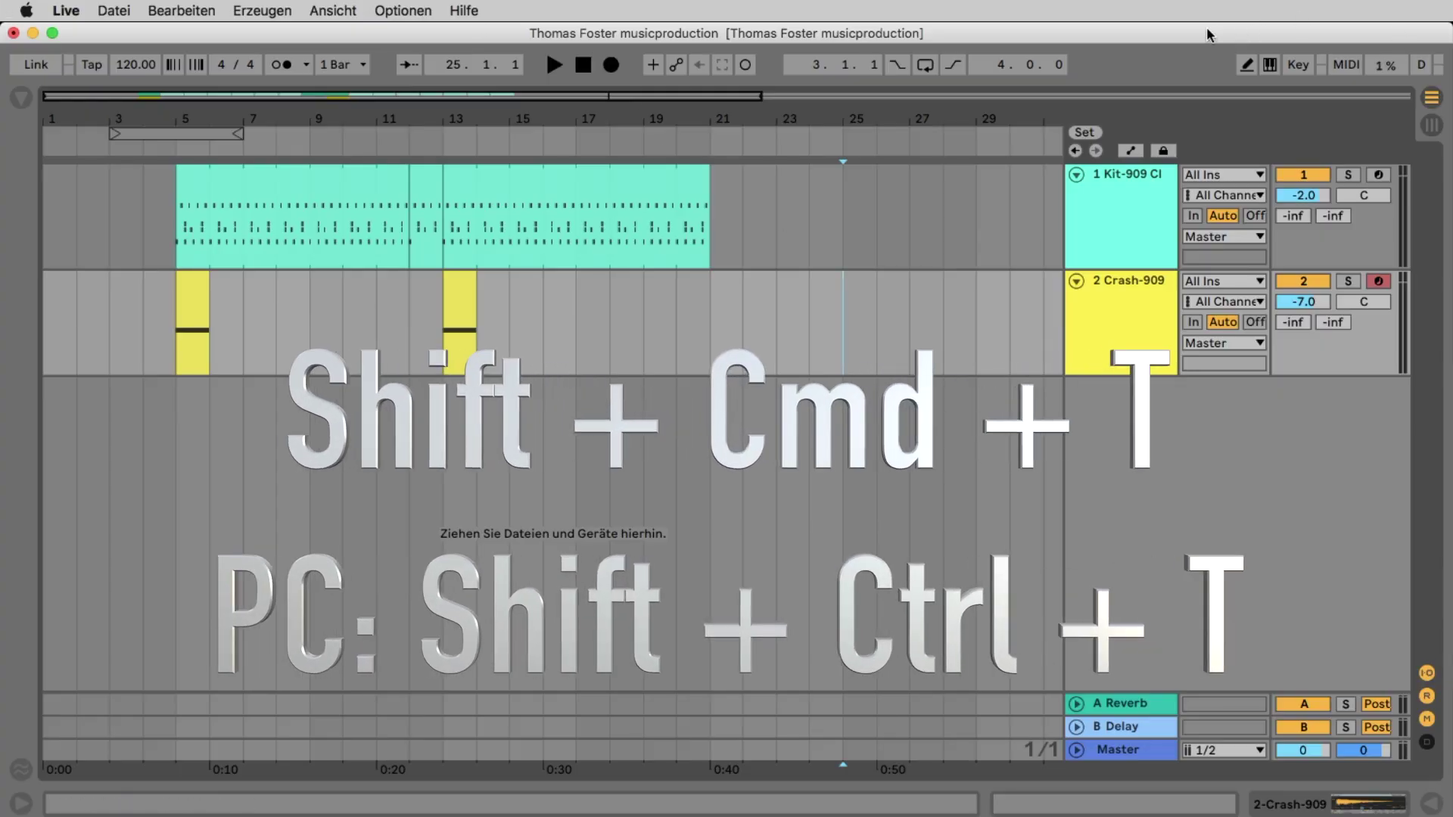
Add a new MIDI track and expand the Piano & Keys category of the Sounds library.
key(shift+super+t)
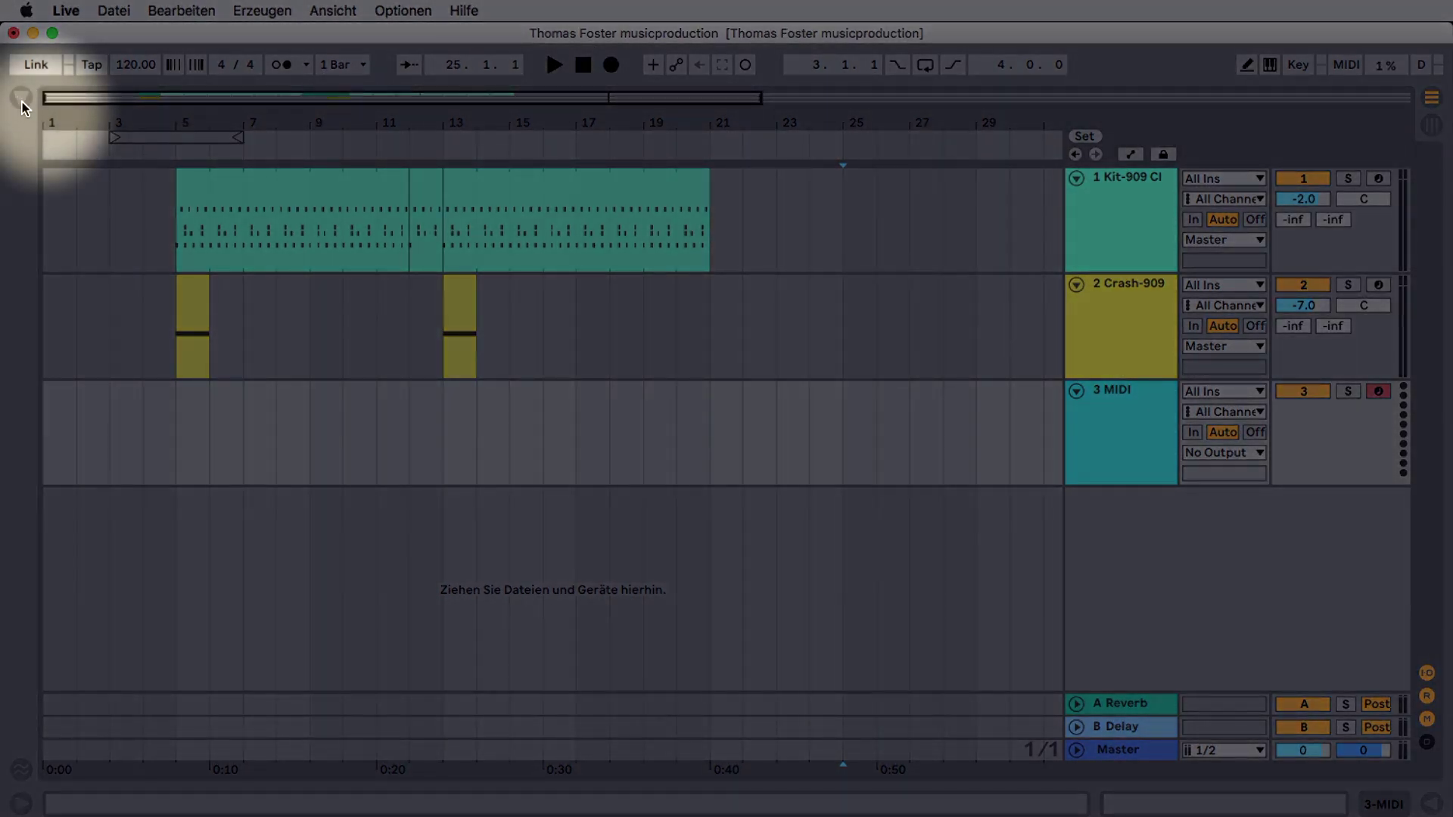
click(21, 103)
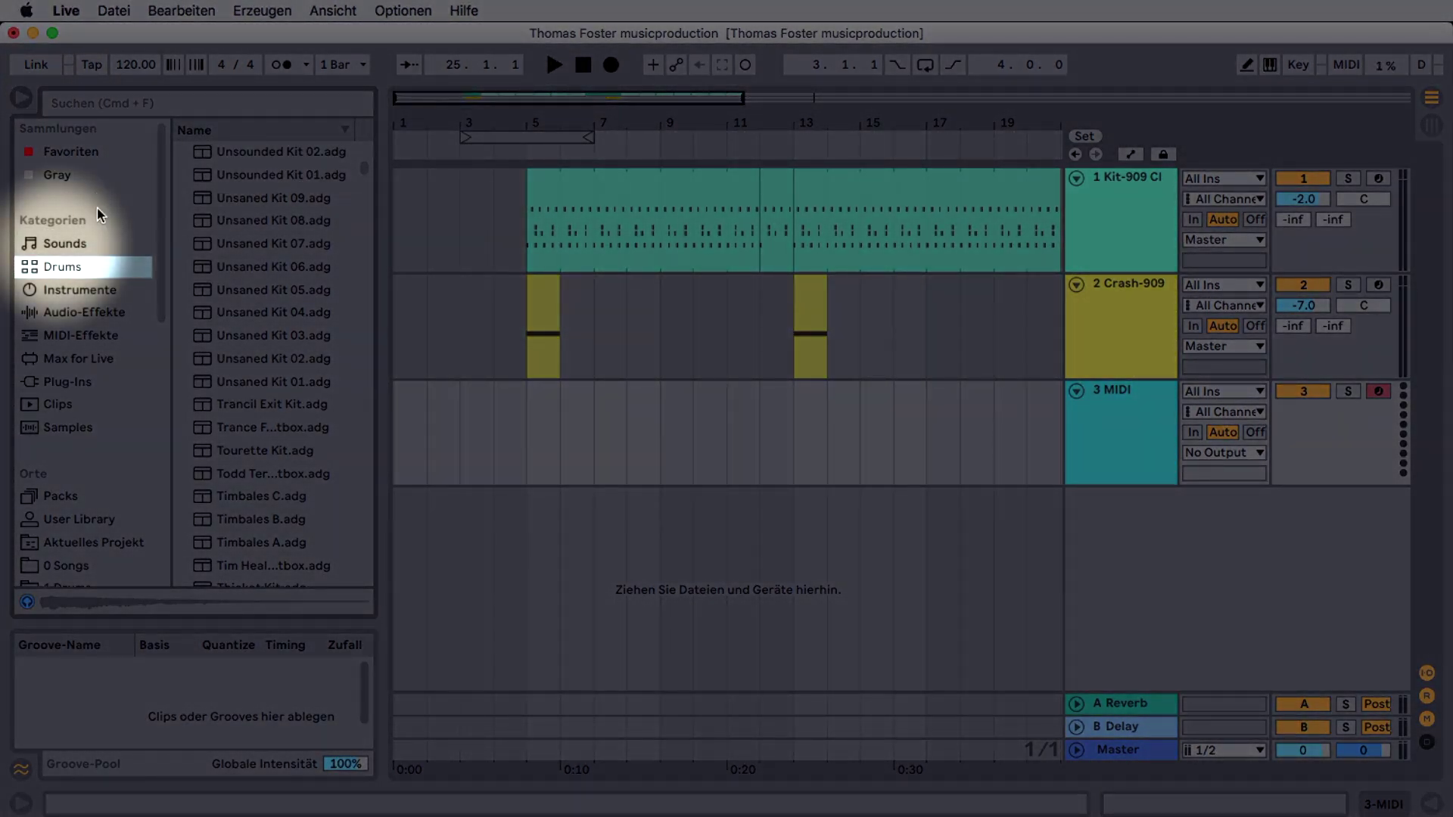
click(69, 247)
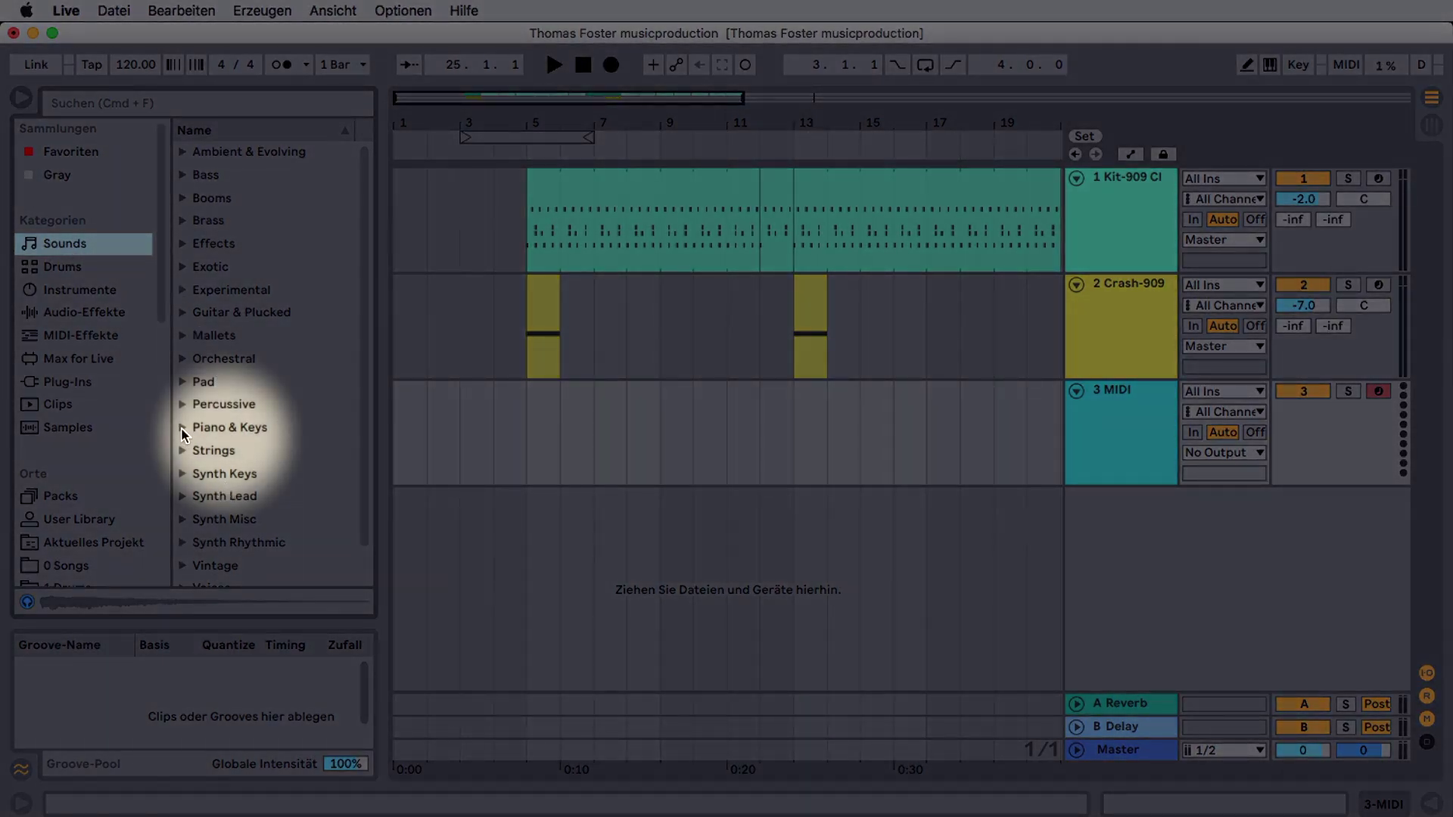
click(183, 430)
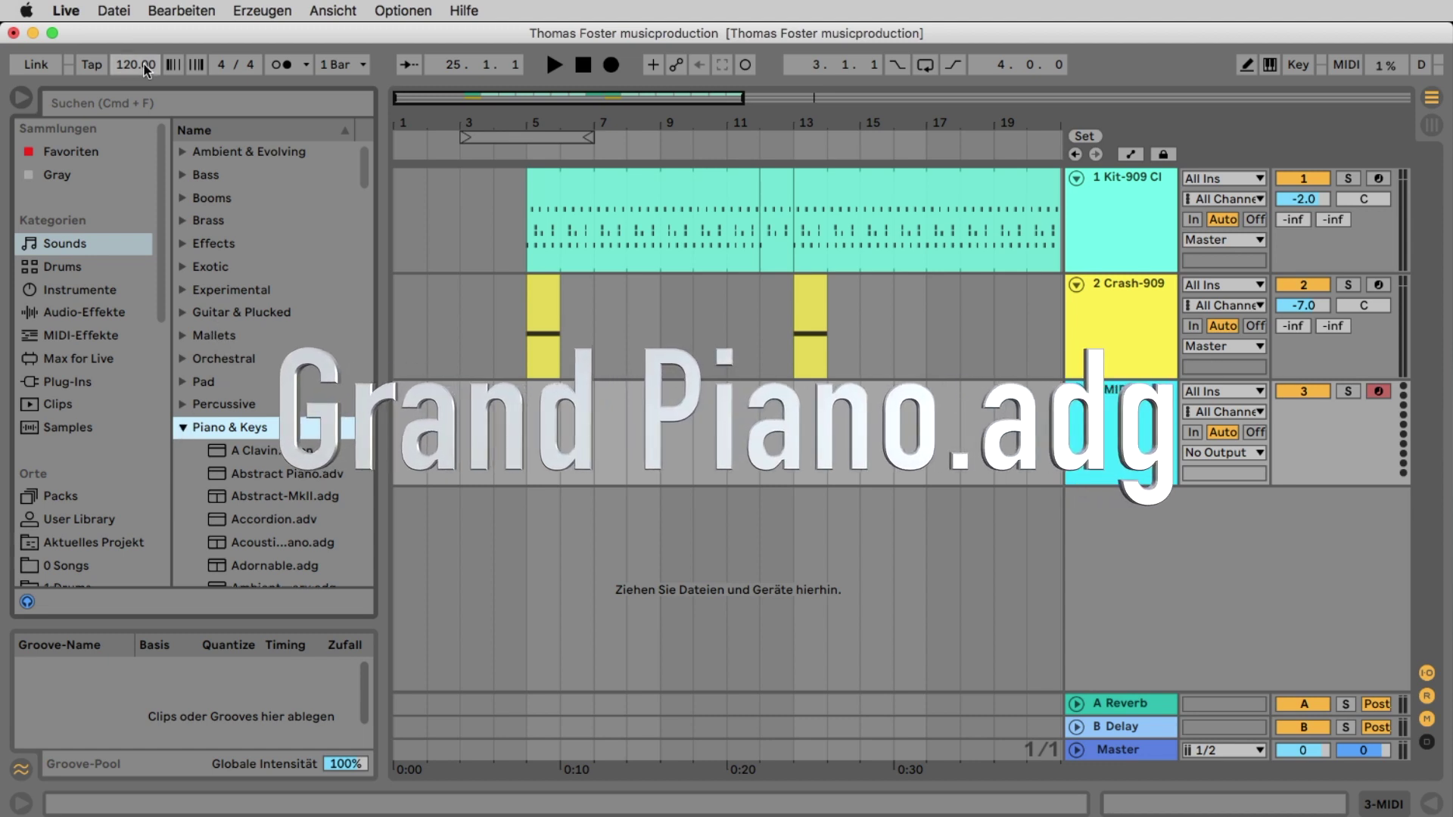
Search the library for "grand" and load Grand Piano.adg onto the new MIDI track.
mouse_move(143, 130)
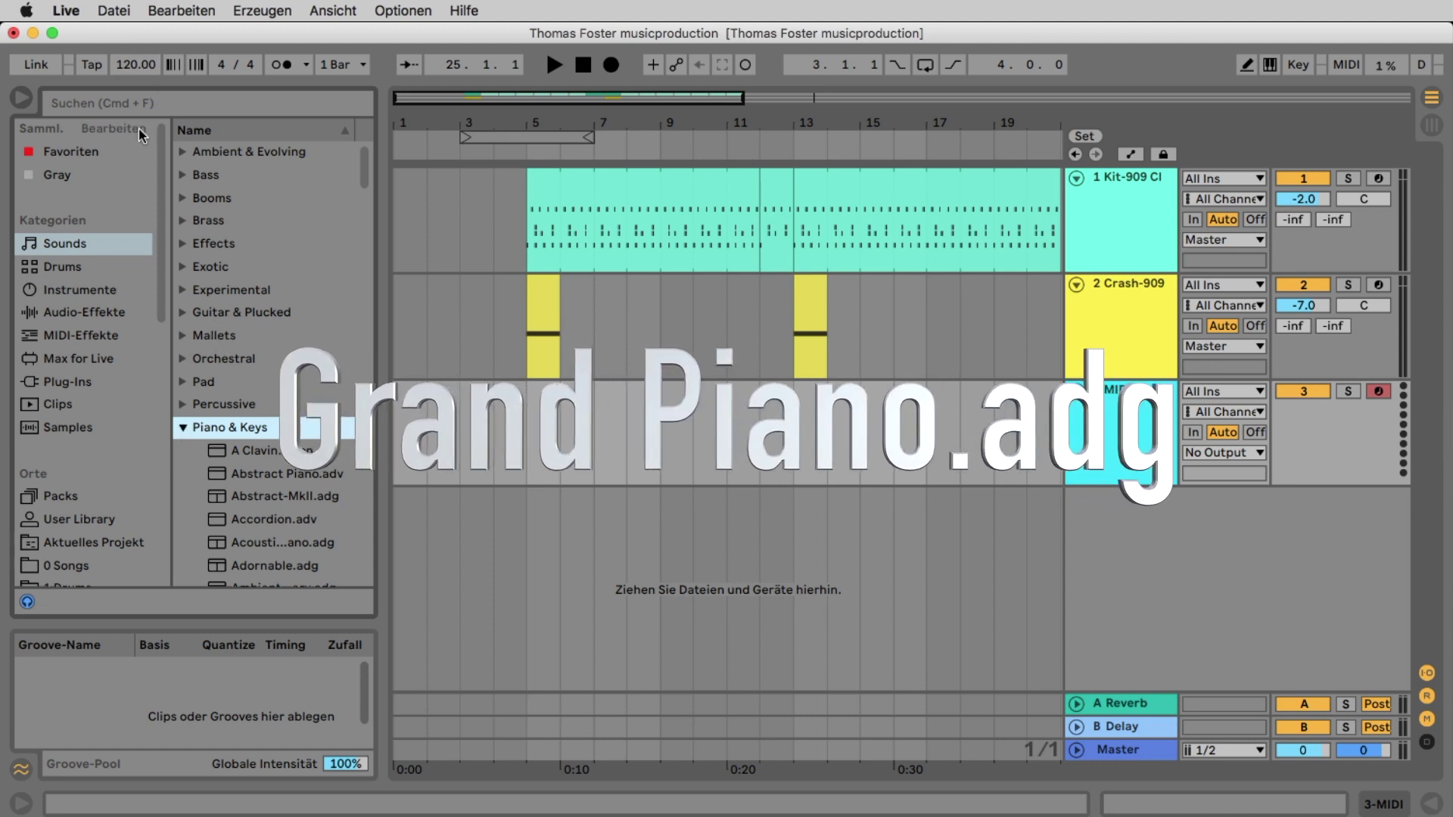
click(121, 103)
text(grand)
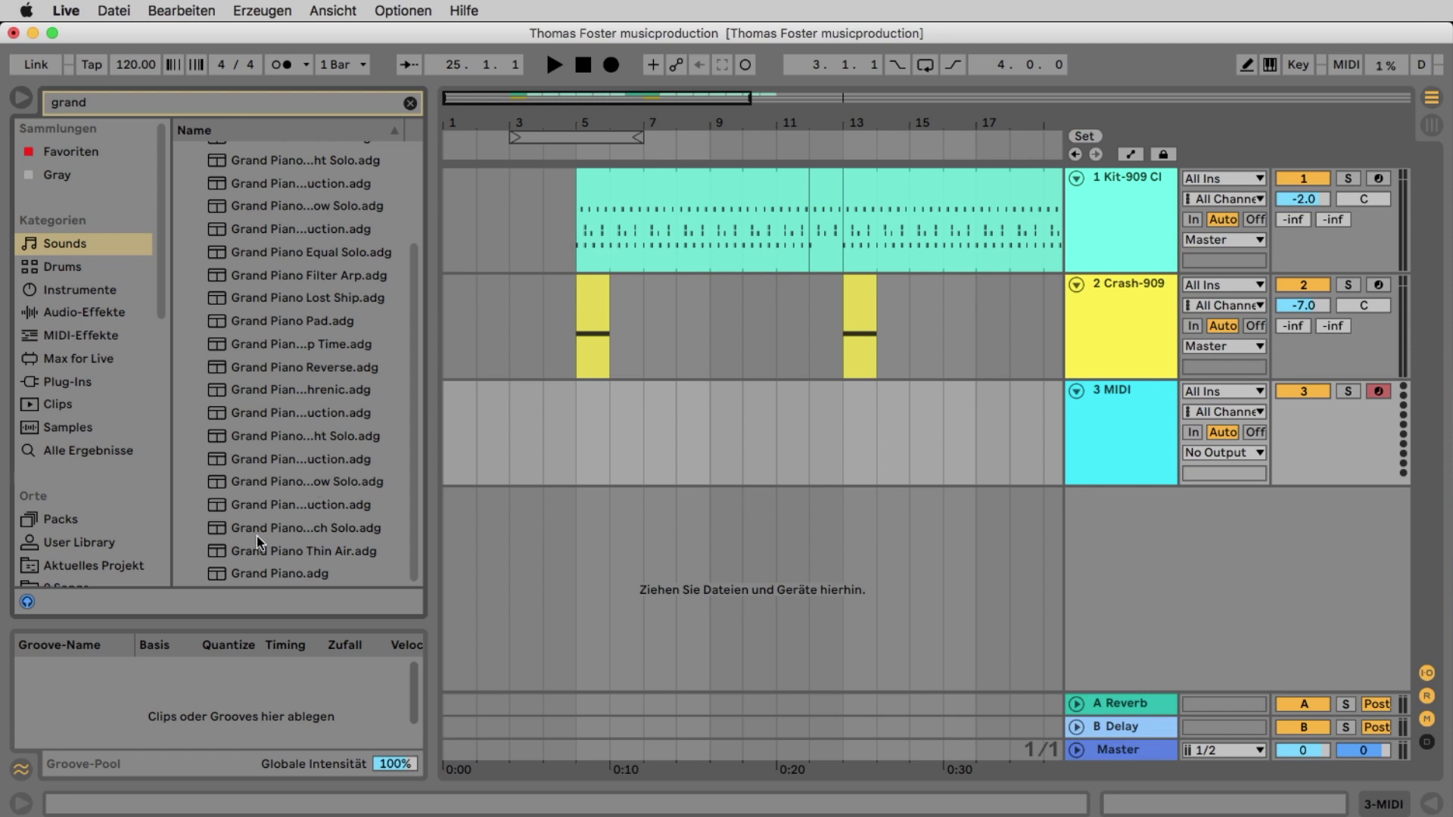
drag(284, 575, 1109, 410)
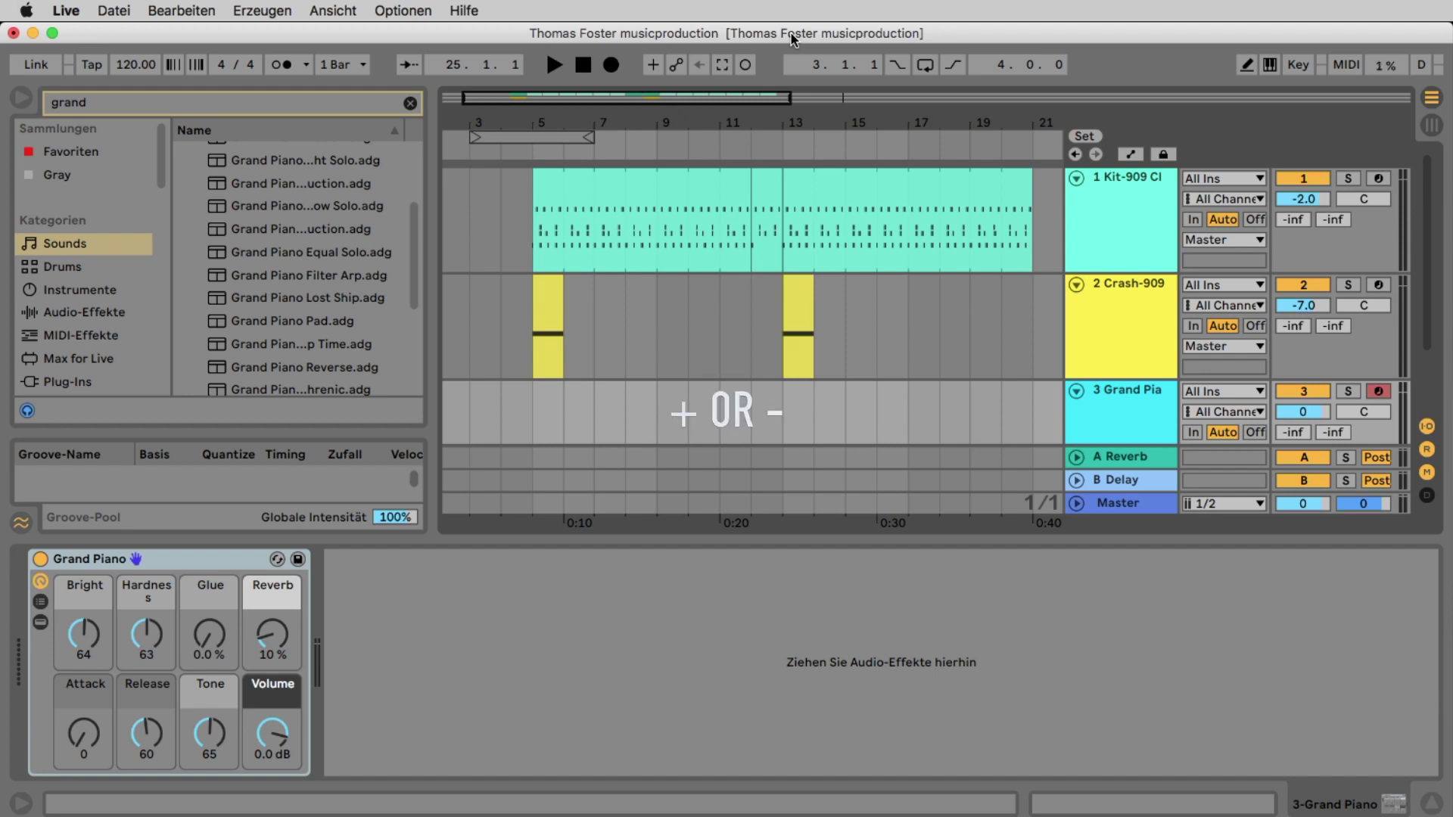
Create an empty two-bar MIDI clip on the Grand Piano track from bar 9 to bar 11.
key(plus)
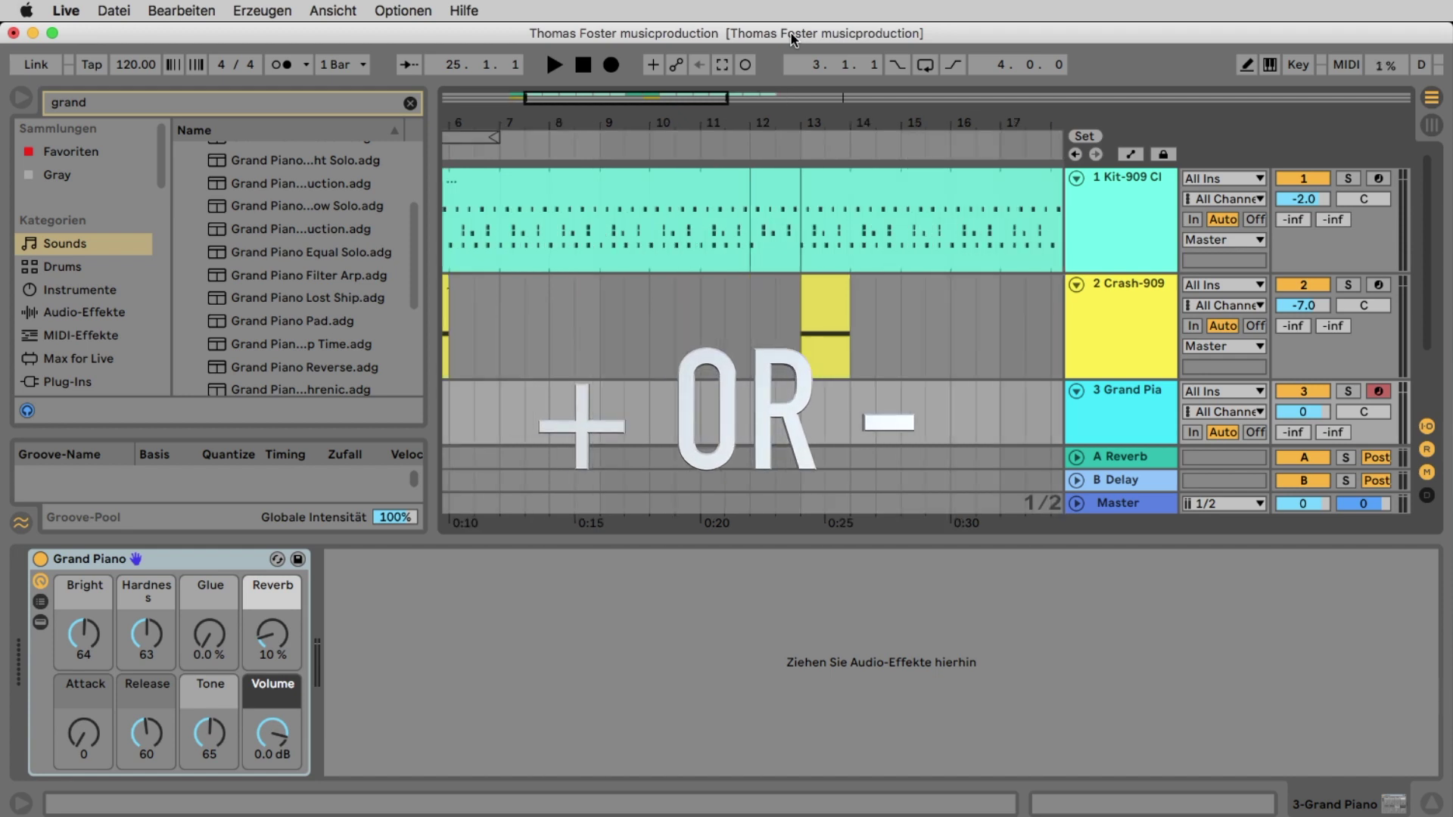
key(plus)
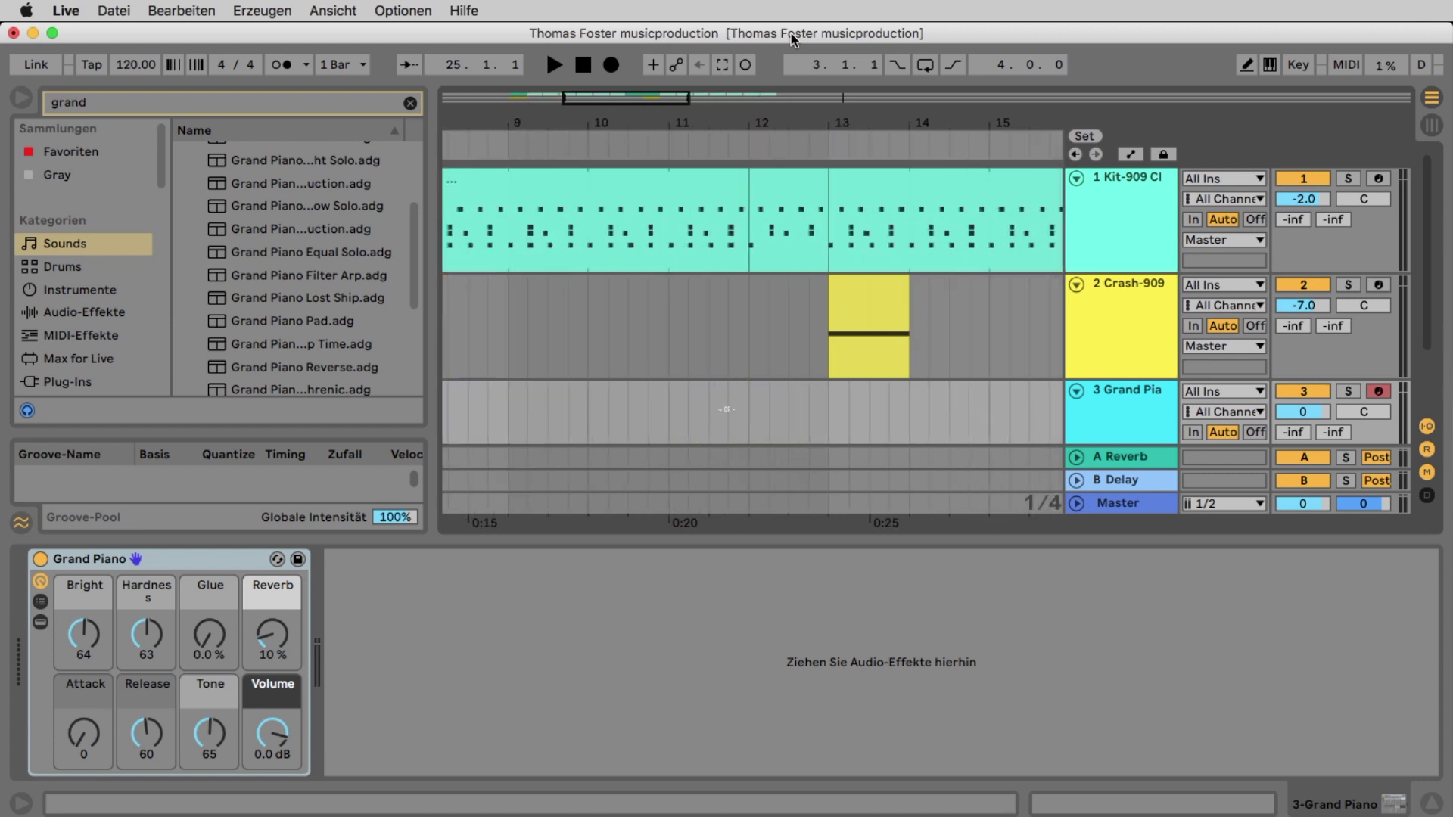
key(minus)
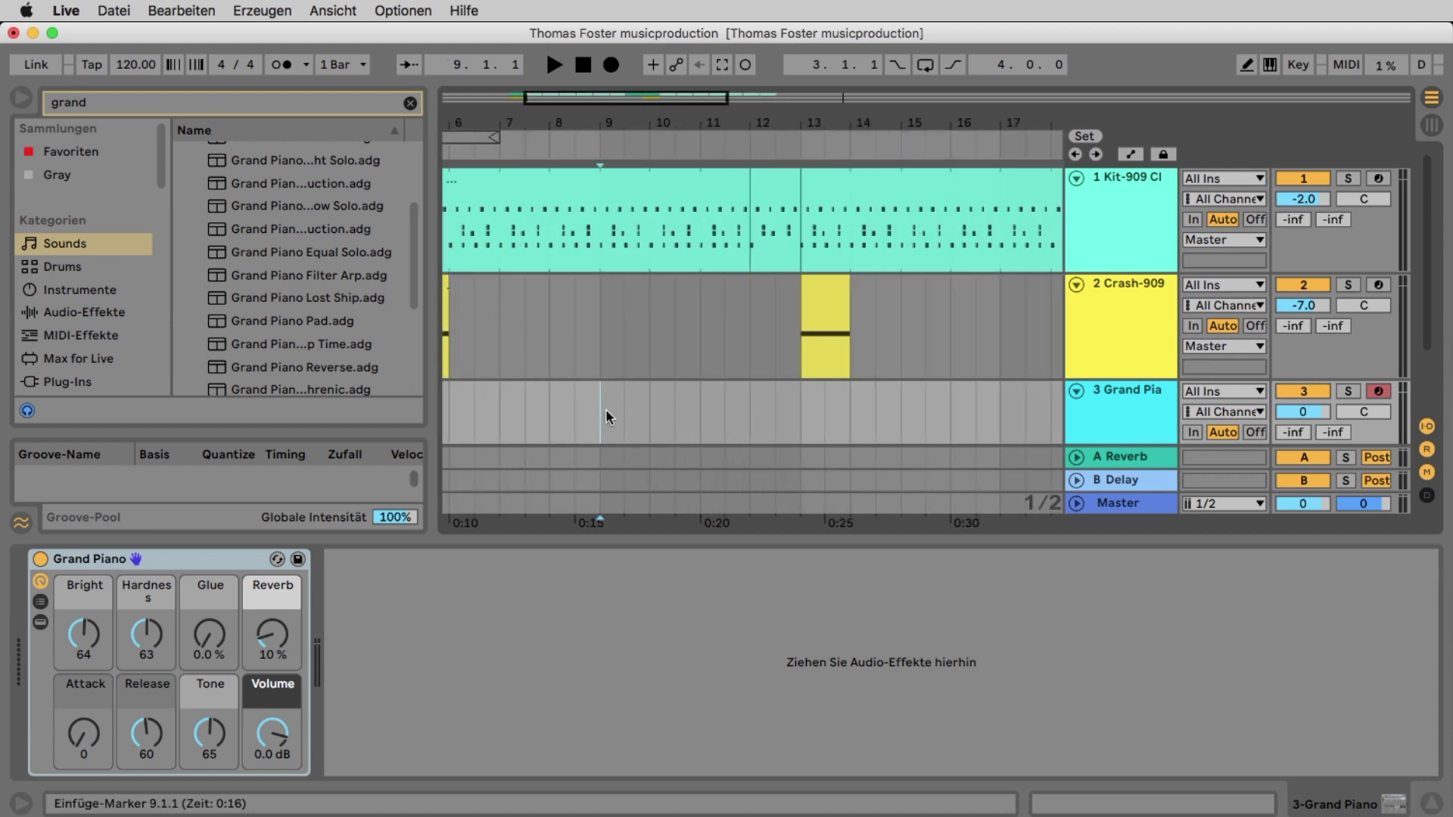
drag(610, 412, 687, 420)
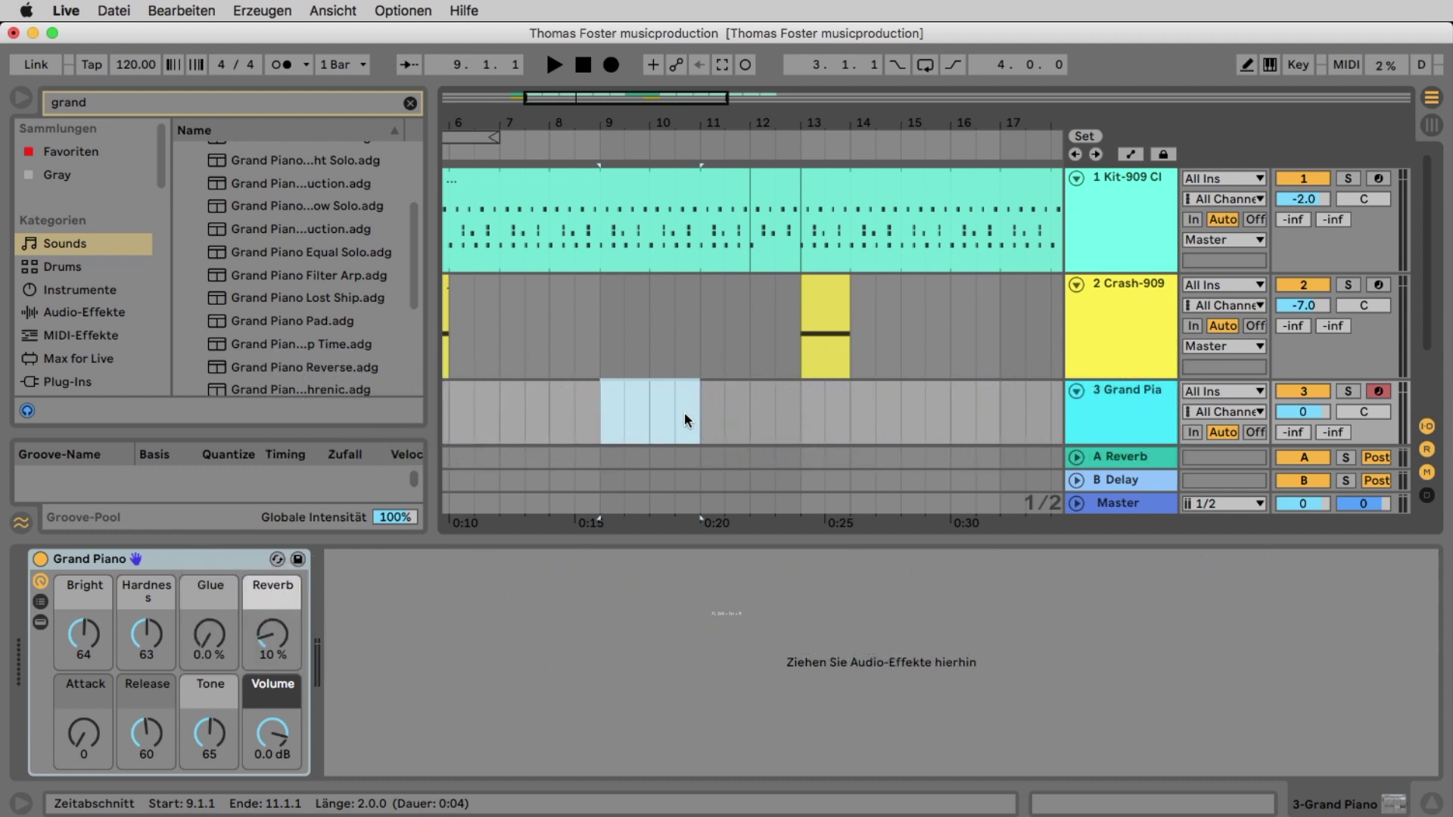
key(shift+super+m)
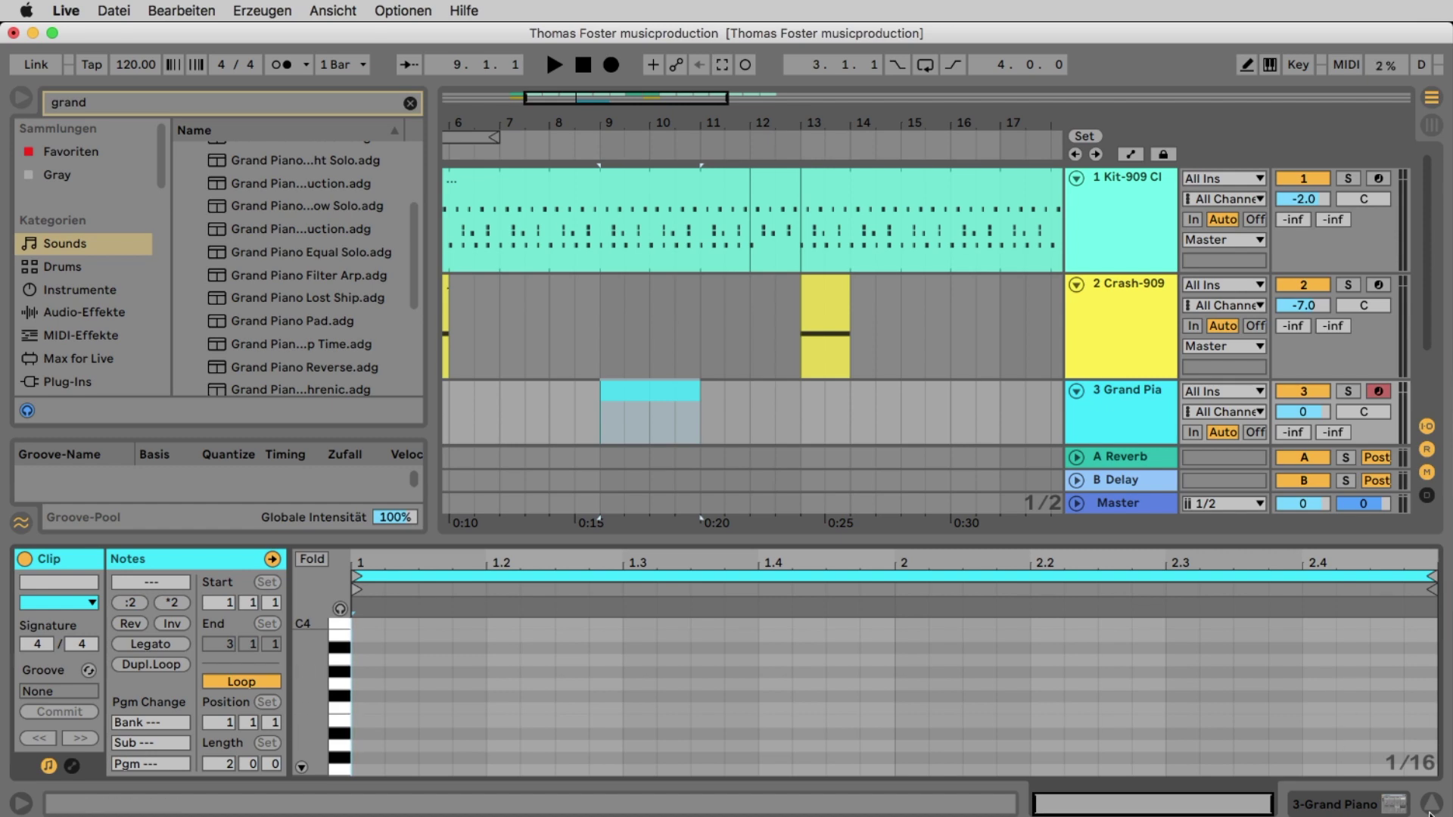
Set the clip's note editor to a fixed 1/16 grid.
drag(1429, 813, 1175, 711)
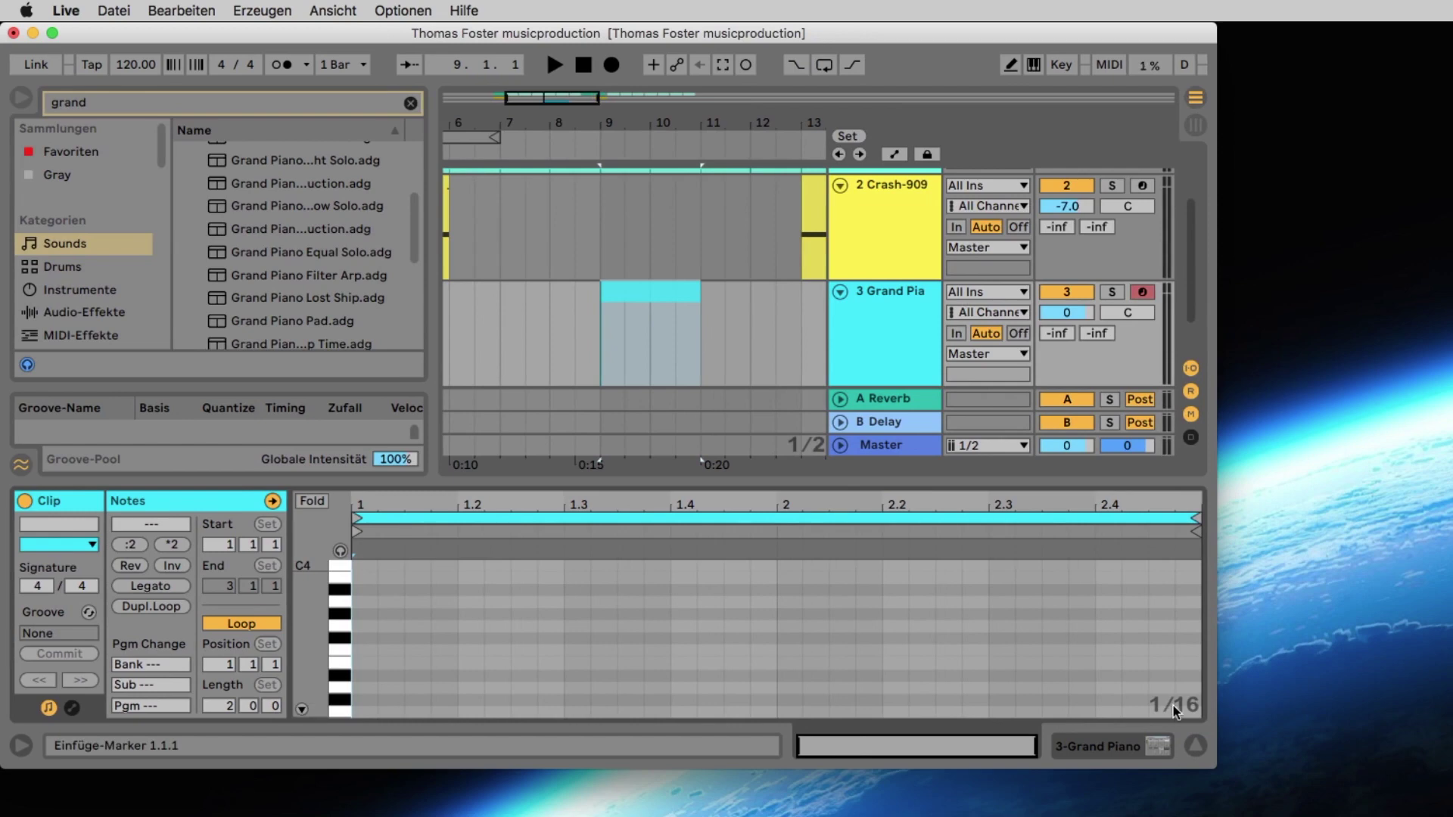
right_click(1182, 712)
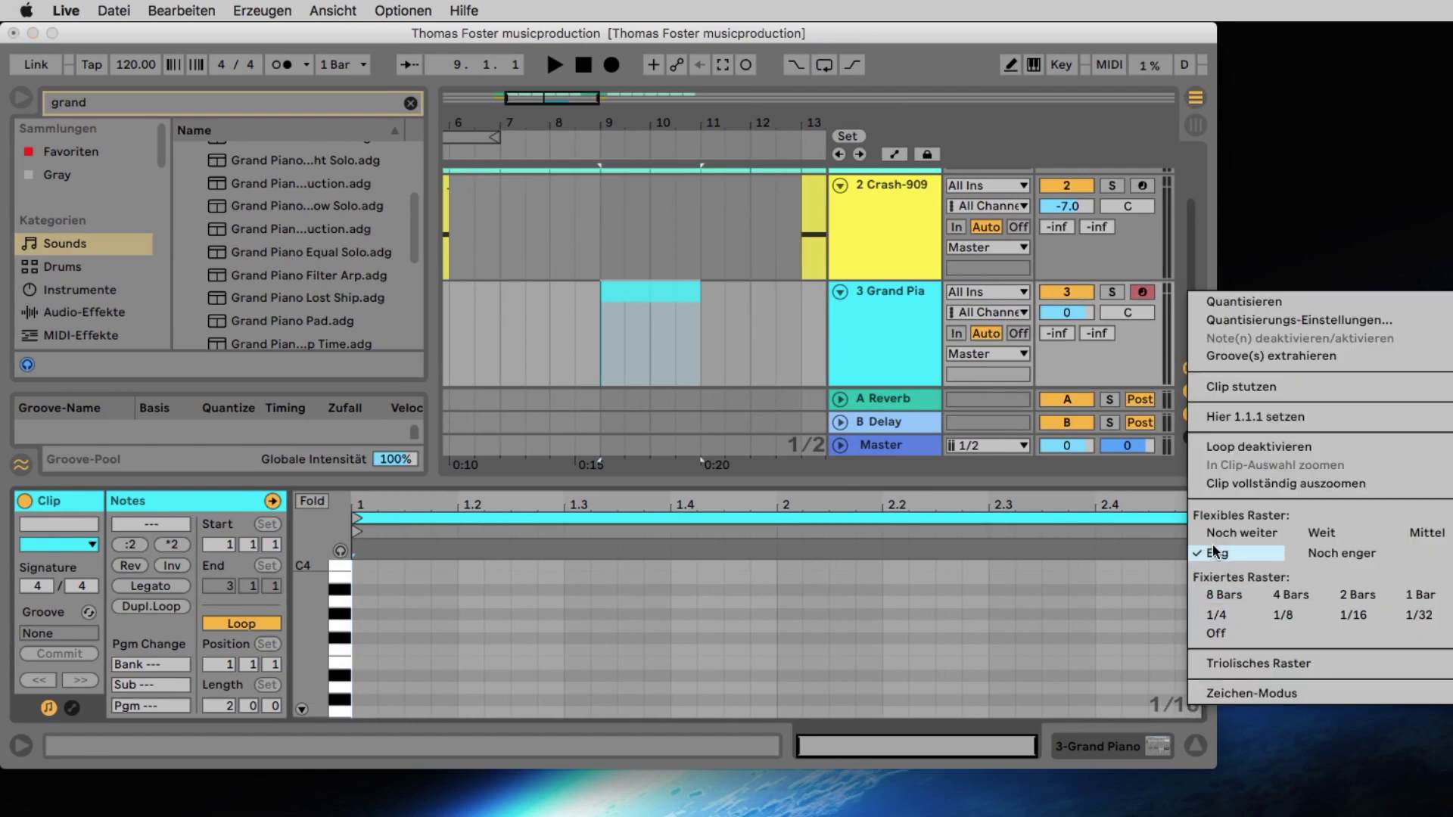
click(1353, 614)
drag(1217, 768, 1449, 815)
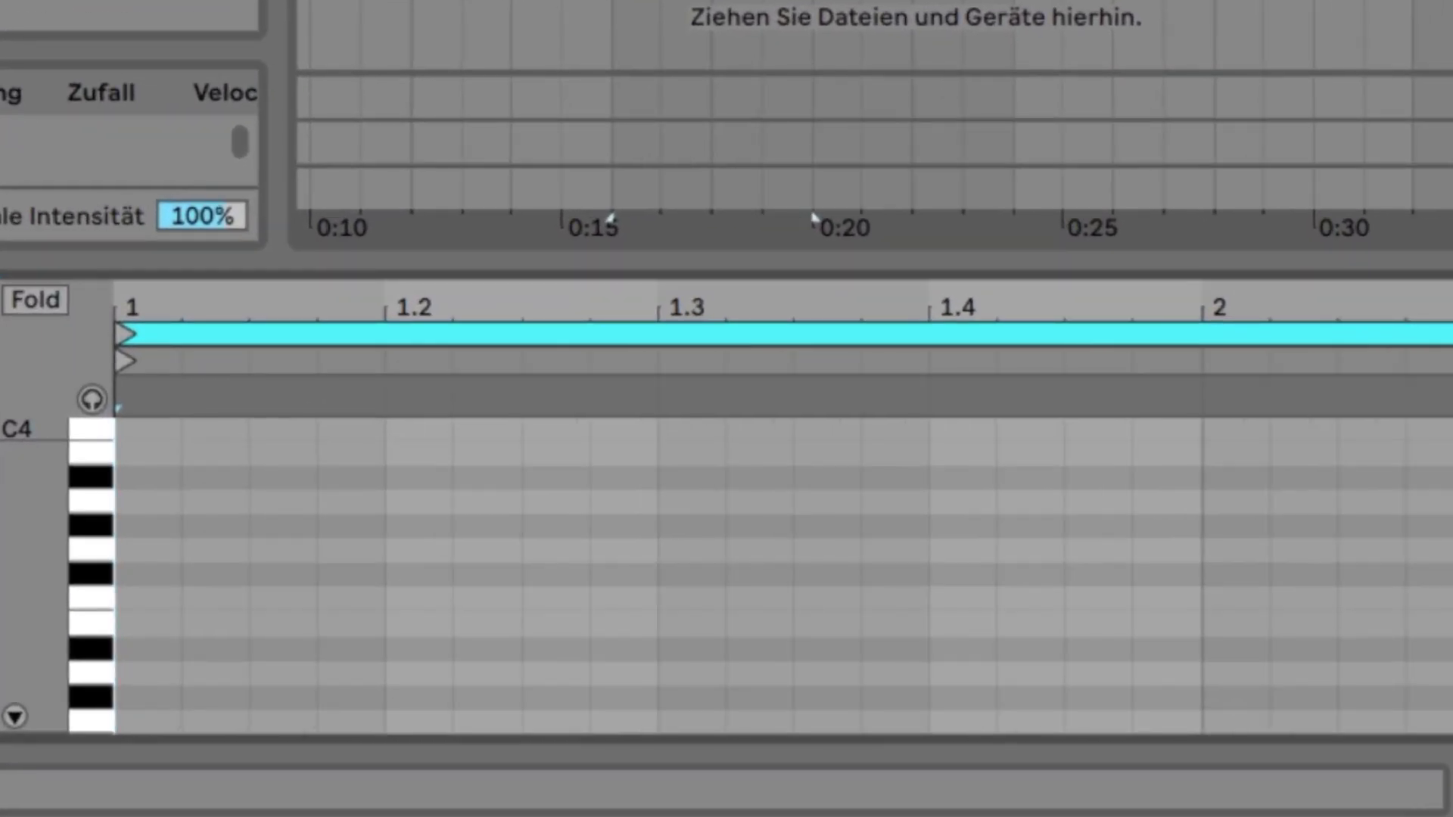
Enlarge the note editor and enter A3, C4 and E4 as sixteenth notes stacked at the start of the clip.
double_click(146, 501)
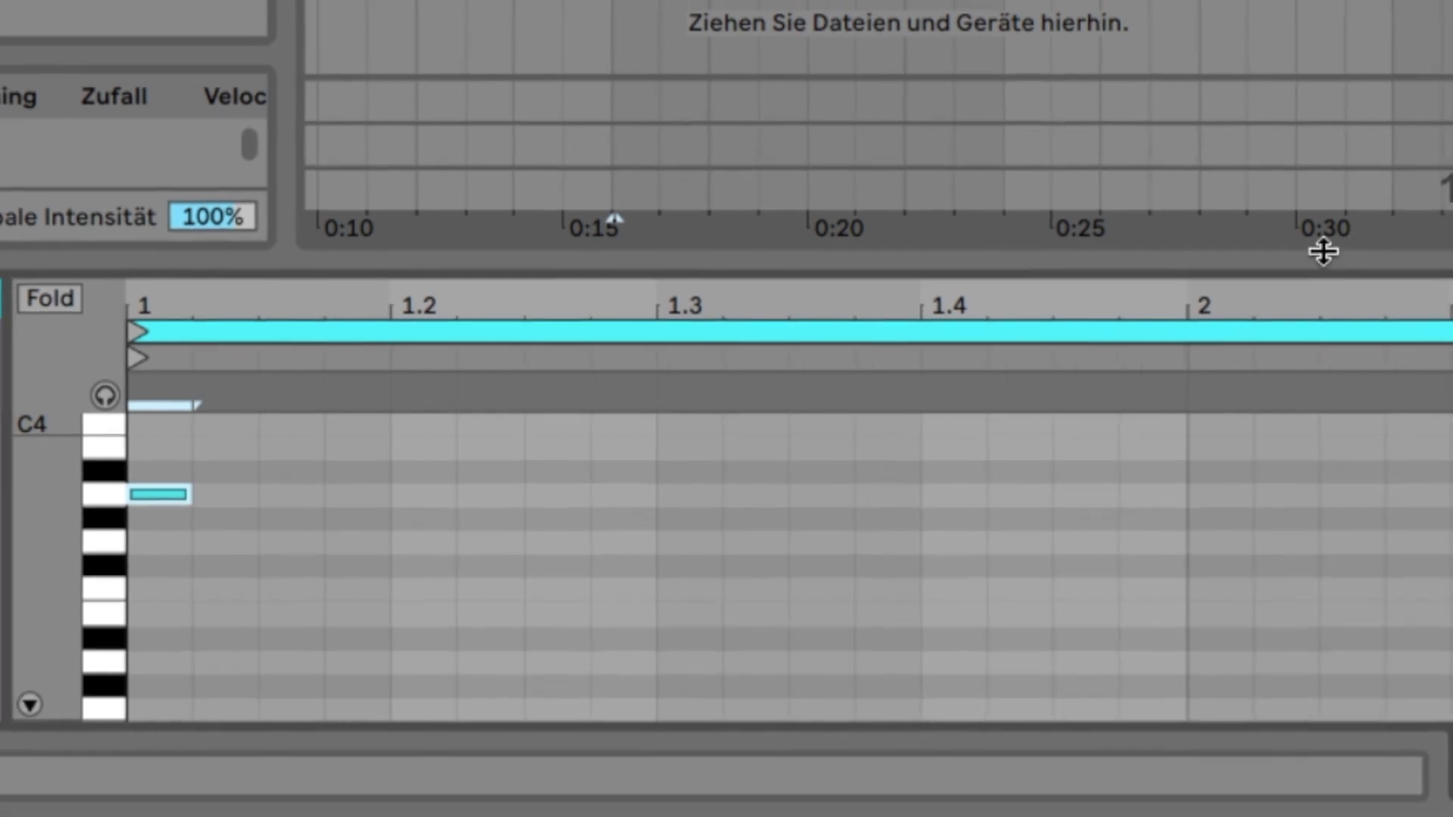
drag(1271, 279, 1271, 4)
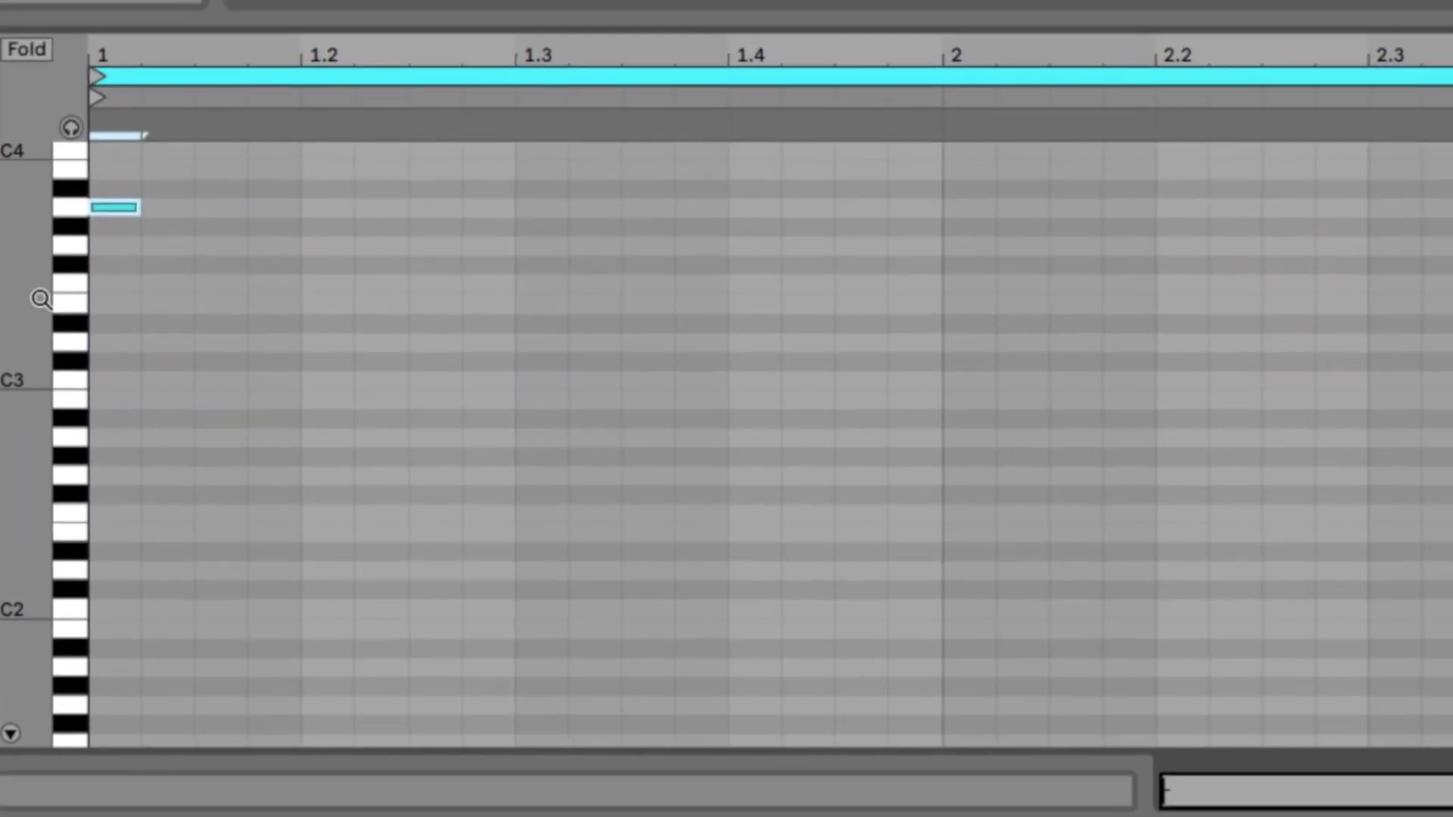
drag(39, 237, 38, 544)
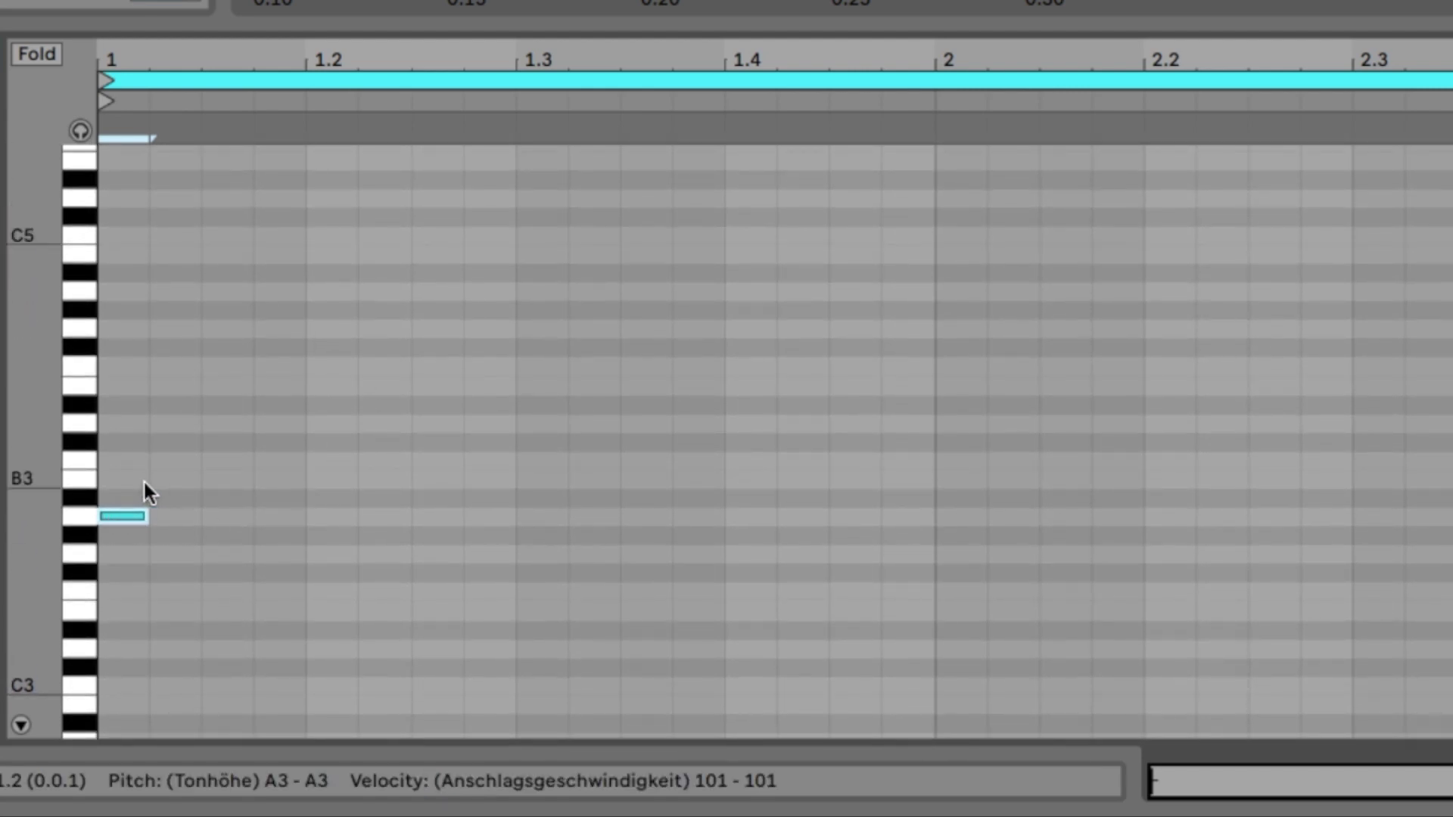
drag(39, 478, 91, 480)
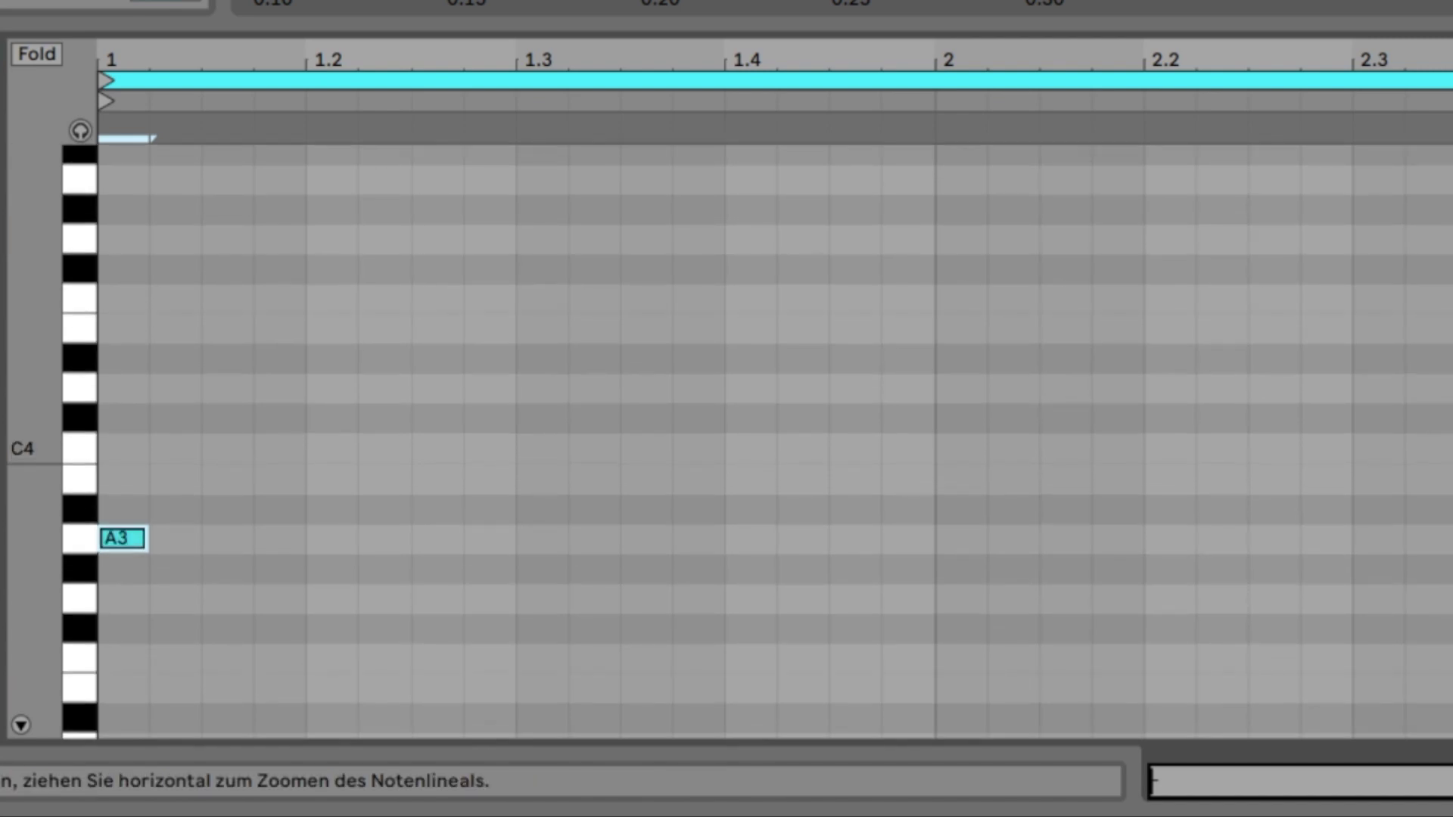
double_click(116, 451)
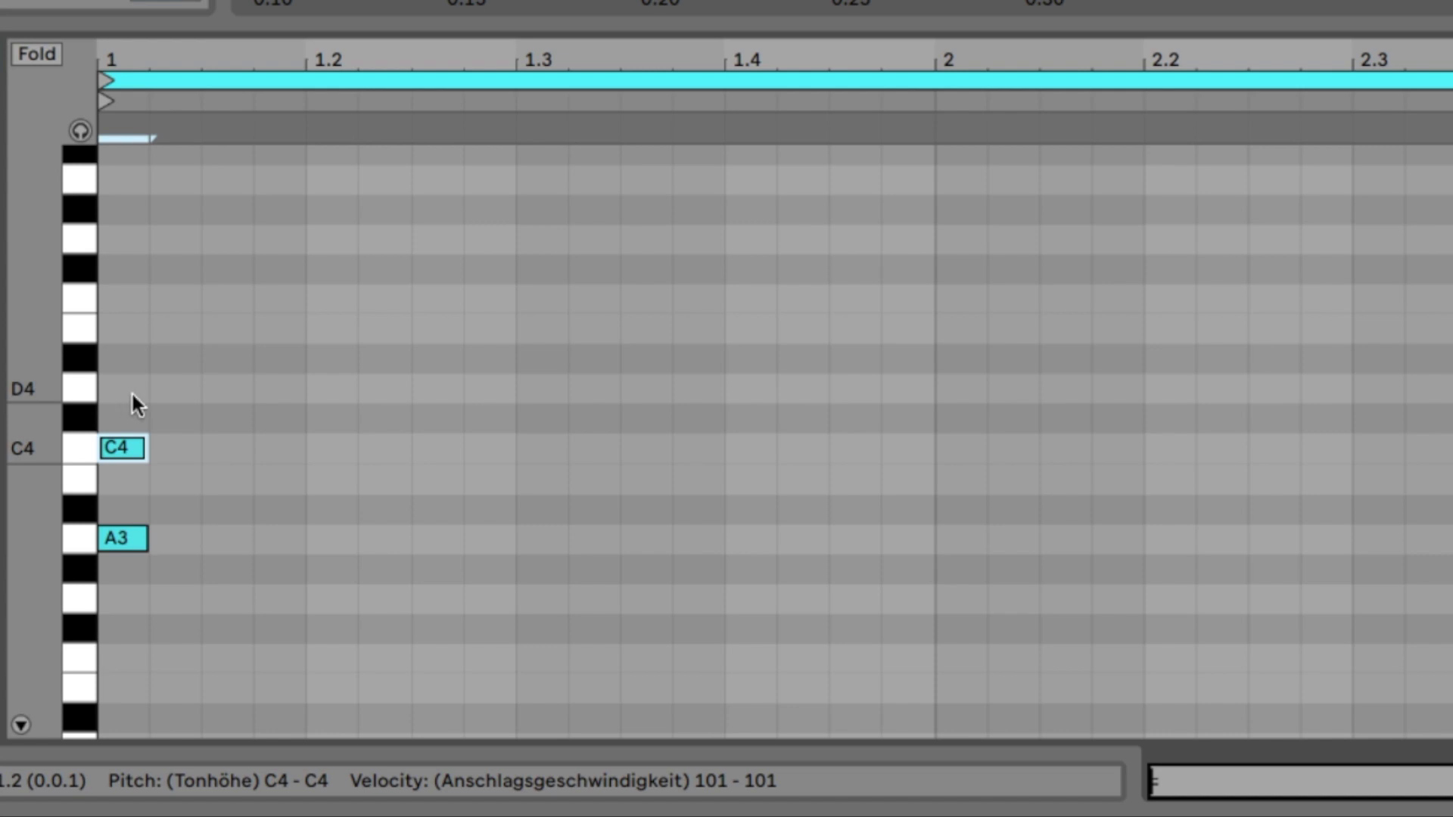
double_click(125, 332)
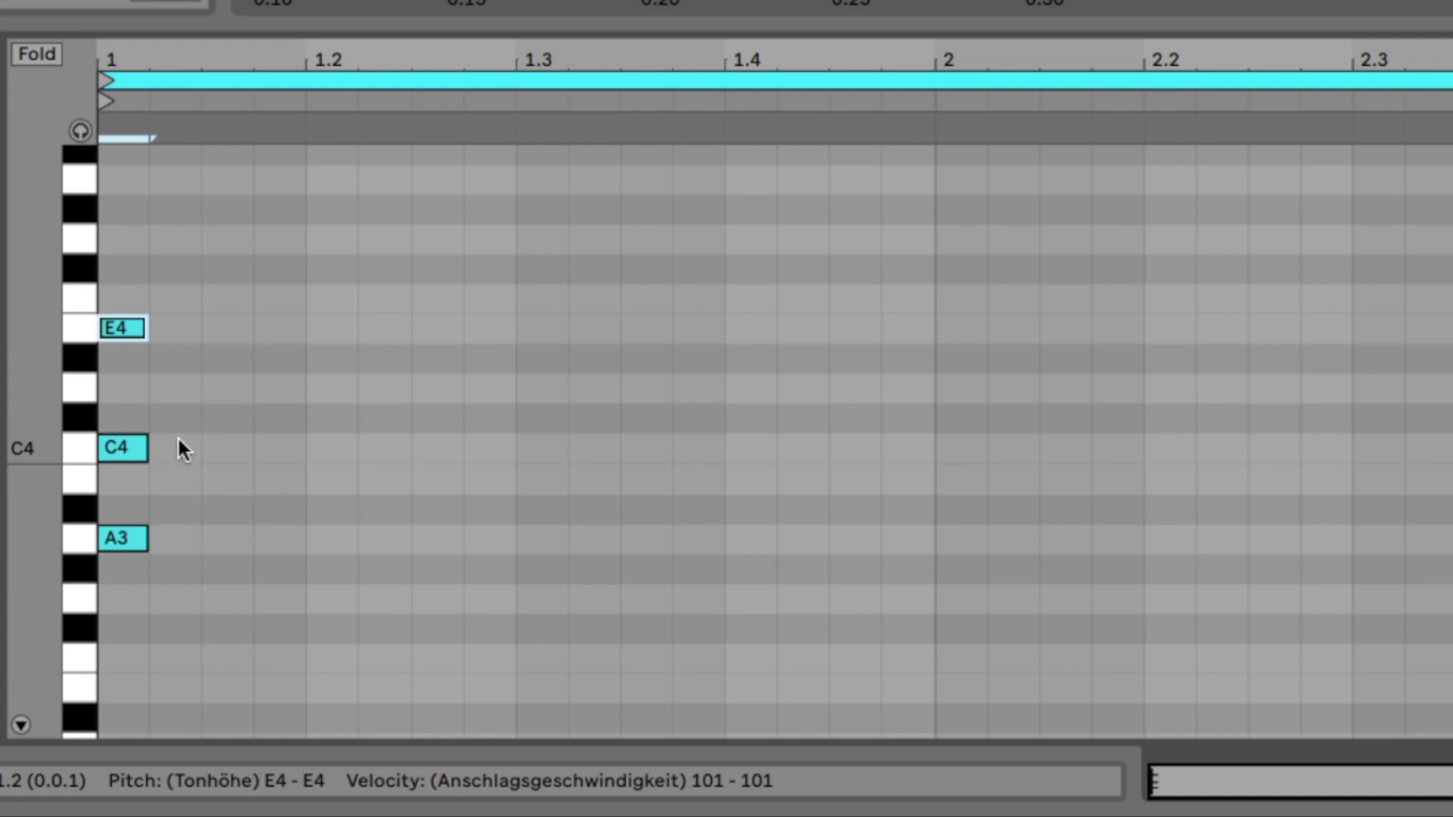
Play back the first chord and lengthen its A3, C4 and E4 notes to fill bar 1.
key(space)
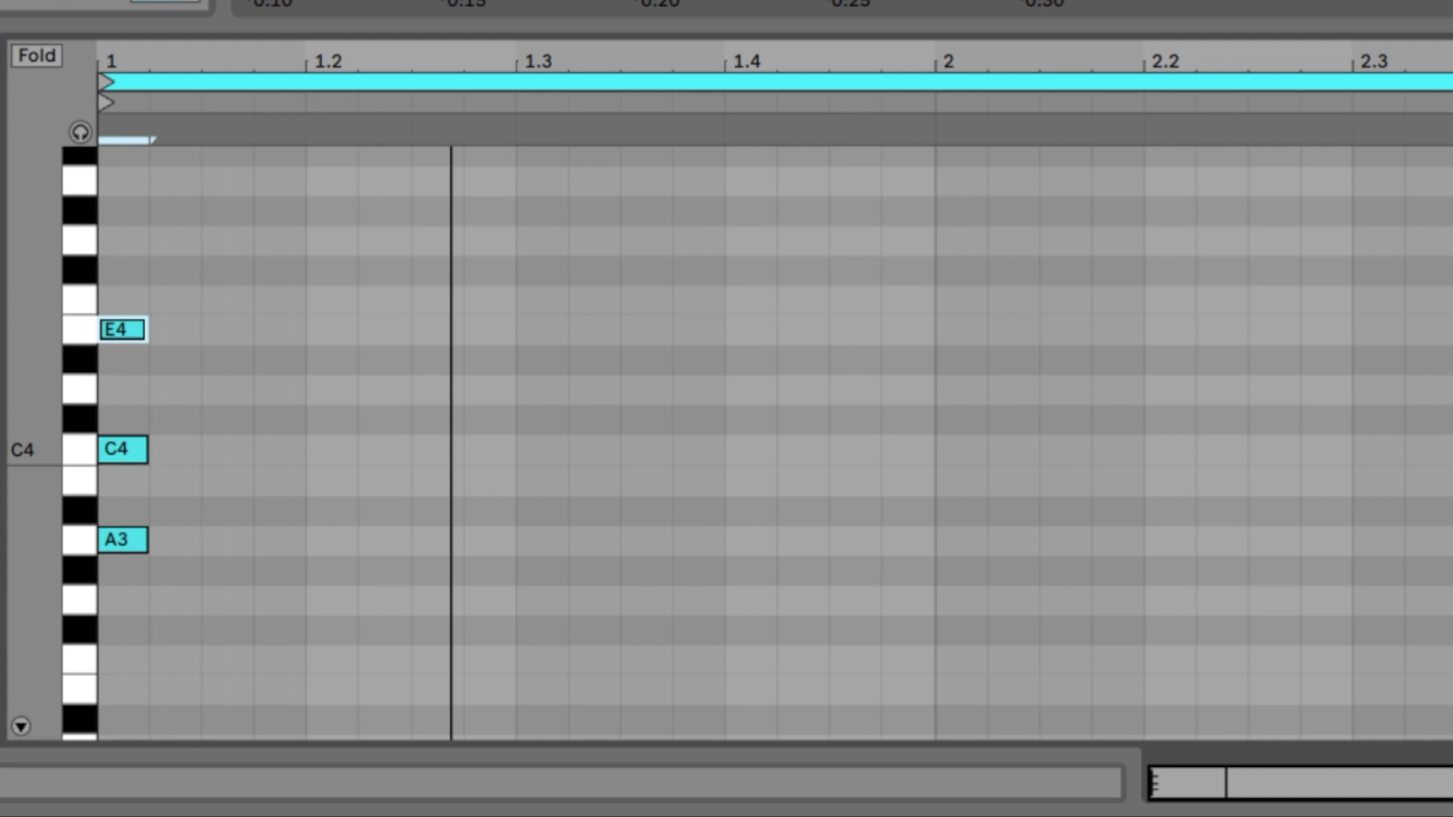
click(306, 271)
drag(276, 256, 143, 564)
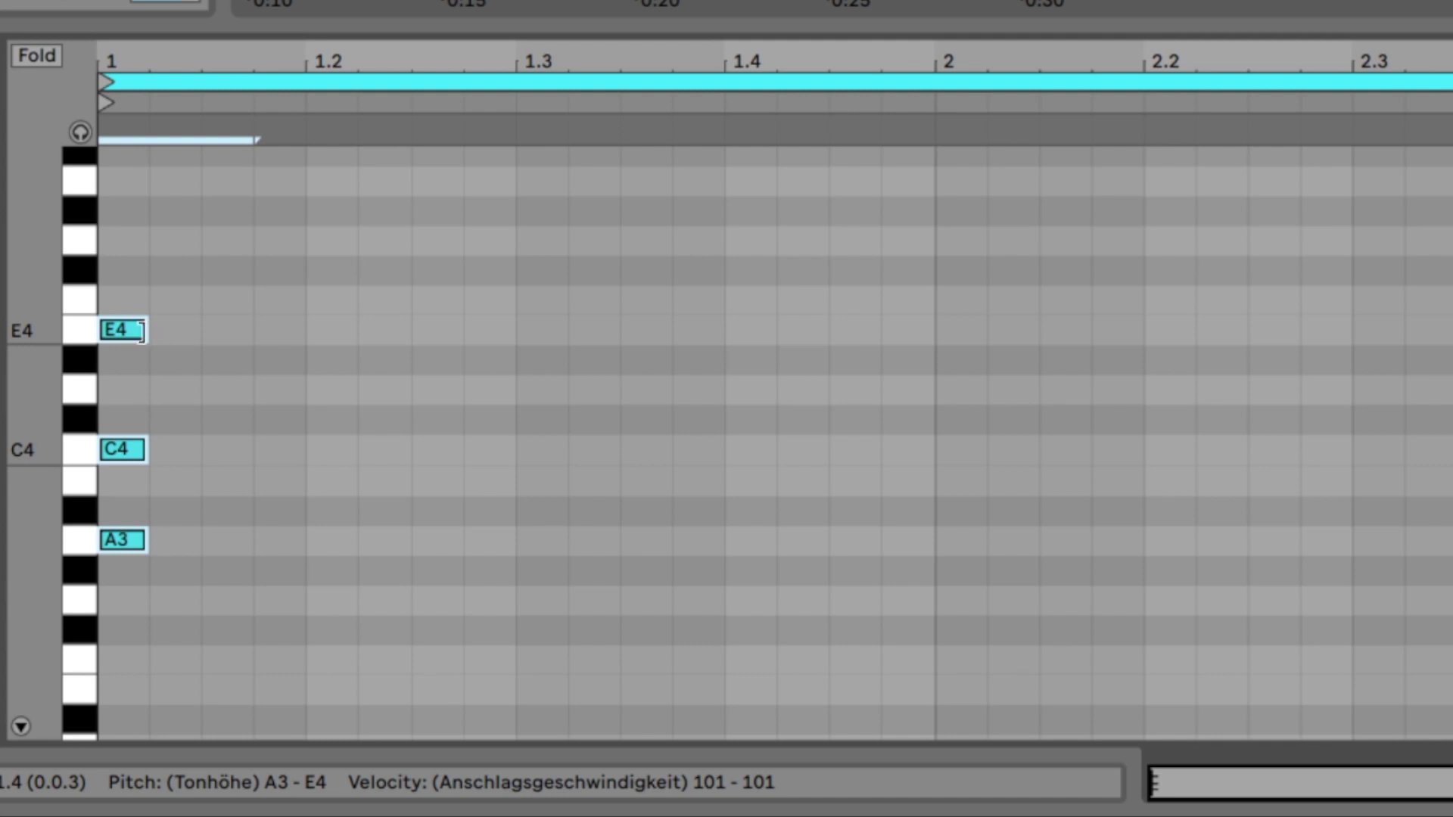
drag(140, 333, 920, 342)
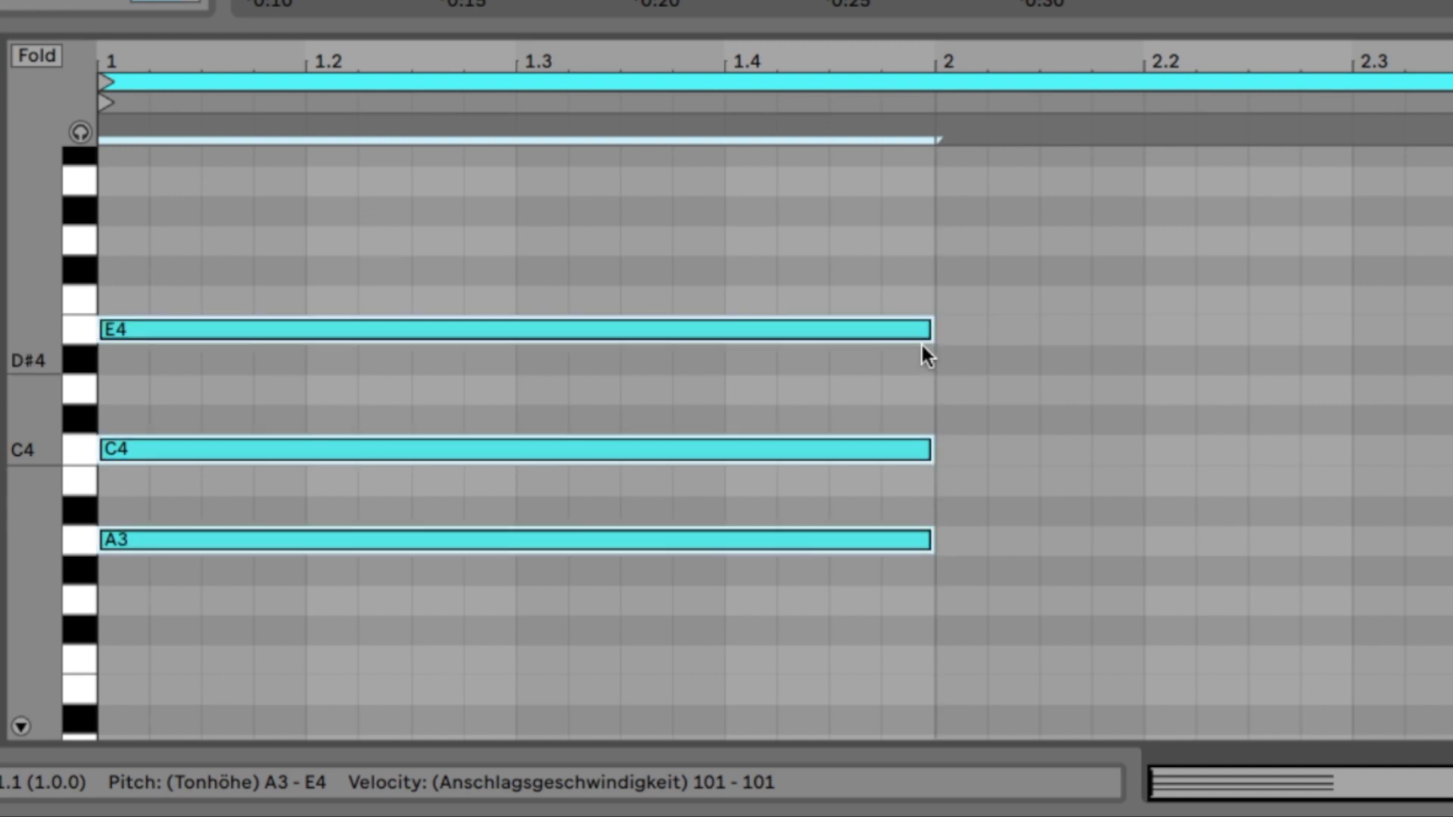
click(1021, 426)
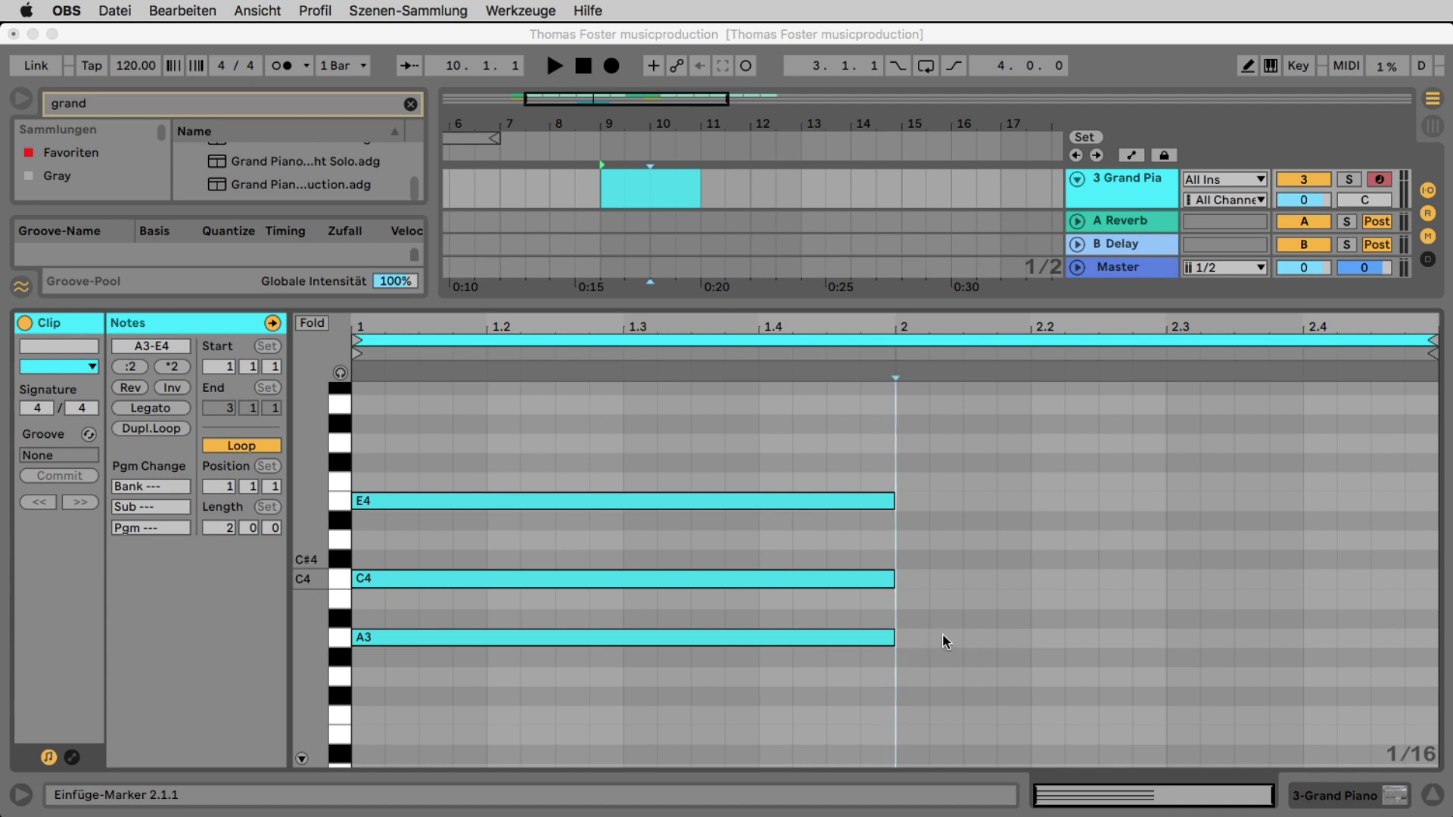
Enter a C4, E4 and G4 chord at the start of bar 2 and lengthen its notes to two beats.
double_click(914, 638)
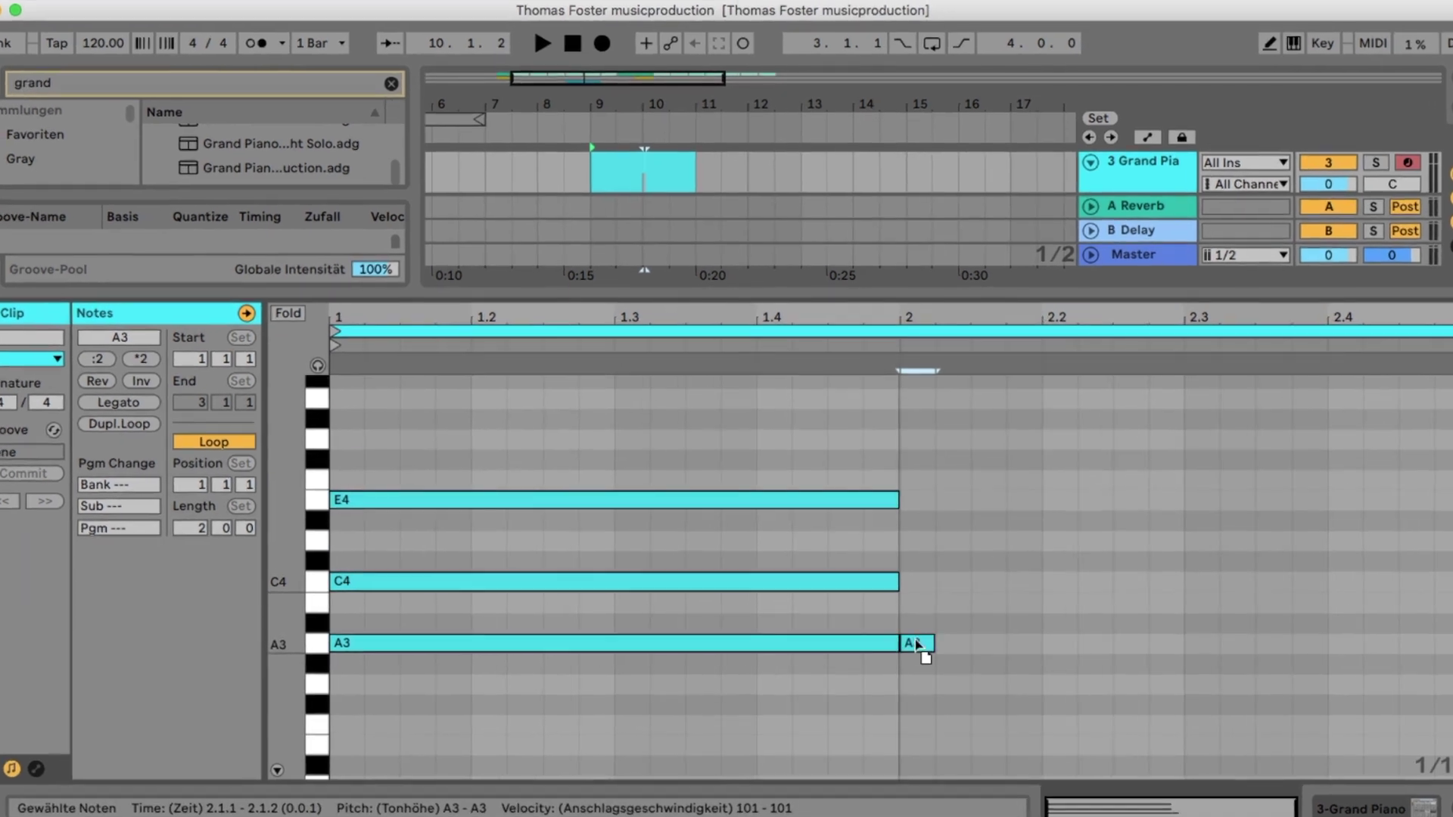
drag(912, 637, 910, 606)
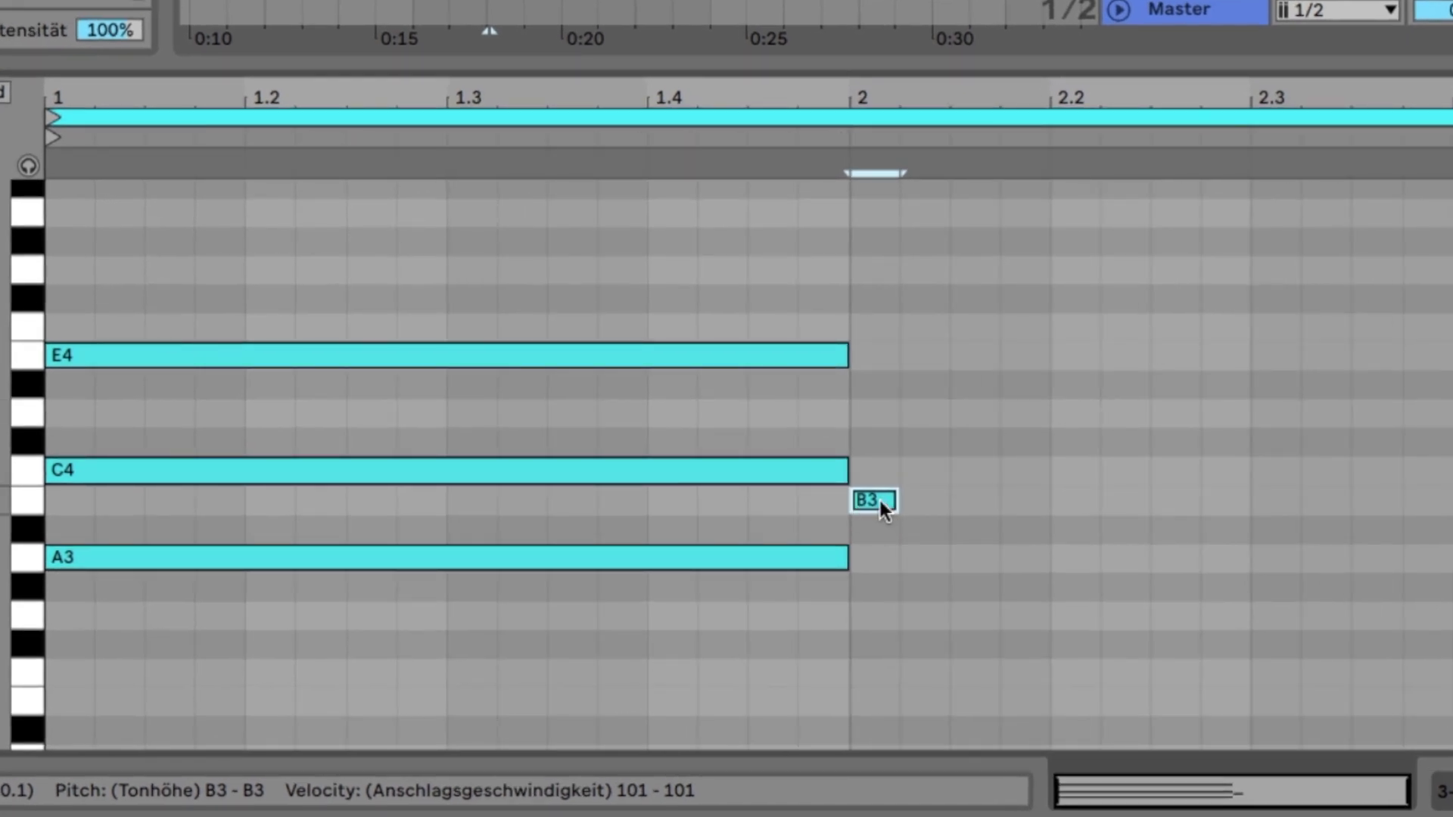
mouse_move(876, 499)
mouse_down()
mouse_move(892, 381)
mouse_move(876, 293)
mouse_move(897, 419)
mouse_move(884, 480)
mouse_up()
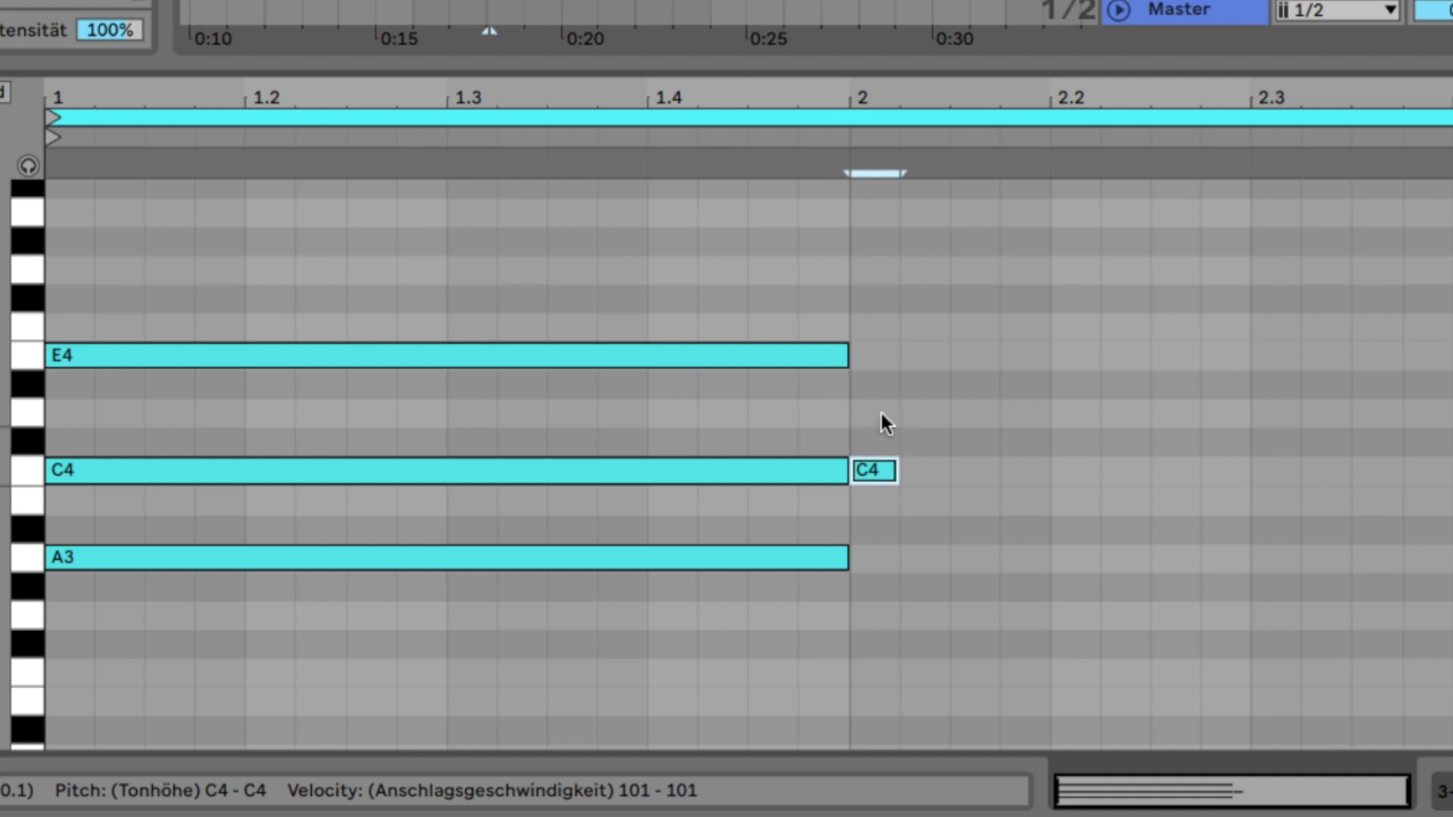
double_click(874, 359)
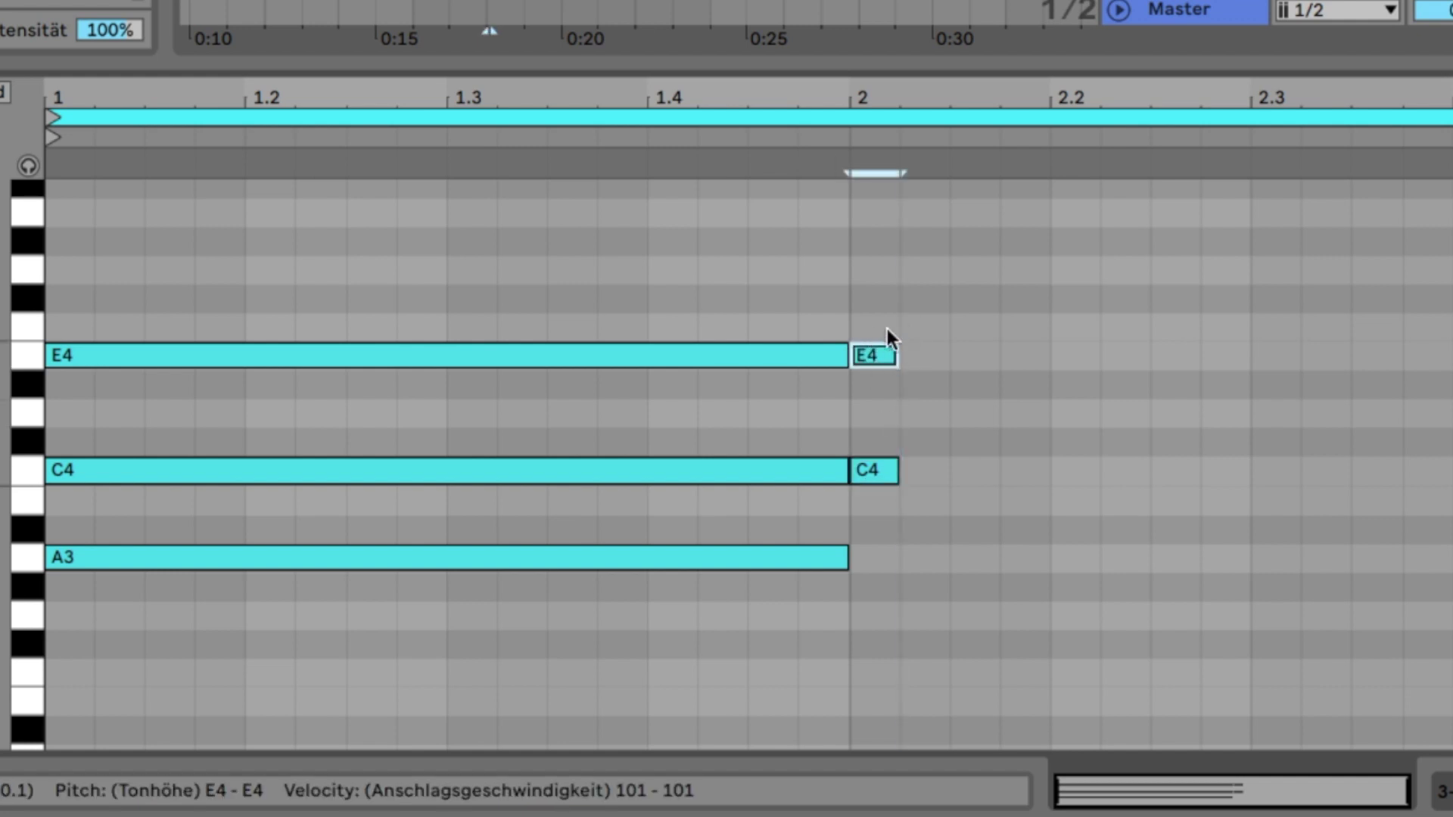
double_click(875, 269)
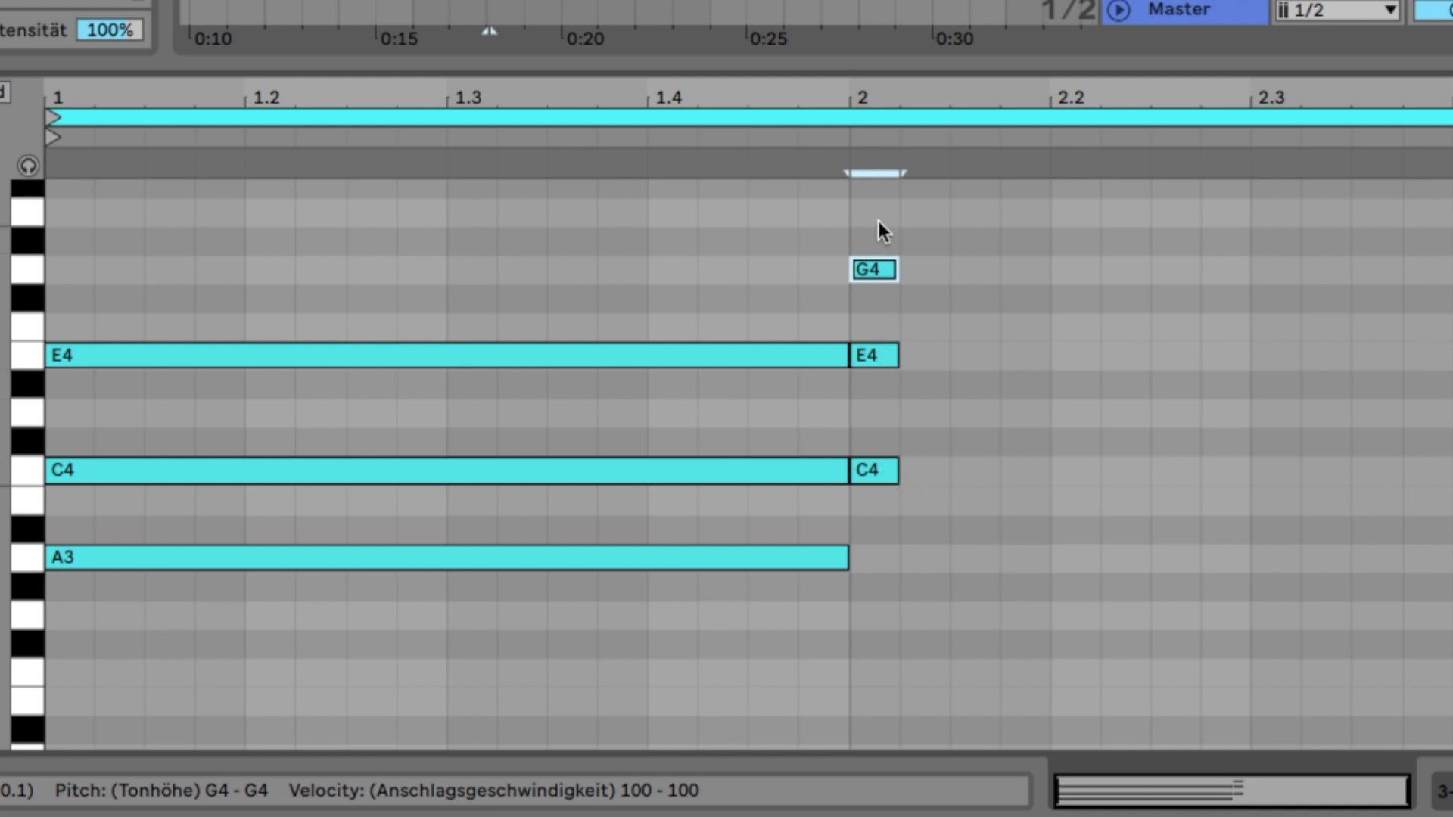
drag(872, 224, 932, 515)
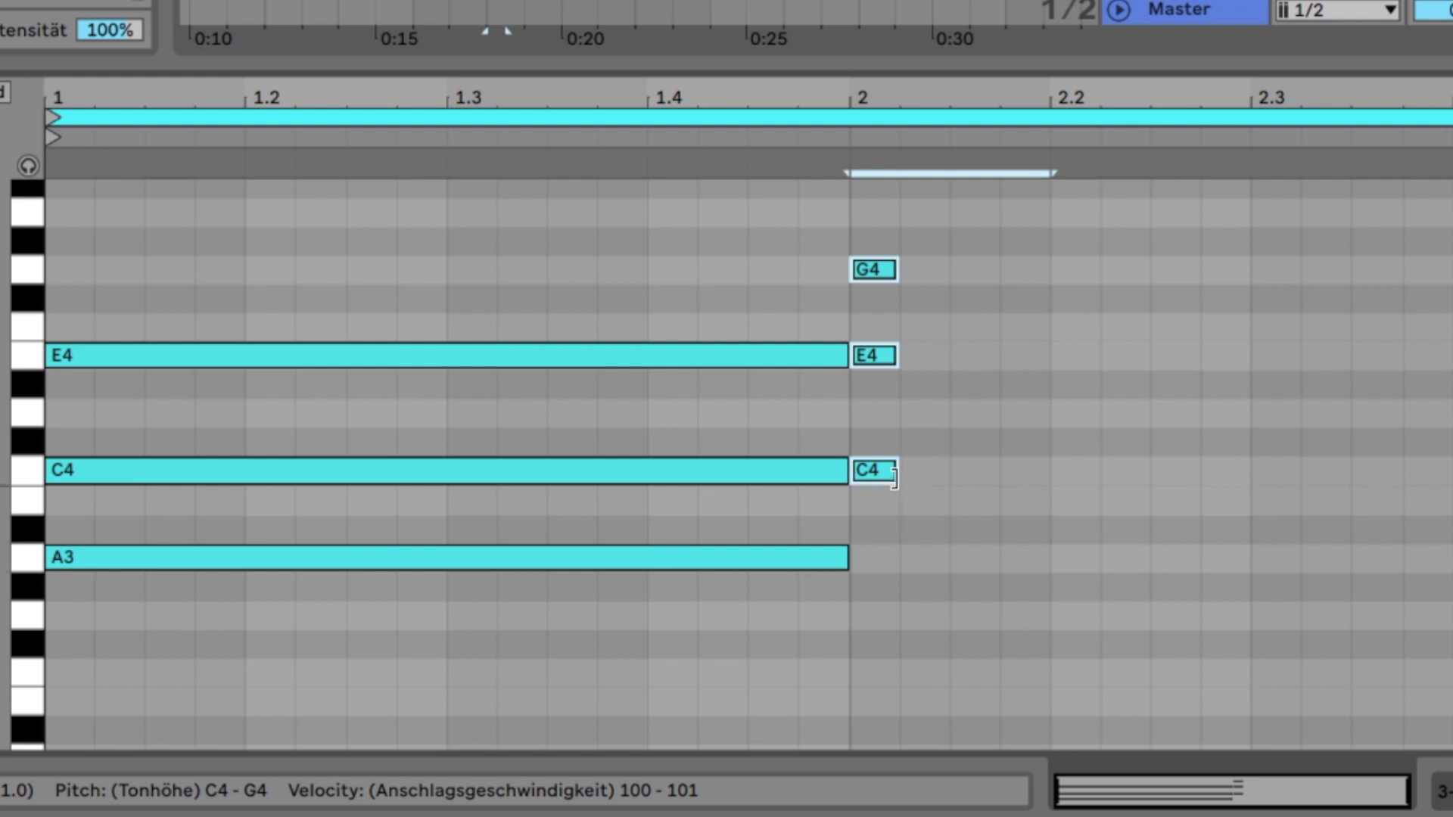
drag(895, 478, 1229, 482)
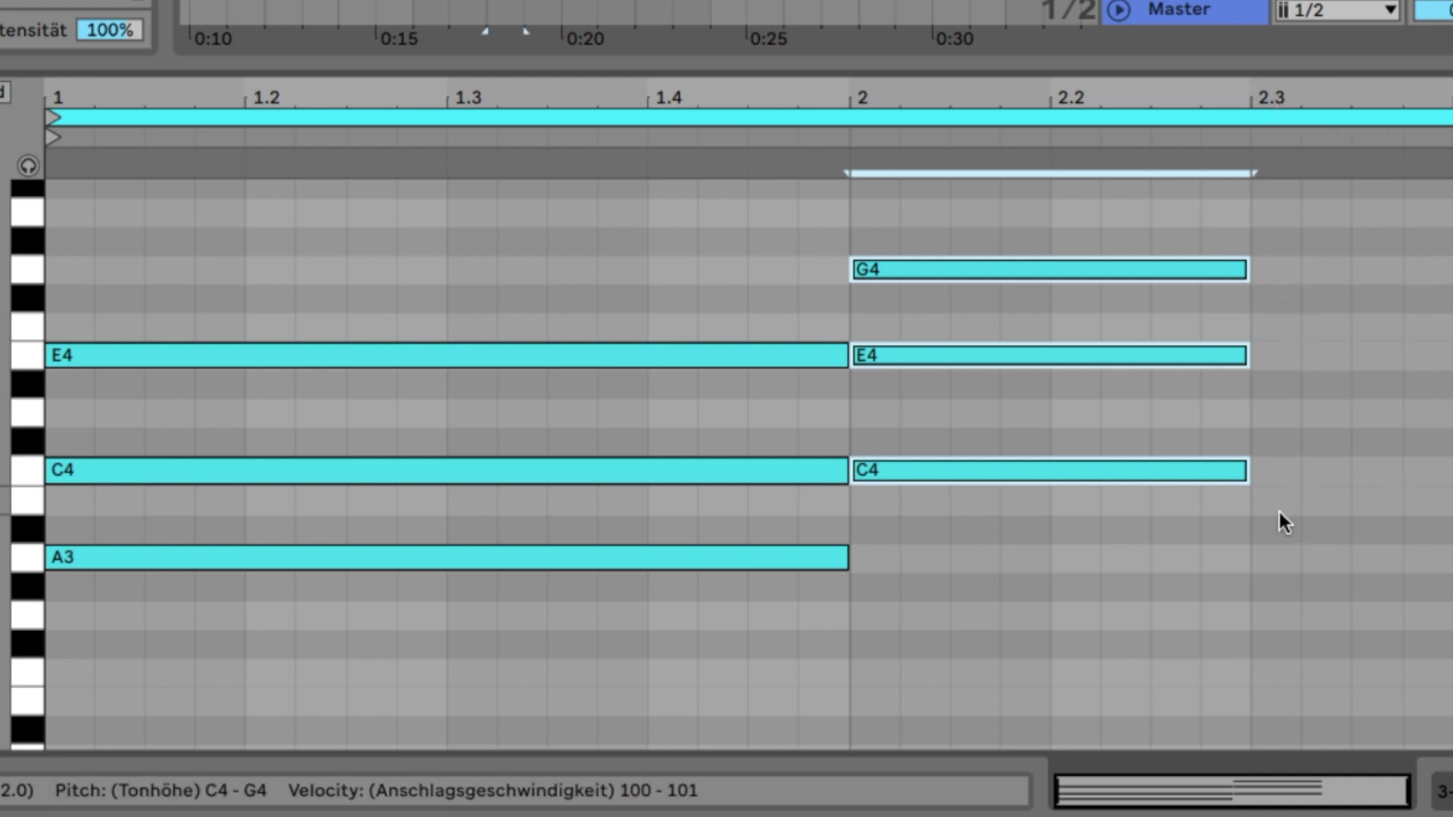
Enter sixteenth notes E4, G4 and B4 stacked at beat 2.3 as the third chord.
double_click(1281, 420)
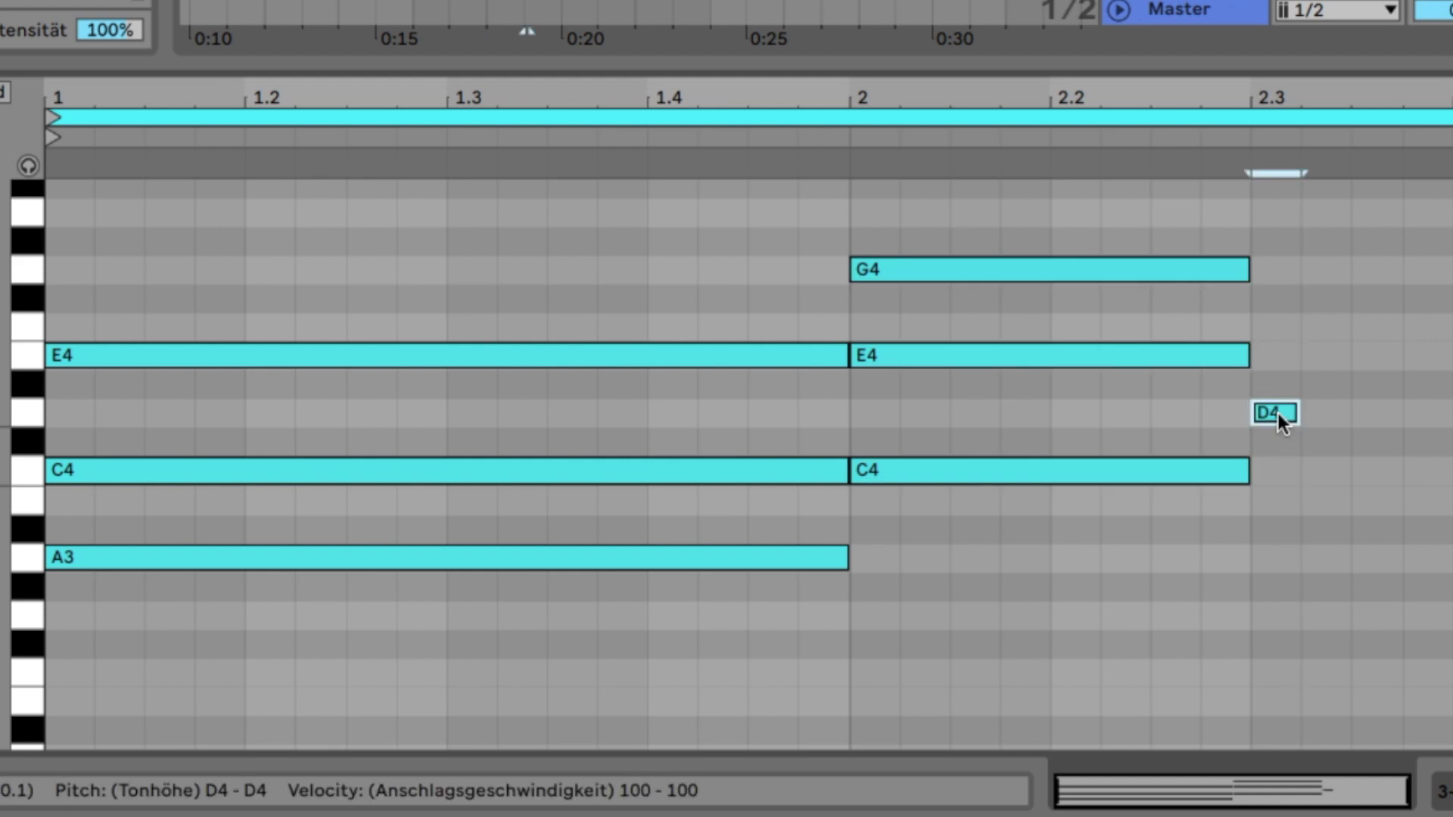
drag(1278, 413, 1288, 360)
scroll(1273, 388, up, 3)
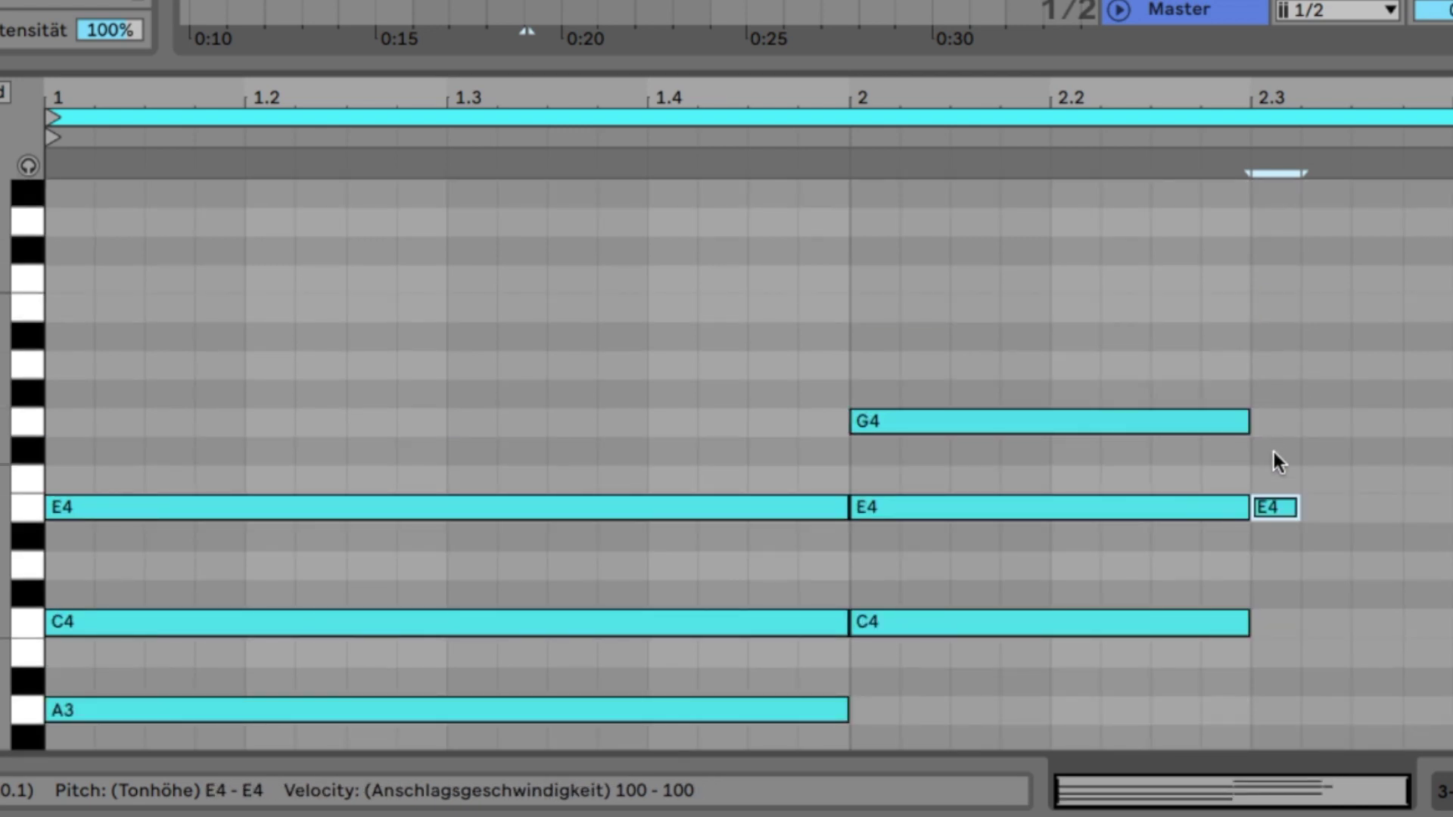
click(1277, 480)
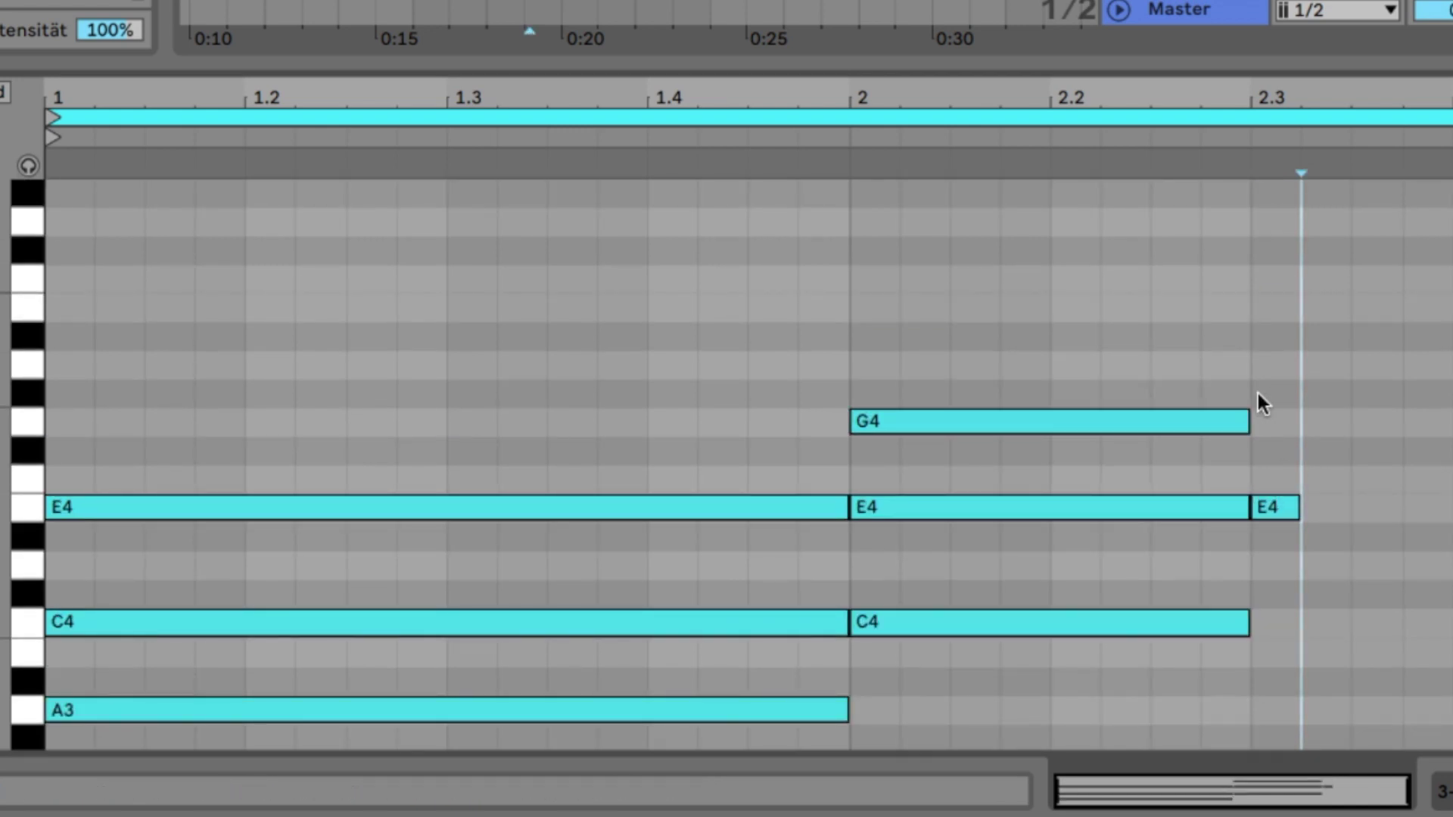
click(1269, 415)
double_click(1269, 415)
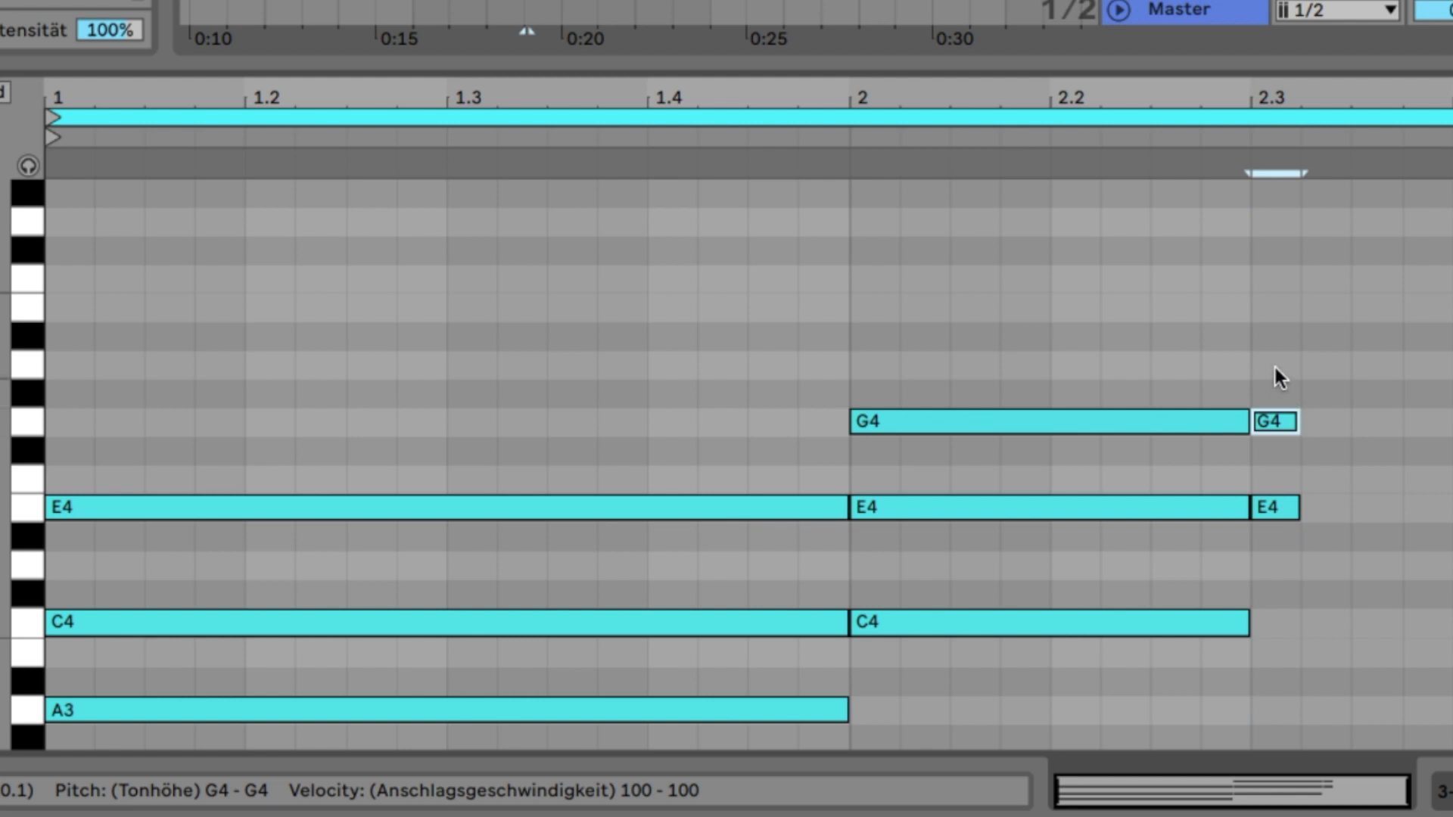
double_click(1275, 306)
Lengthen the third chord's E4, G4 and B4 notes to the end of bar 2 and play it back.
drag(1273, 249, 1452, 541)
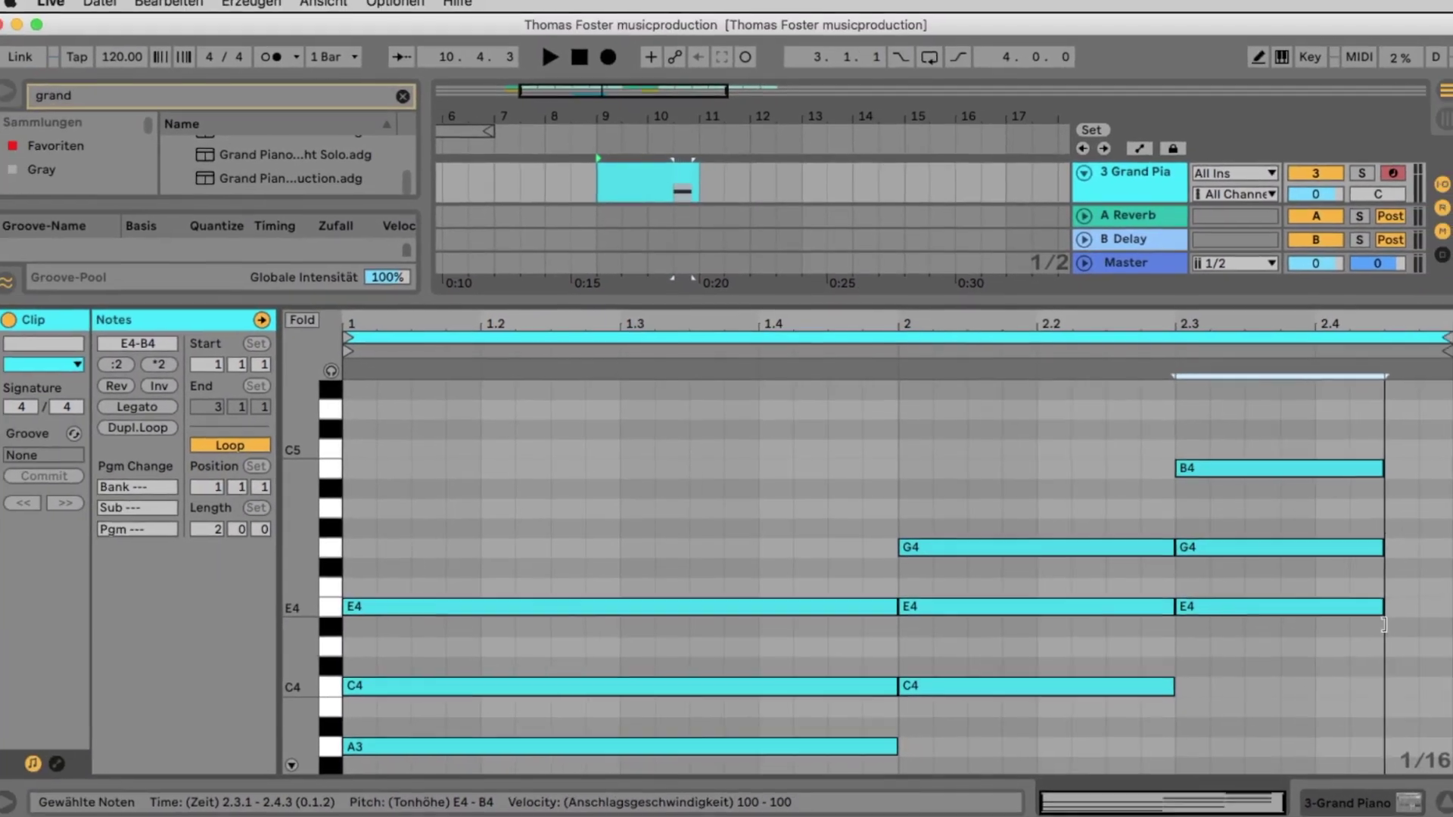
drag(1383, 624, 1447, 626)
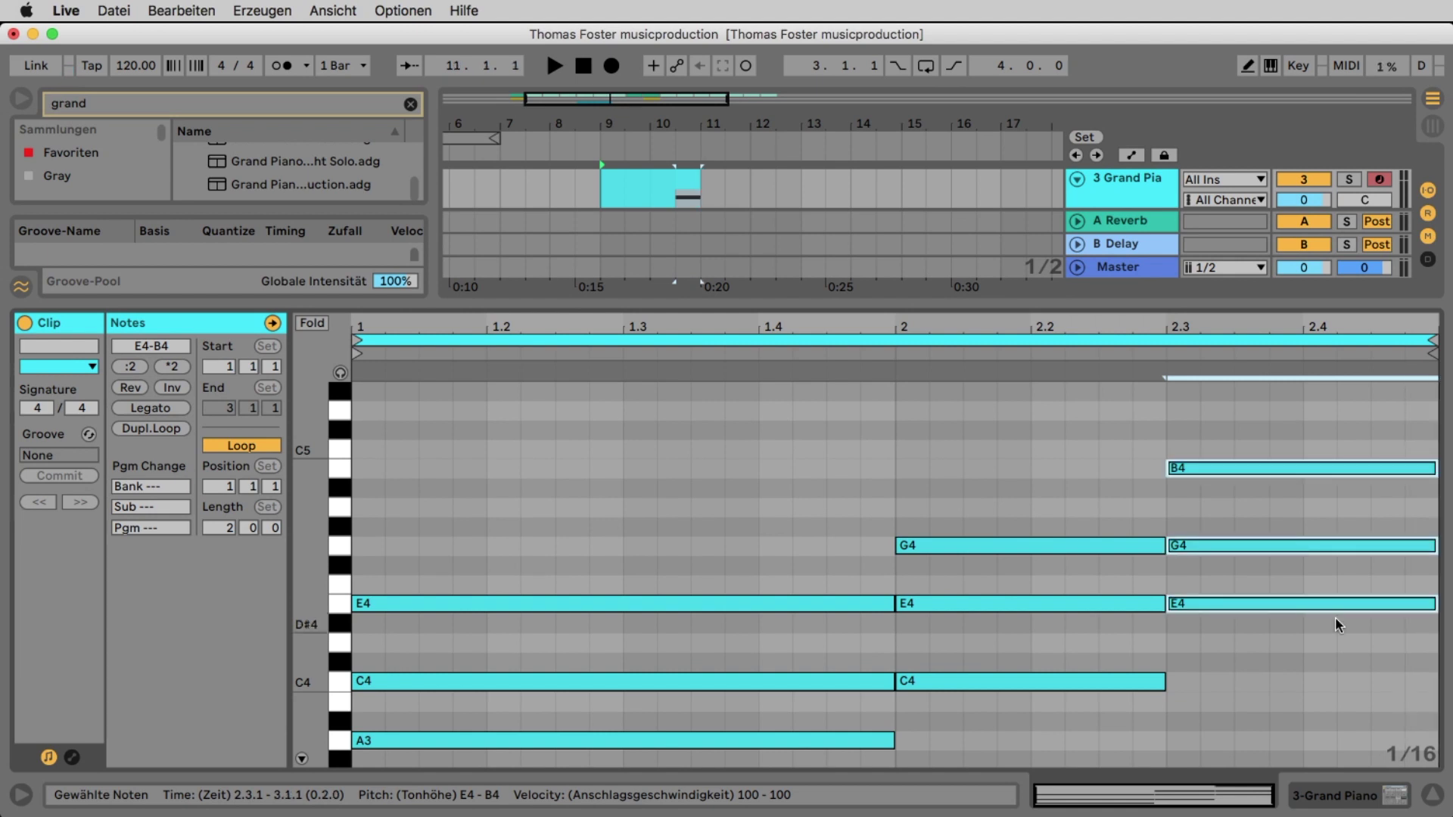
key(space)
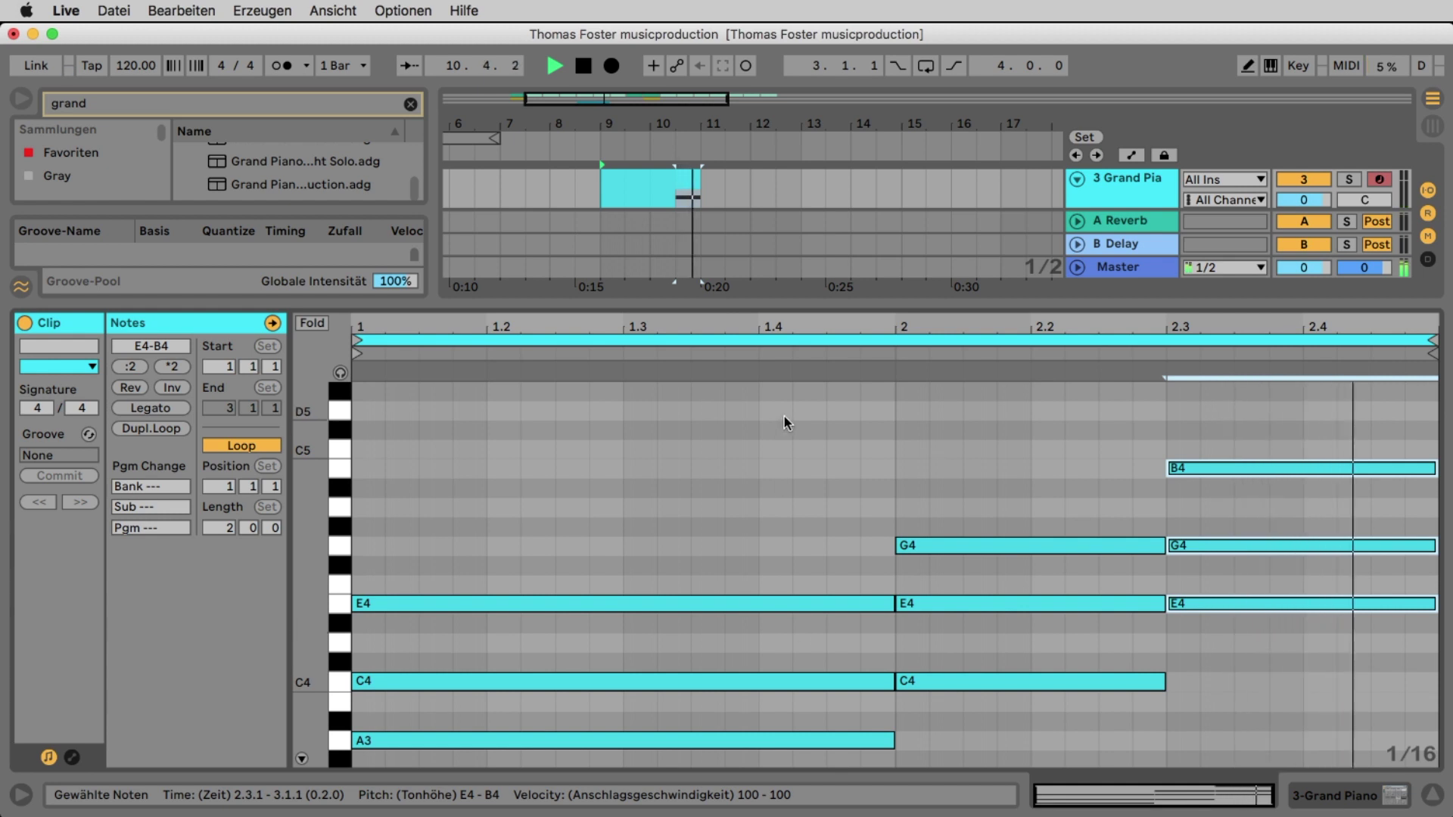
key(space)
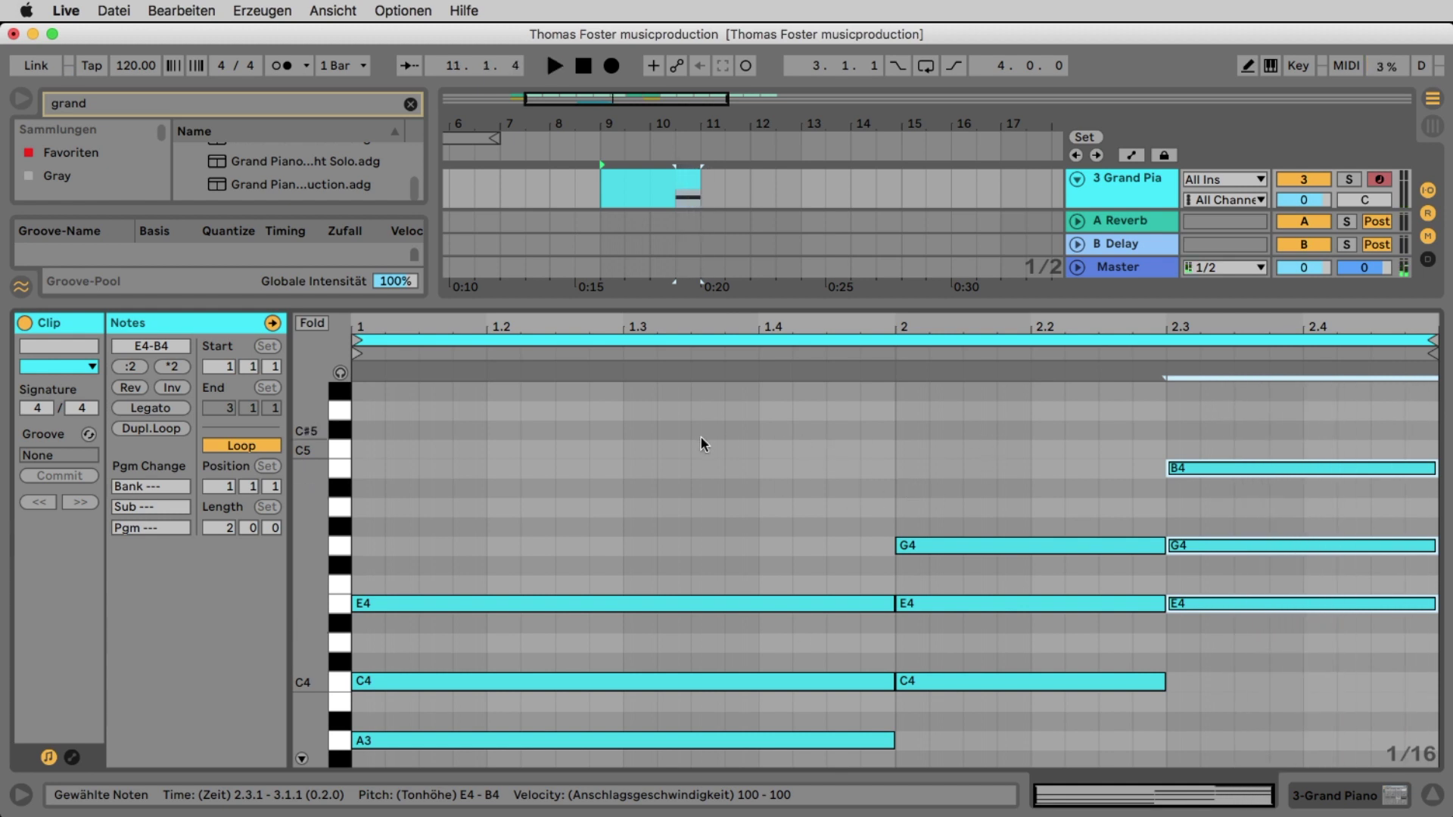
Select all notes of the chord progression and transpose them down one octave.
drag(409, 399, 1395, 766)
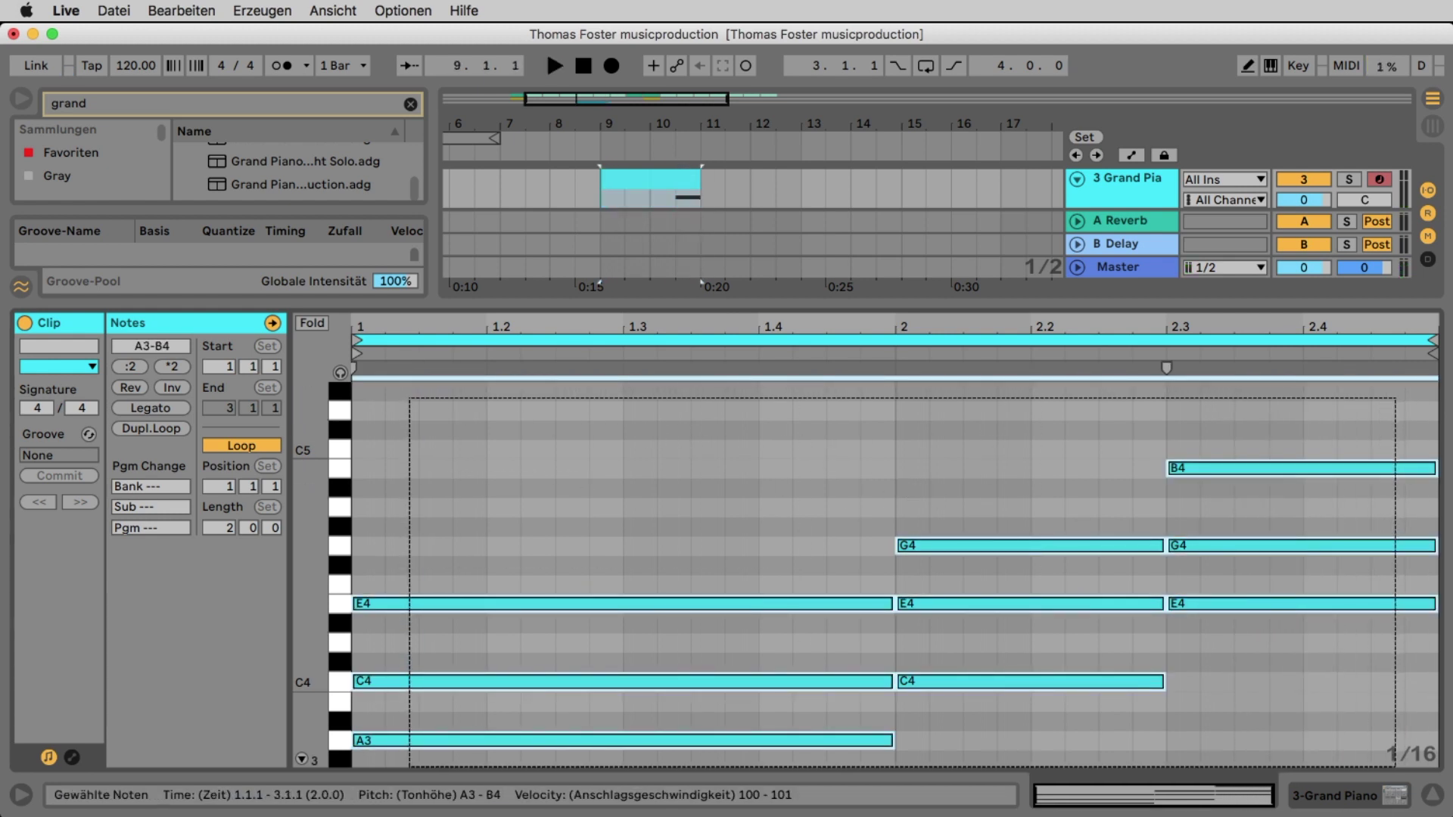
click(570, 451)
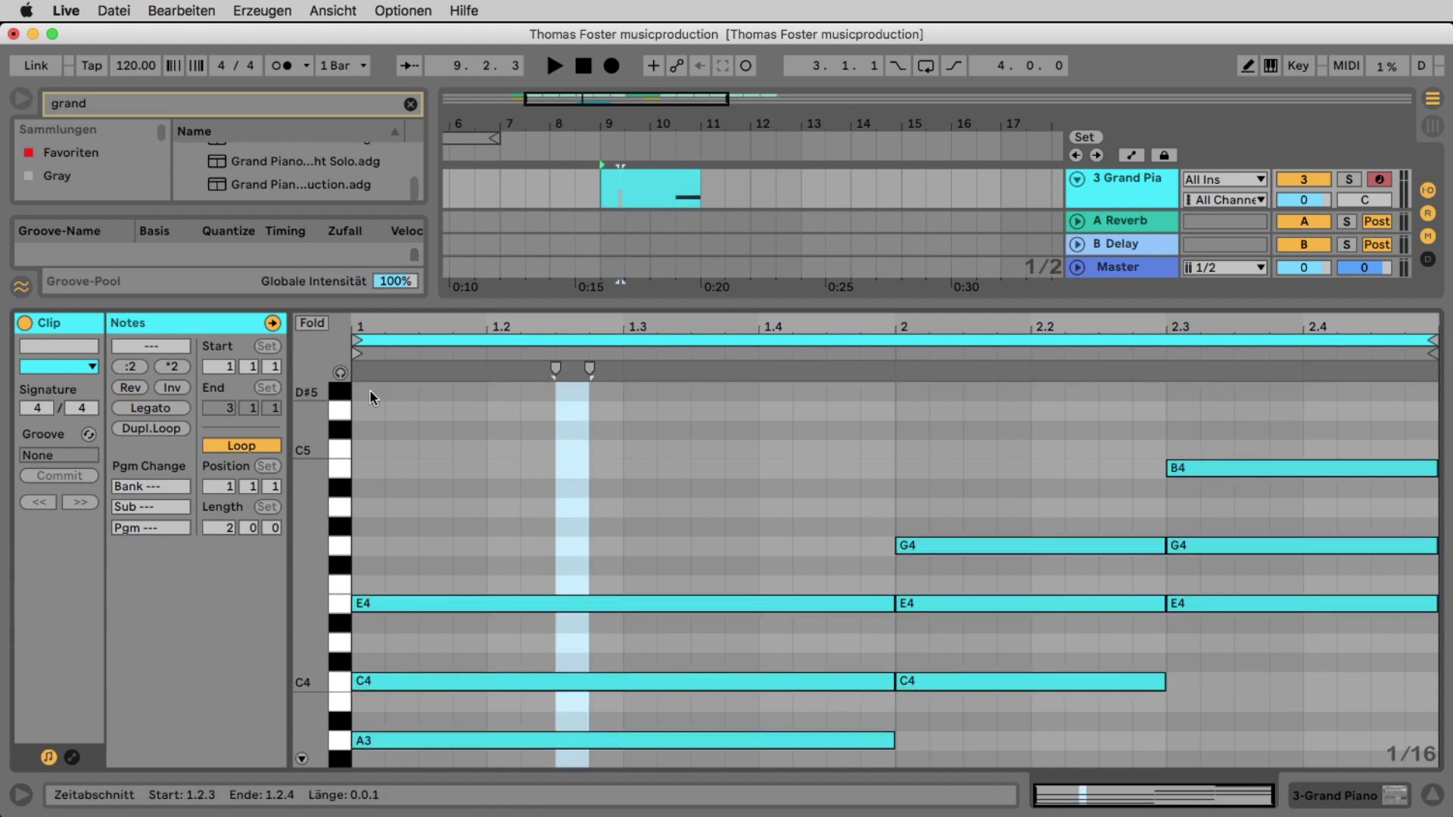
drag(371, 398, 1402, 774)
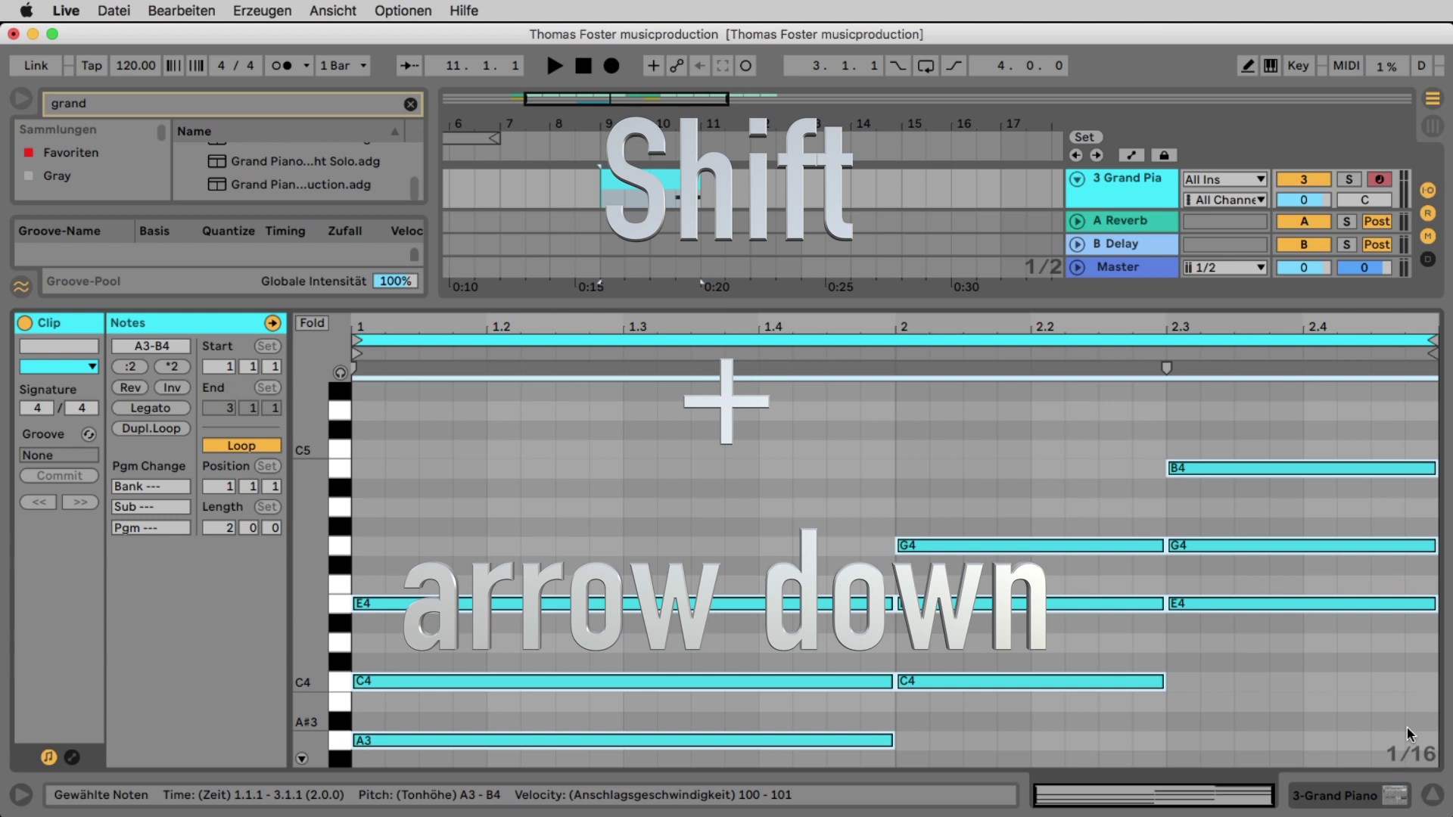
key(shift+Down)
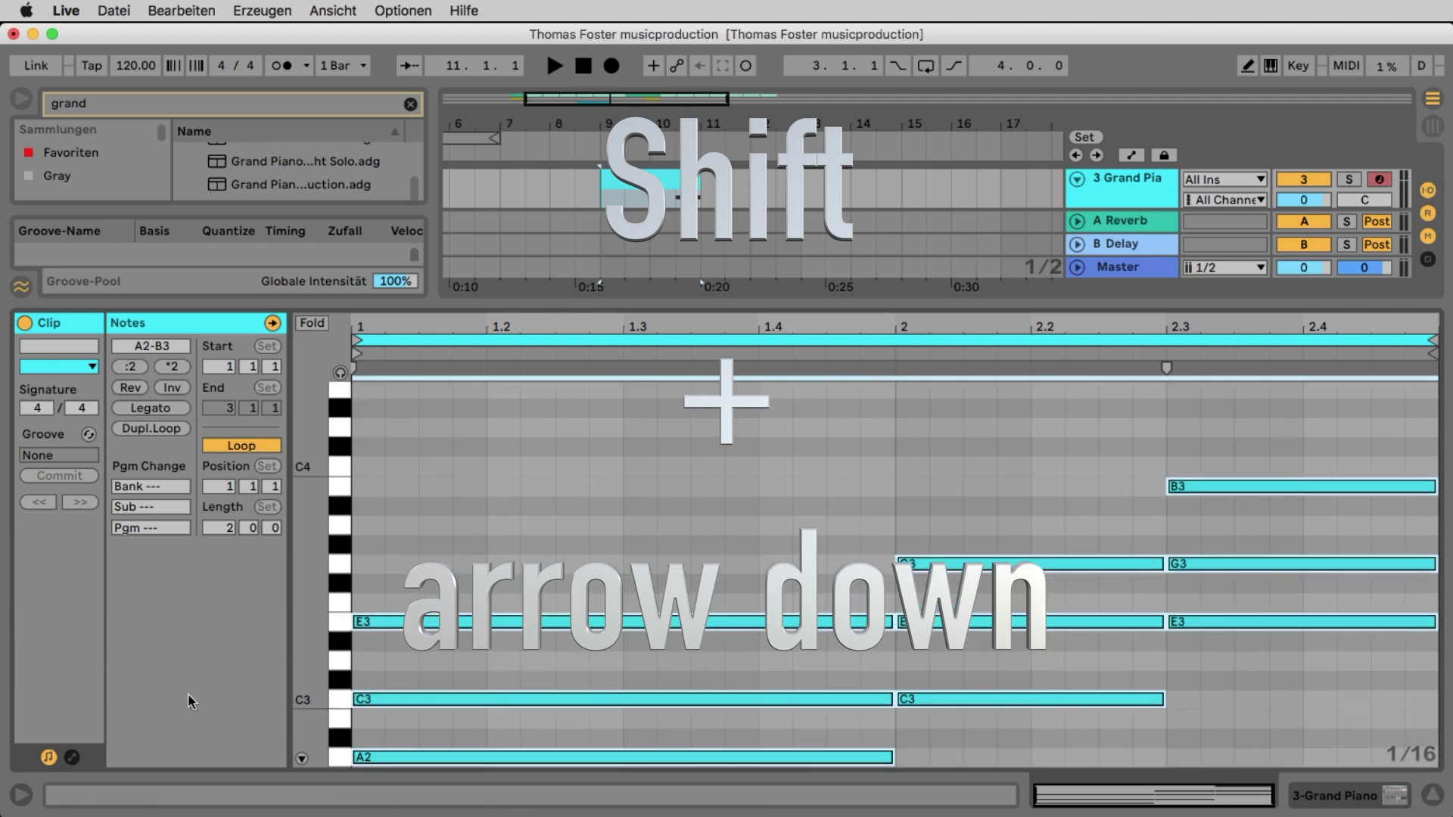
Compare the progression by ear in both octaves, transposing all notes up an octave and back down.
key(space)
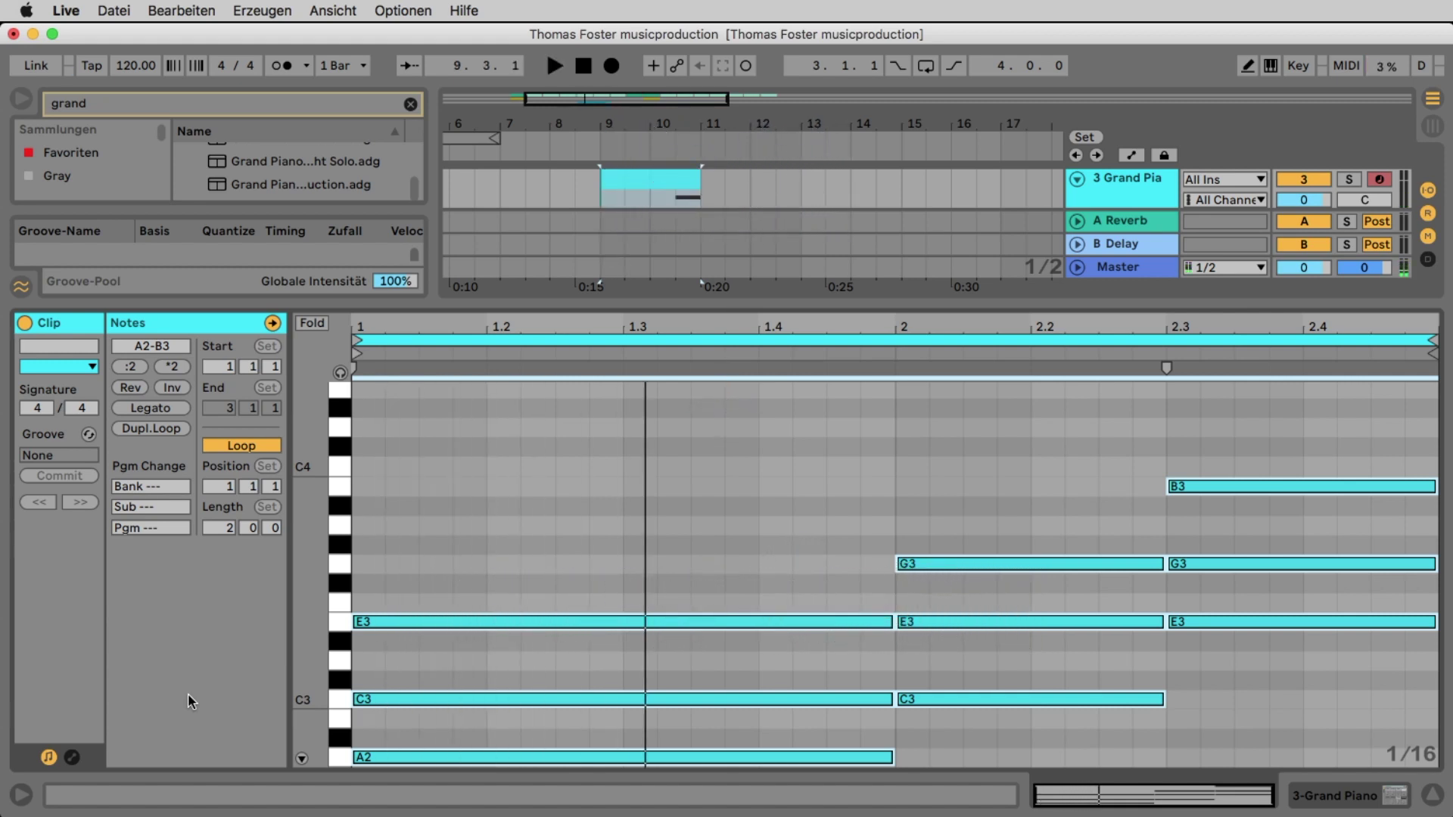
key(shift+Up)
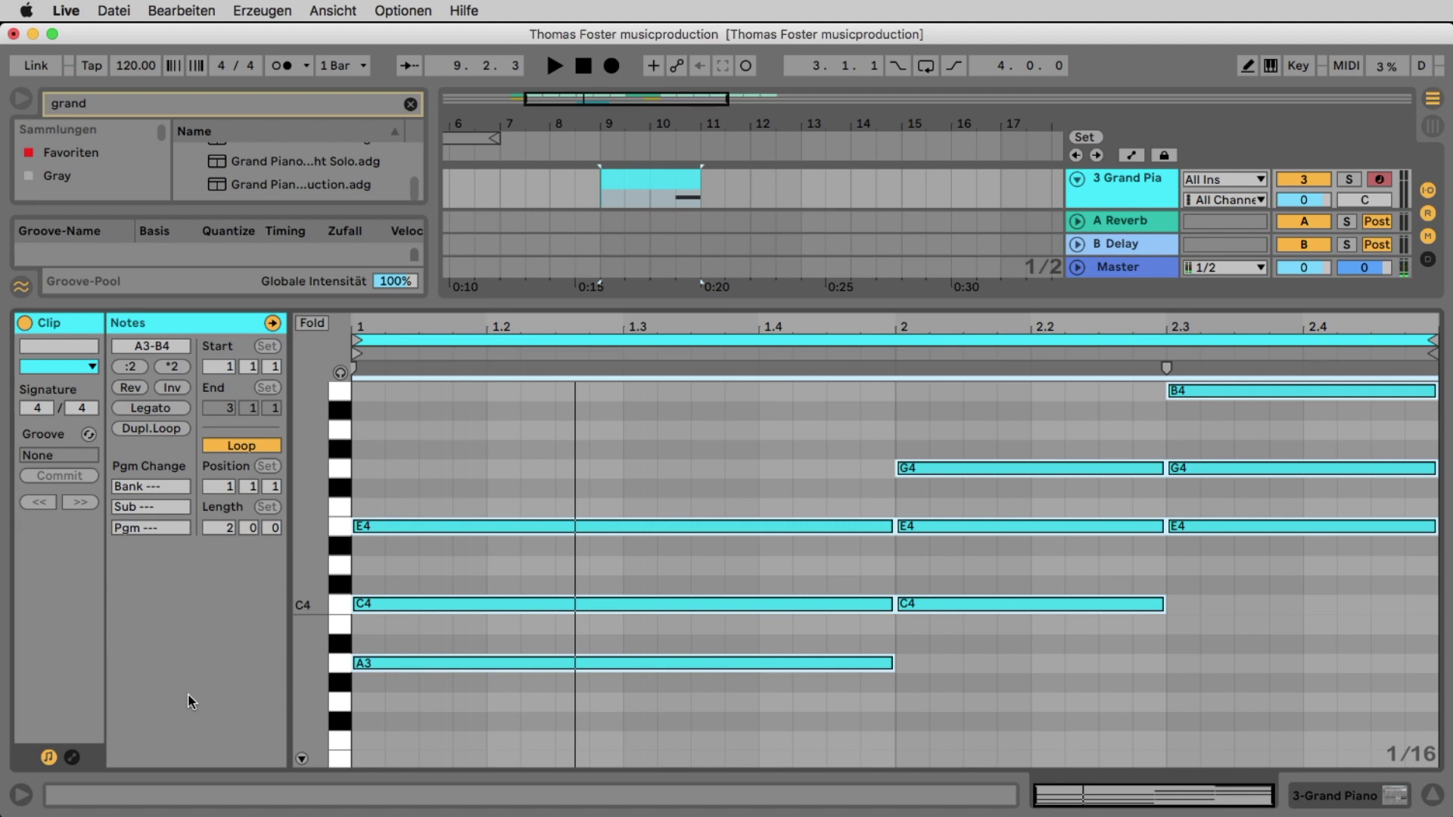
key(shift+Down)
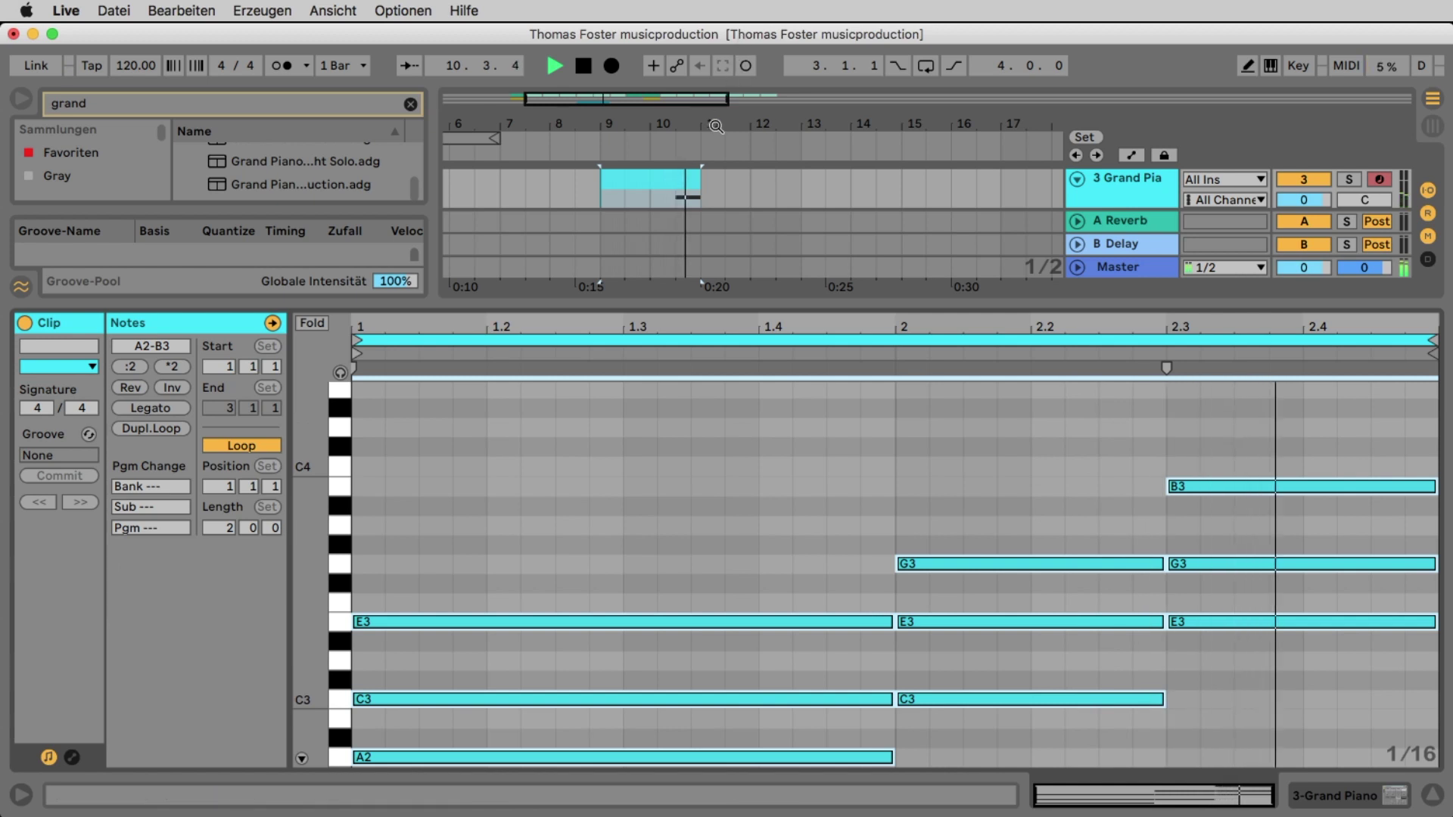
key(space)
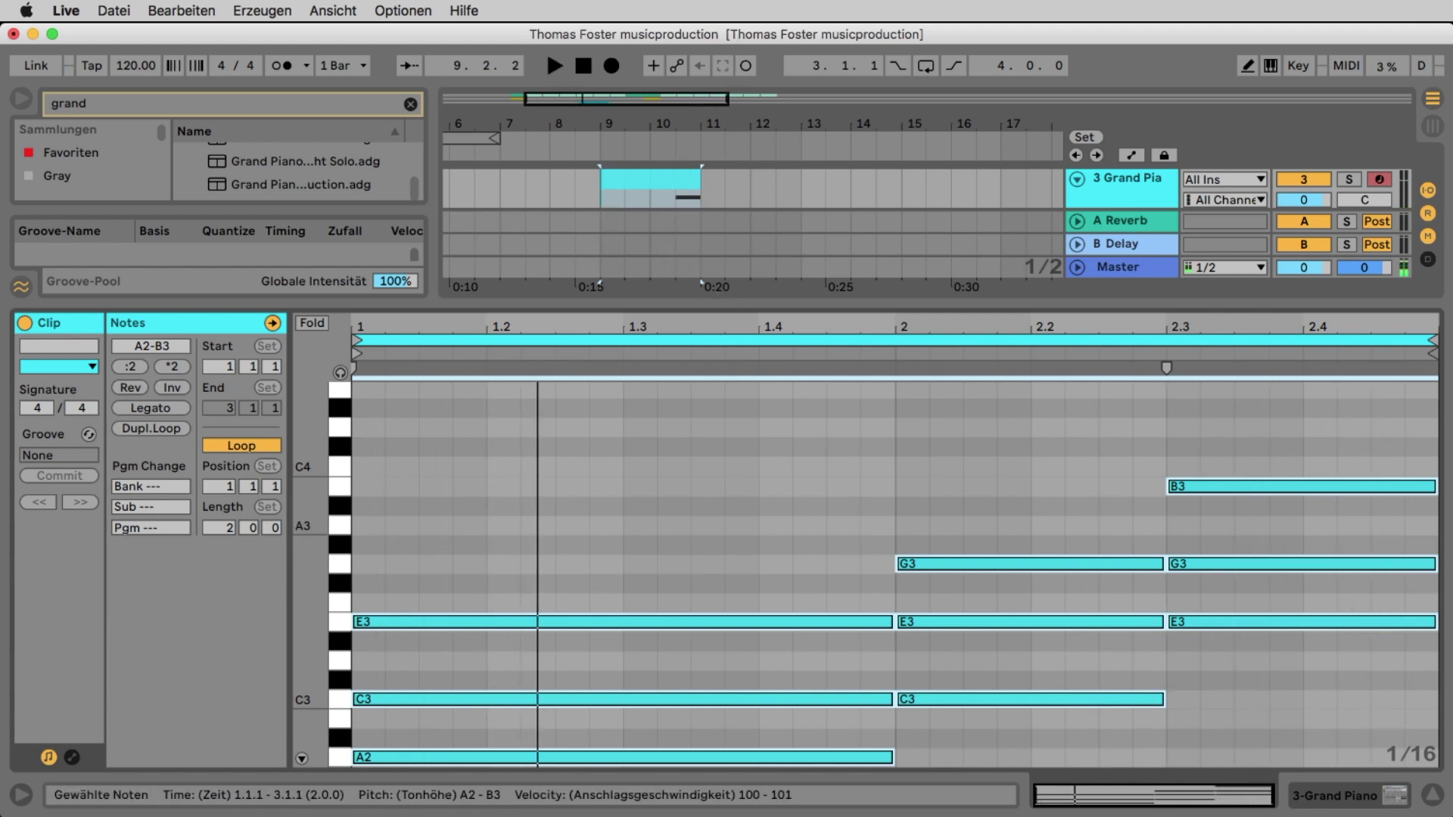
Collapse the note editor and add a new MIDI track below the Grand Piano track.
key(super+Tab)
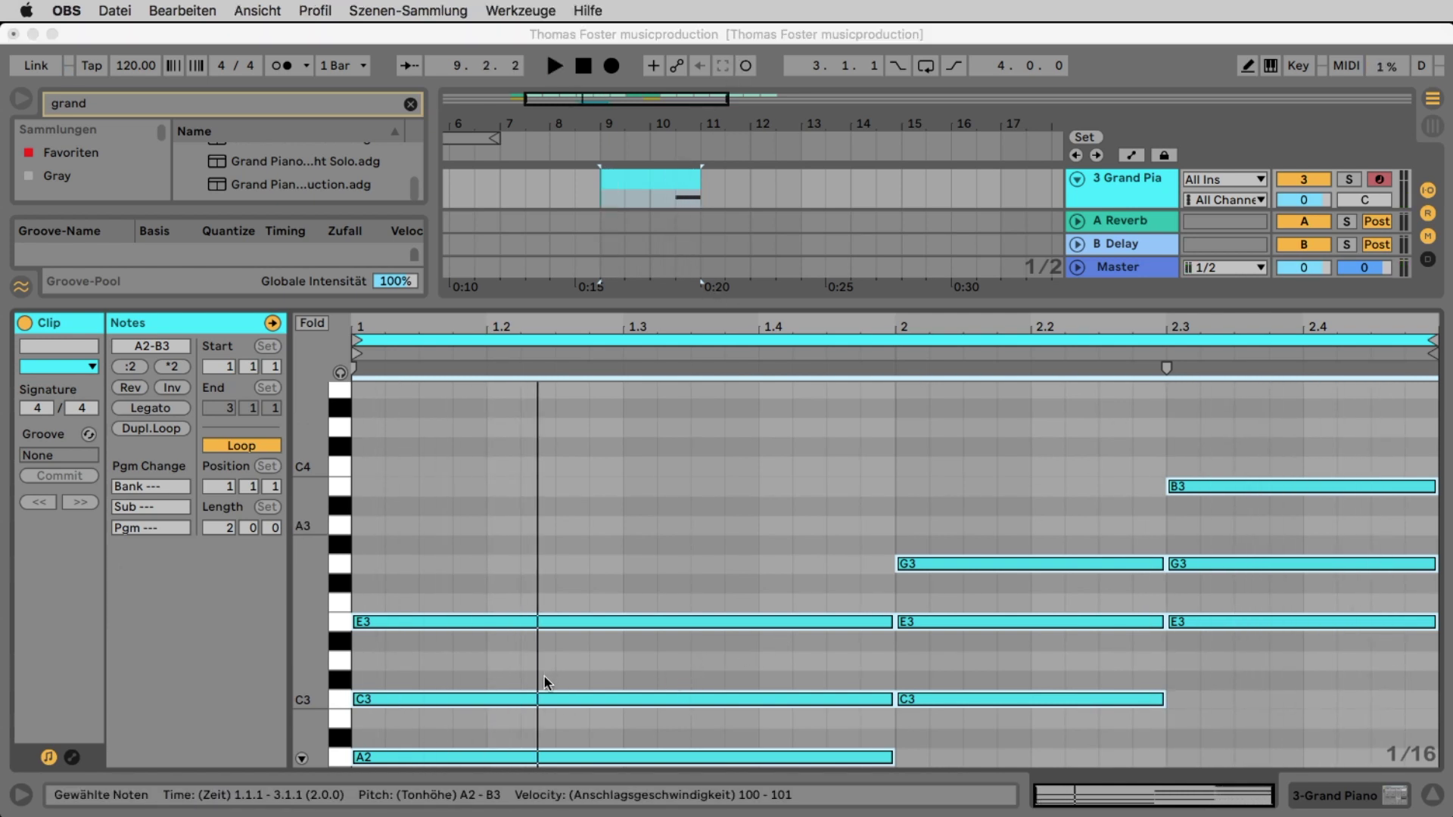
click(1010, 307)
drag(1005, 302, 1053, 539)
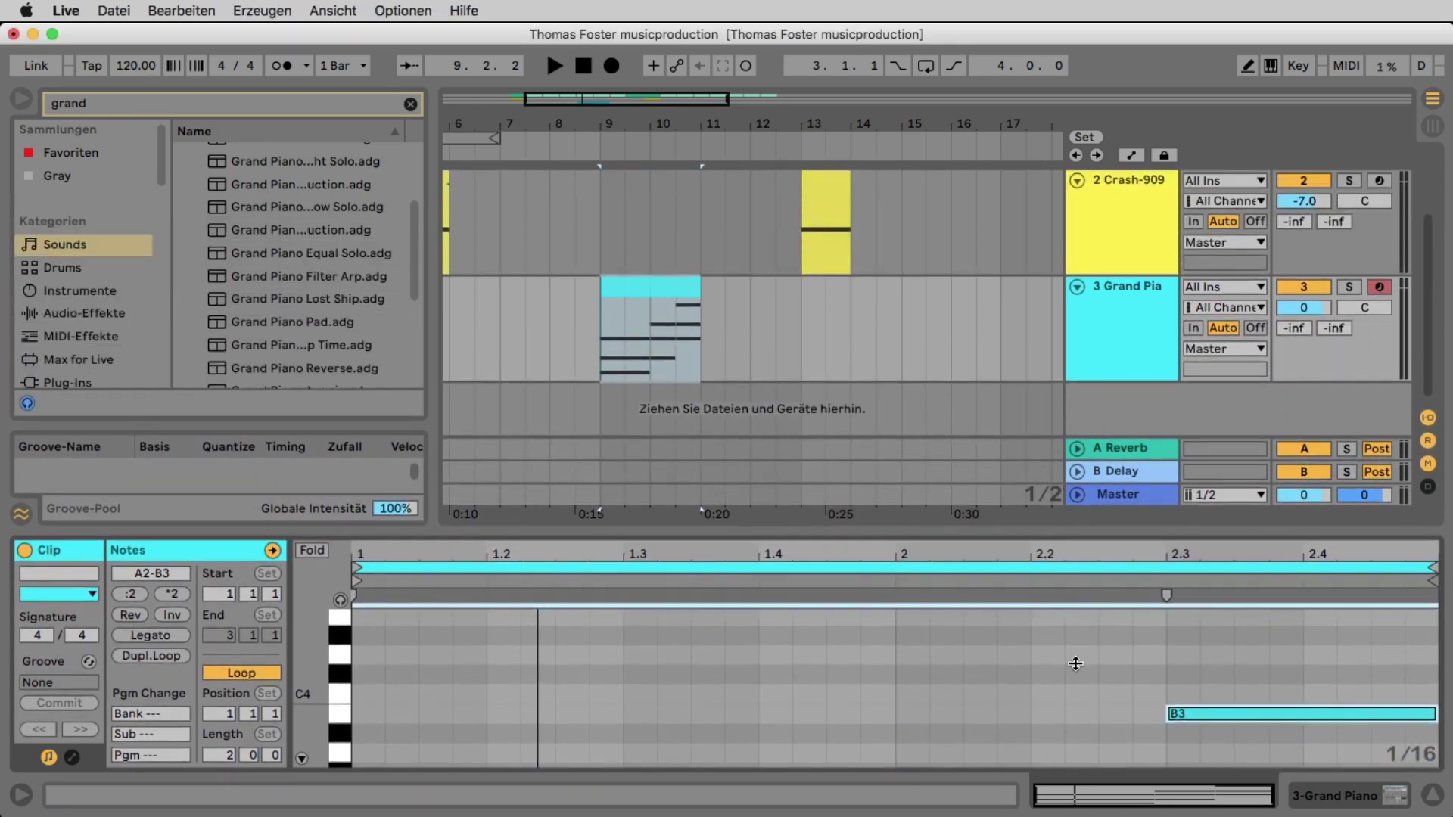
drag(1076, 664, 918, 587)
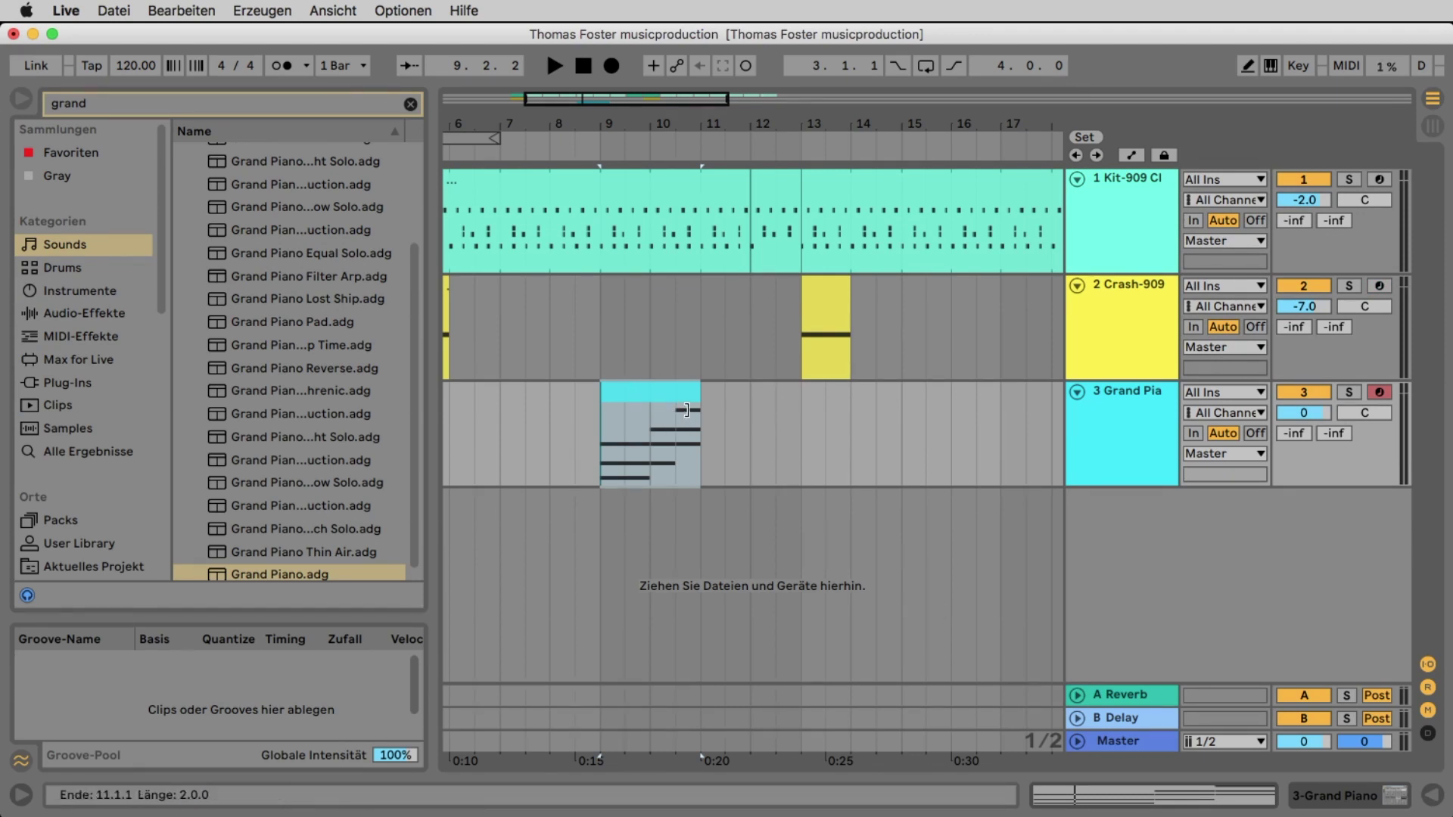
click(1145, 396)
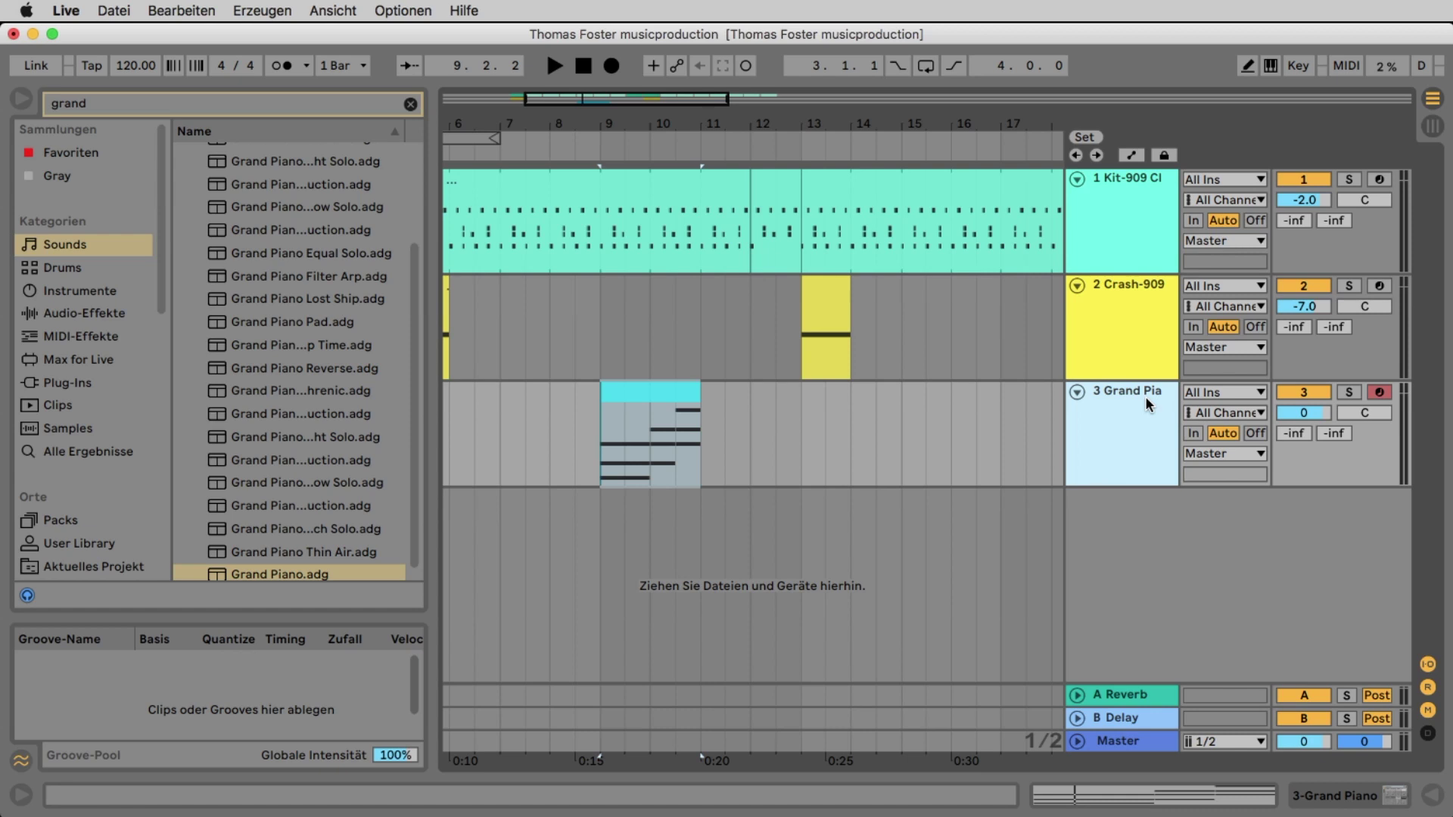
key(super+shift+t)
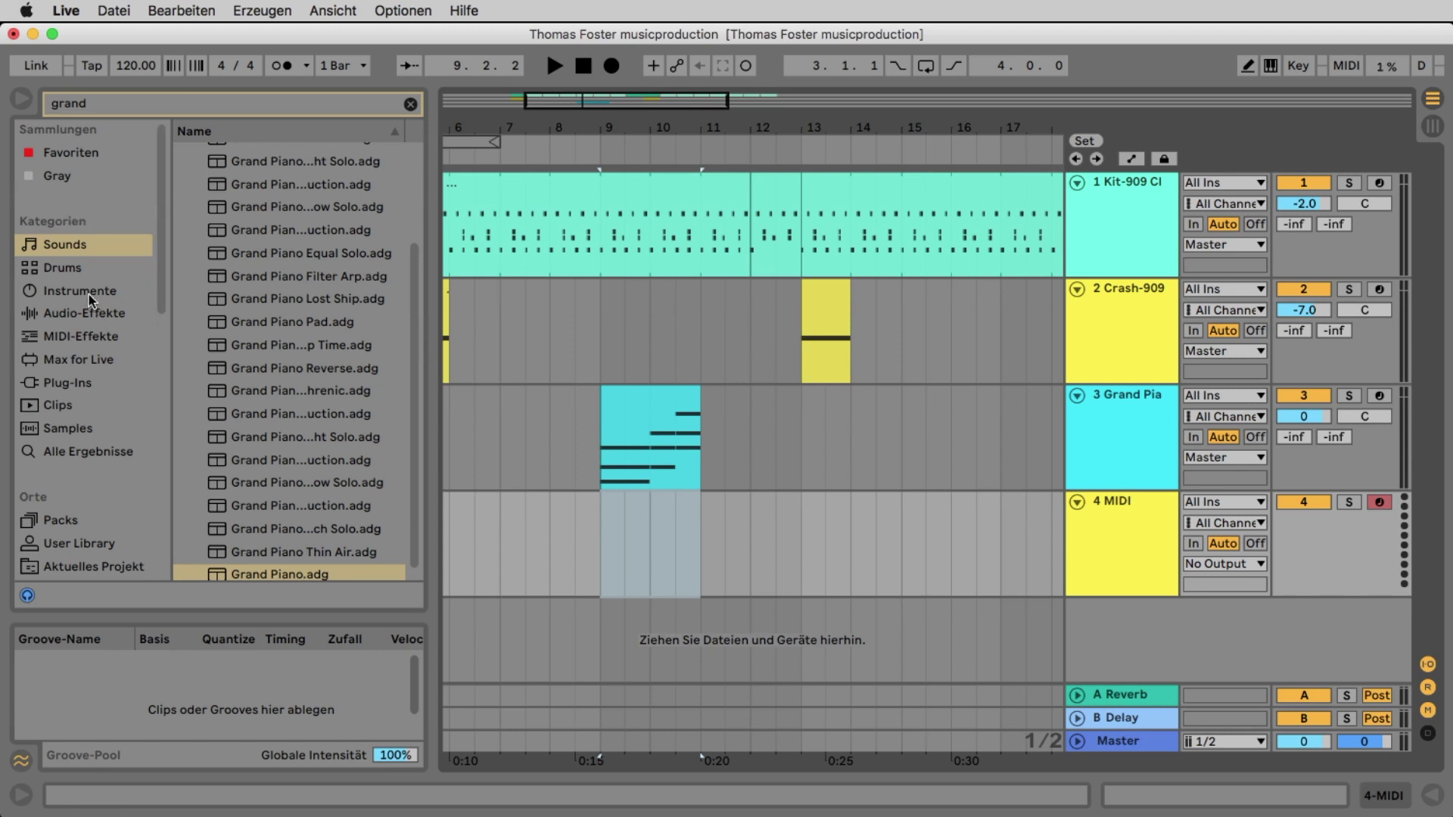
Clear the browser's search term and expand the Bass folder of the Sounds category.
click(70, 246)
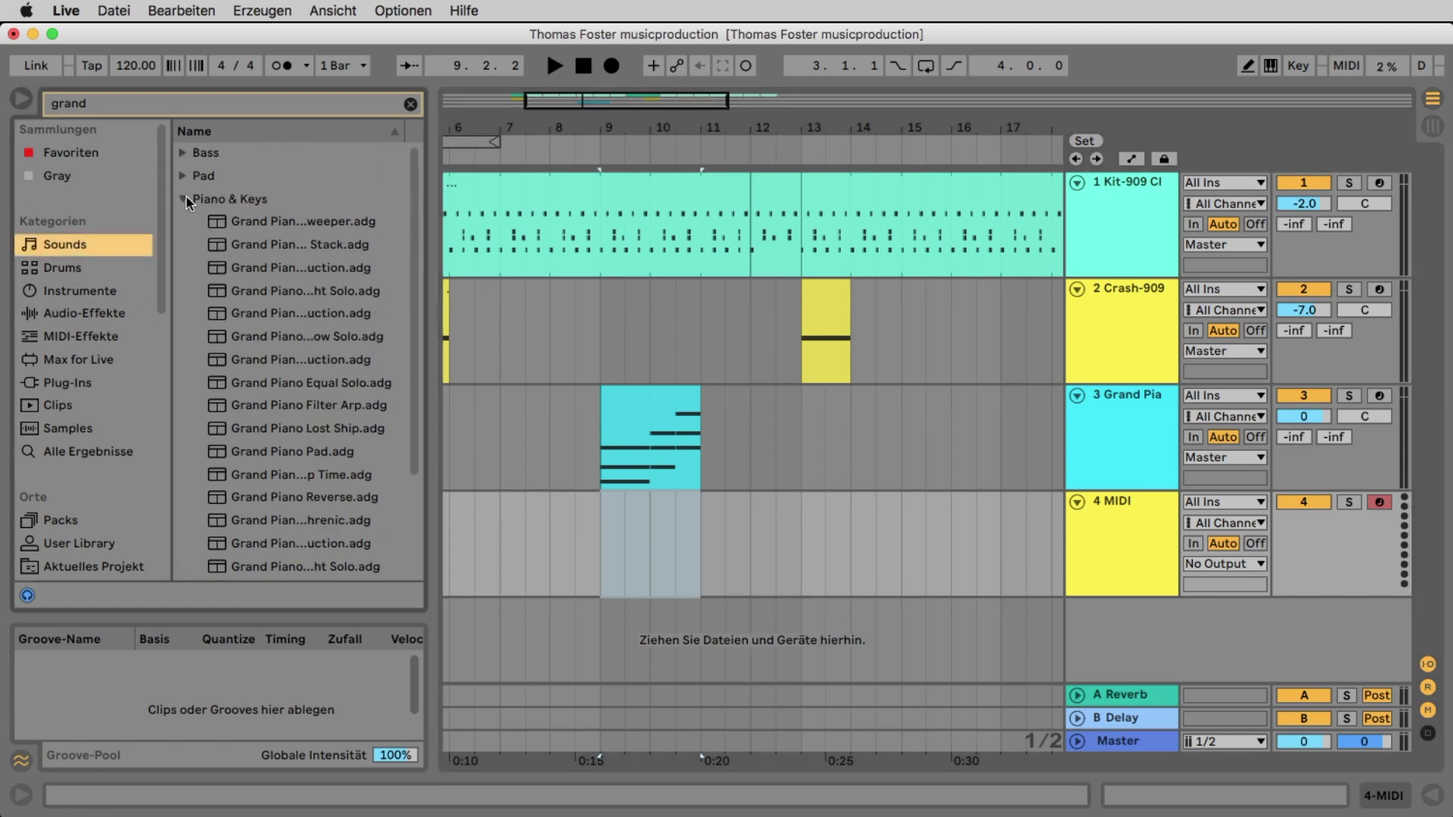
click(186, 198)
click(178, 153)
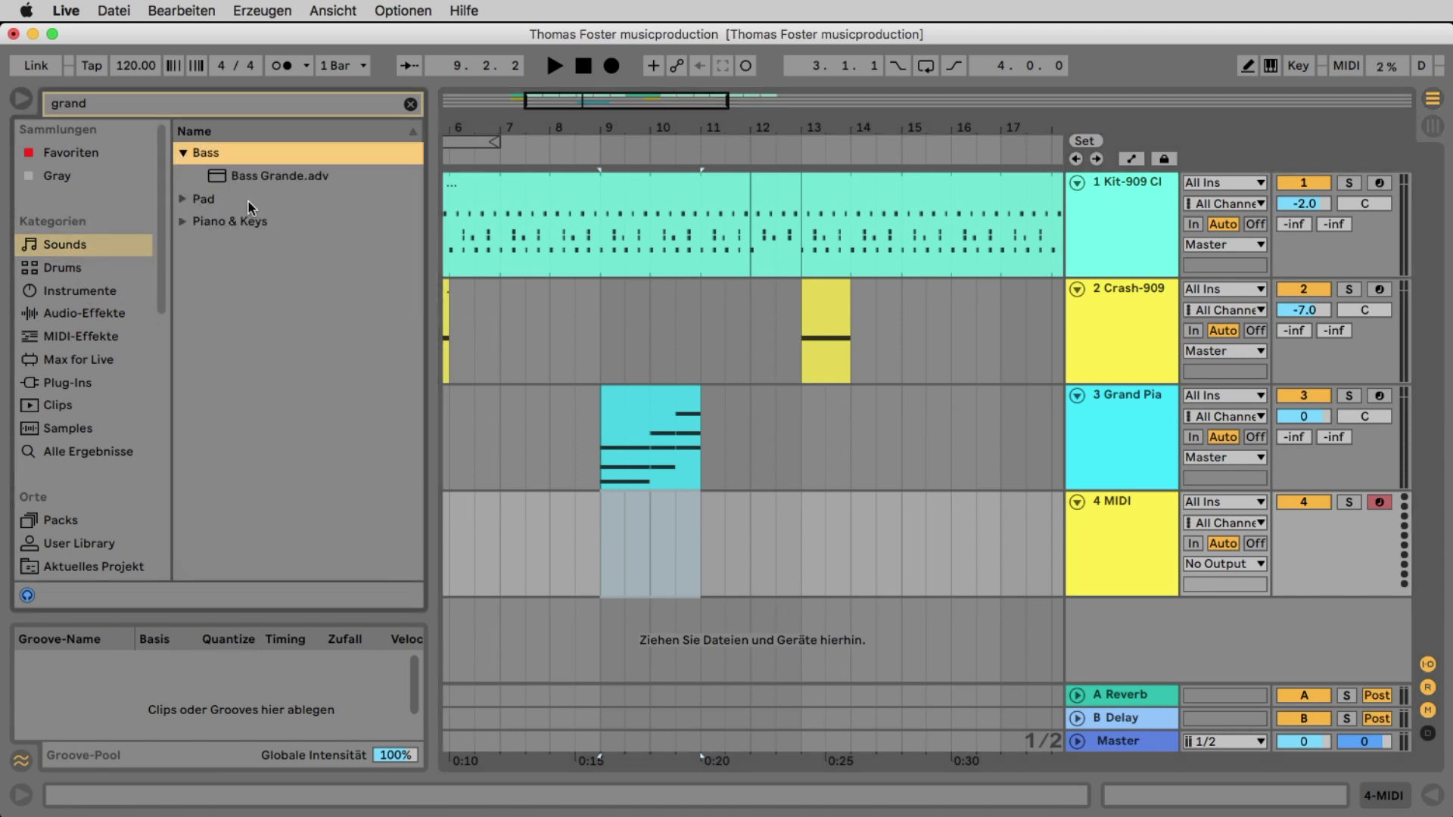
click(410, 105)
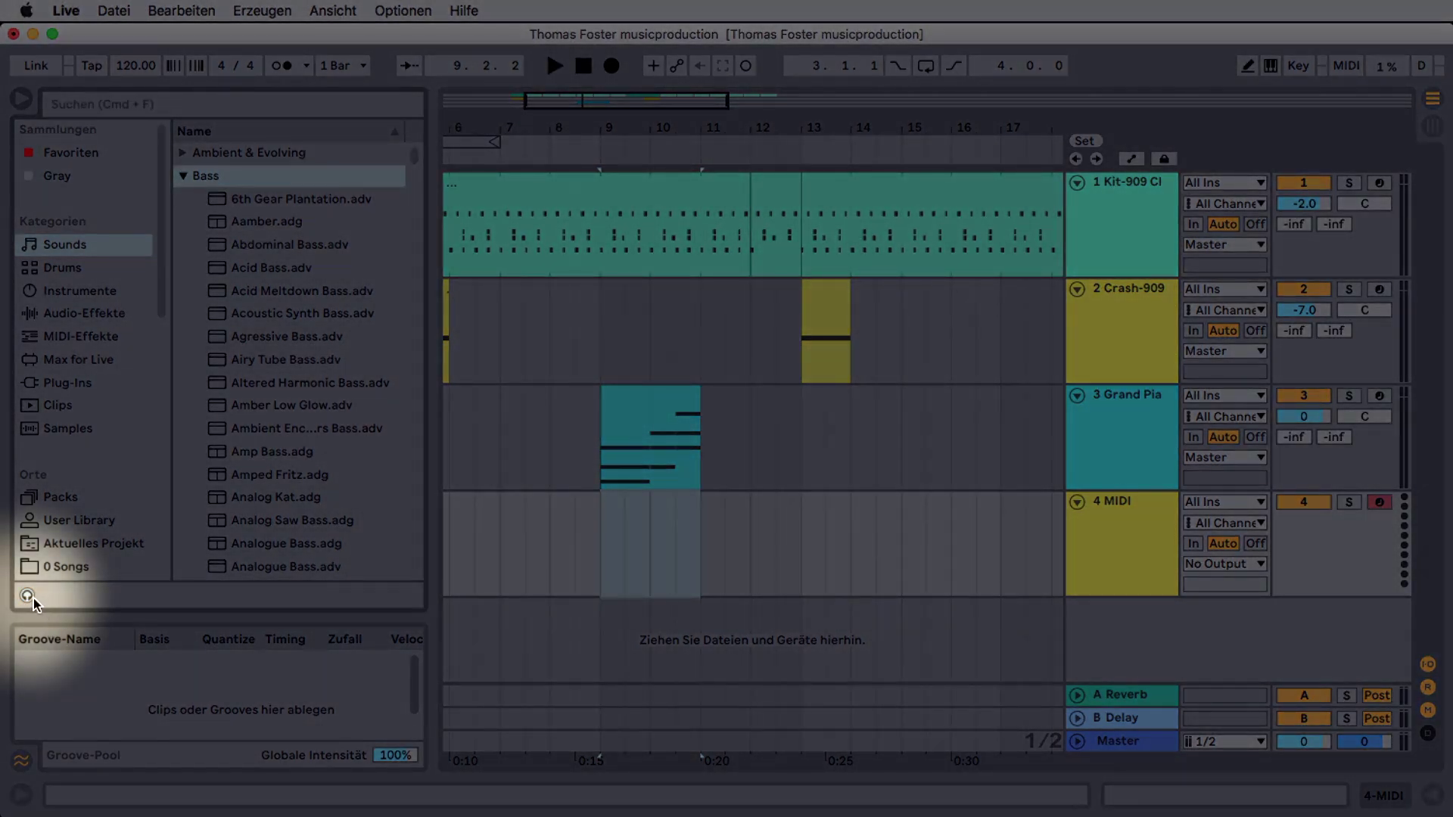
Audition bass presets with preview enabled, including Aamber, Acid Bass, Amp Bass, Analog Kat and Amped Fritz.
click(28, 596)
click(28, 596)
click(253, 221)
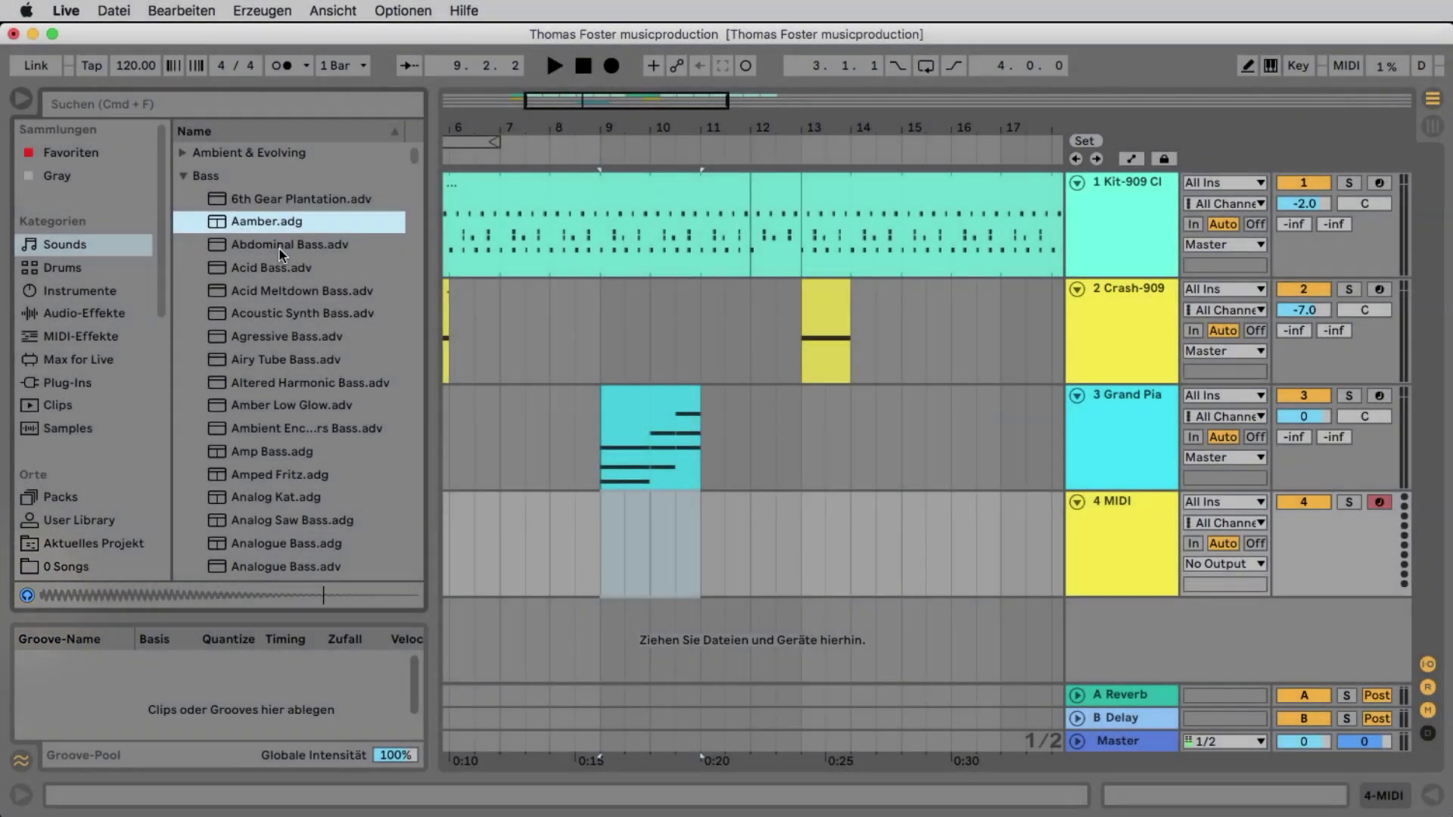
click(278, 245)
click(284, 265)
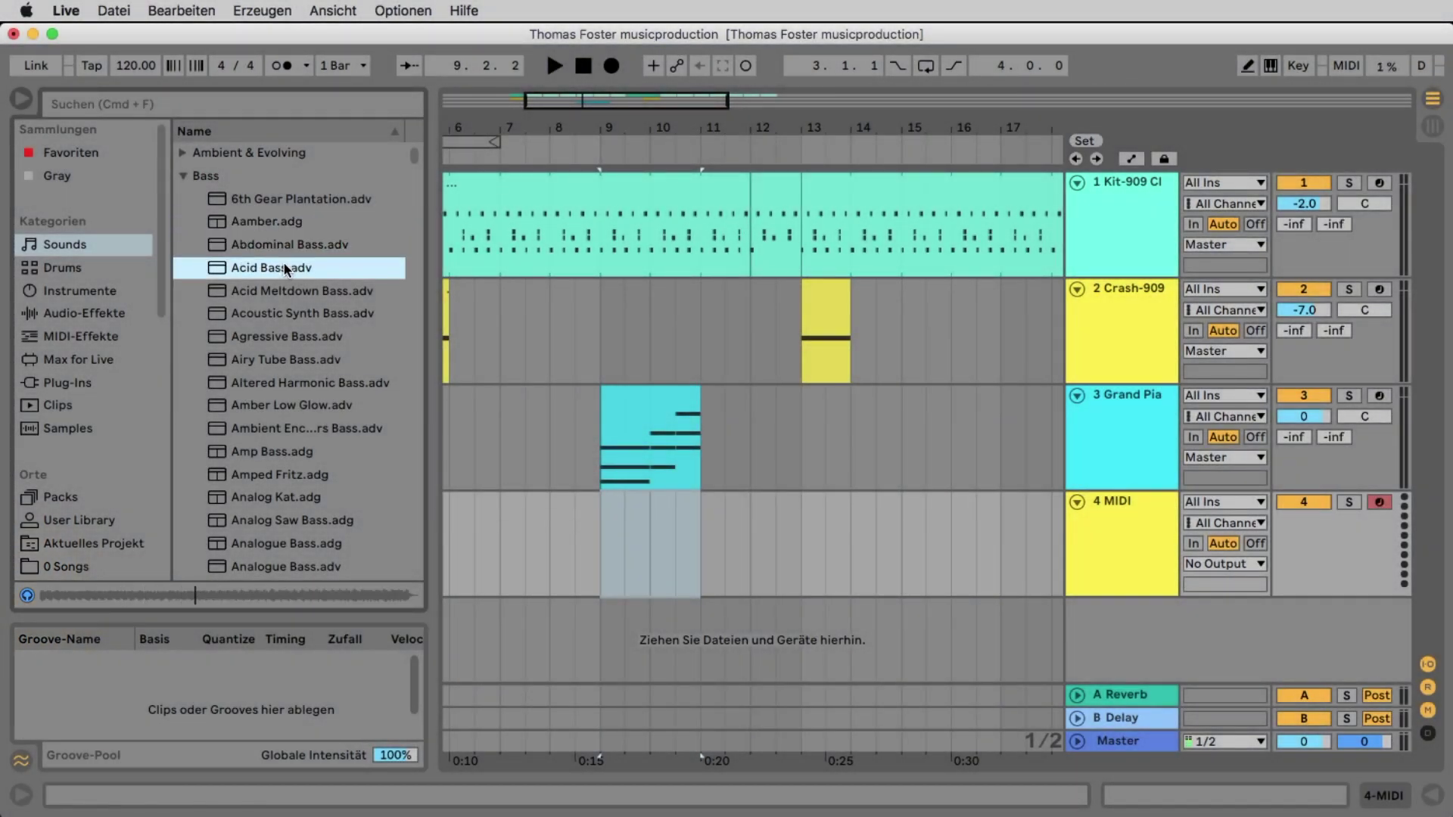
click(283, 341)
click(285, 357)
click(283, 448)
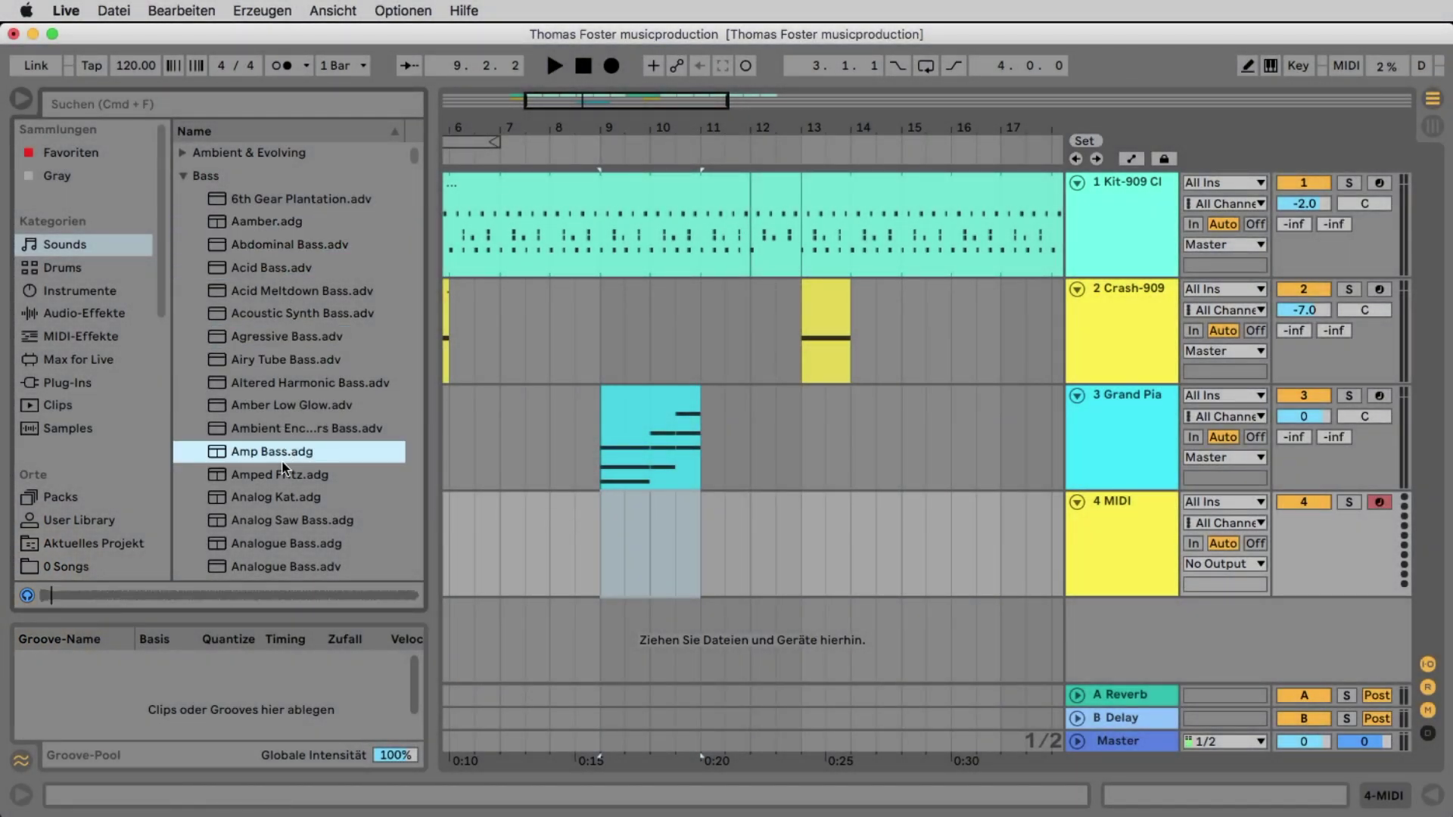
click(286, 474)
click(287, 500)
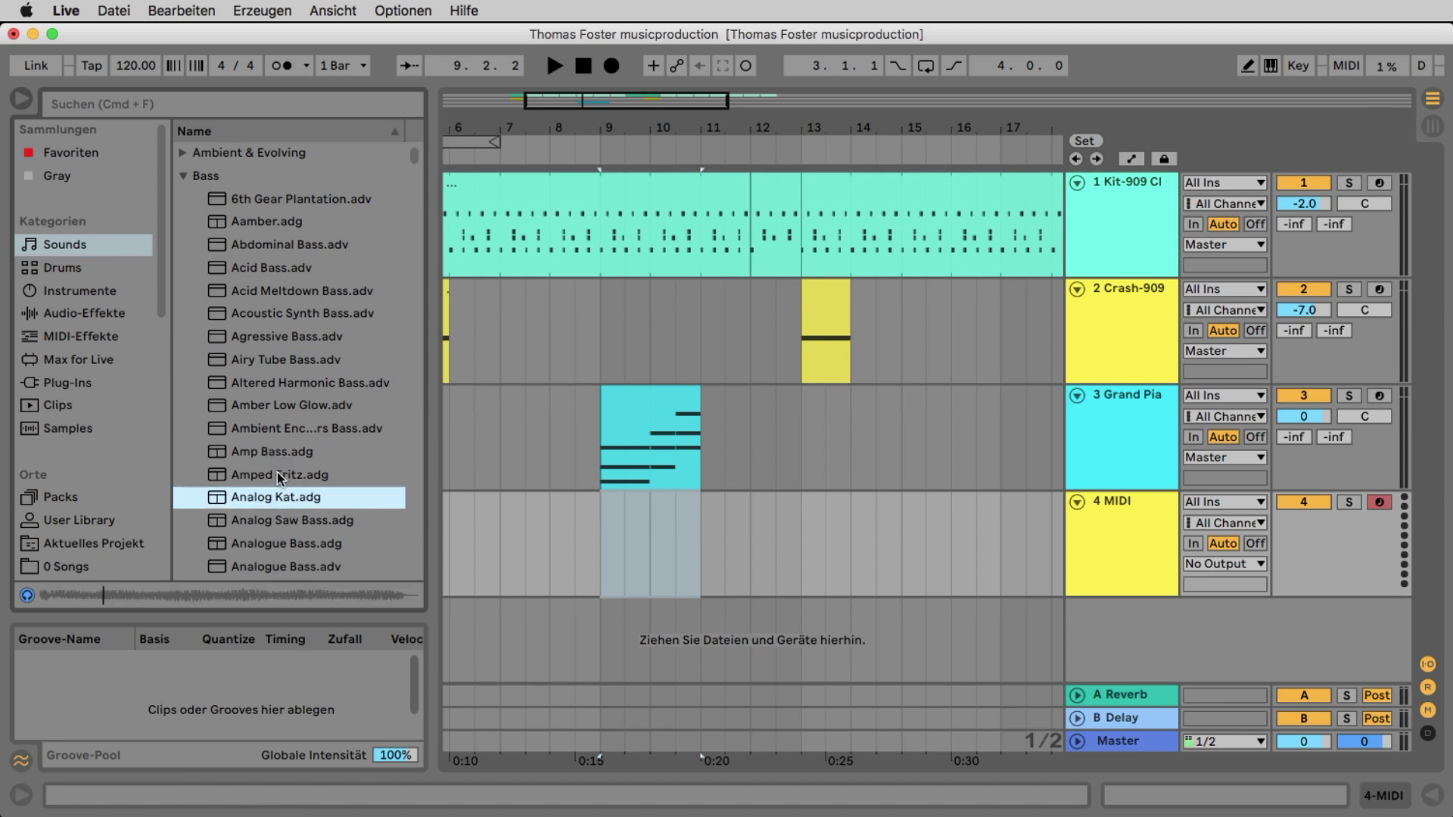
click(277, 474)
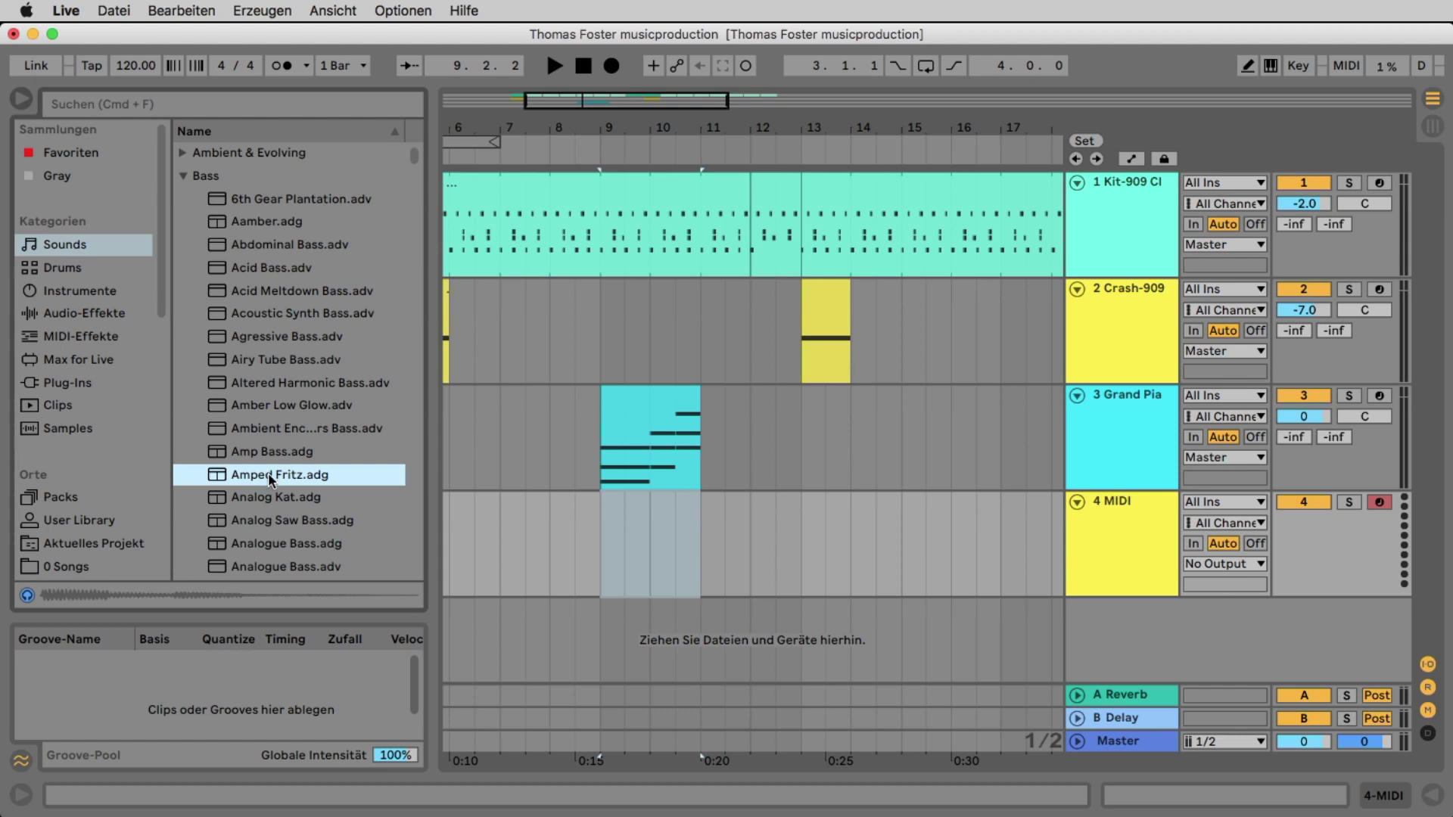
Load the Amped Fritz preset onto the new MIDI track and hide the browser and device view.
drag(269, 479, 1111, 557)
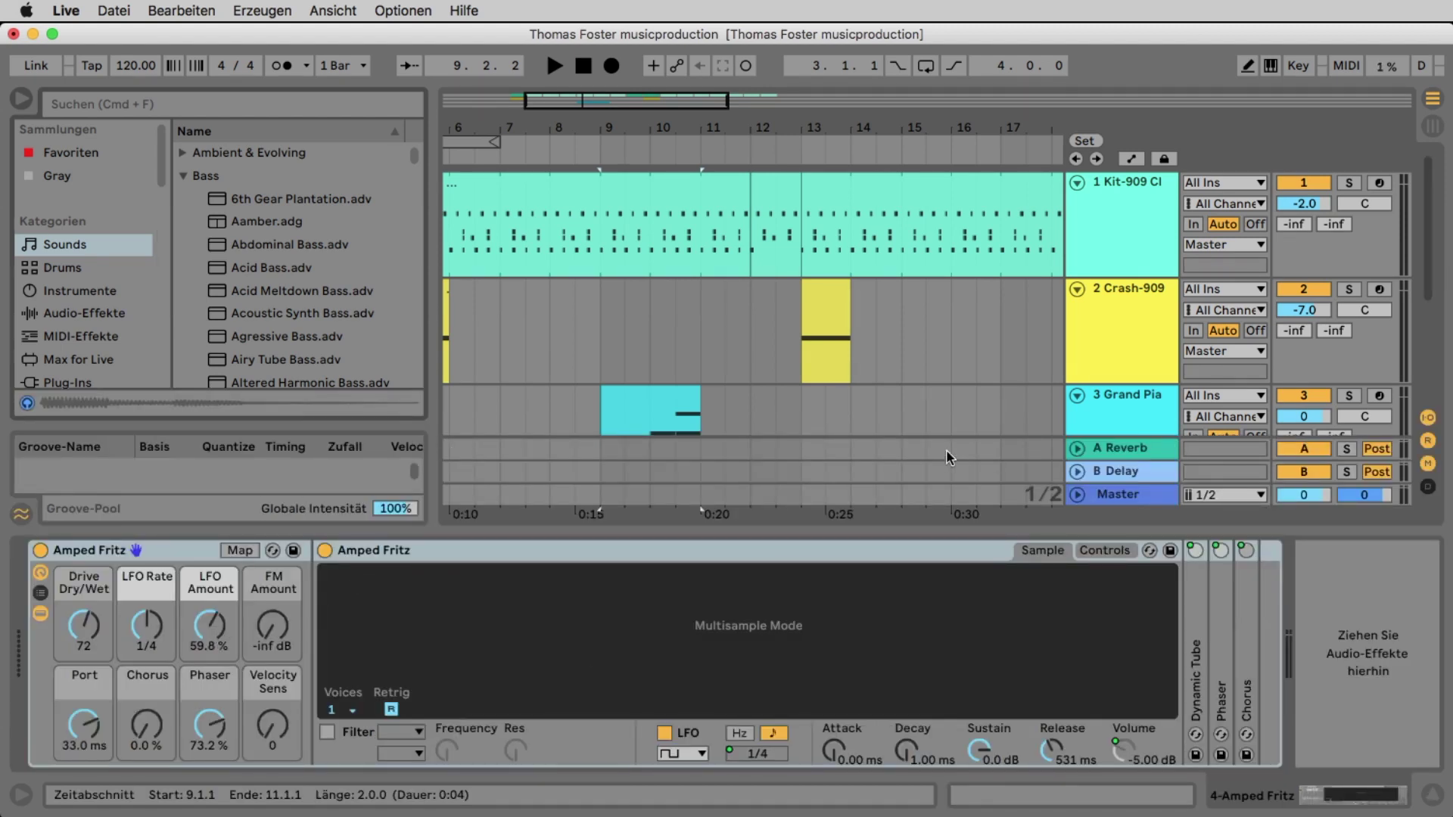
click(23, 97)
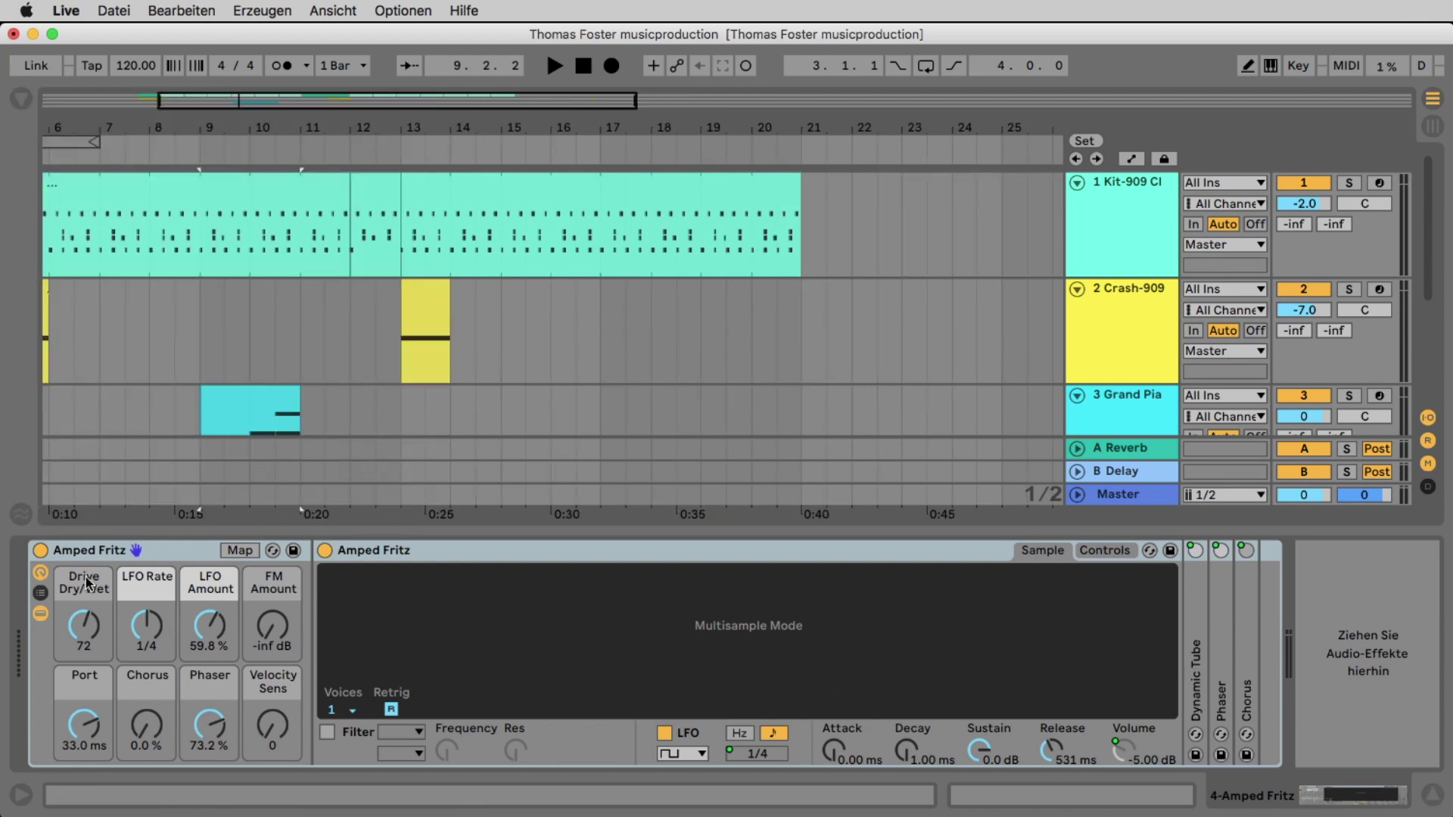
click(1431, 794)
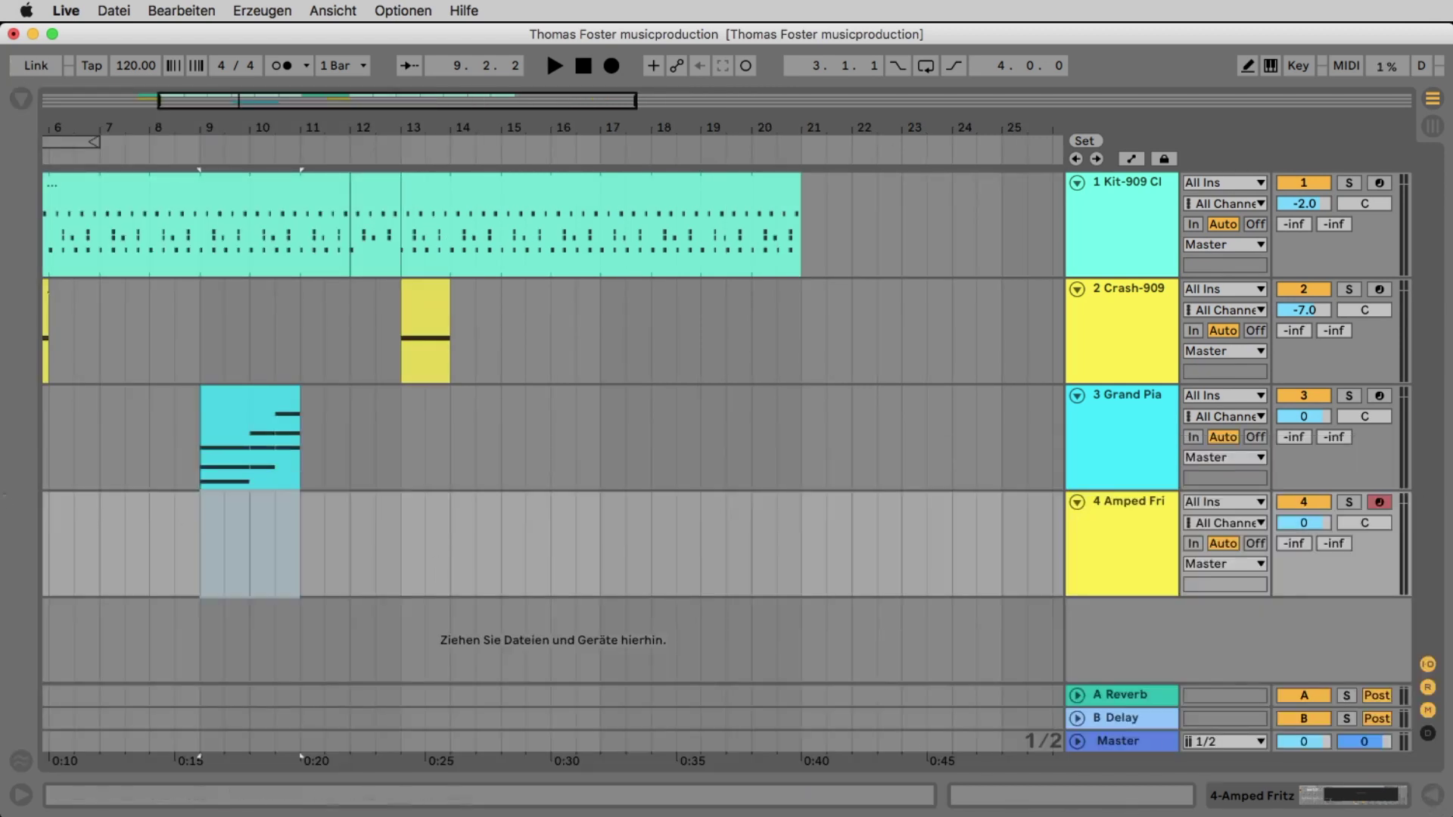
Copy the two-bar Grand Piano clip onto the Amped Fritz track at bar 9.
click(261, 413)
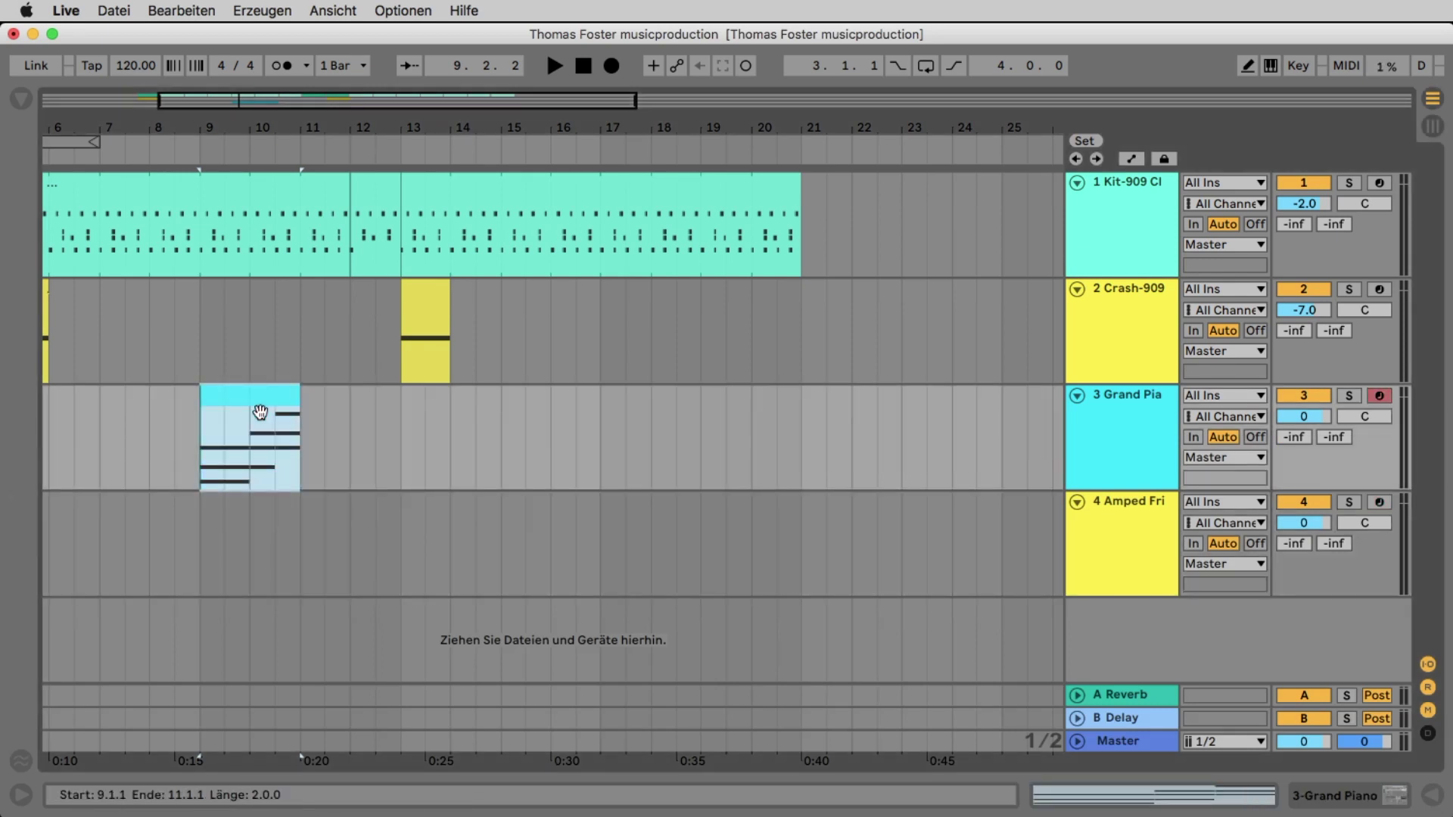
click(265, 463)
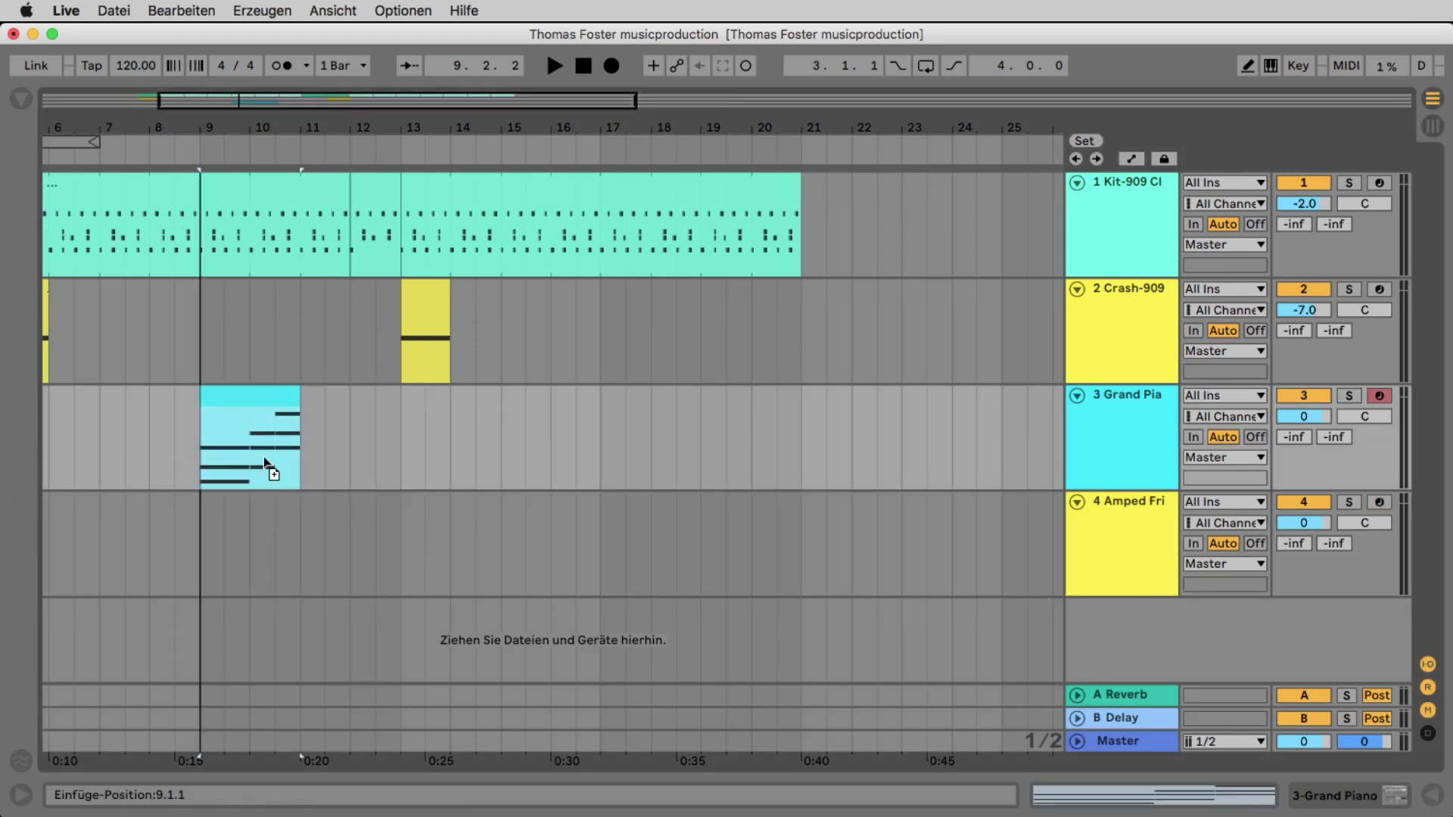
drag(265, 463, 251, 539)
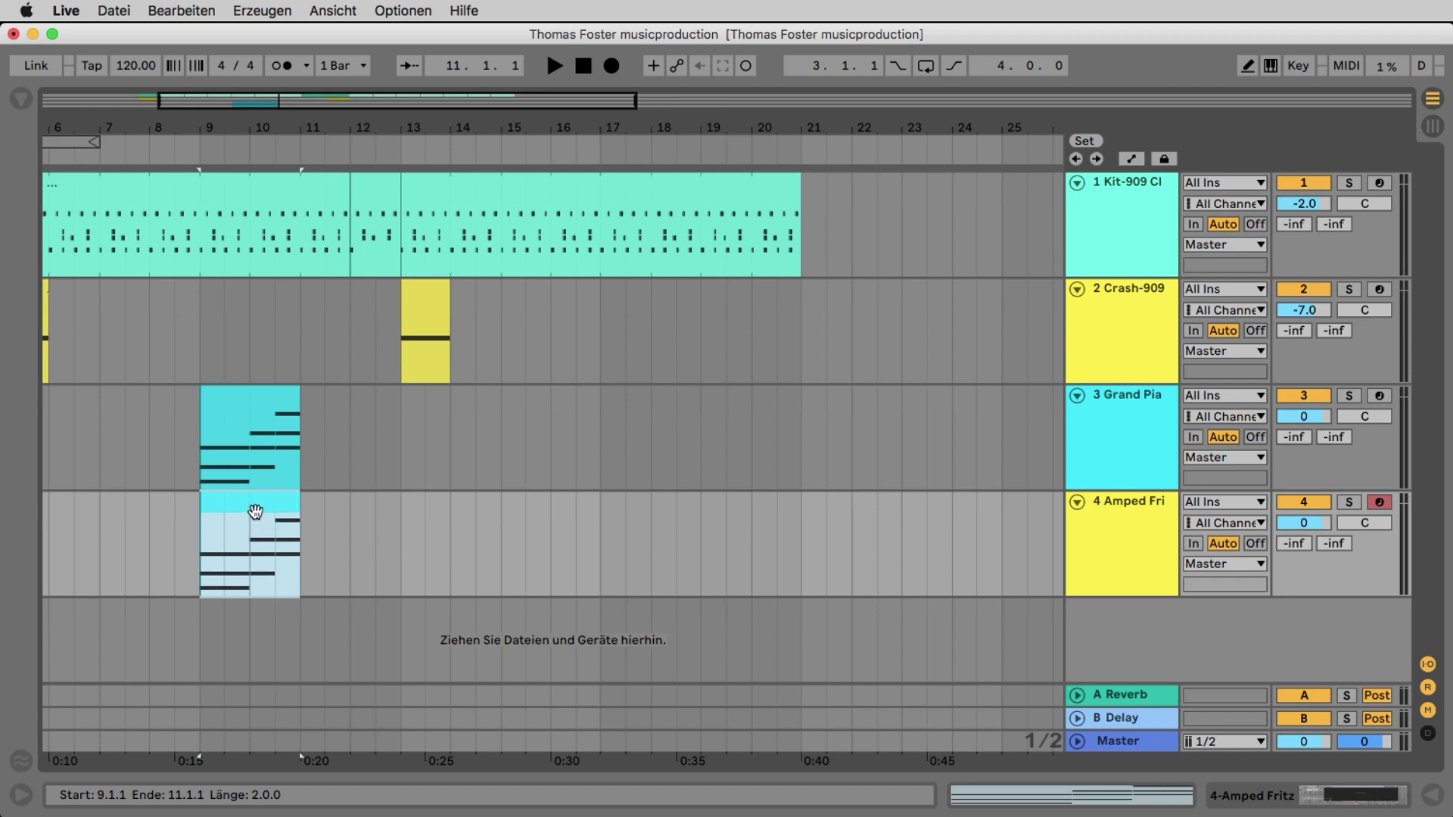
Open the notes of the copied Amped Fritz clip, solo its track and play the clip briefly.
double_click(254, 512)
mouse_move(685, 532)
mouse_down()
mouse_move(689, 264)
mouse_move(690, 533)
mouse_up()
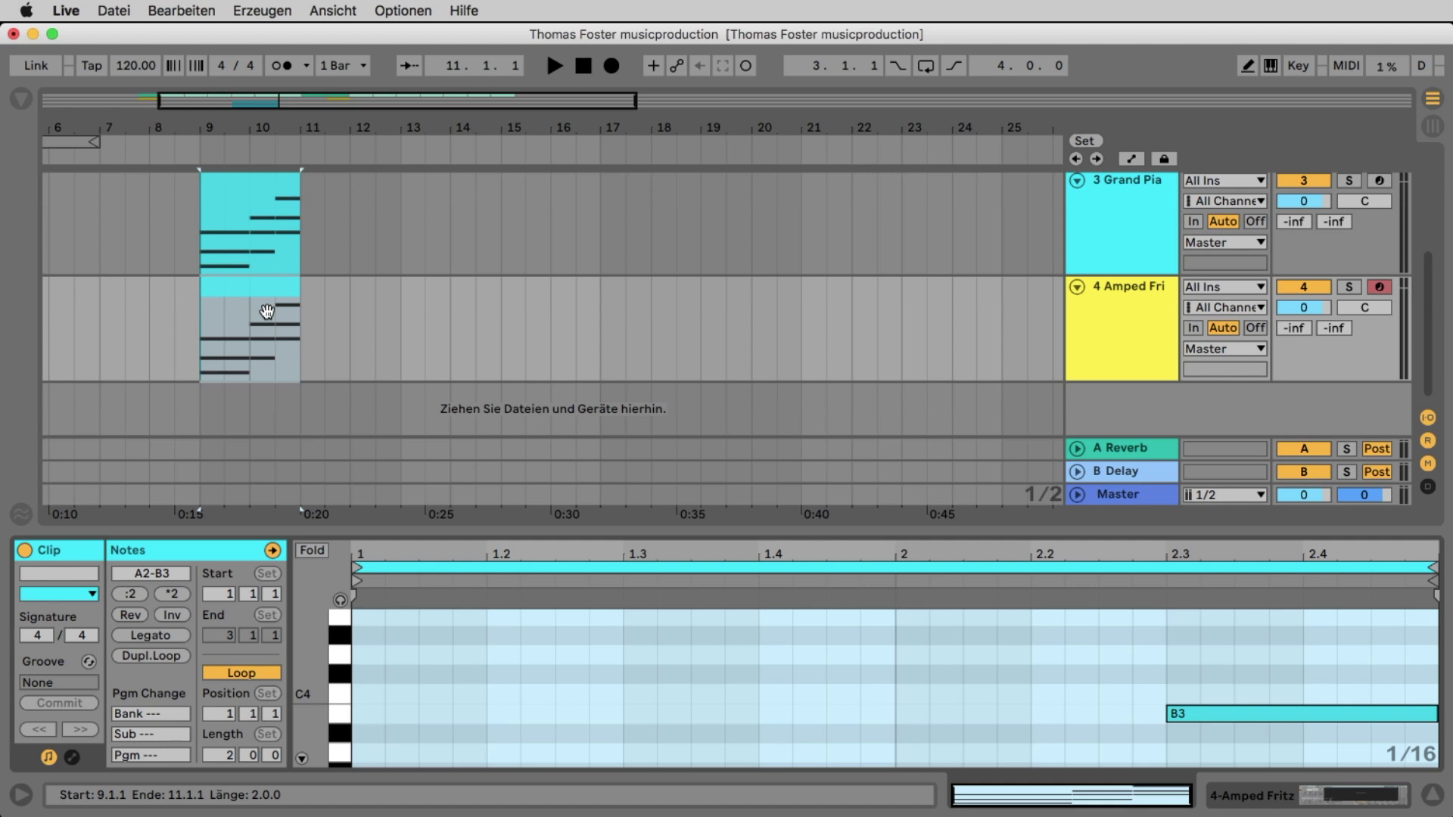
click(1349, 288)
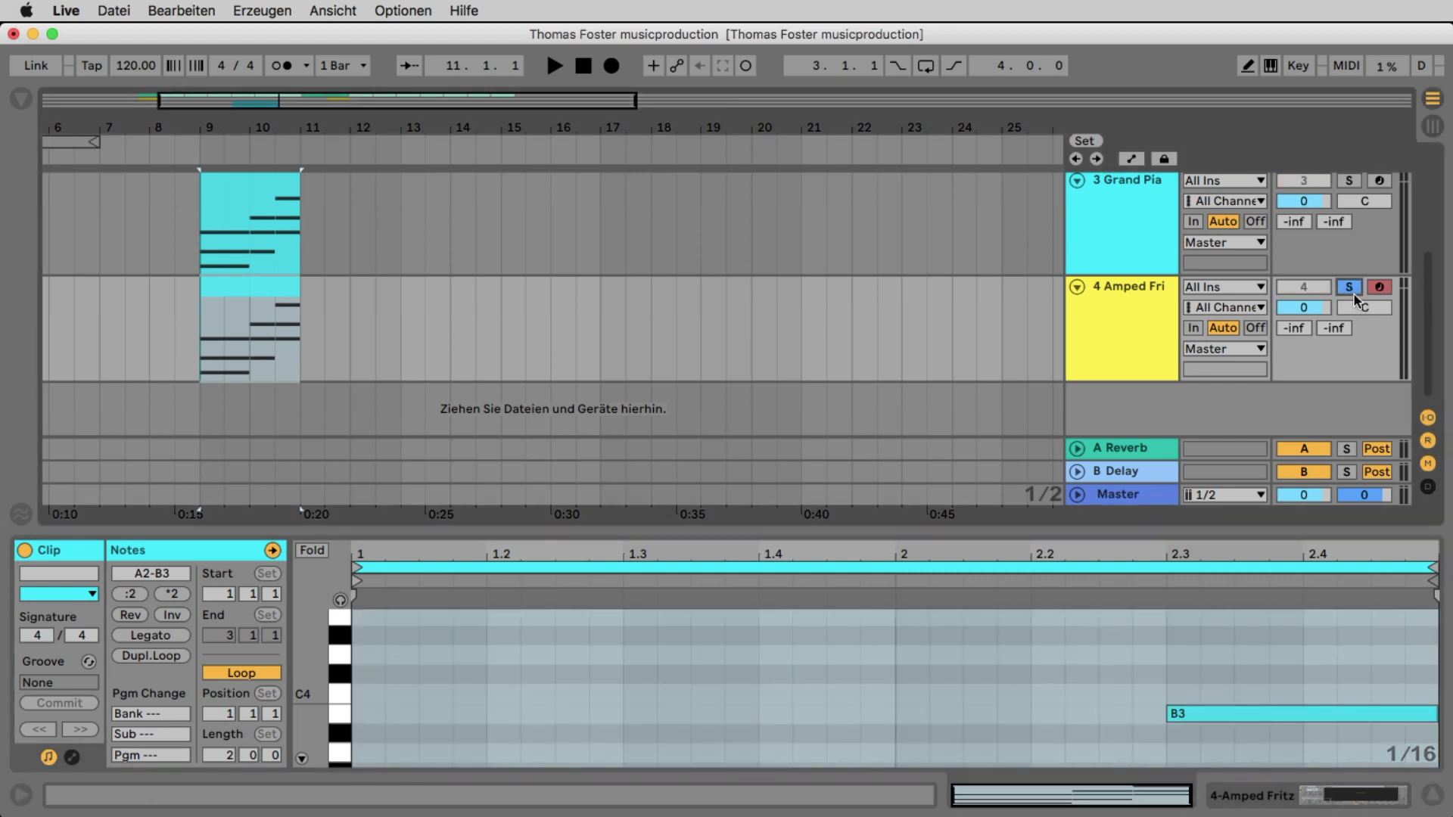
scroll(1351, 292, up, 5)
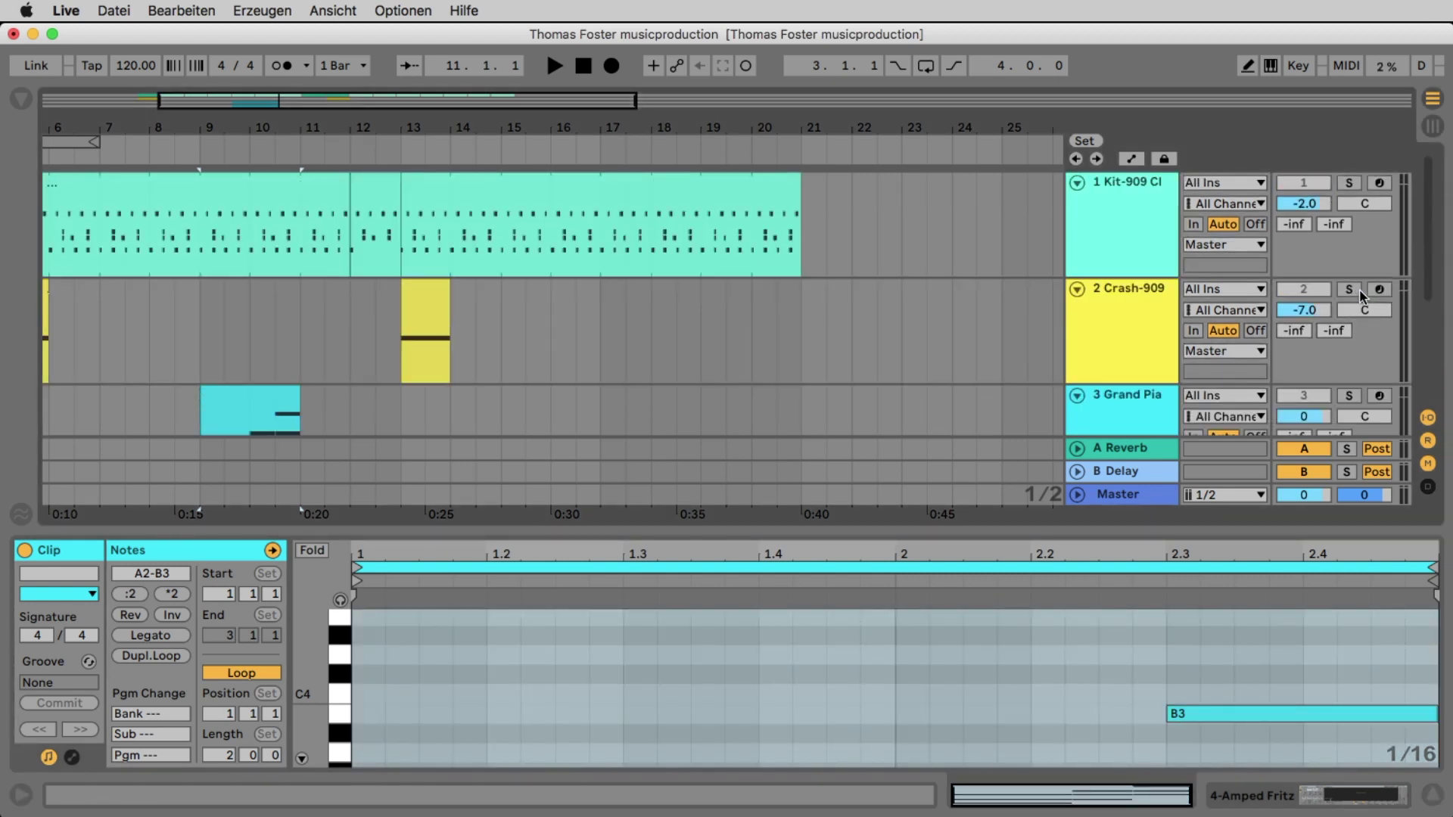
scroll(1362, 305, down, 2)
scroll(1358, 307, down, 3)
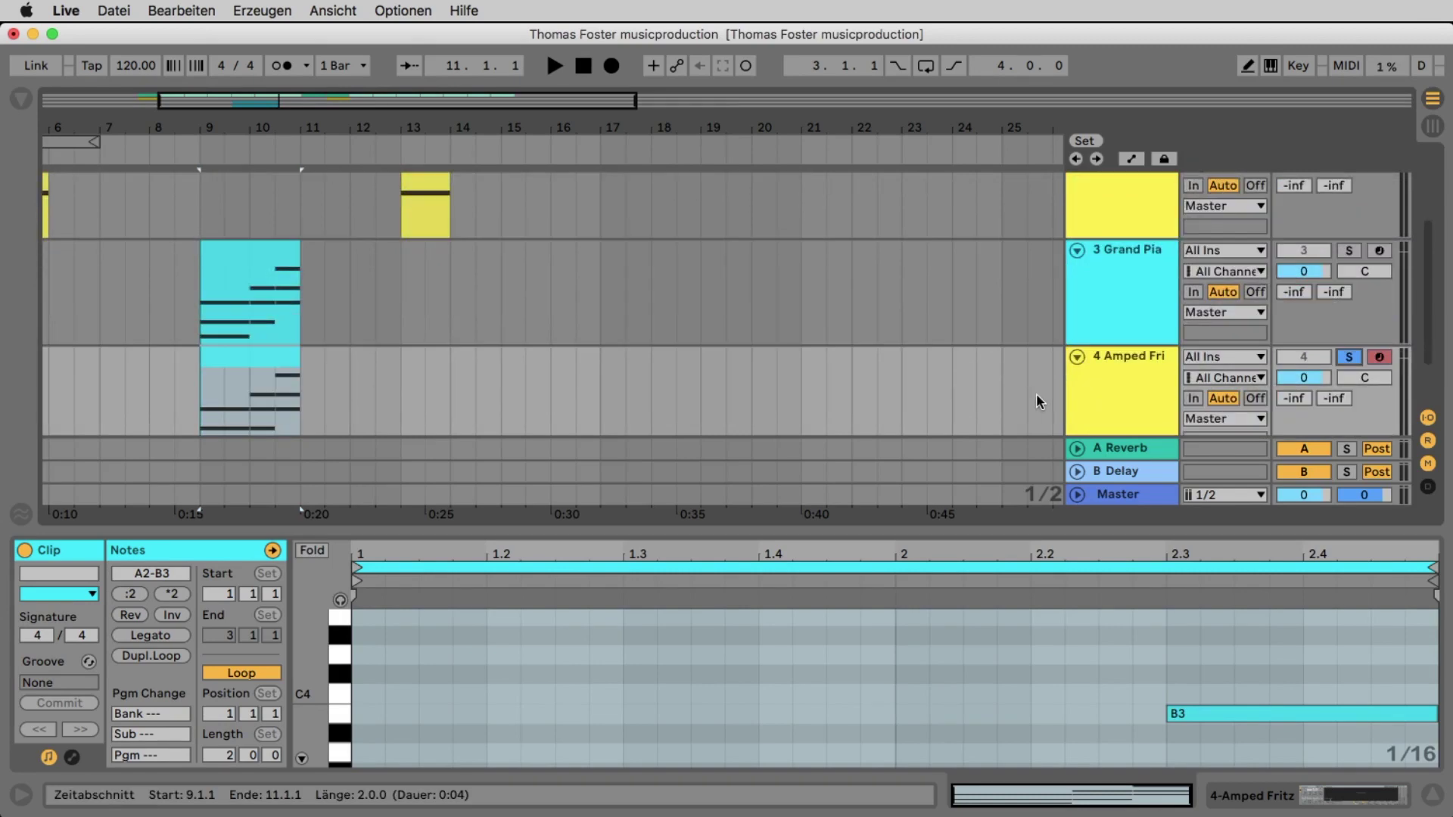
key(space)
key(space)
Delete the upper two notes of each chord in the bass clip, keeping only A2, C3 and E3, and play it back.
drag(842, 514, 833, 176)
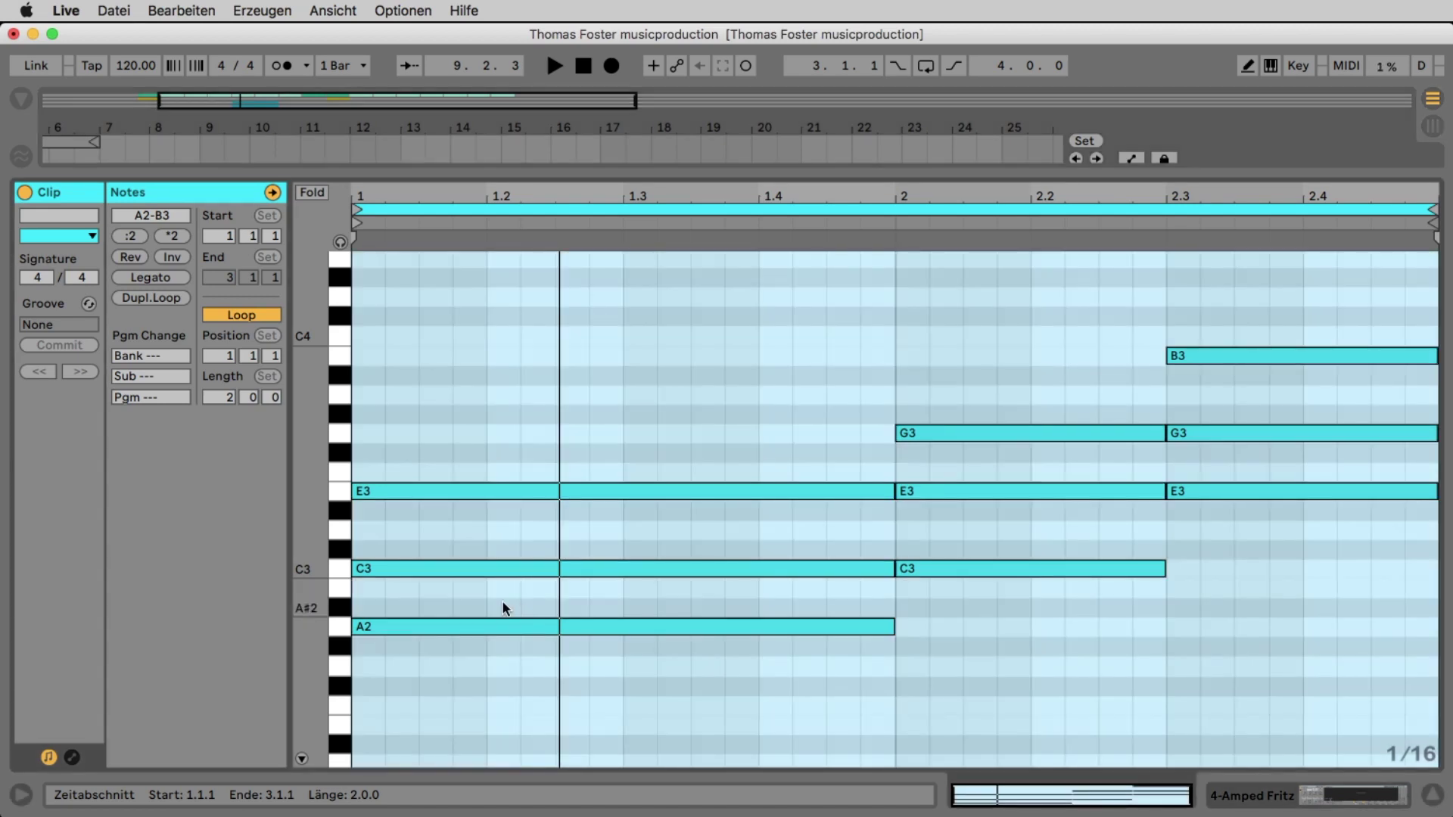
click(501, 602)
drag(501, 602, 563, 444)
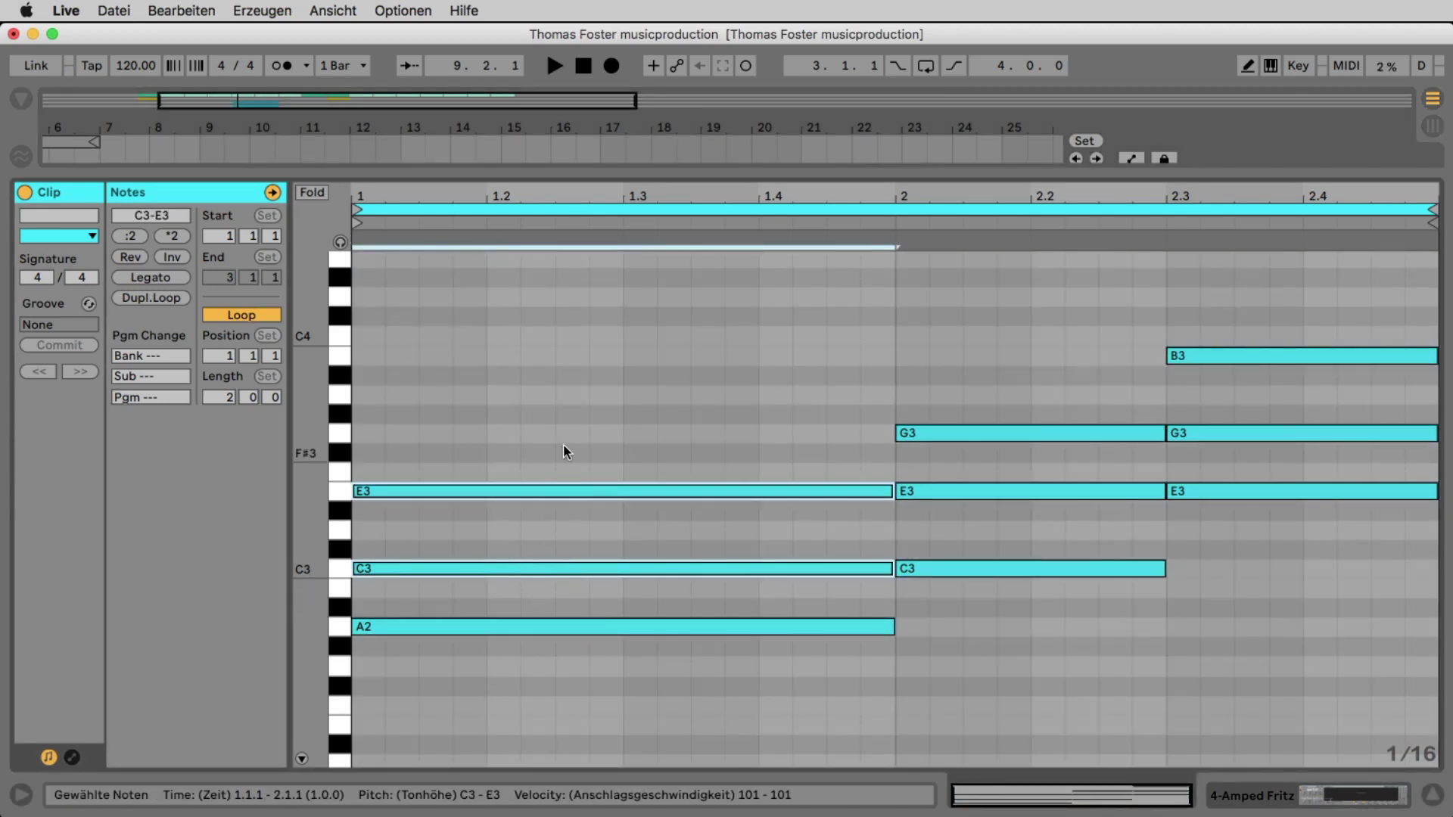
key(Delete)
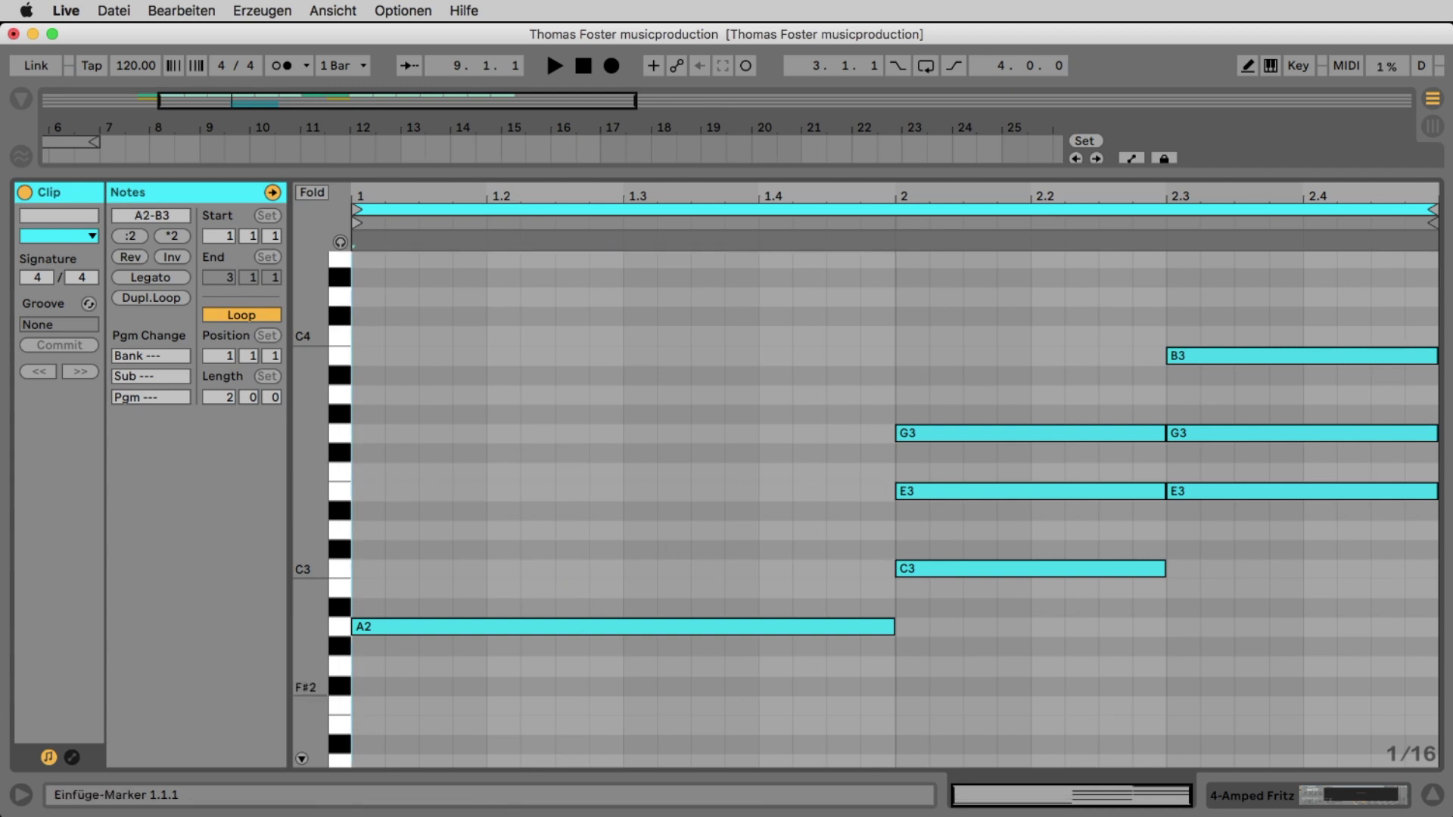
drag(1102, 538, 1113, 407)
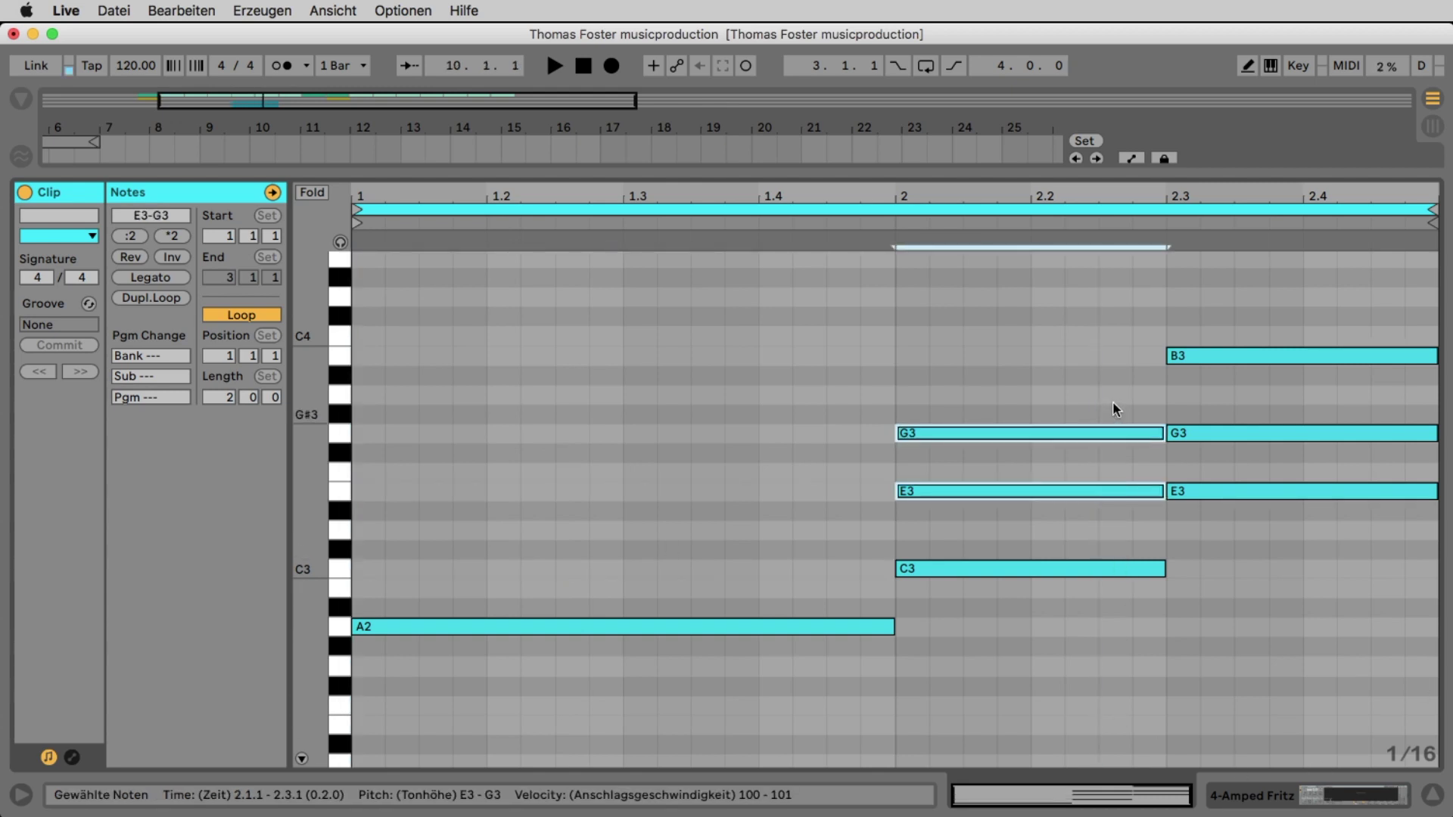
key(Delete)
drag(1220, 452, 1223, 316)
key(Delete)
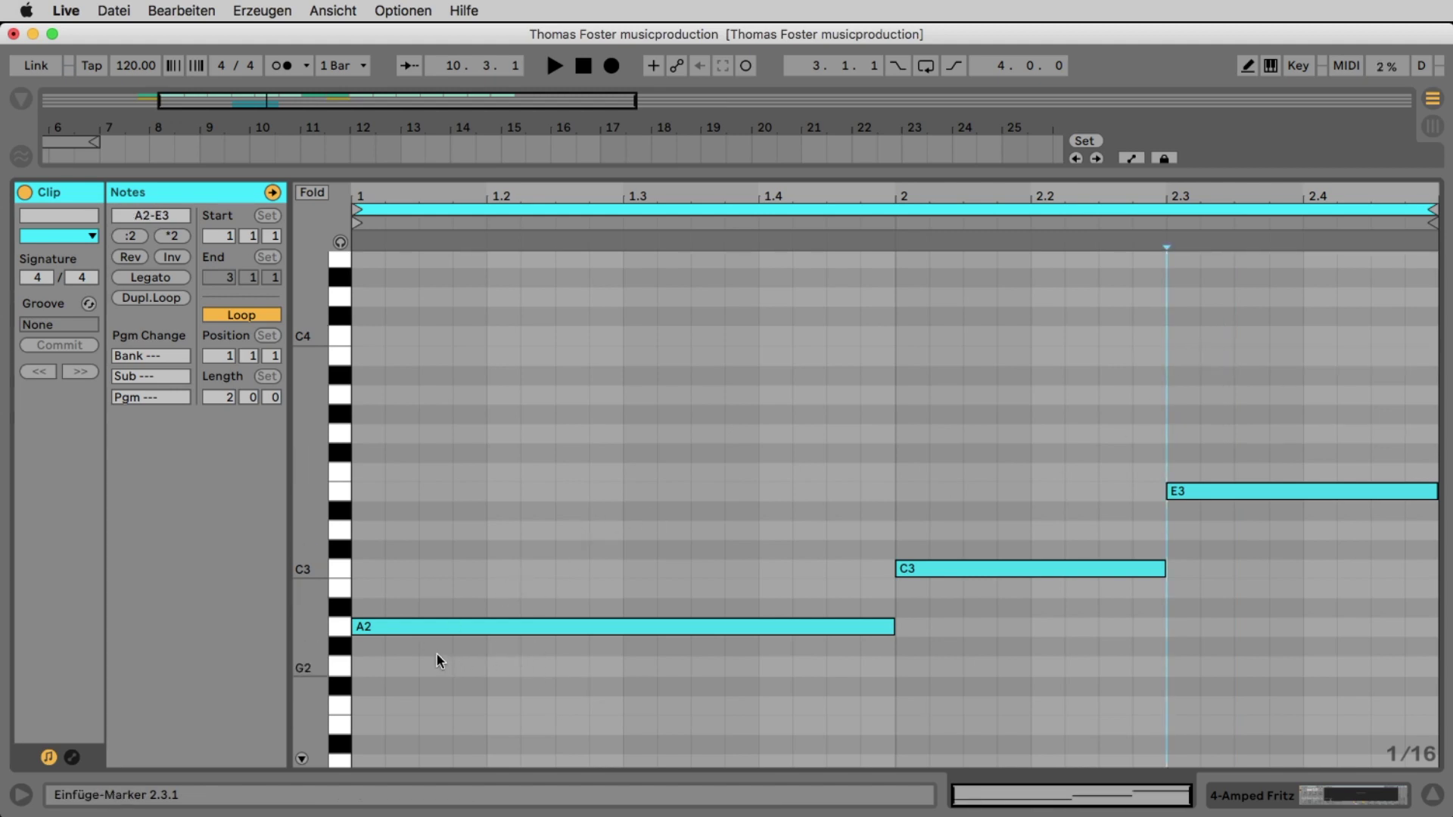
key(space)
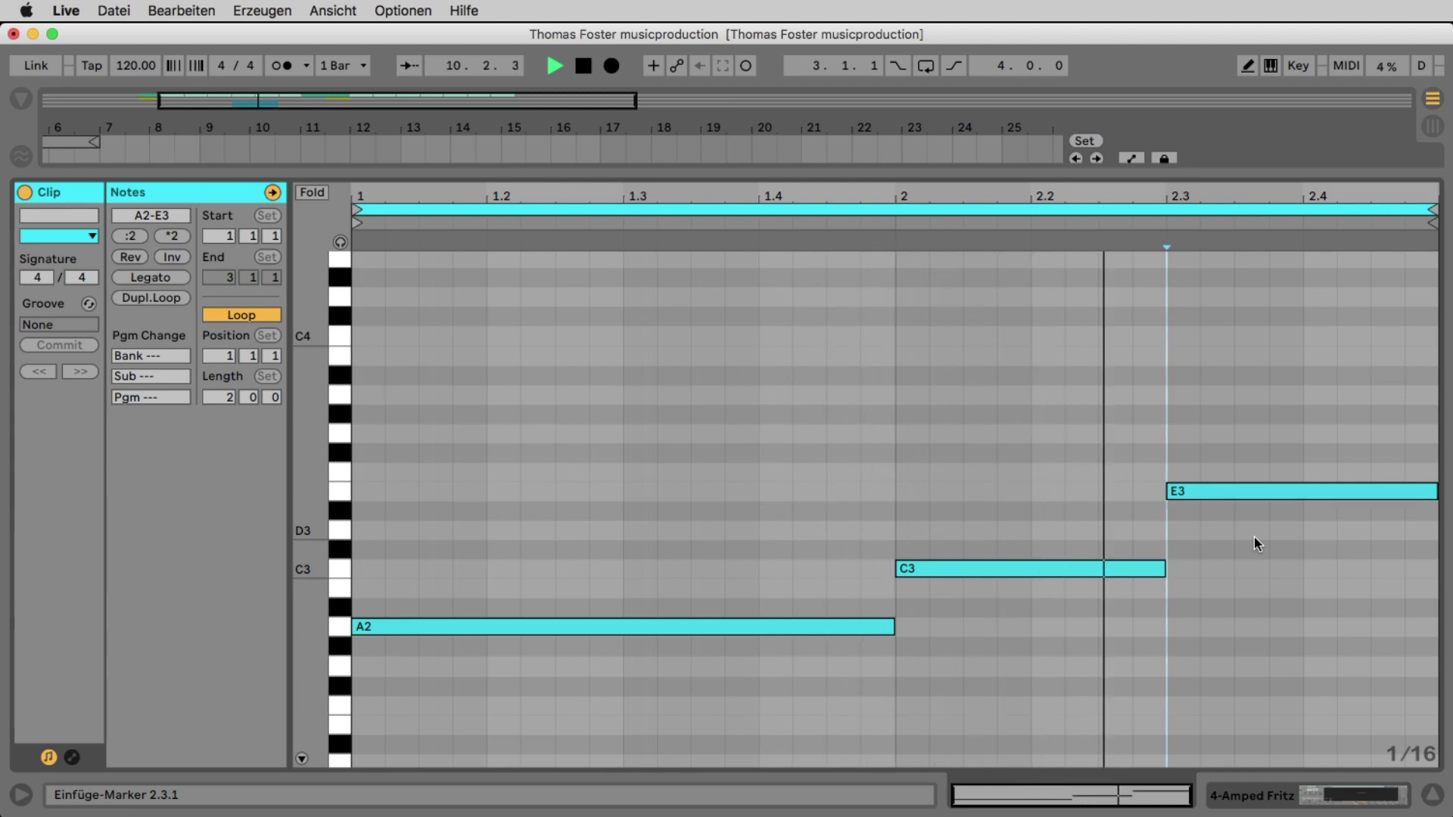
key(space)
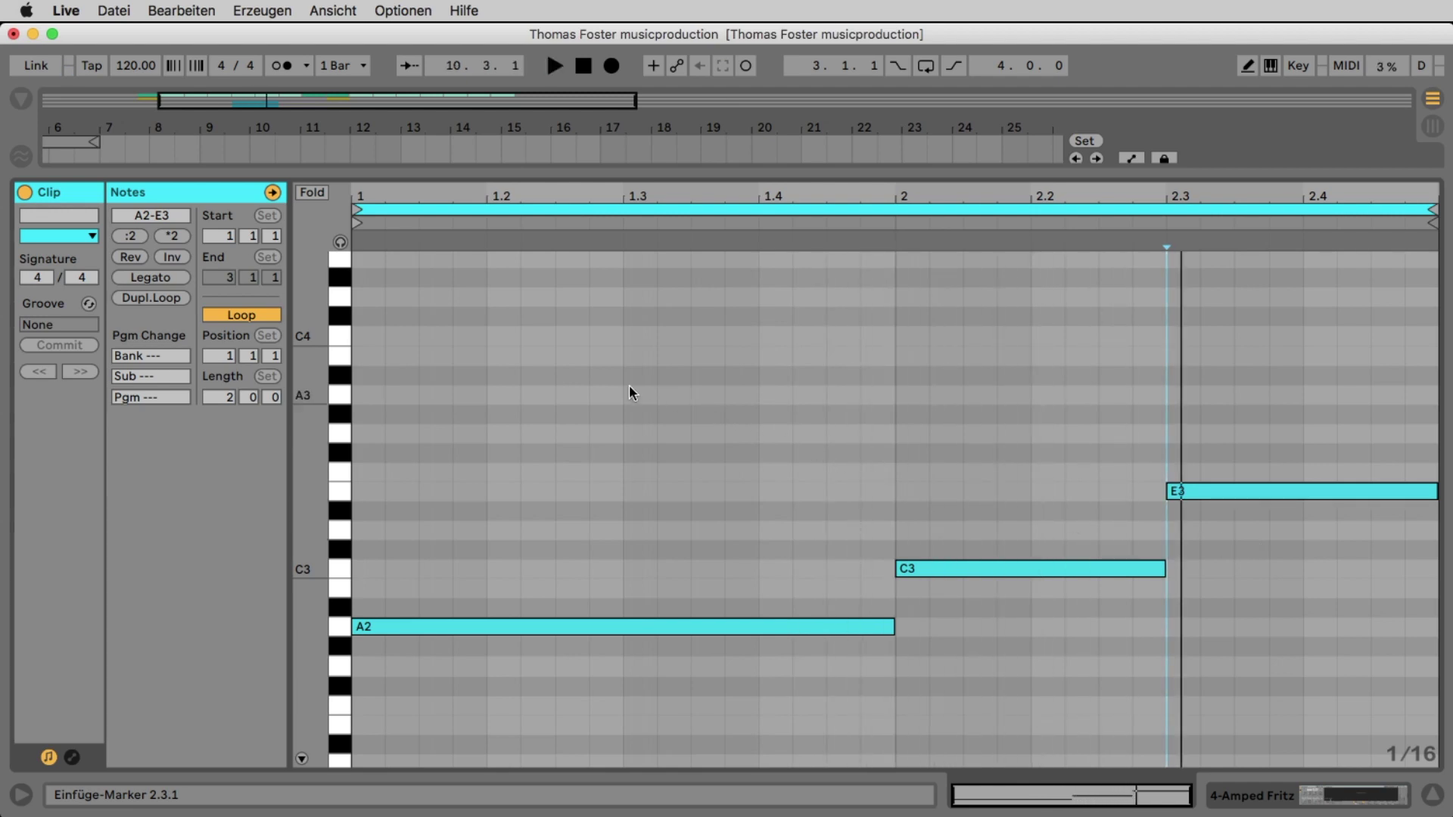
Transpose all the bass notes down two octaves to A0, C1 and E1, playing the clip to check the sound.
key(super+a)
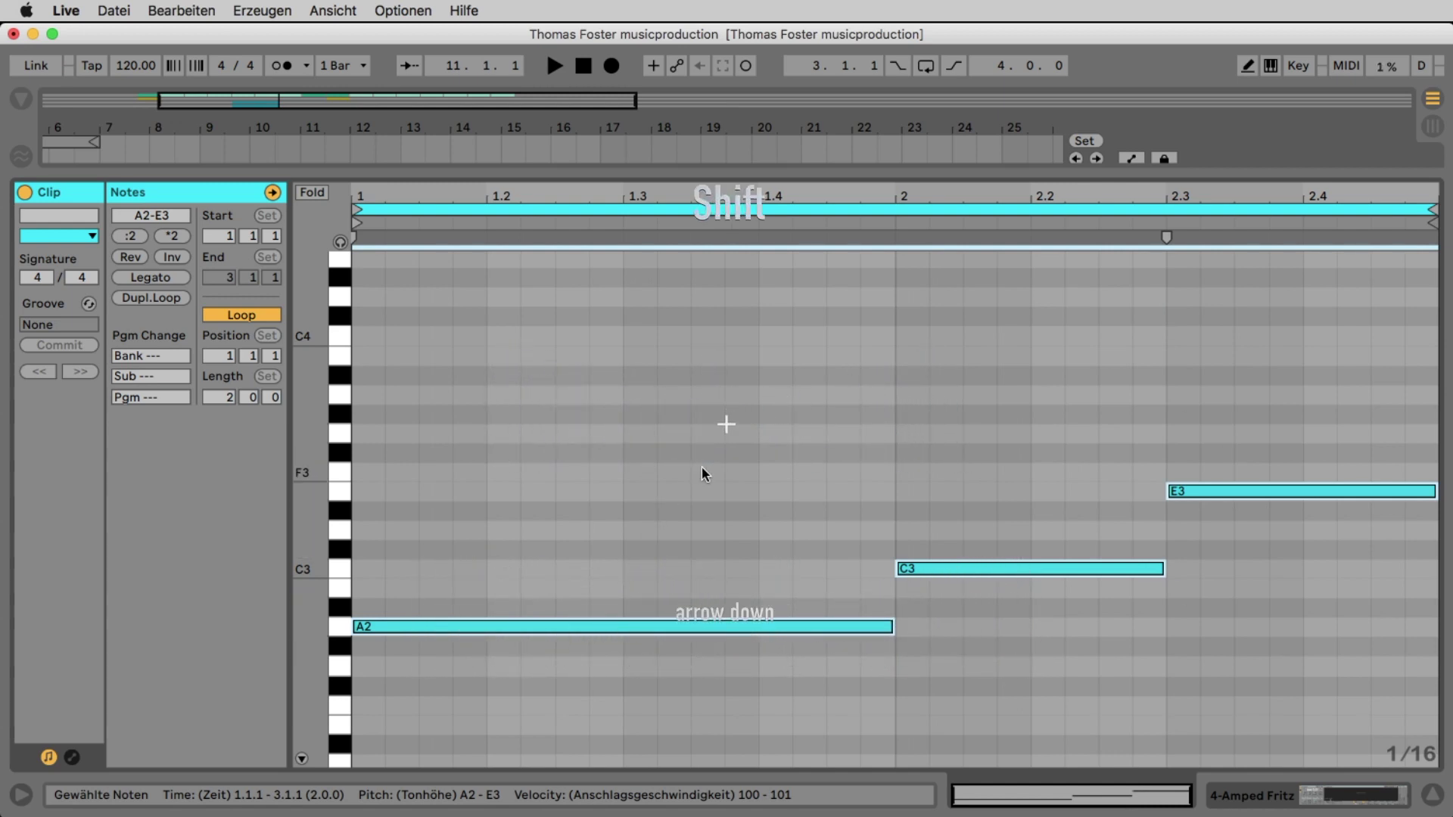
key(shift+Down)
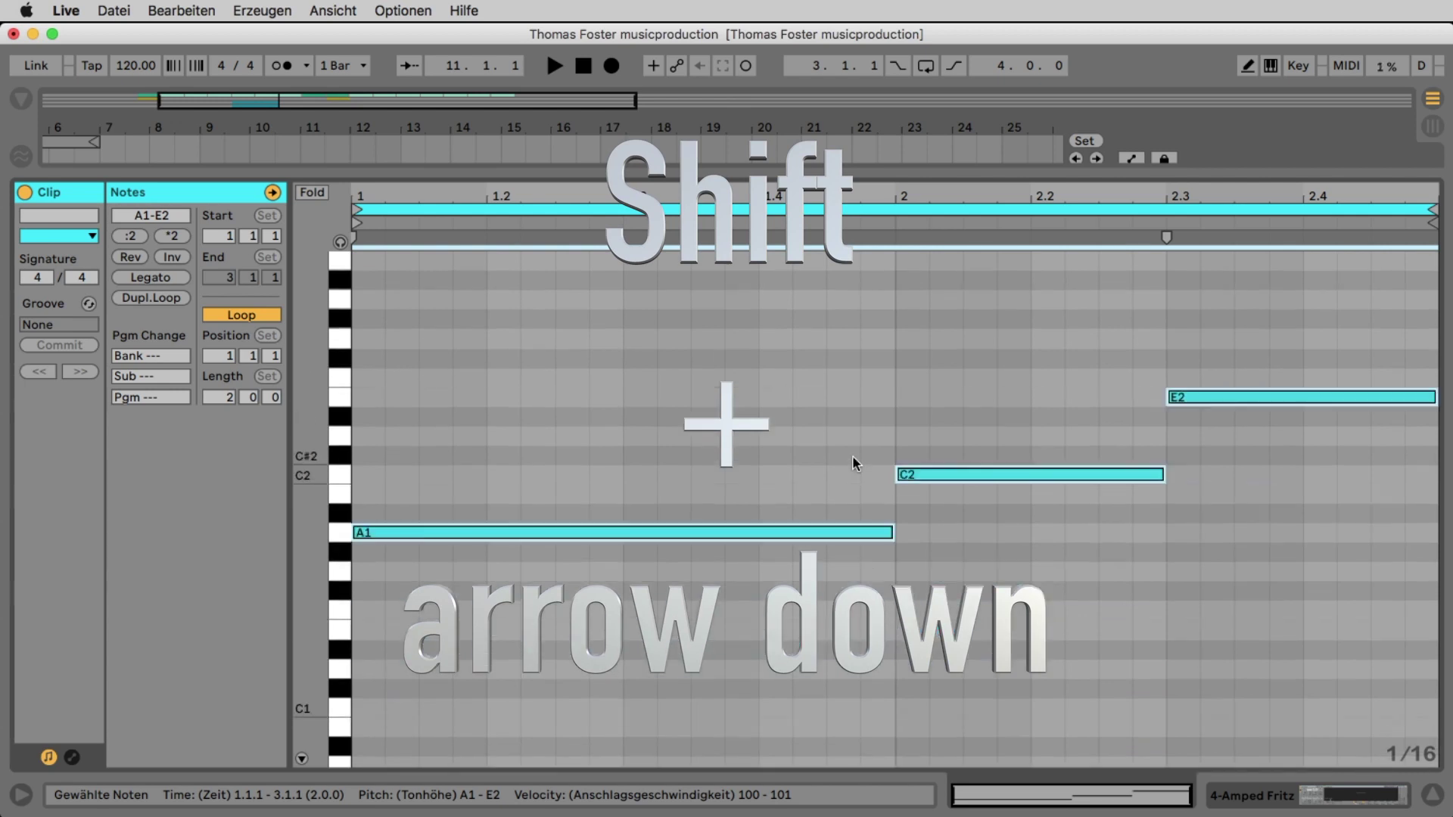
key(space)
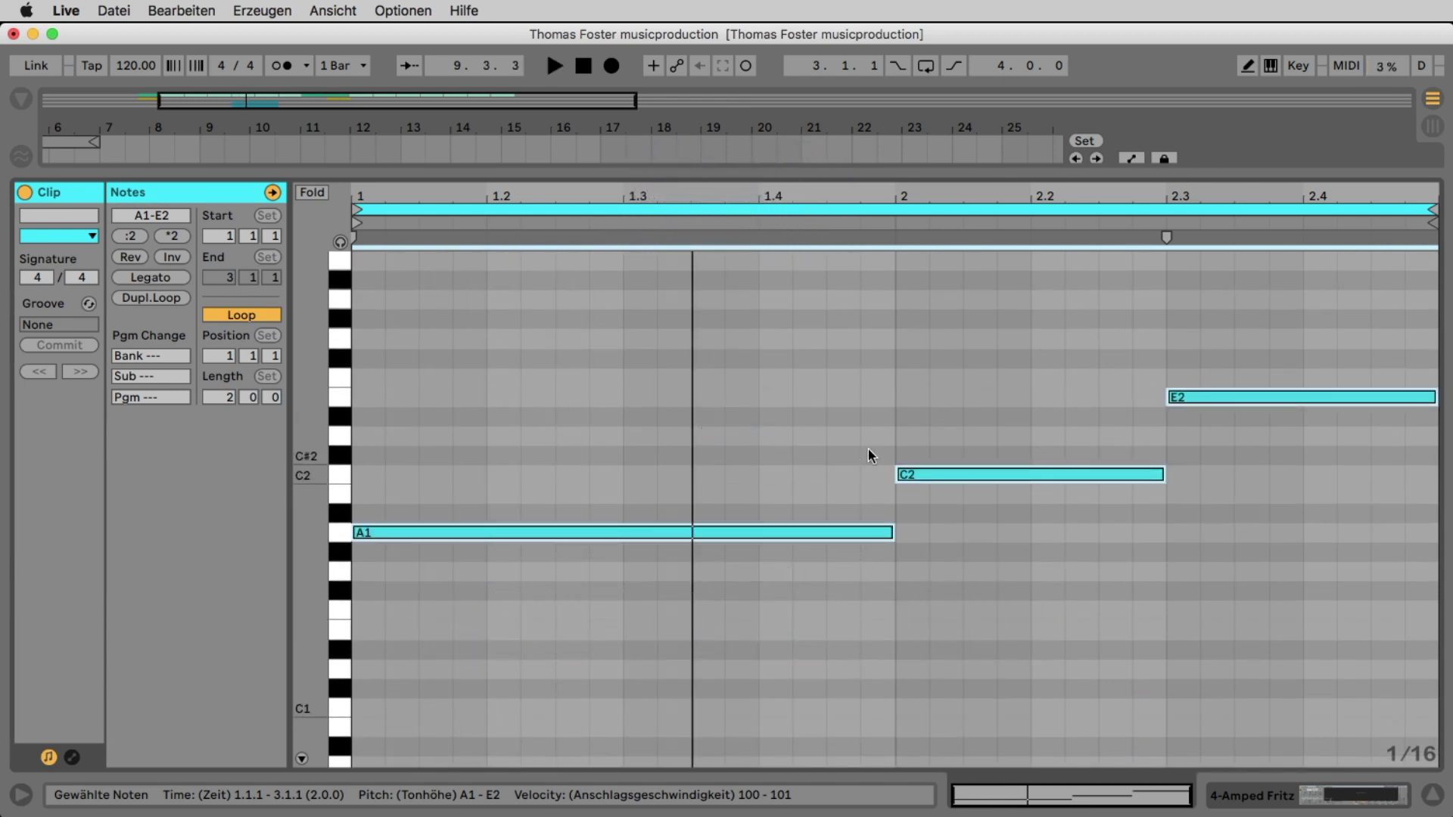
key(shift+Down)
key(space)
scroll(937, 566, down, 5)
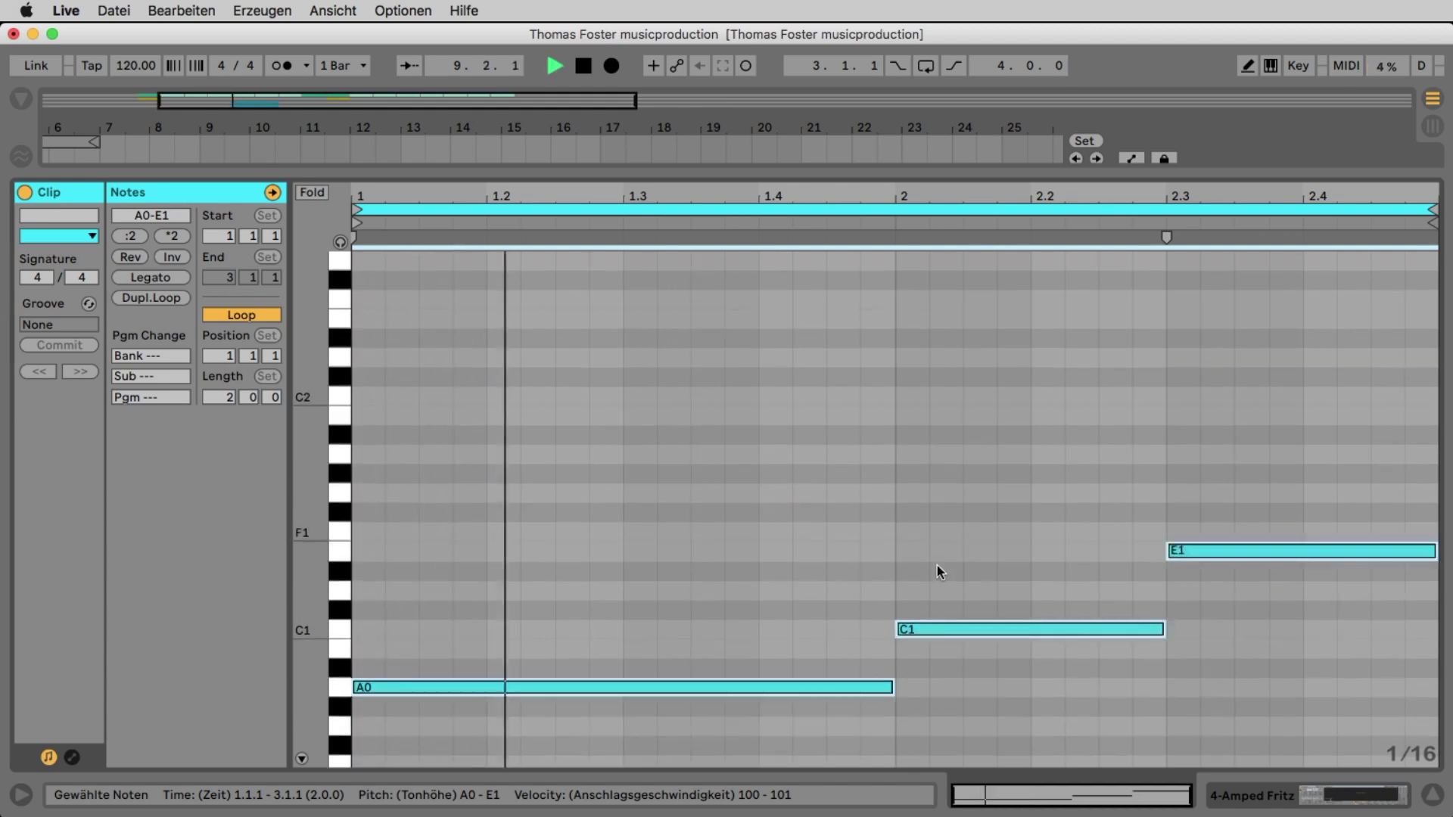
scroll(952, 547, up, 4)
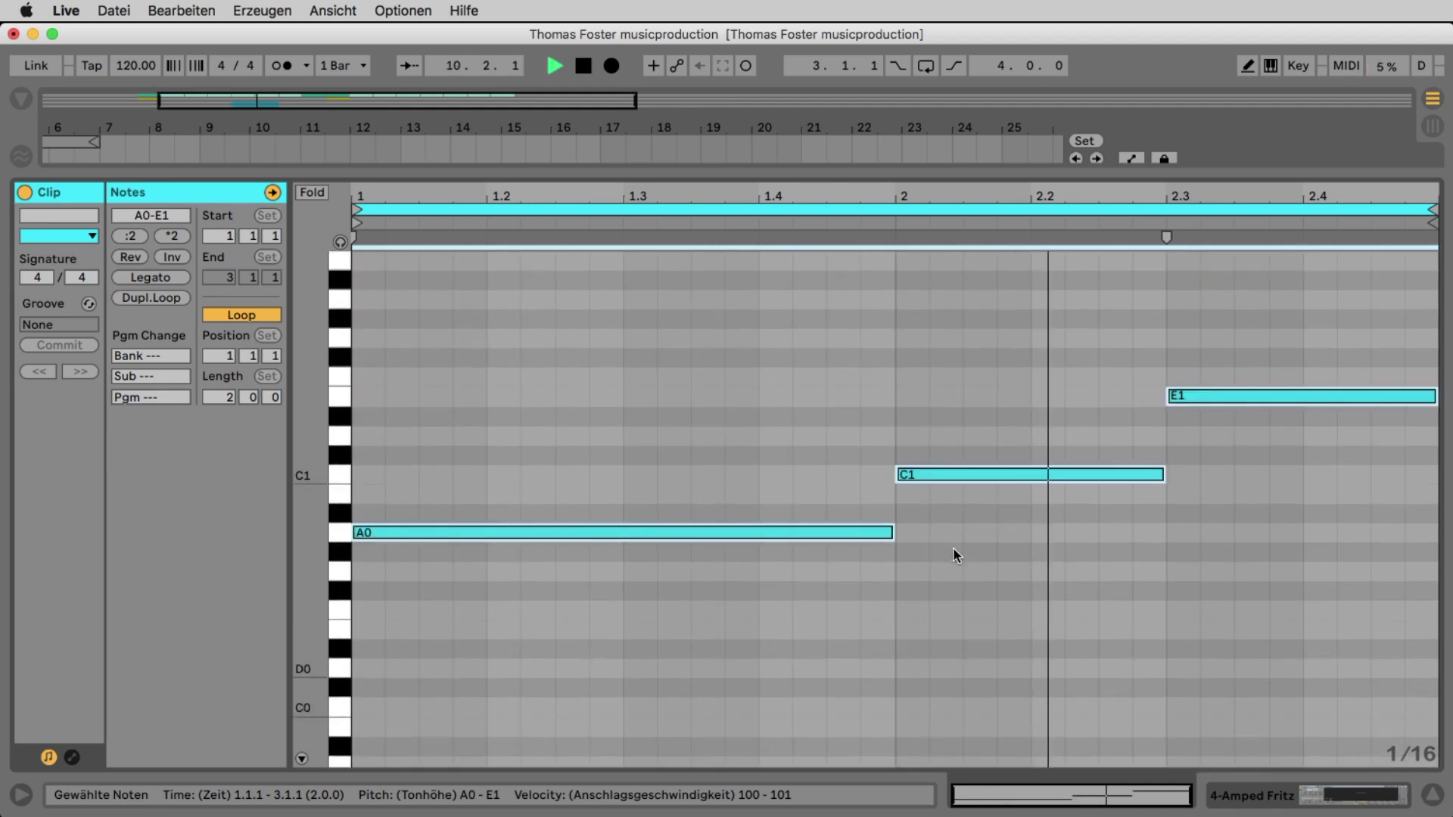
key(space)
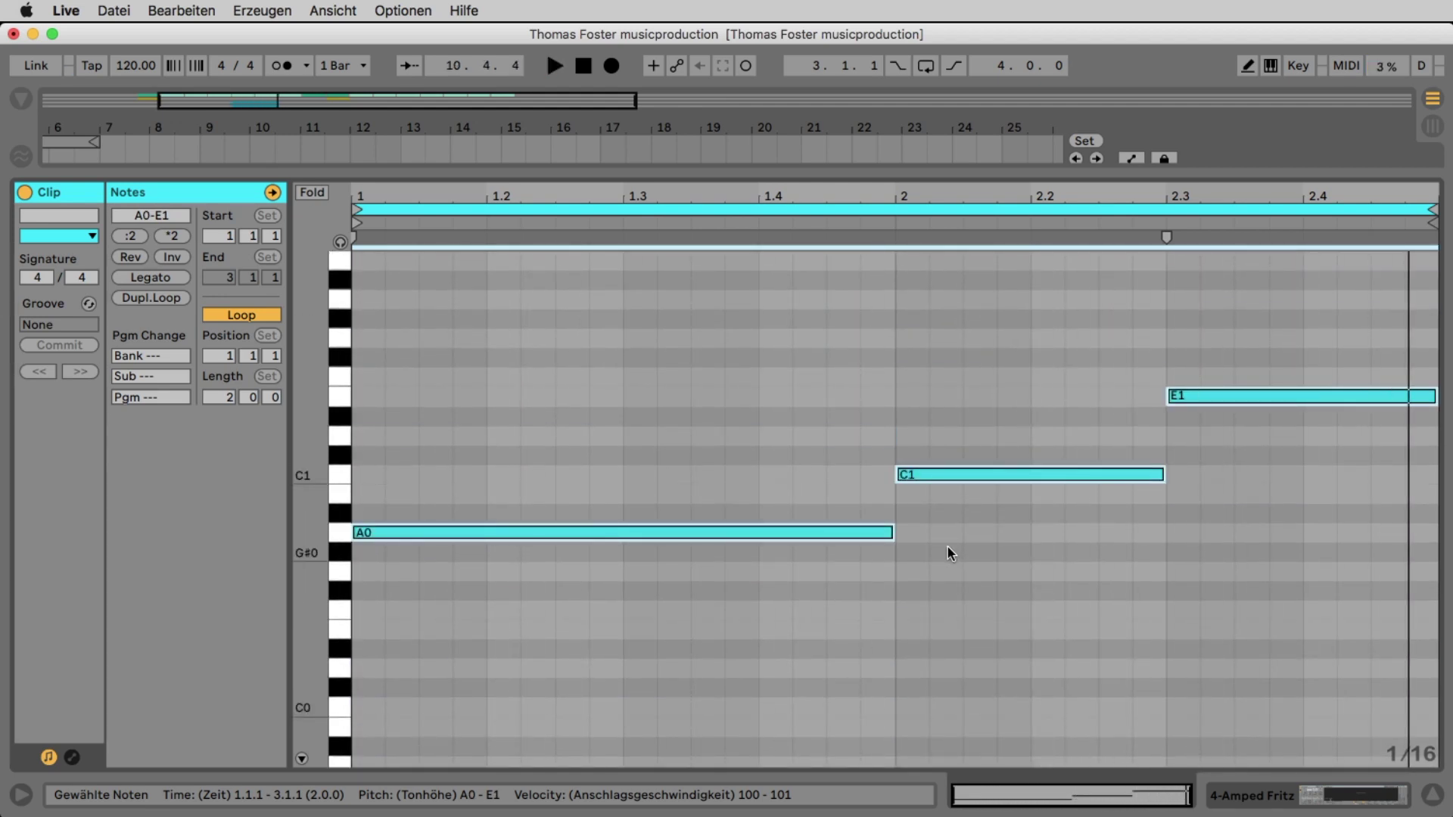
Lower all bass notes another octave, raise the first two back to A0 and C1, and play the line before returning to the arrangement.
key(shift+Down)
key(space)
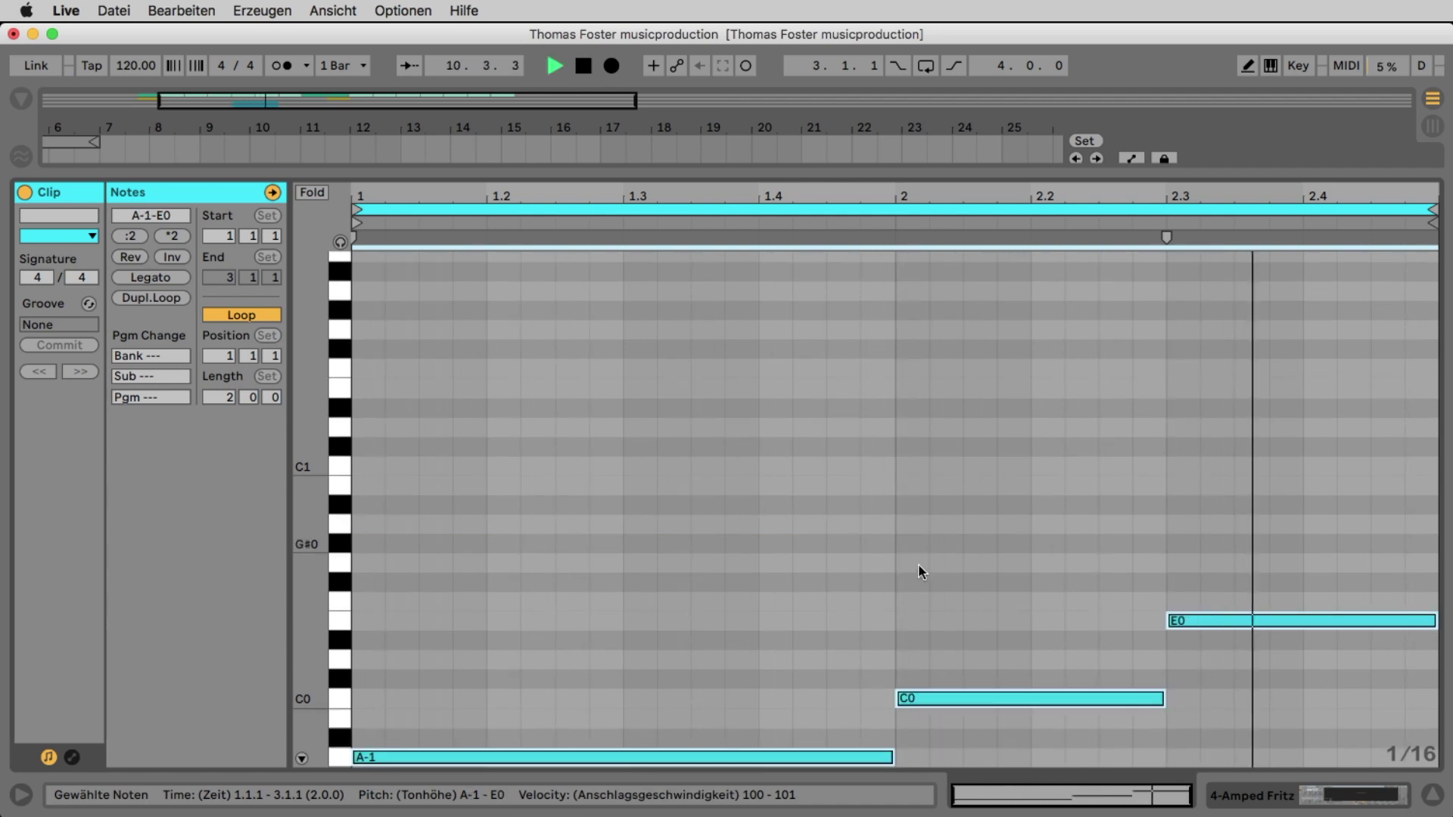
key(space)
drag(1072, 558, 802, 753)
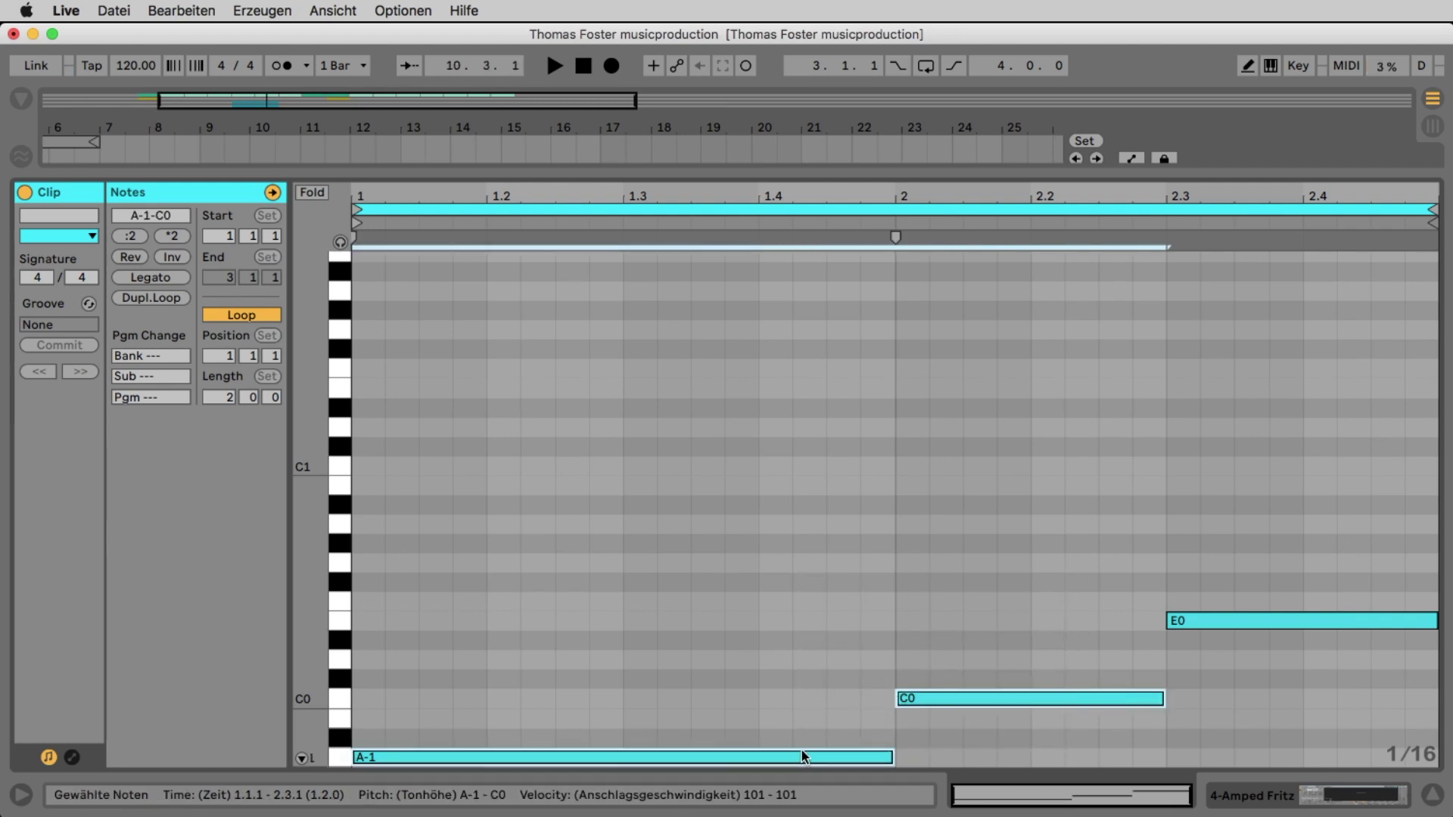
key(shift+Up)
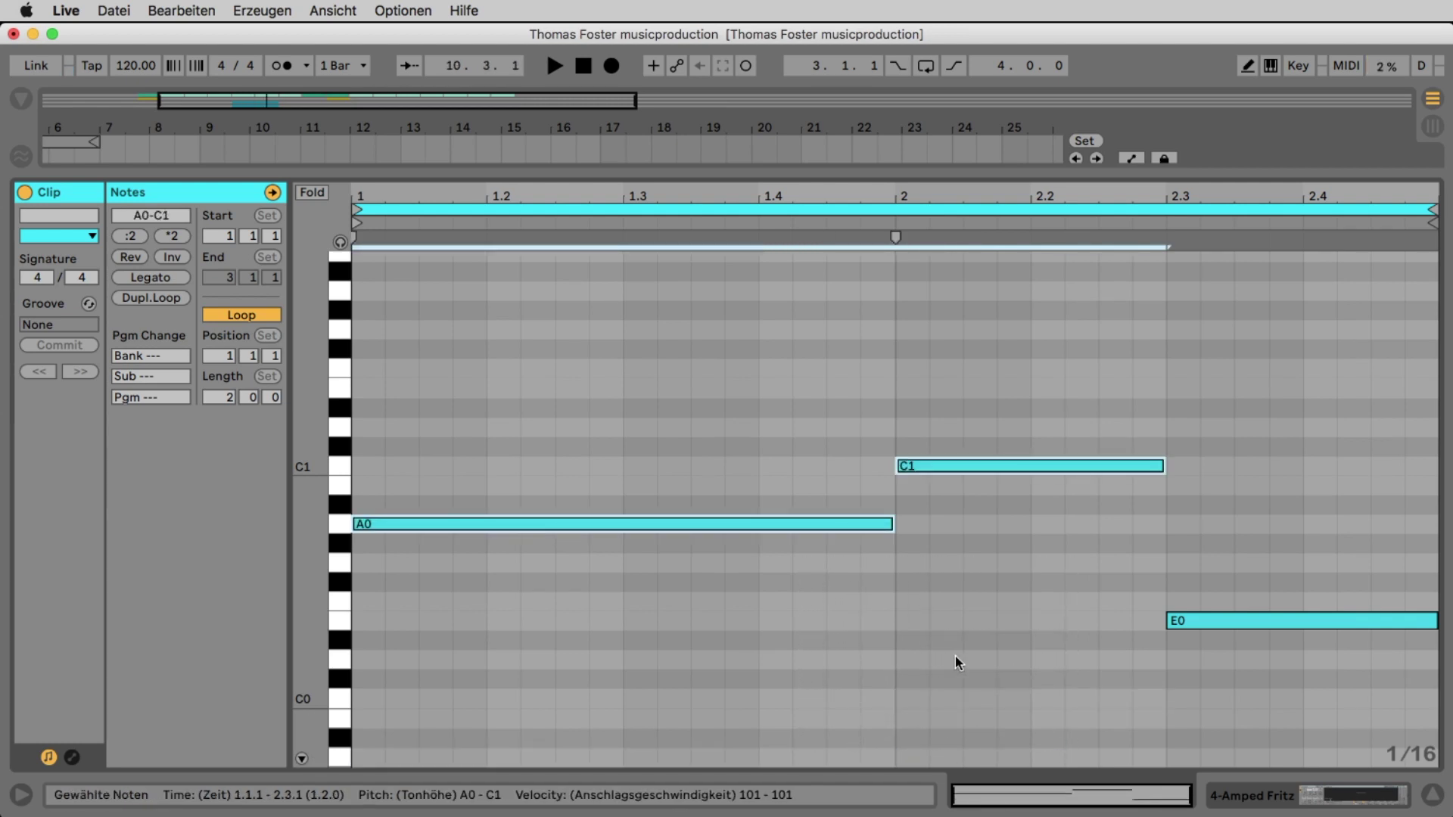
key(space)
drag(1030, 175, 1072, 757)
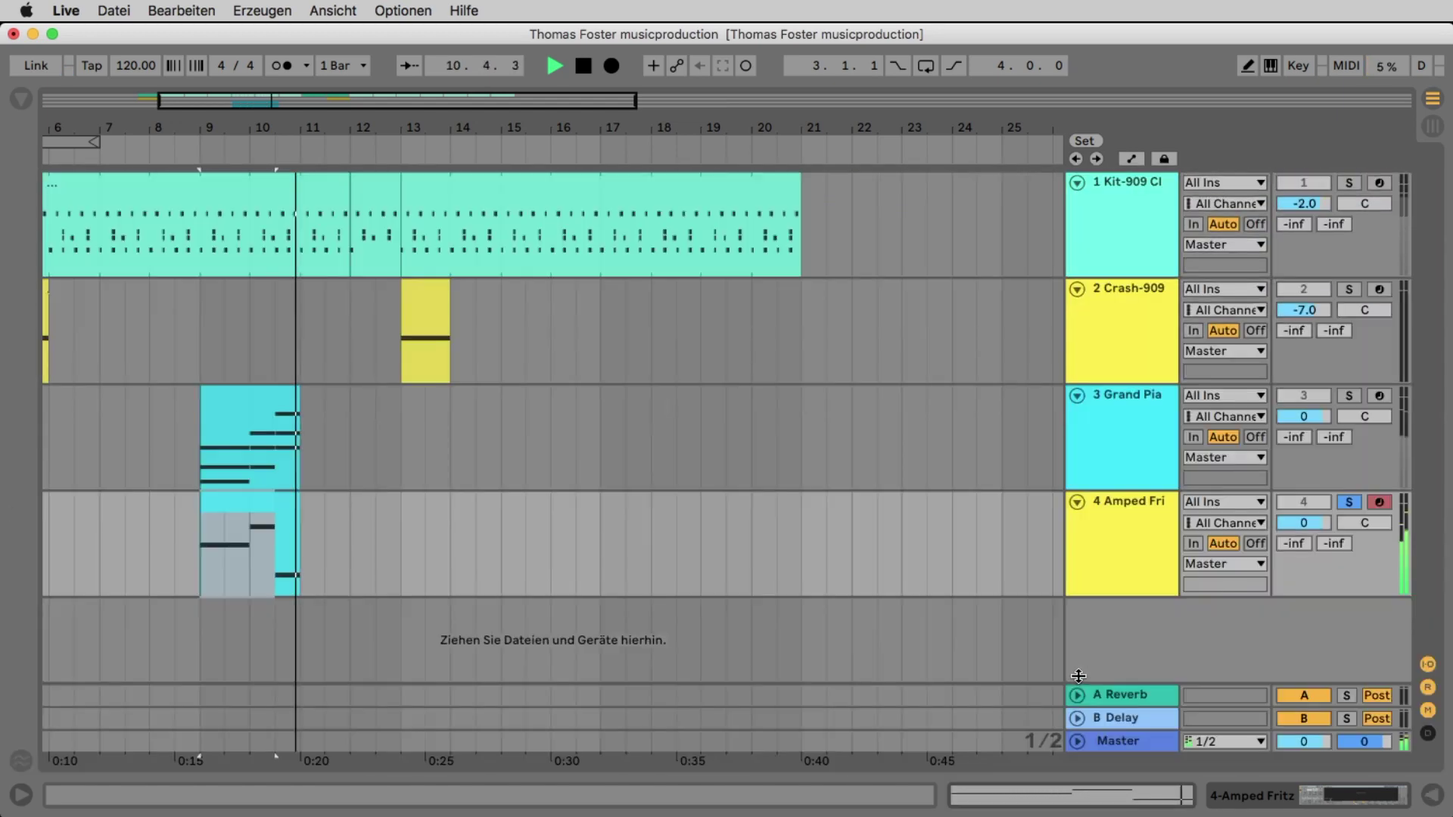
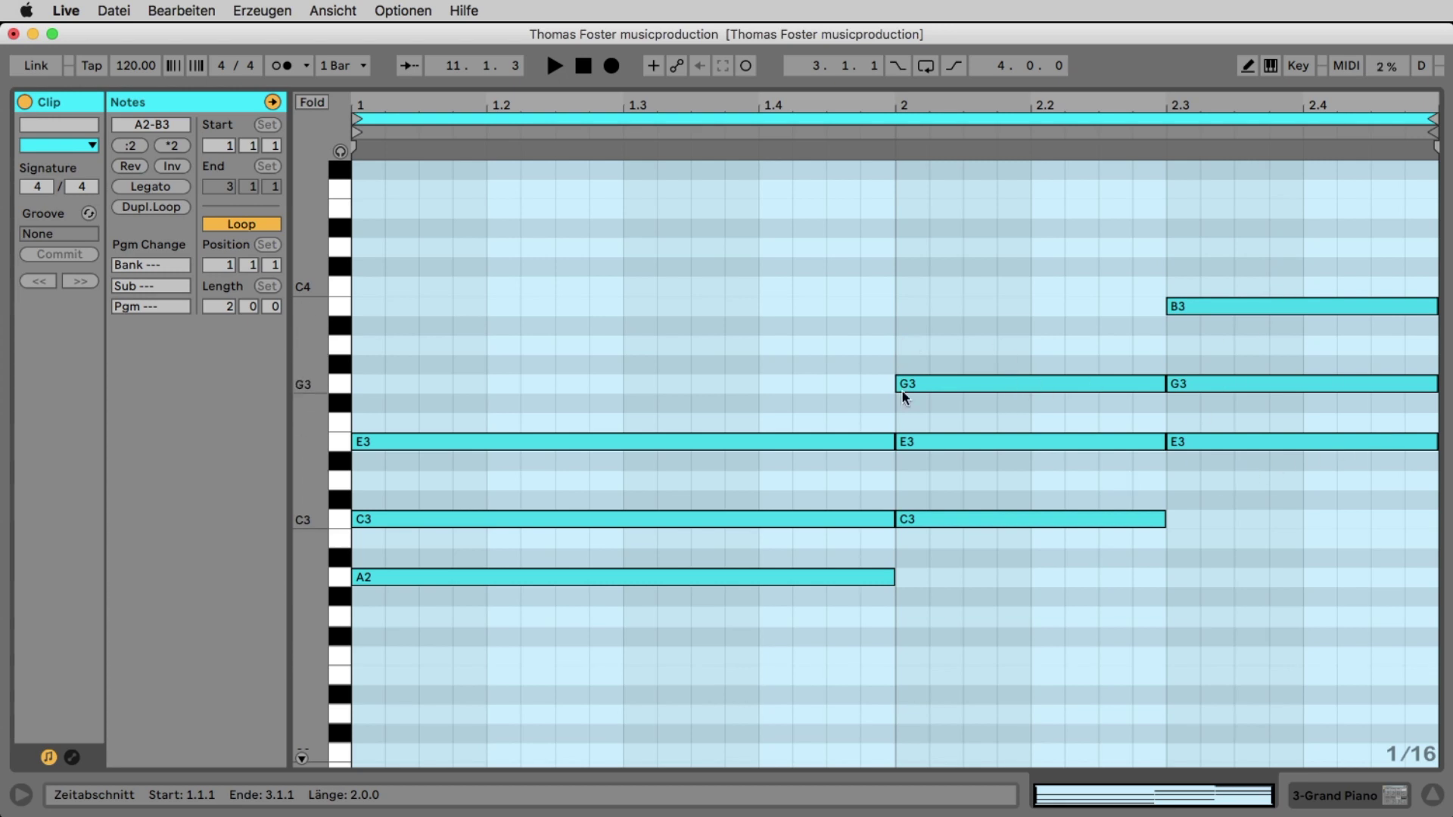
Lower the G3 and B3 notes of the second and third Grand Piano chords by one octave and play the result.
click(661, 326)
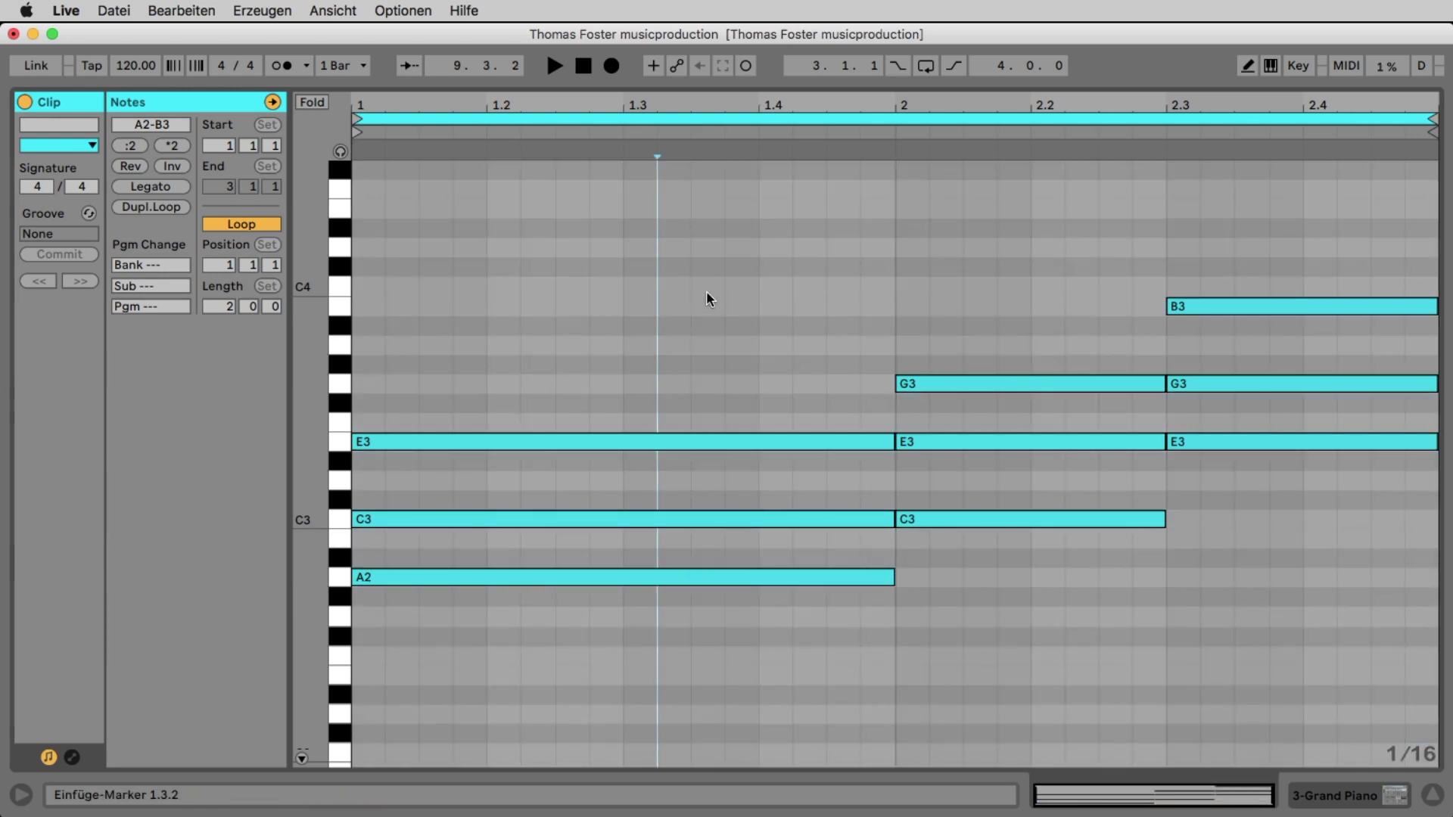
drag(626, 202, 1378, 421)
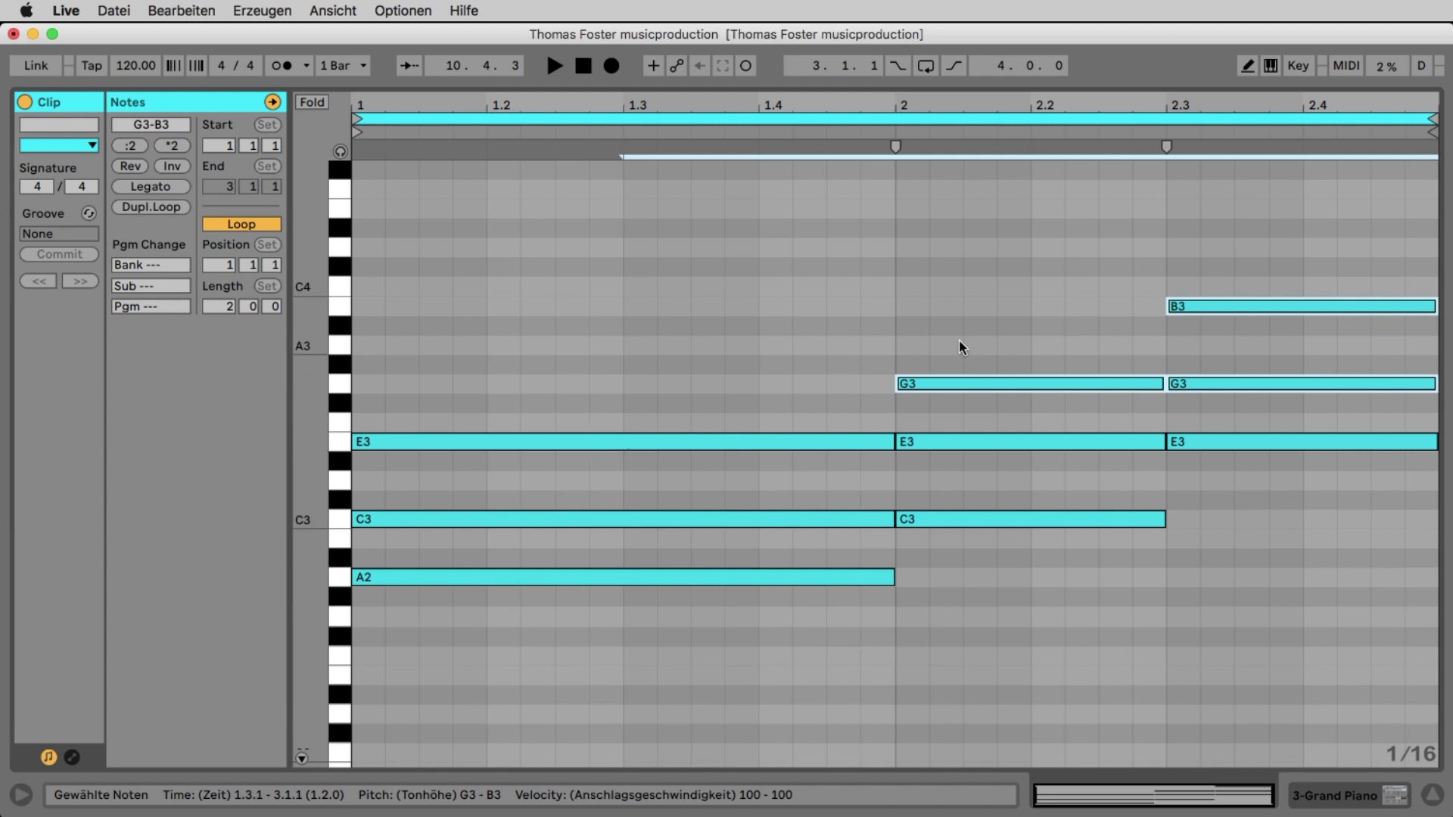
key(shift+Down)
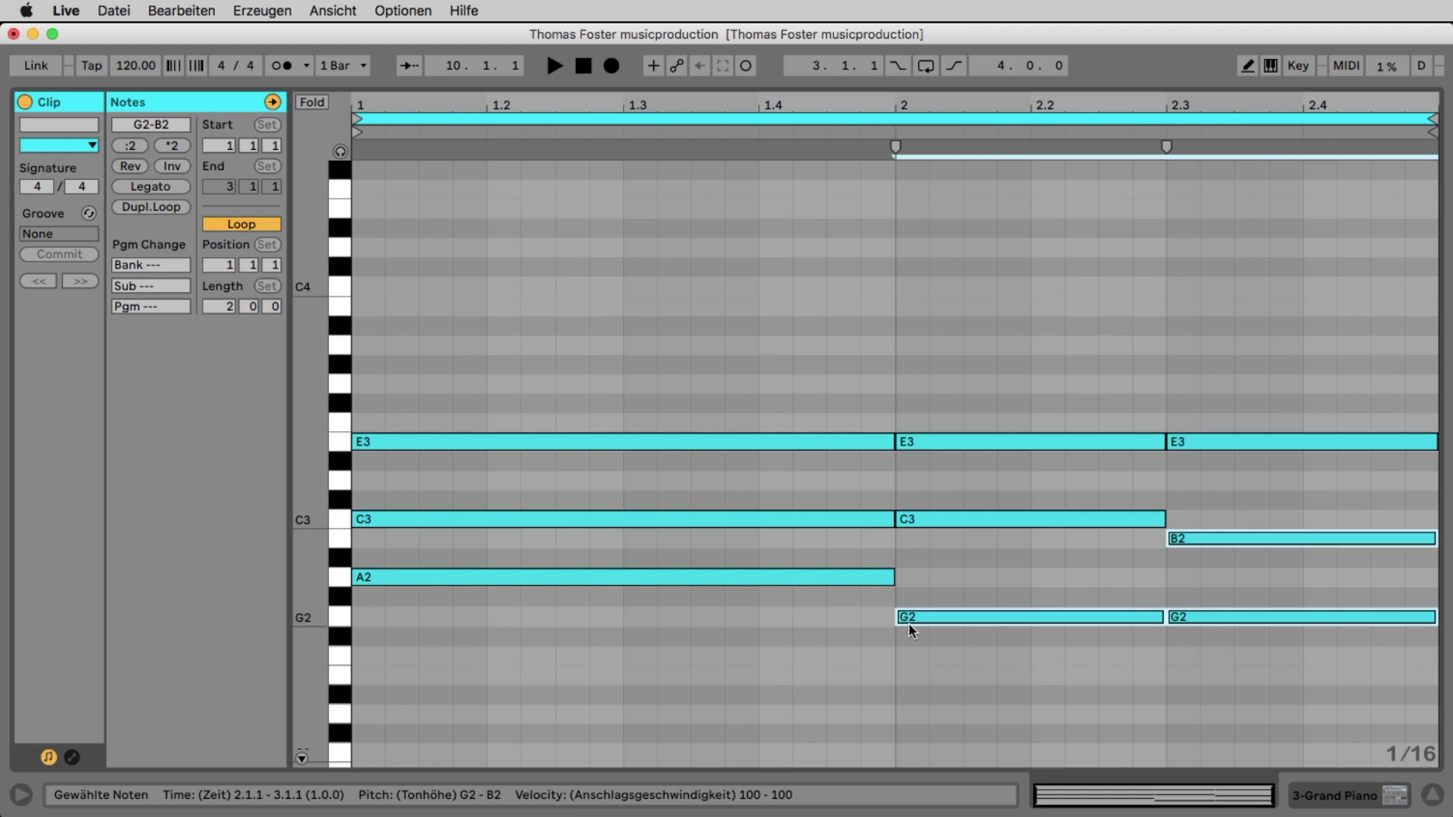
key(space)
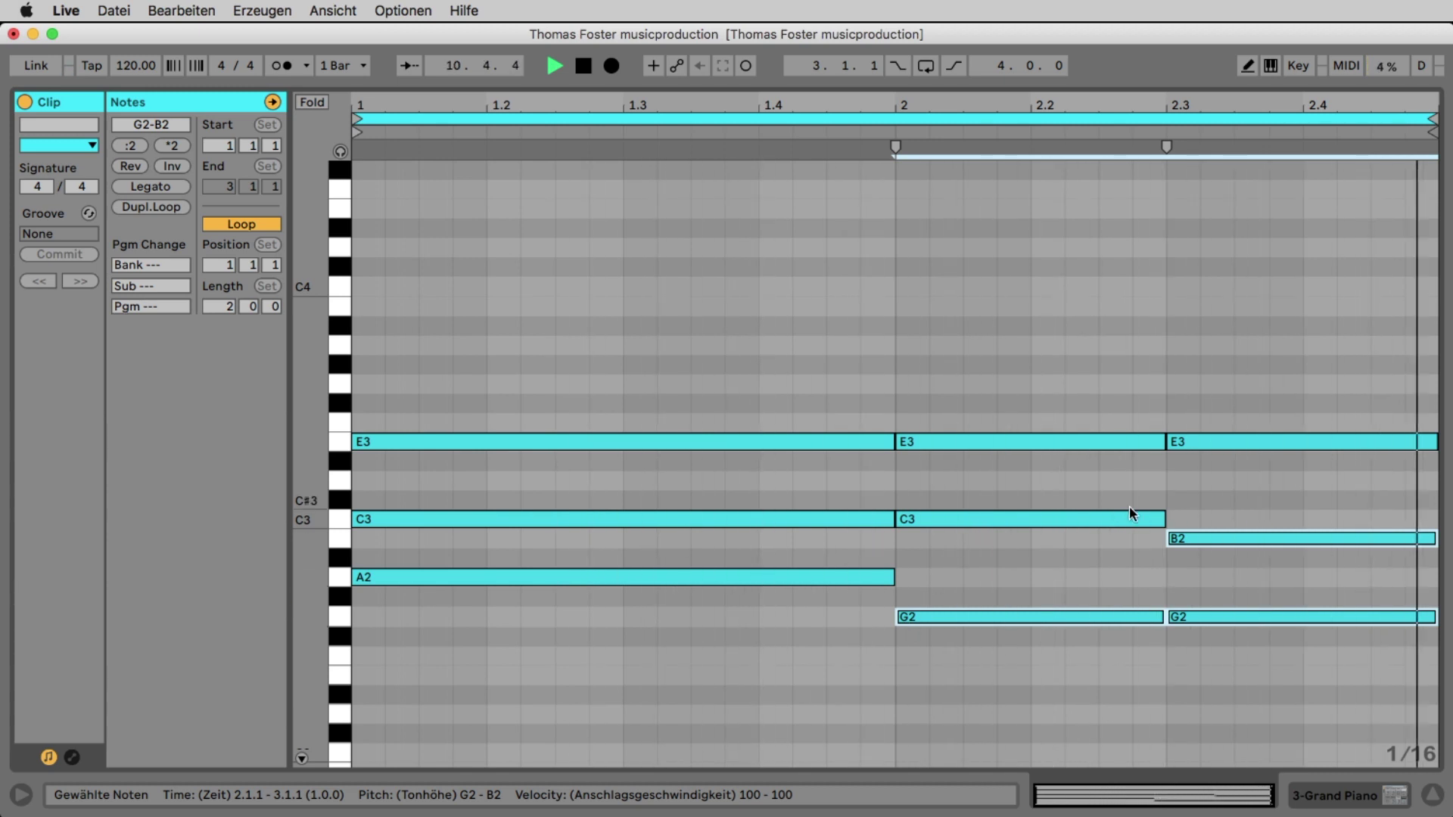
key(space)
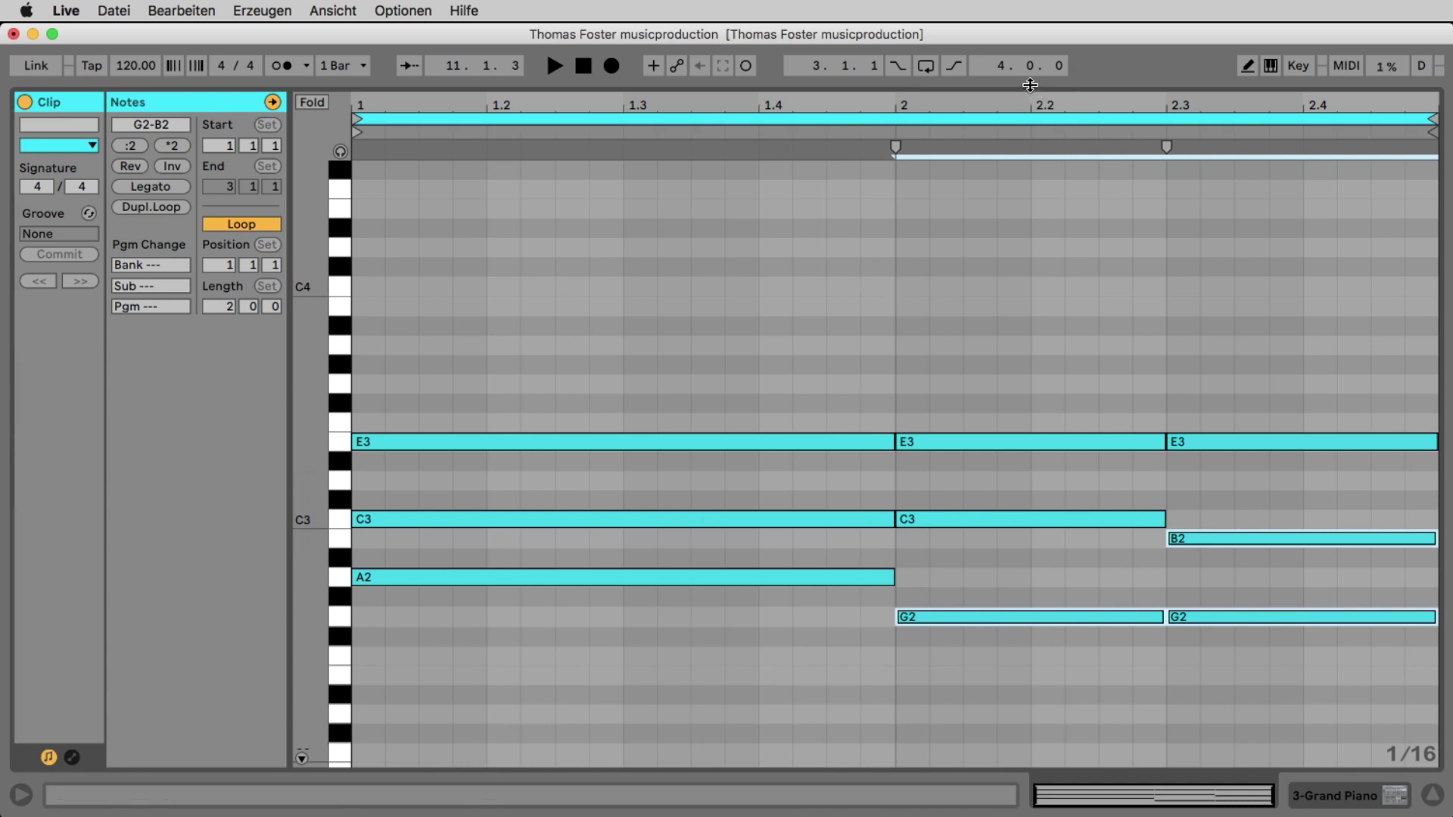
Move the Grand Piano and Amped Fritz clips together to bar 5 and extend both loops to bar 21.
drag(1030, 85, 1103, 811)
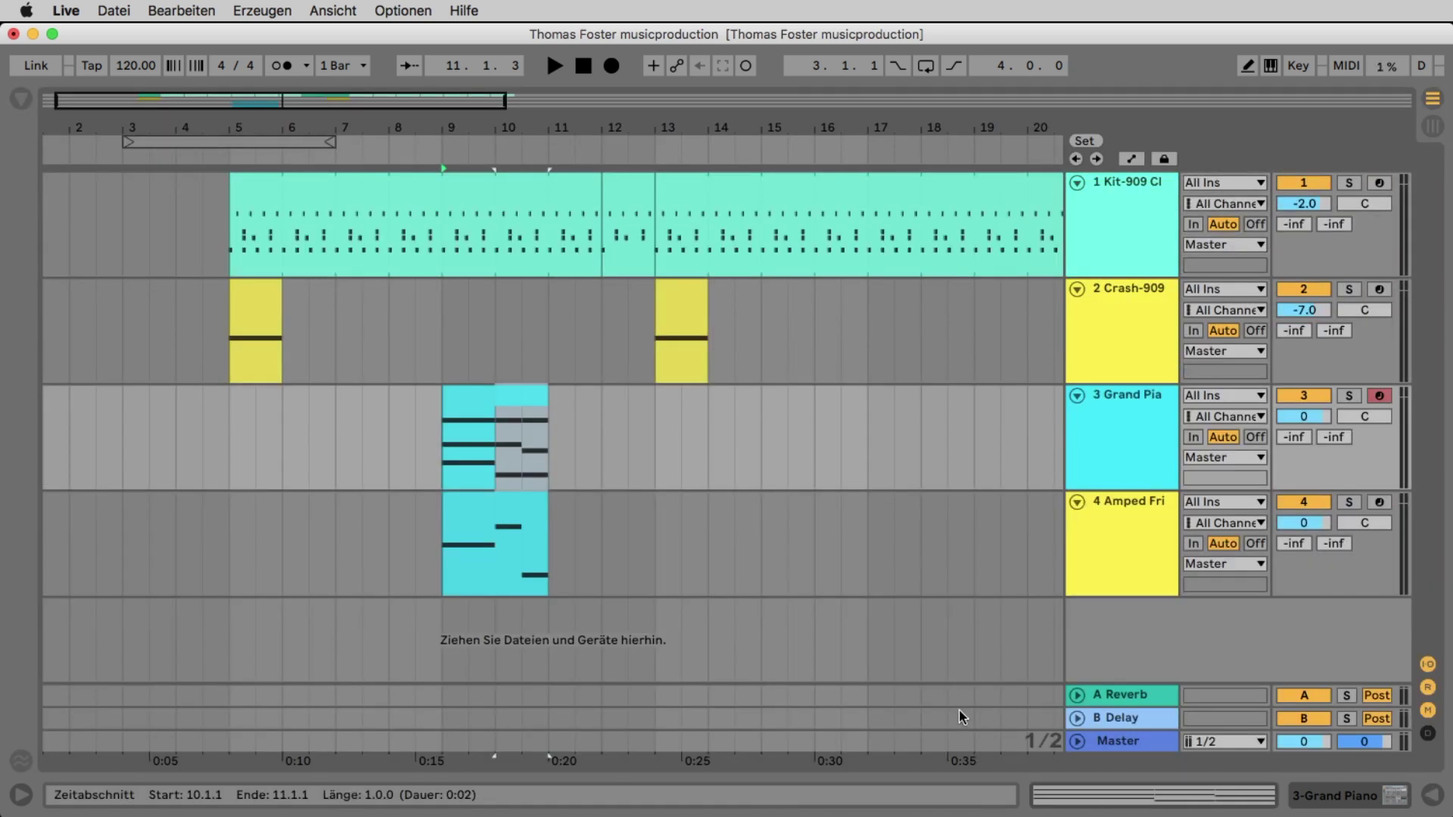
click(470, 396)
shift+click(509, 520)
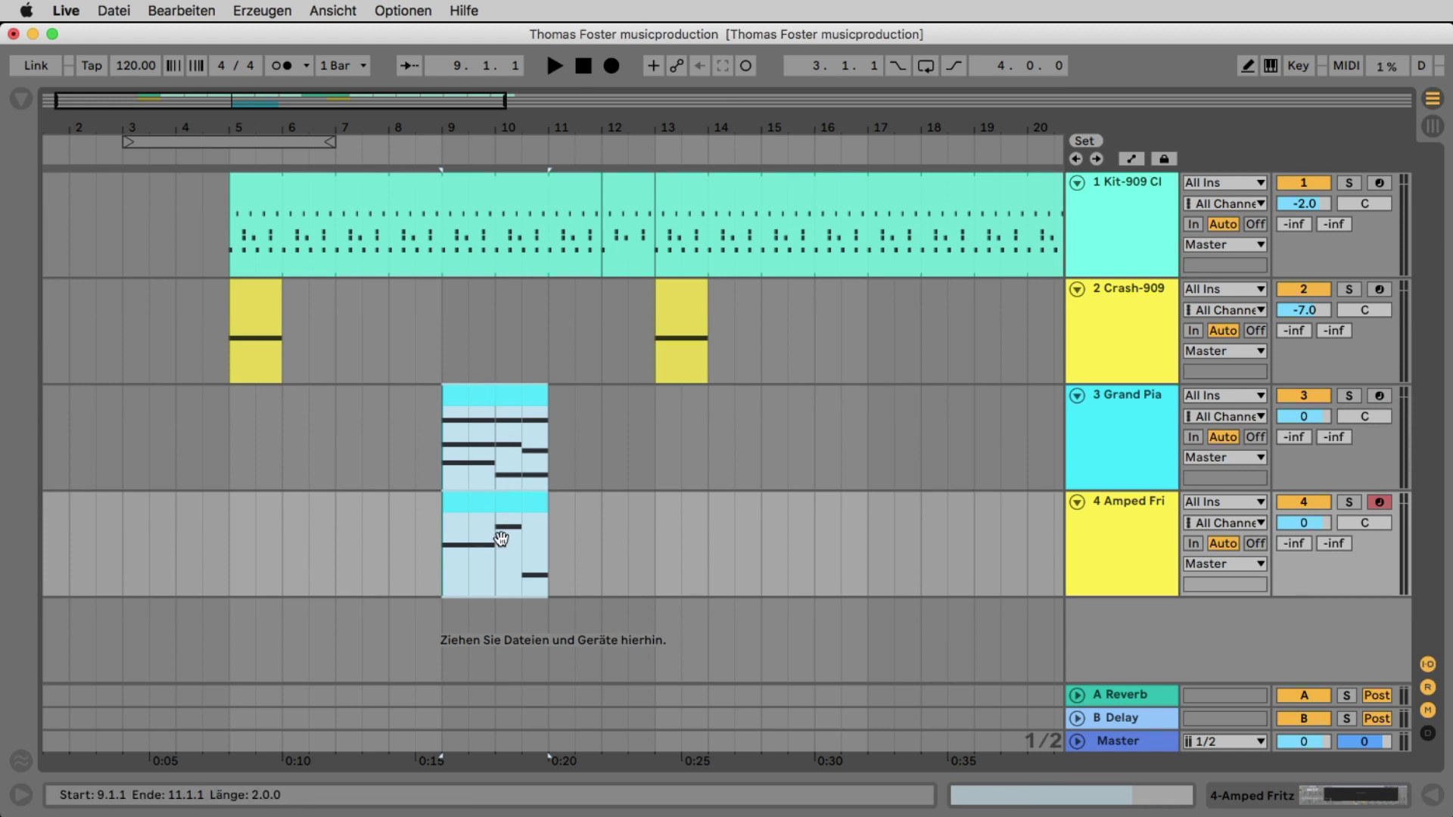
drag(503, 410, 290, 401)
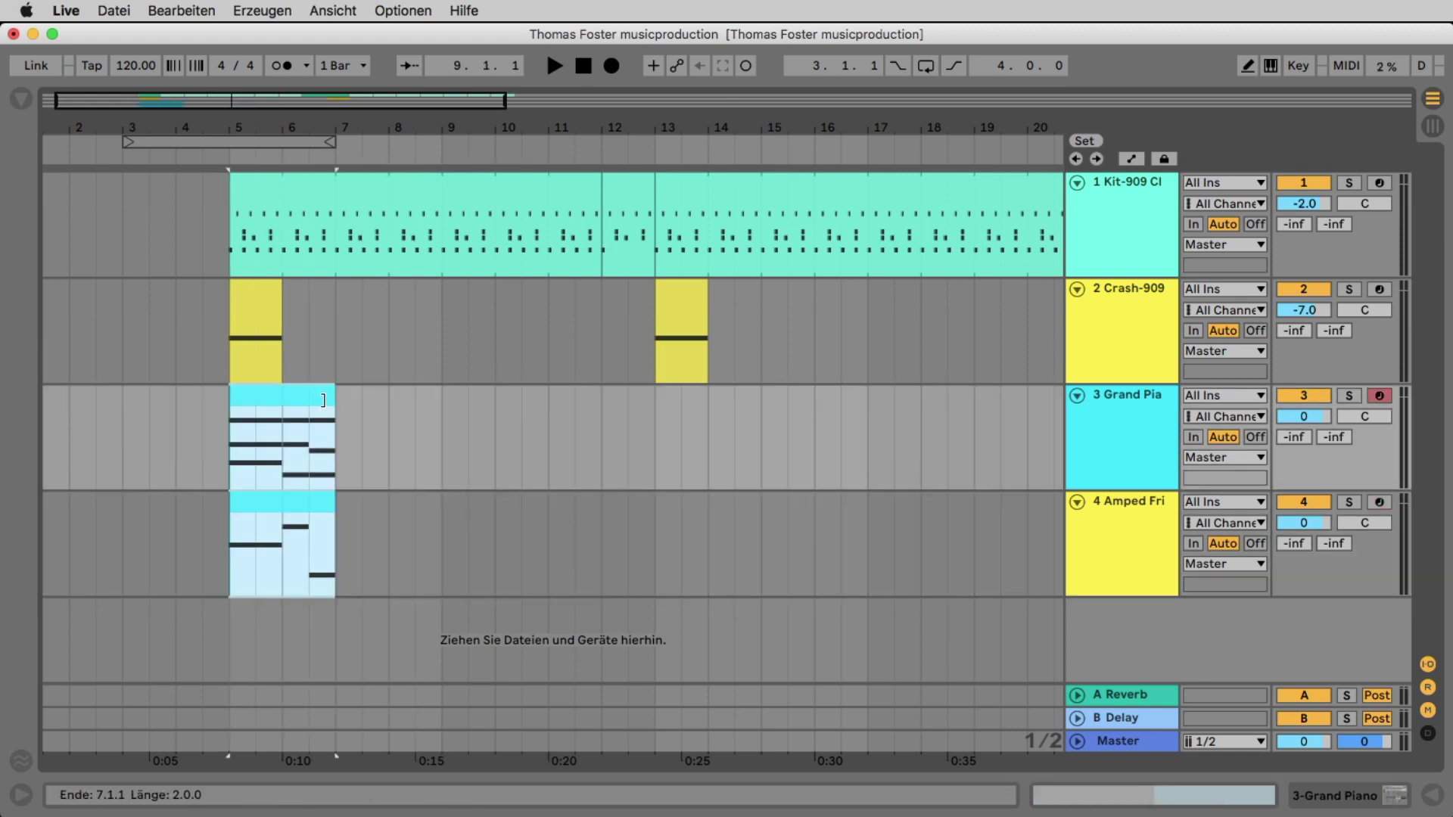
drag(560, 132, 551, 127)
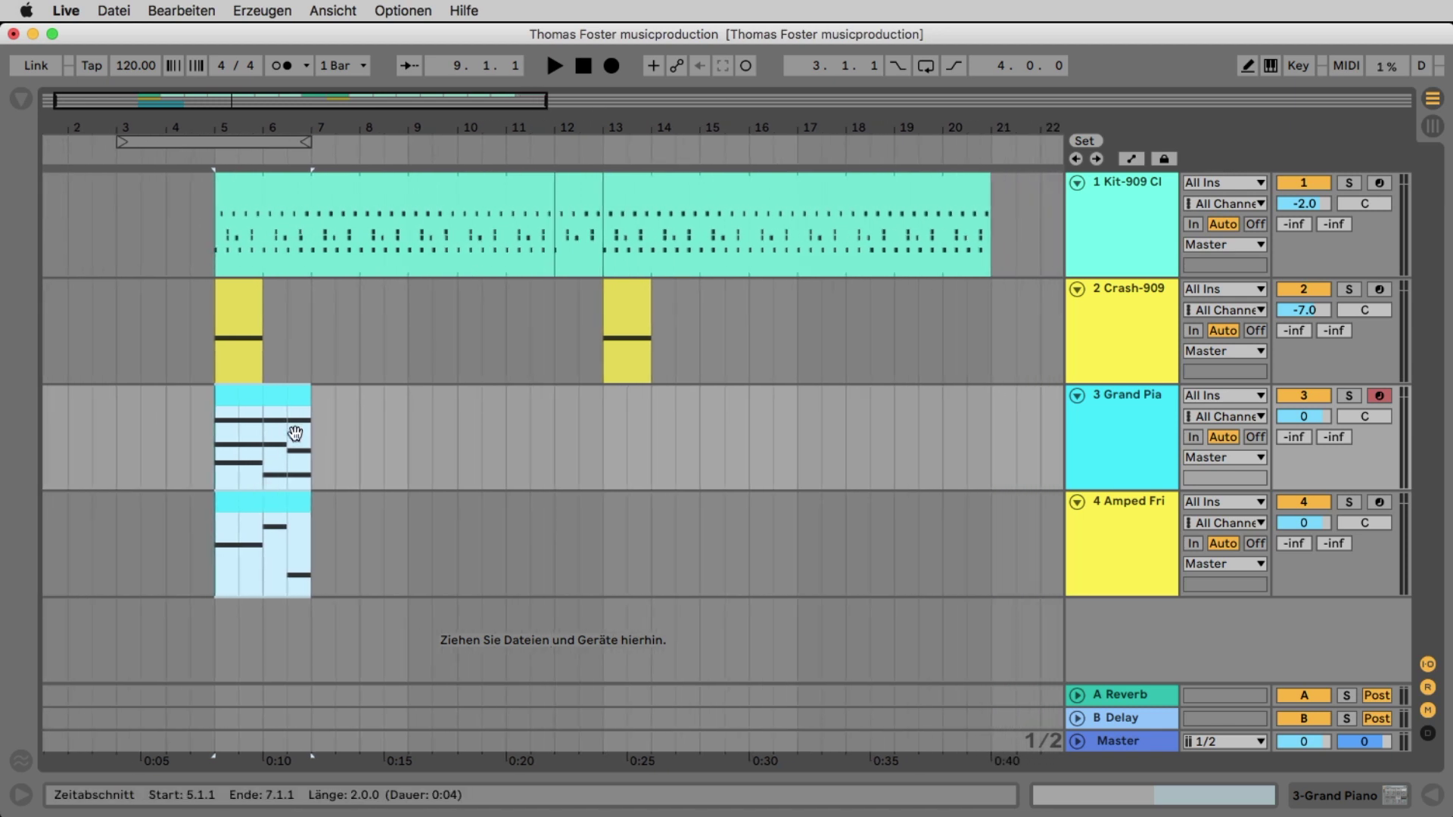
drag(309, 436, 998, 447)
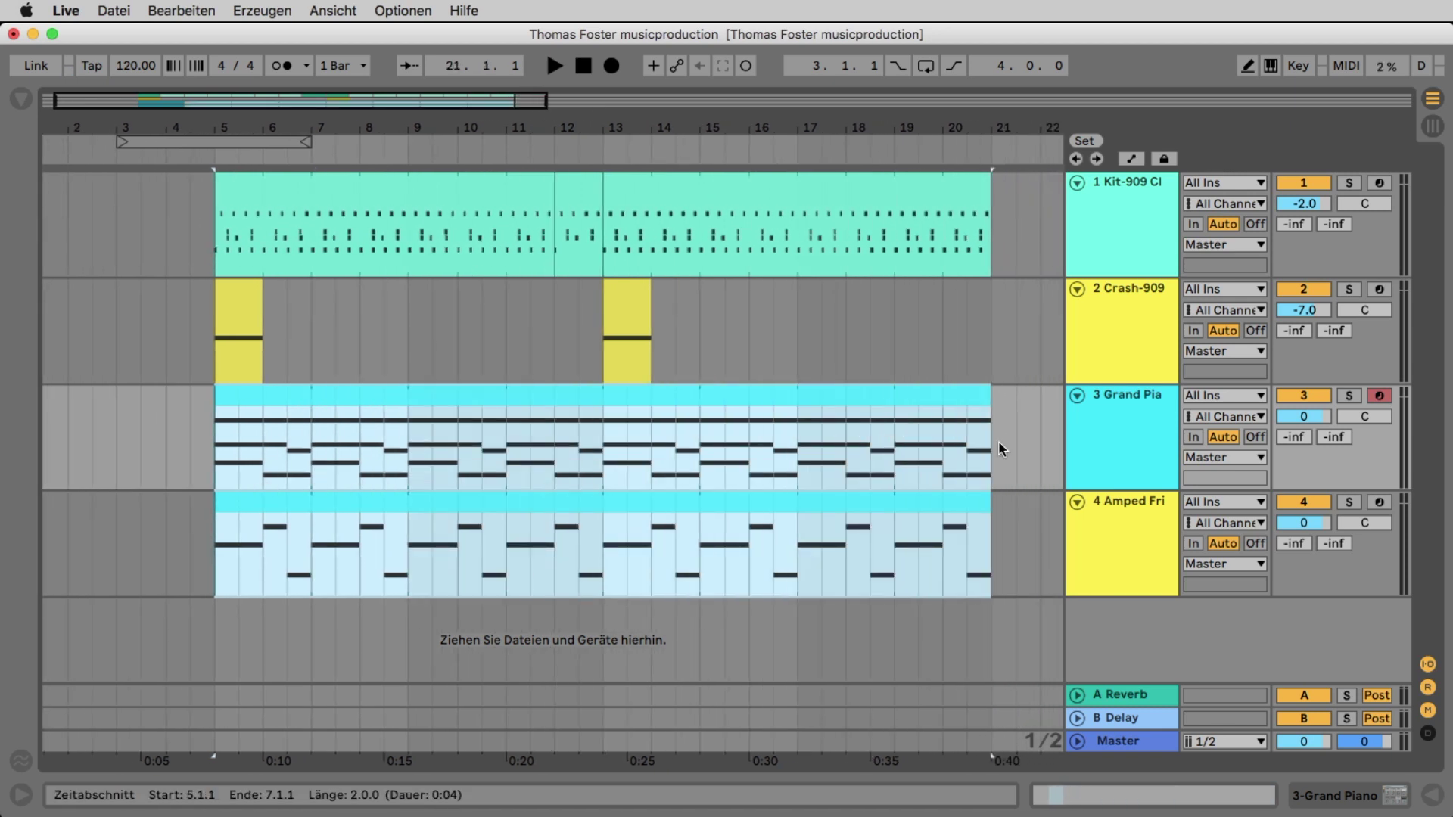
Open the extended Grand Piano clip in an enlarged note editor and play it with the other tracks.
double_click(275, 402)
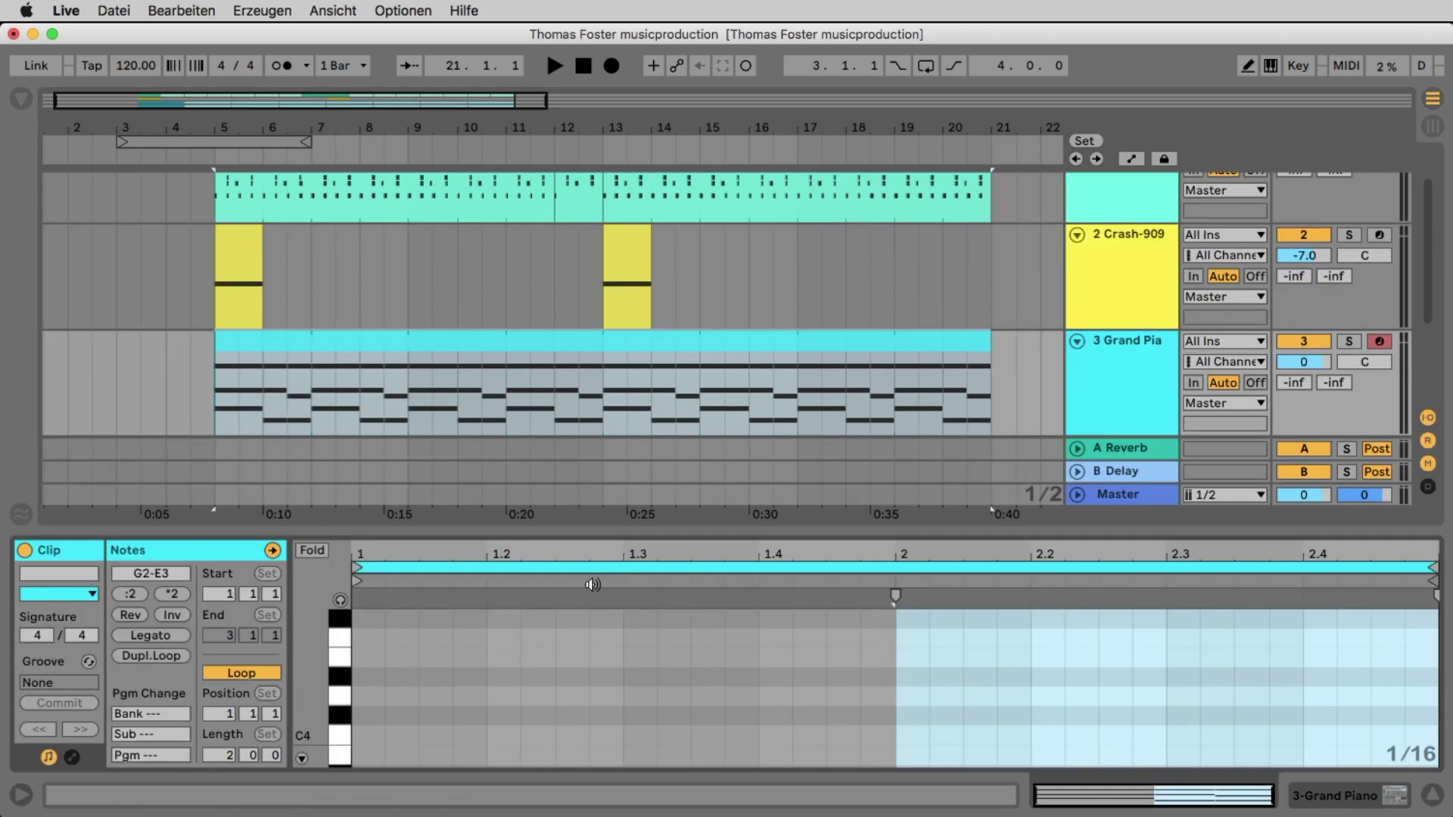
drag(608, 524, 607, 163)
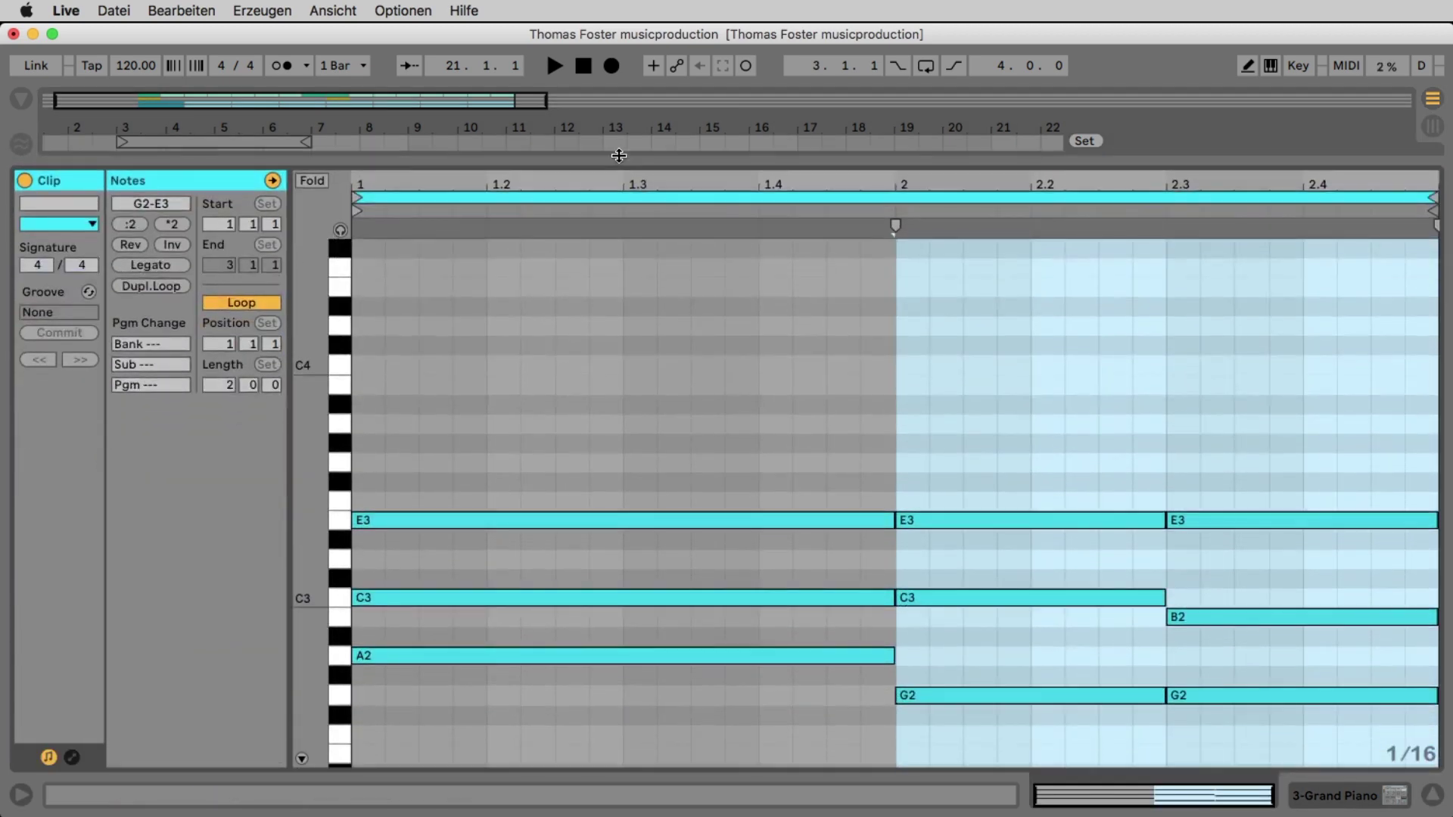
key(space)
scroll(796, 563, down, 3)
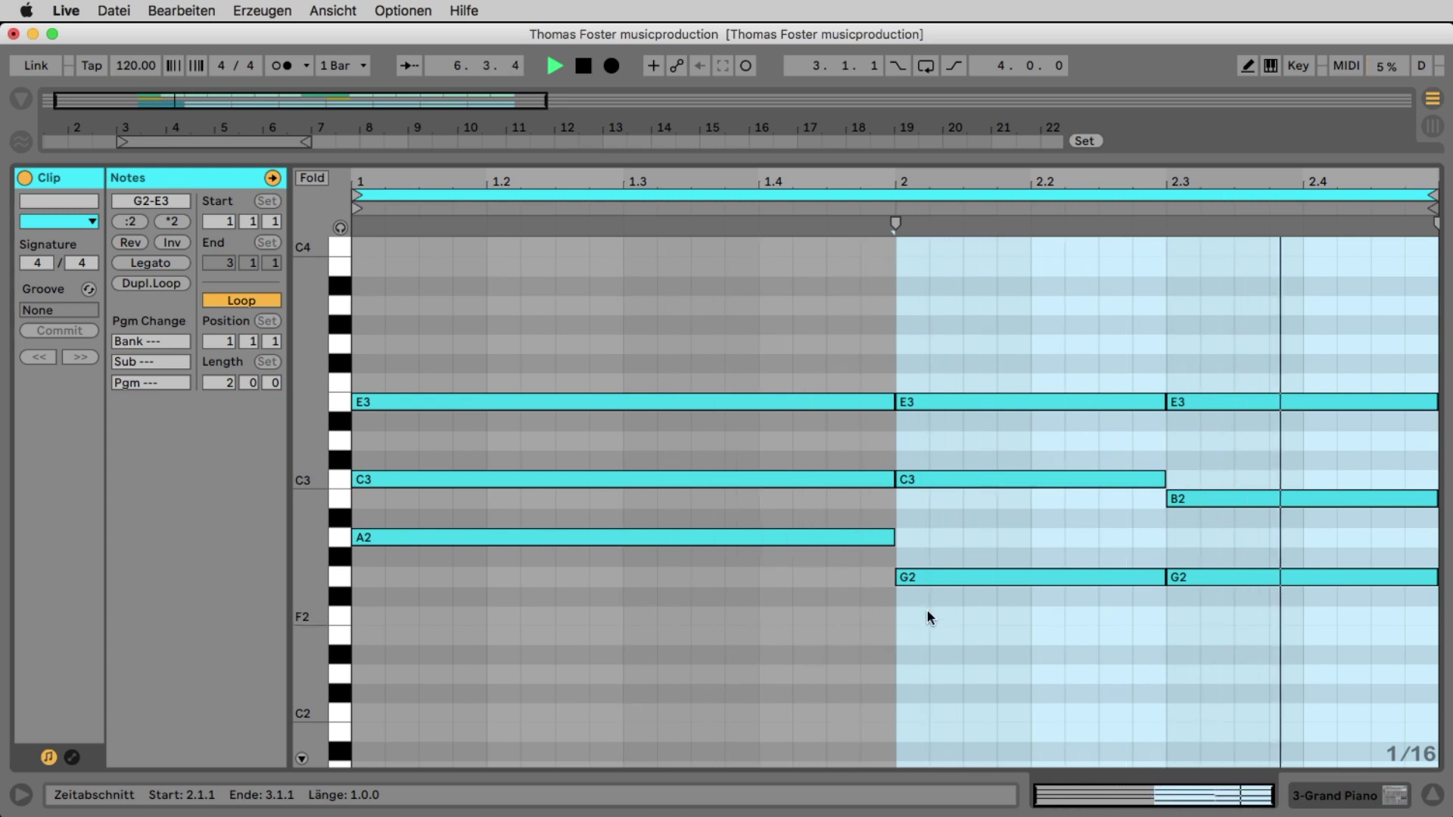
Stop playback and shorten the A2, C3 and E3 notes of the first Grand Piano chord to two sixteenths each.
key(space)
click(827, 356)
drag(828, 354, 419, 541)
click(462, 560)
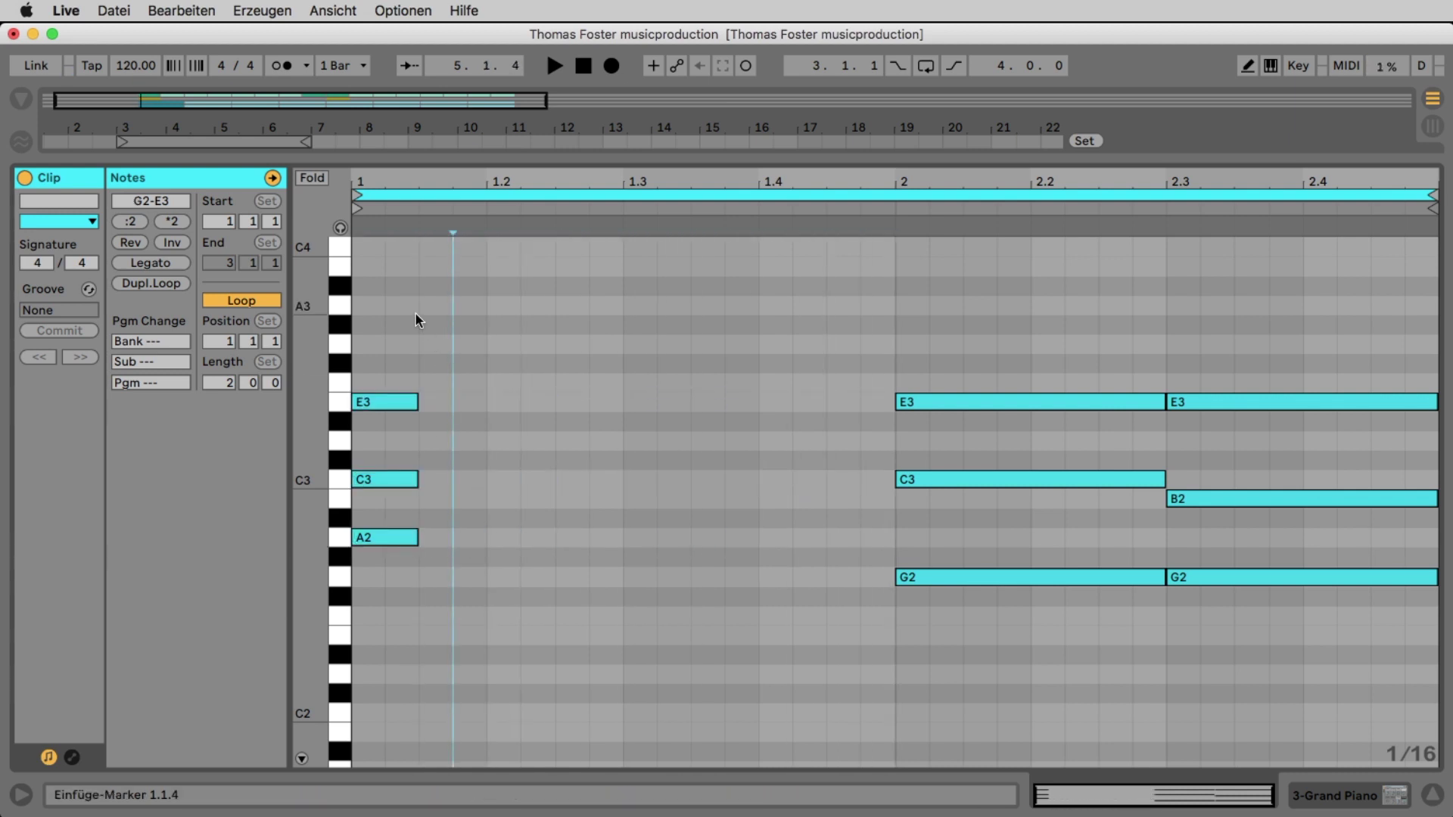
Duplicate the shortened A2-C3-E3 chord and place the copy at 1.1.4.
mouse_move(418, 315)
mouse_down()
mouse_move(396, 591)
mouse_move(405, 373)
mouse_move(416, 407)
mouse_up()
click(395, 591)
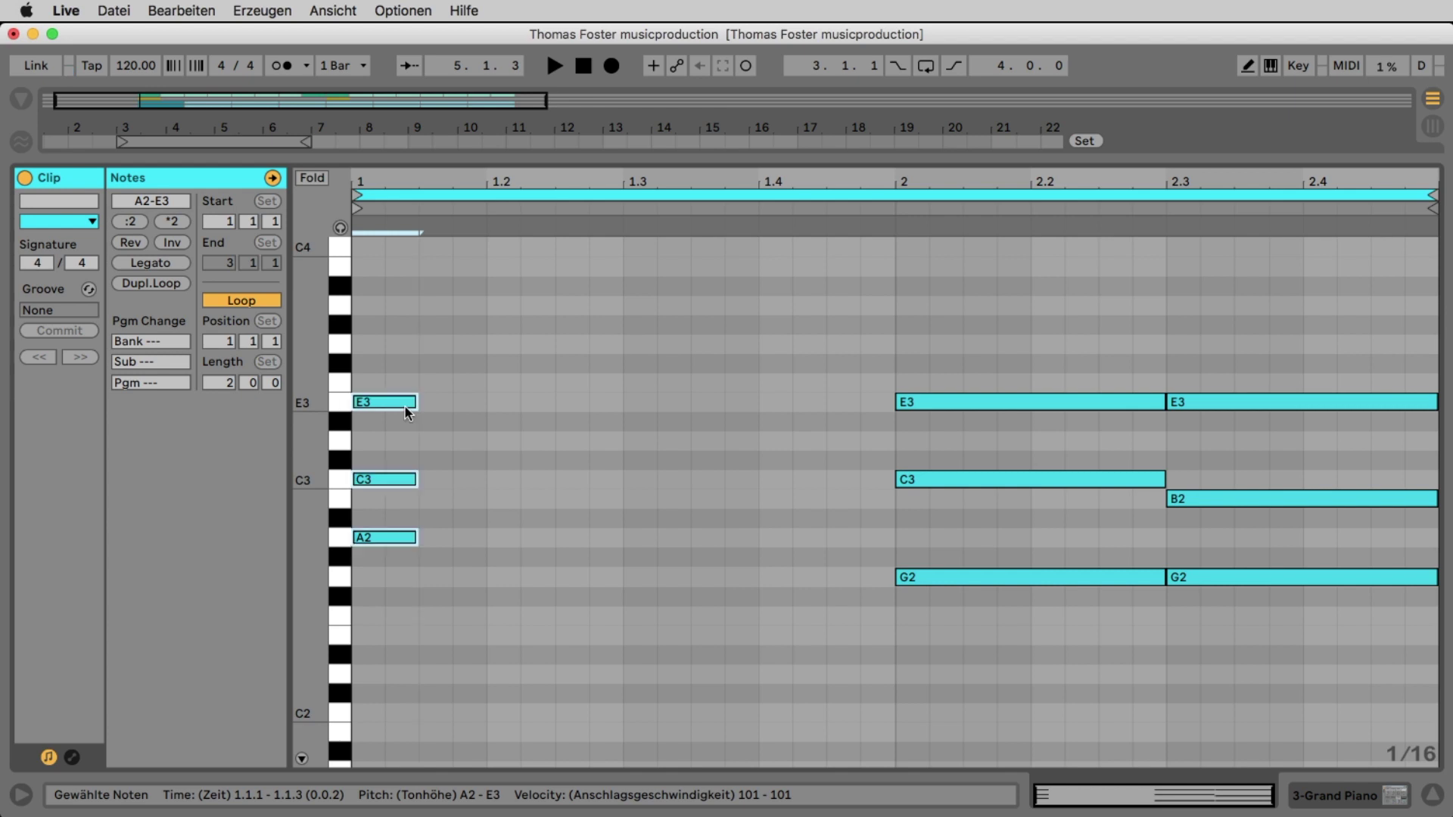
drag(380, 274, 379, 571)
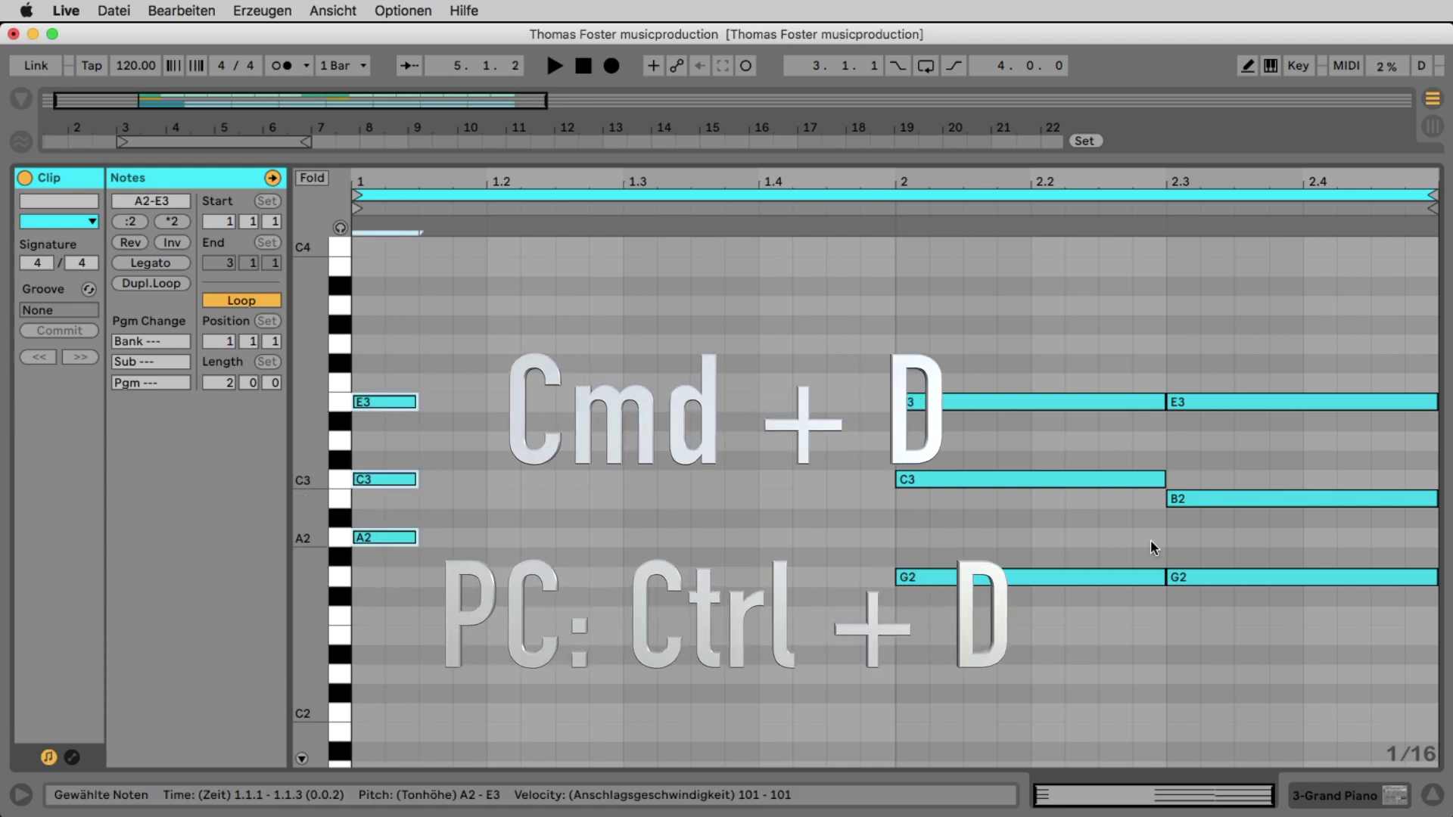
key(super+d)
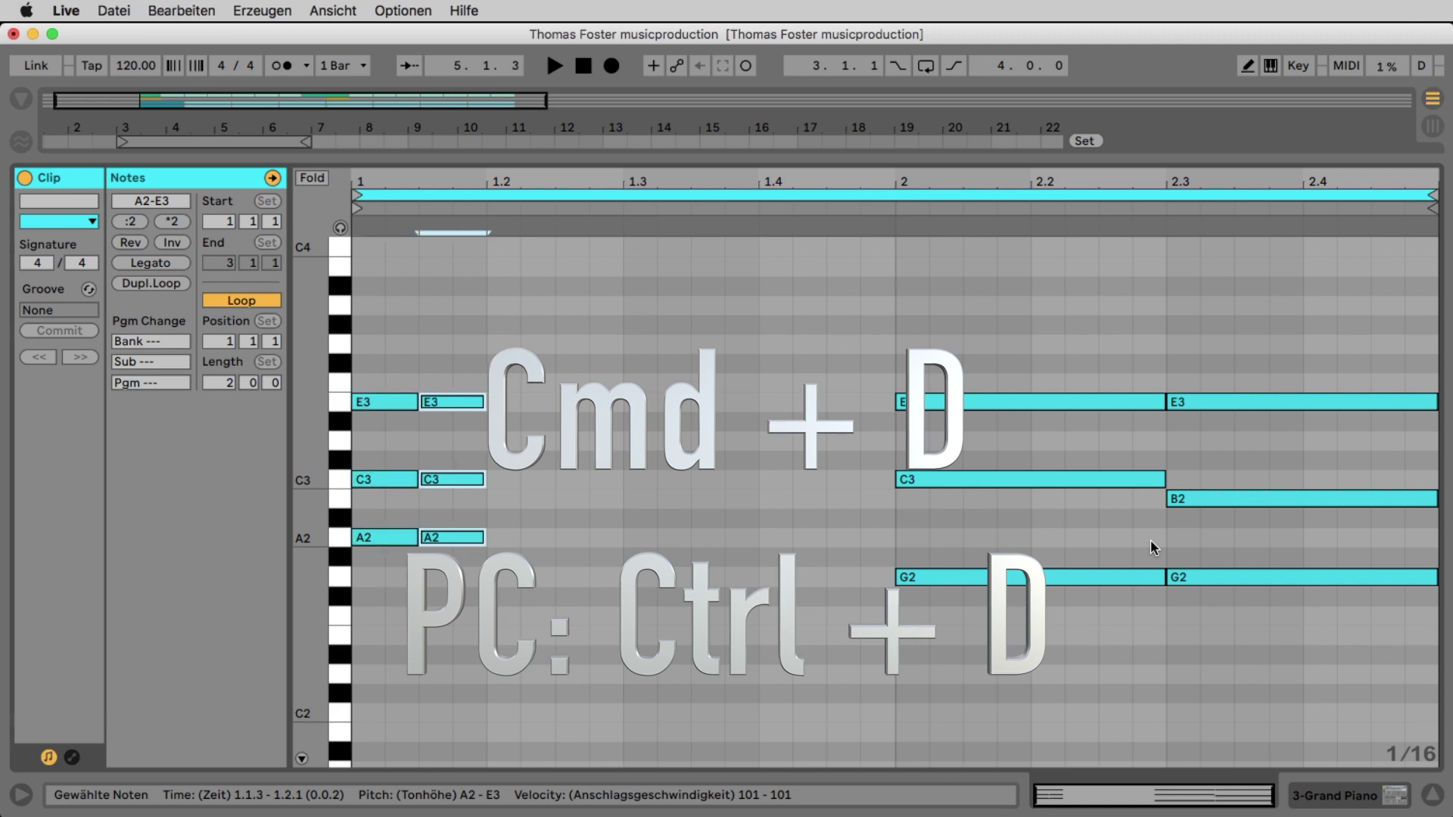
key(Right)
key(Right)
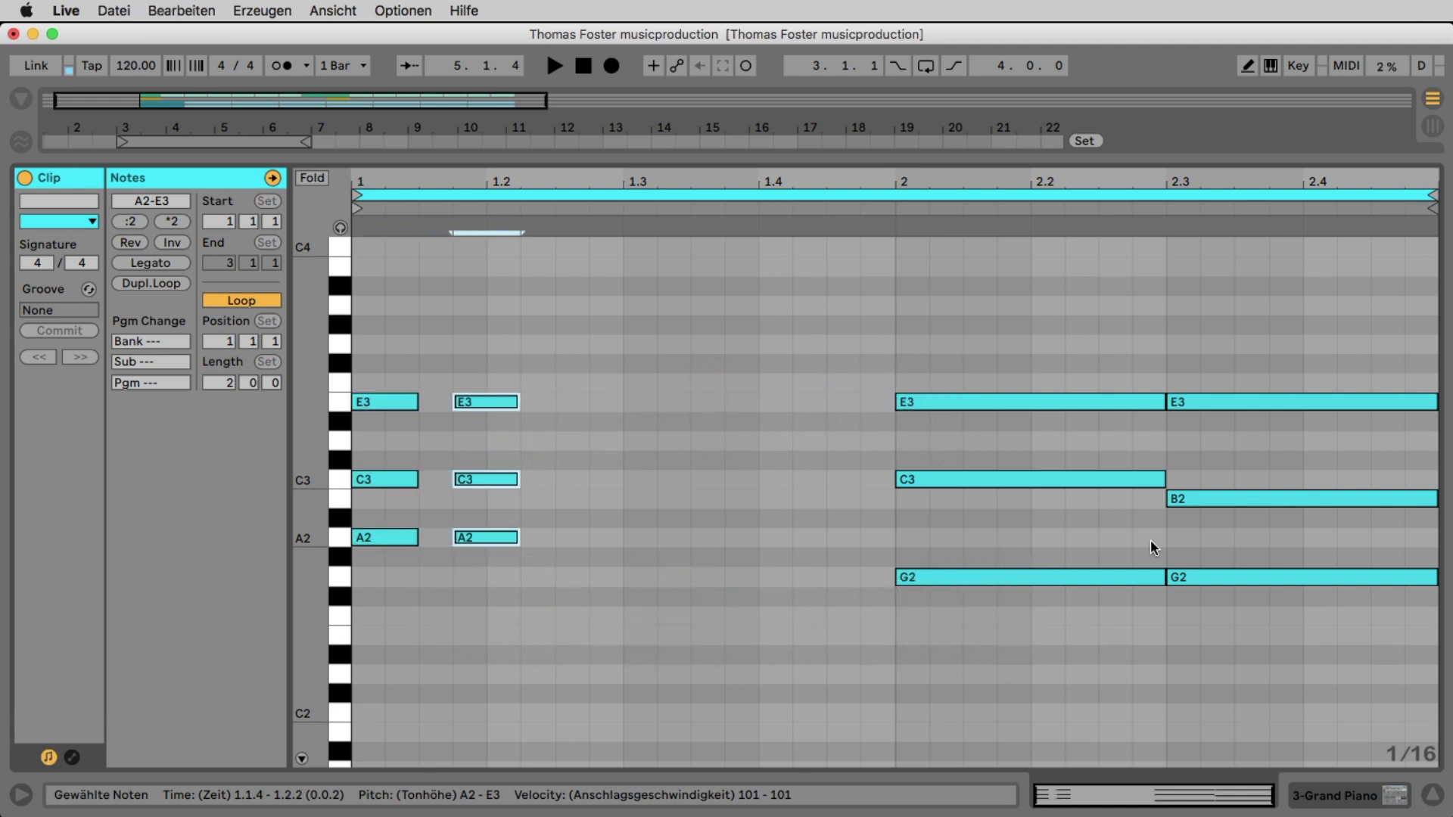
Nudge the copied chord back and forth along the grid, returning it to 1.1.4.
key(Right)
key(Right)
key(Right)
key(Right)
key(Right)
key(Right)
key(Right)
key(Right)
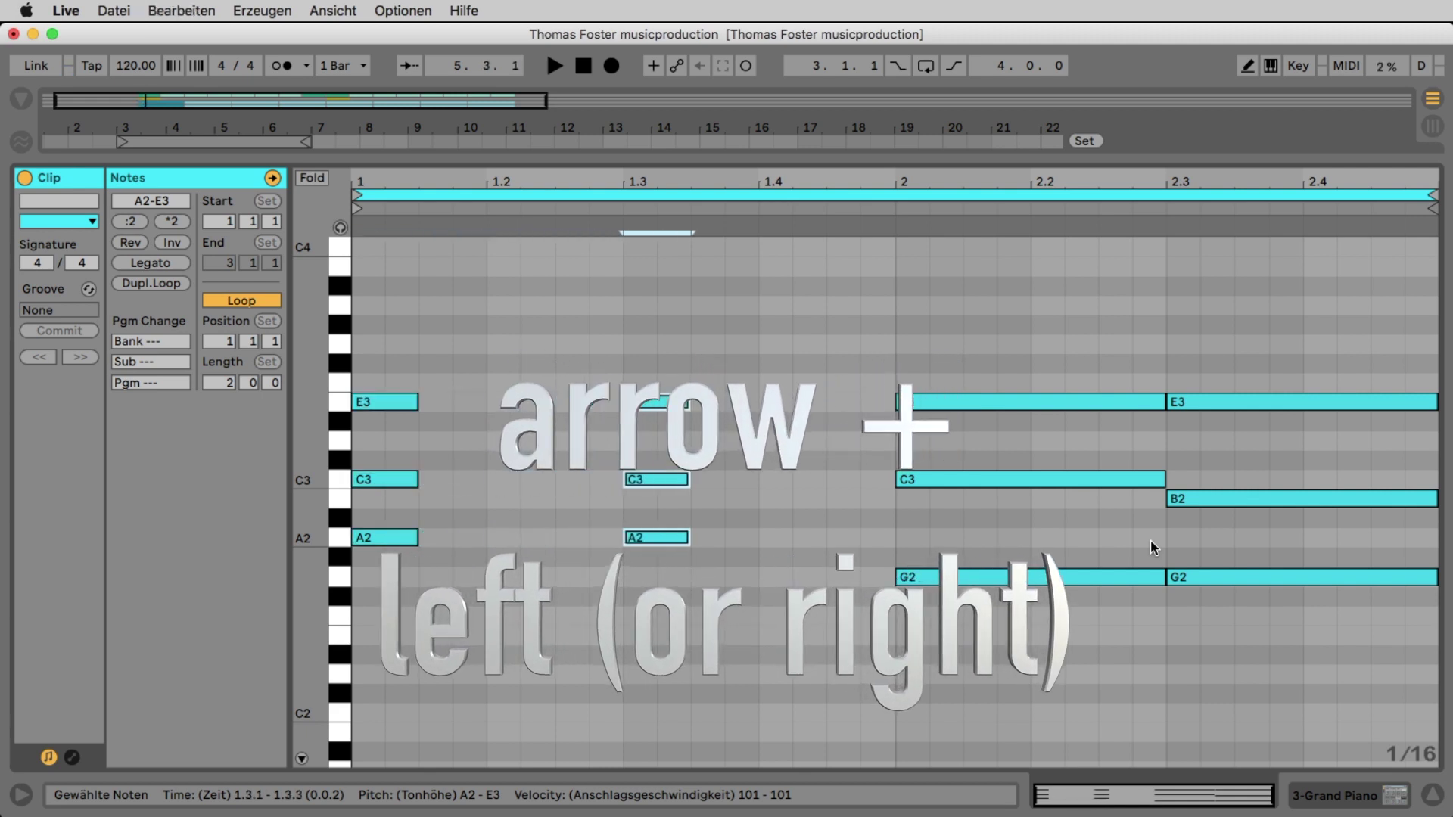
key(Left)
key(Left)
key(Left)
key(Left)
key(Left)
key(Left)
key(Left)
key(Left)
key(Left)
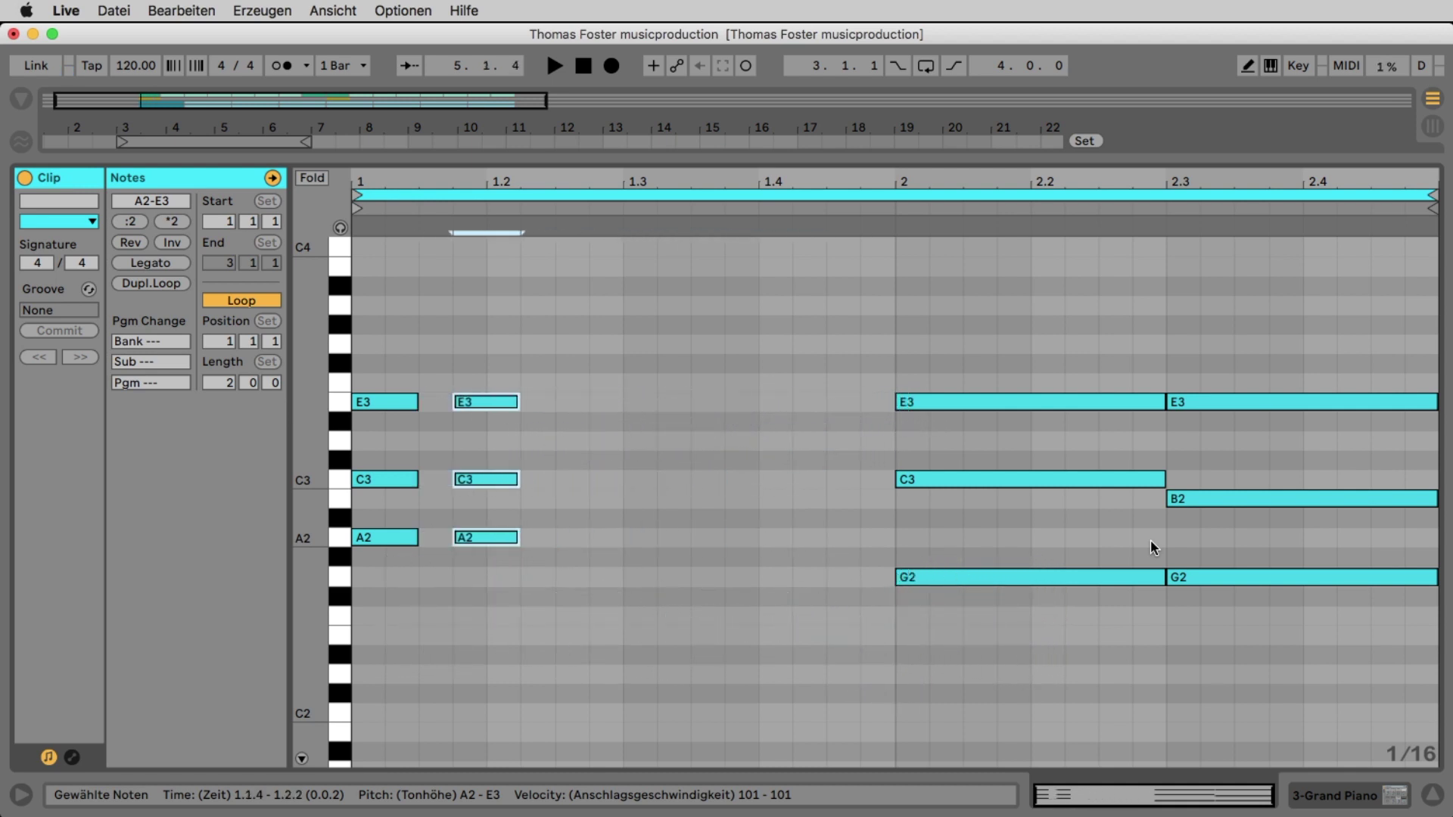
Duplicate the chord at 1.1.4, place the new copy at 1.2.3 and play the rhythm.
key(super+d)
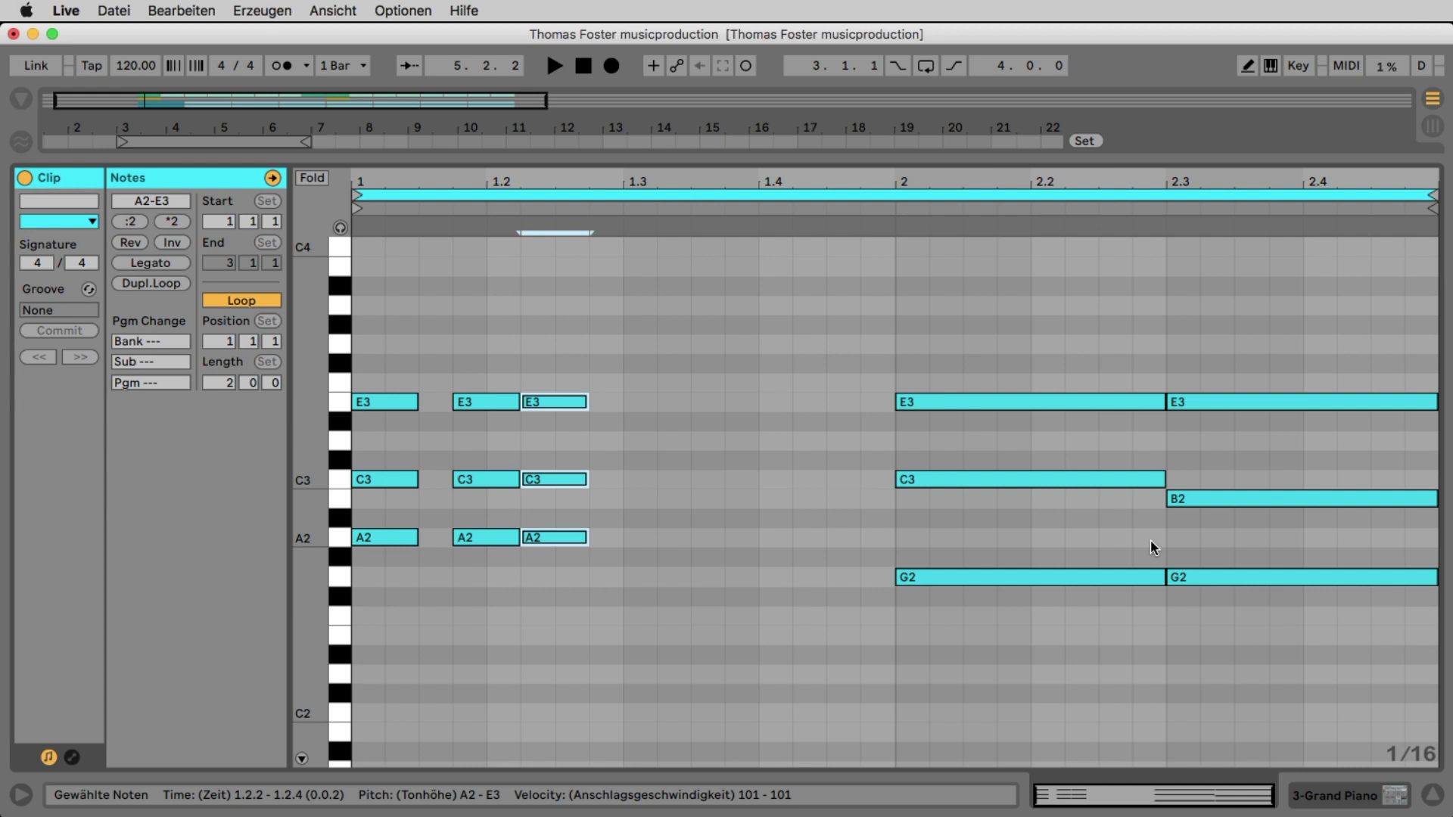
key(Right)
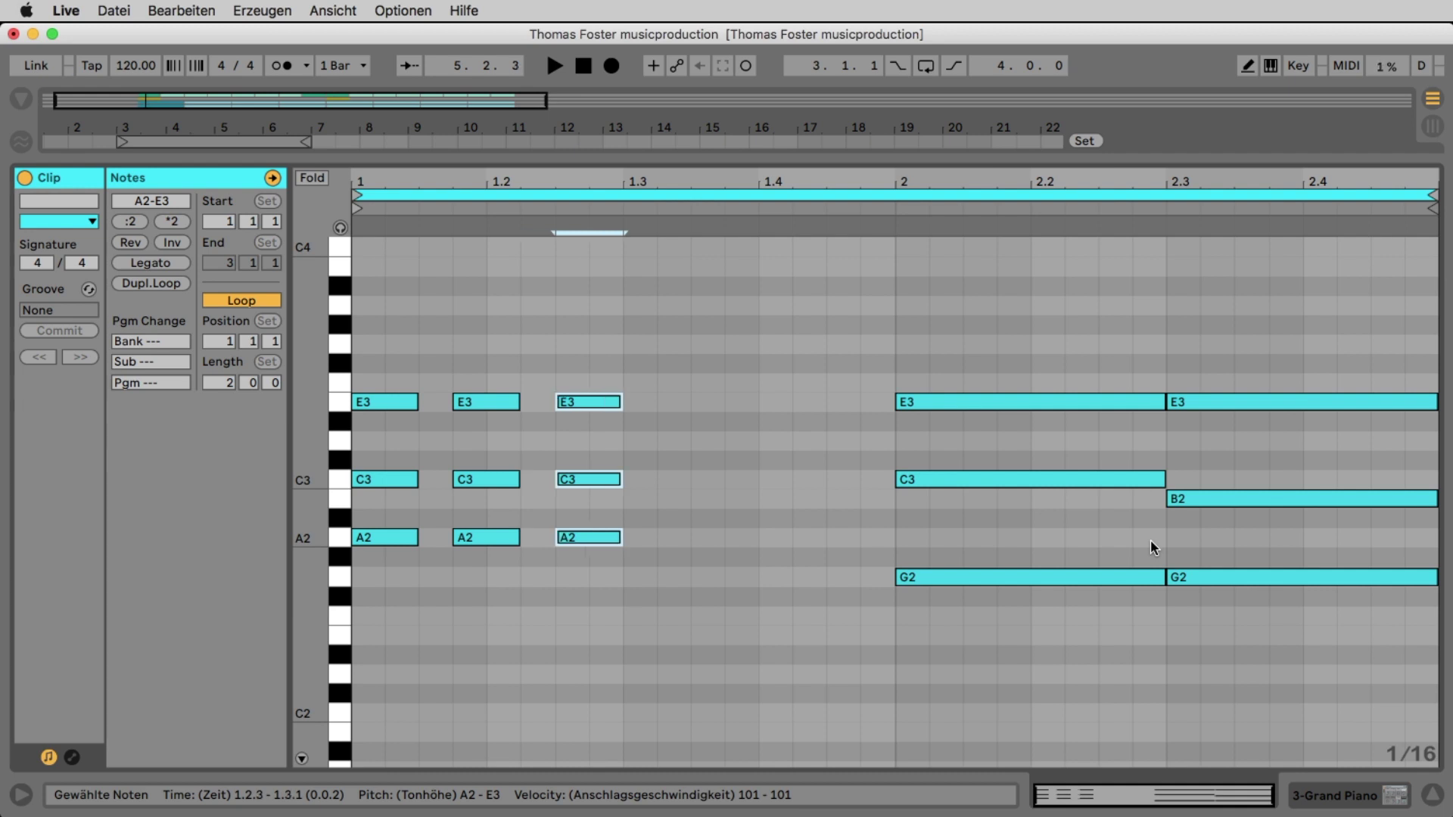
key(space)
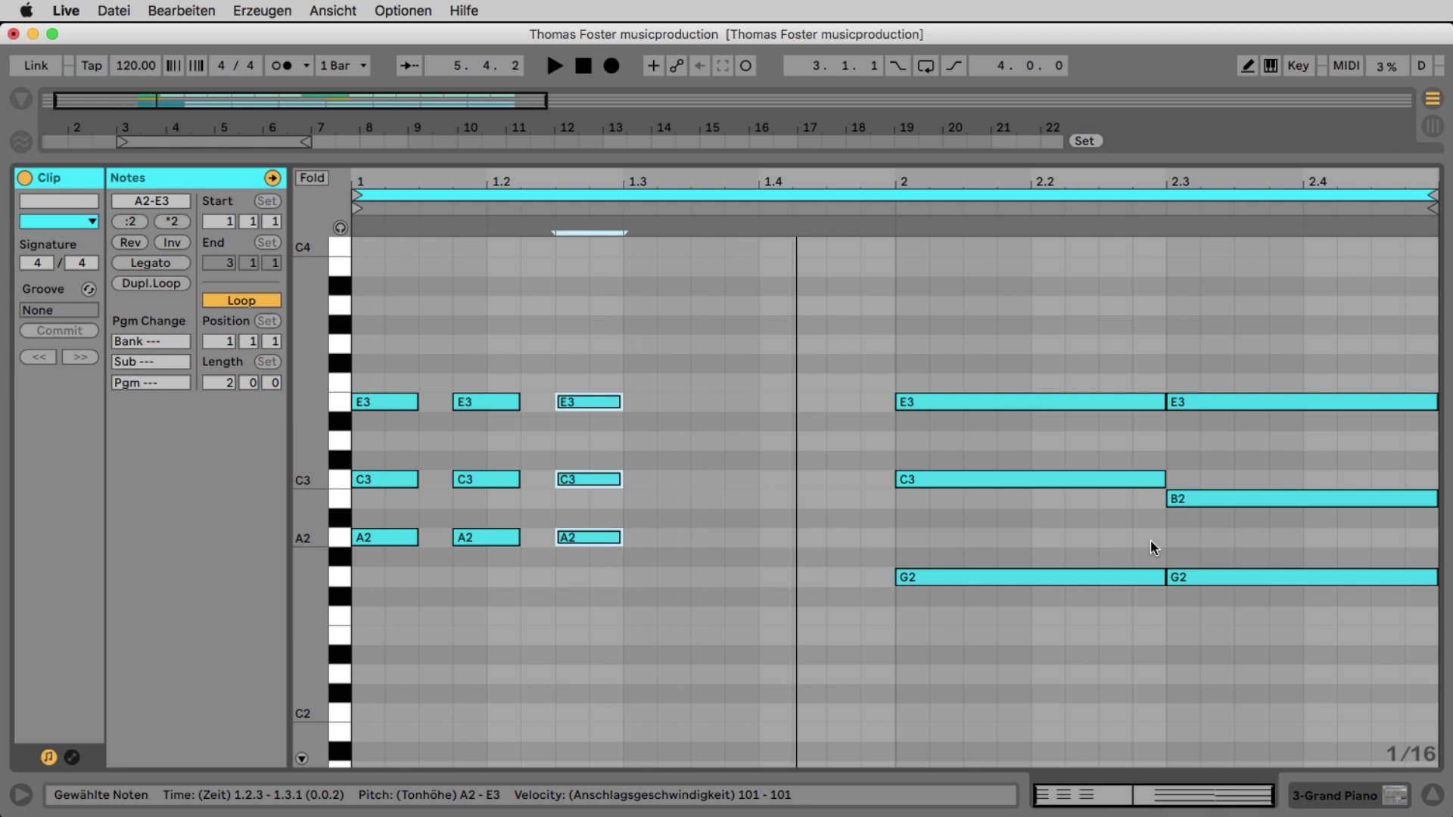
key(space)
Add further copies of the A2-C3-E3 chord at 1.3.2 and 1.4.1, playing the rhythm after each one.
key(super+d)
key(Right)
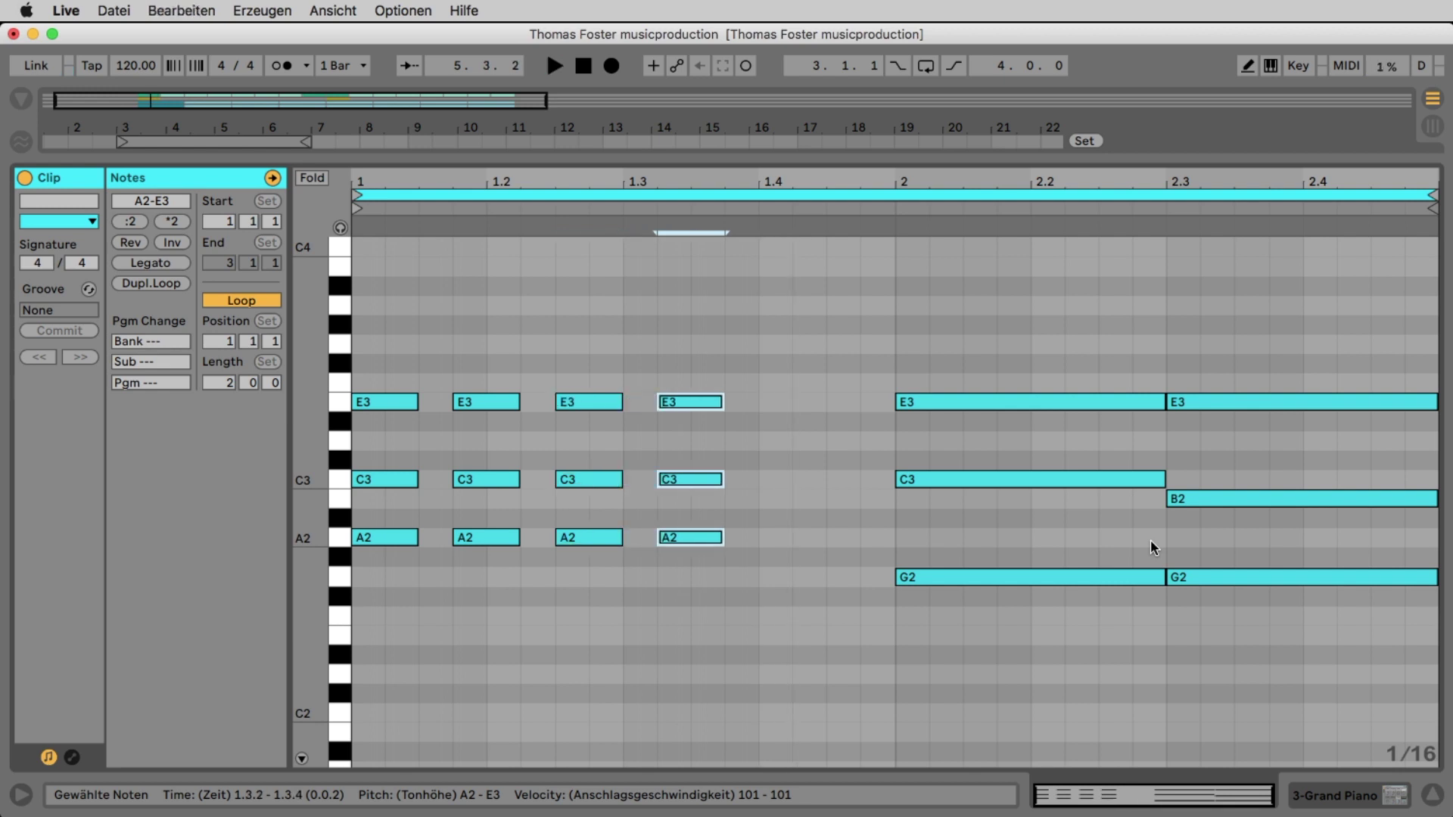
key(space)
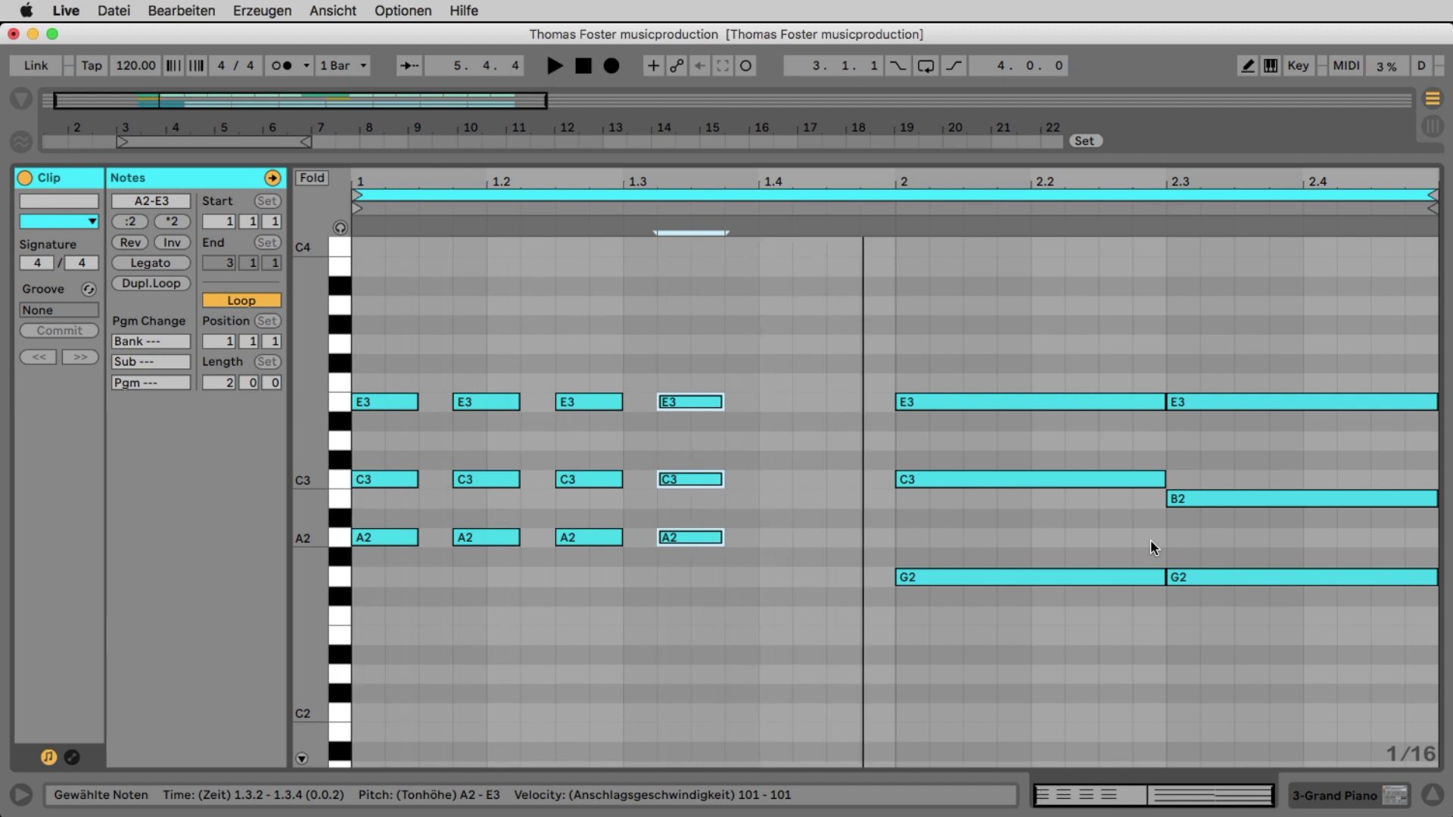
key(super+d)
key(Right)
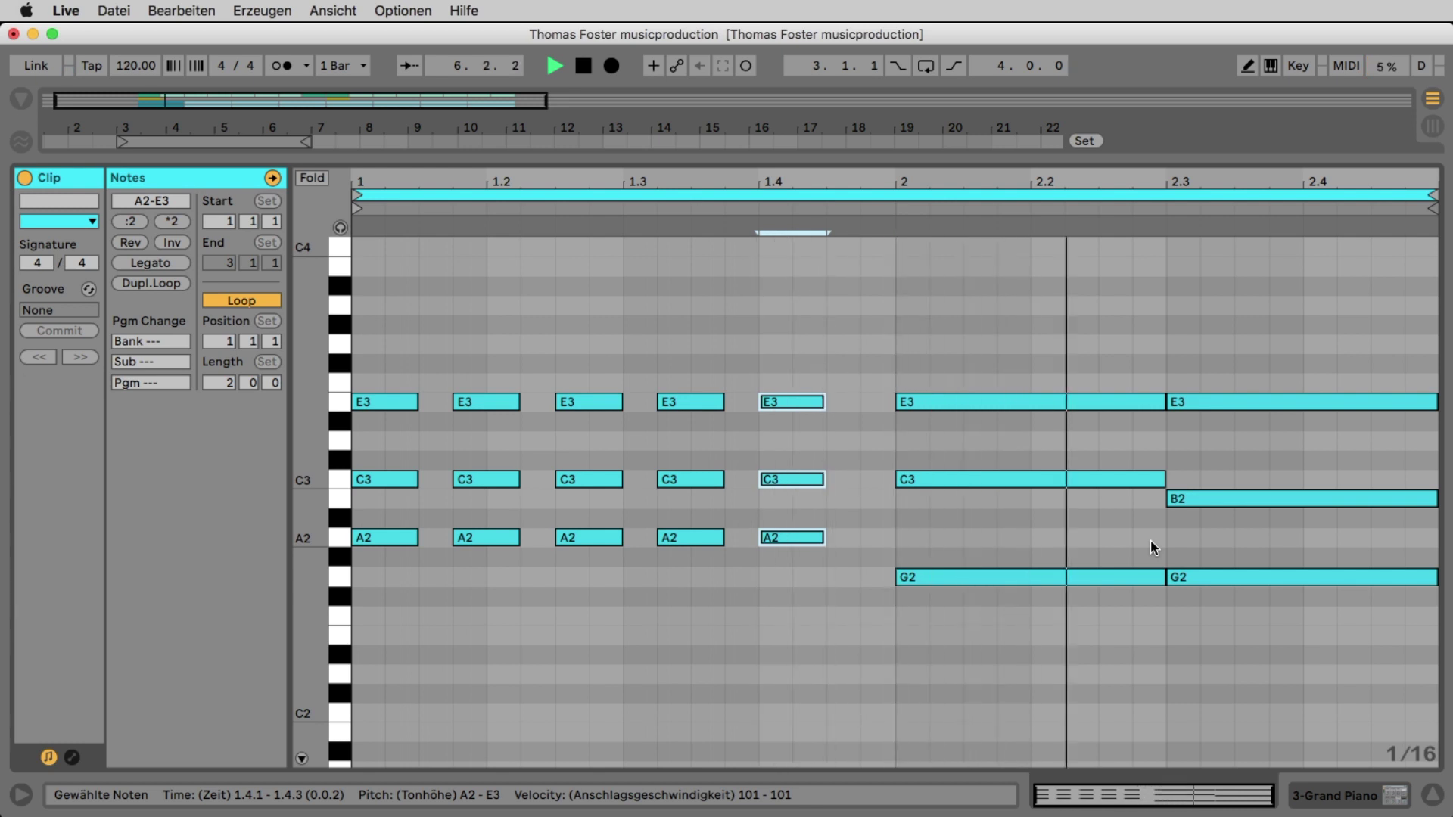
key(space)
Add a sixth A2-C3-E3 chord at 1.4.4 and shorten it to one sixteenth so it ends at 2.1.1.
key(super+d)
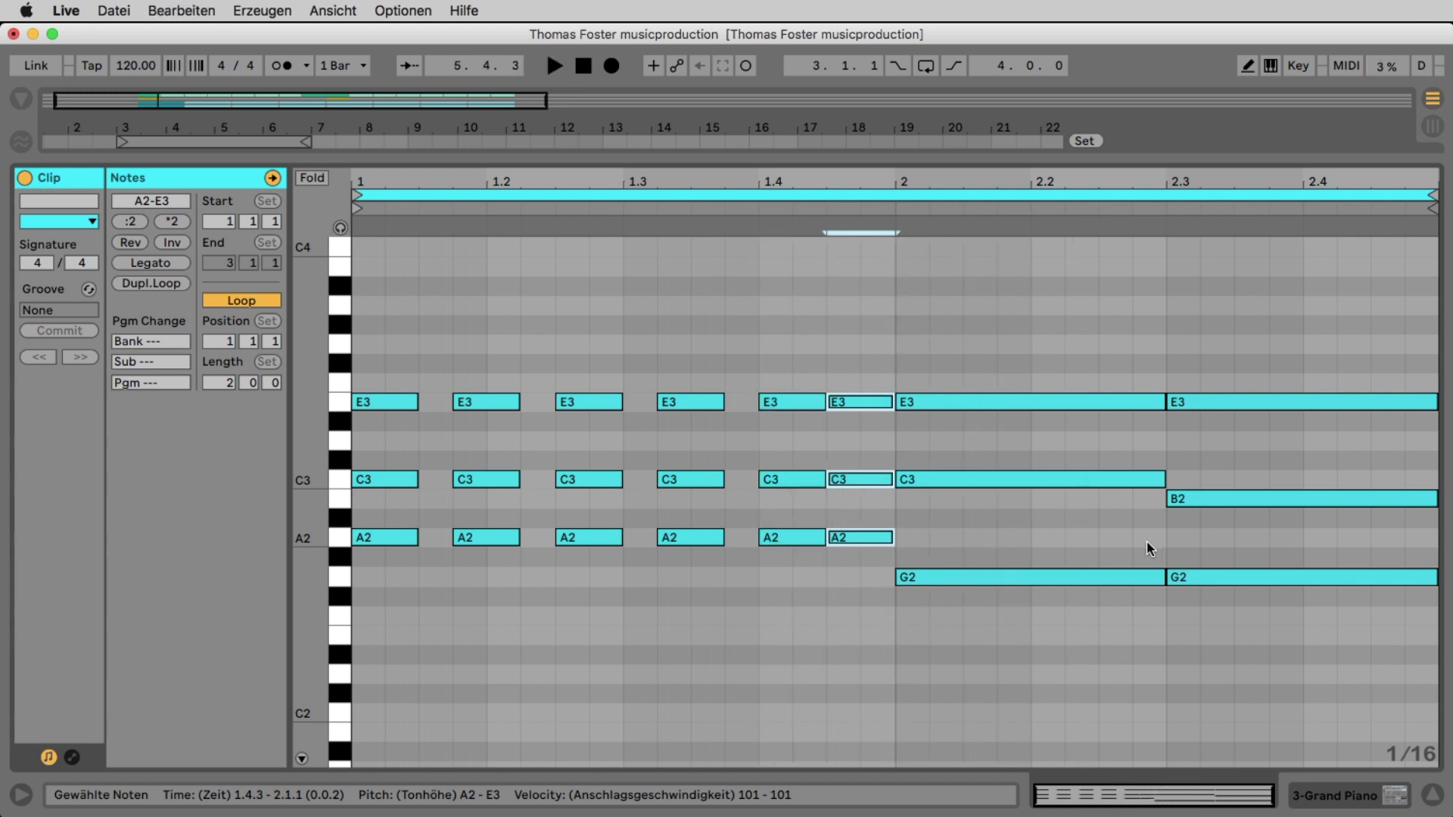
key(Right)
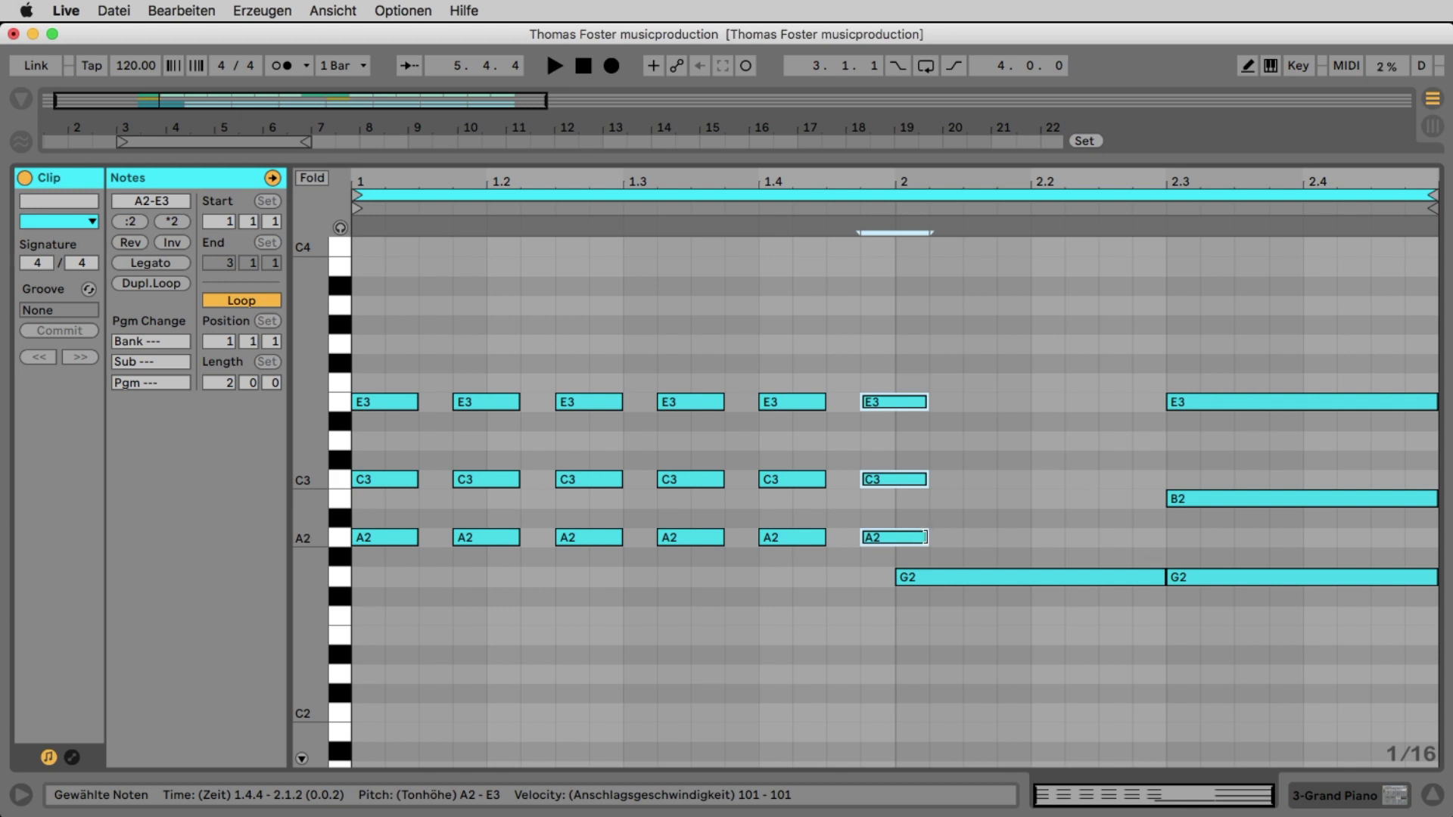
drag(925, 538, 896, 537)
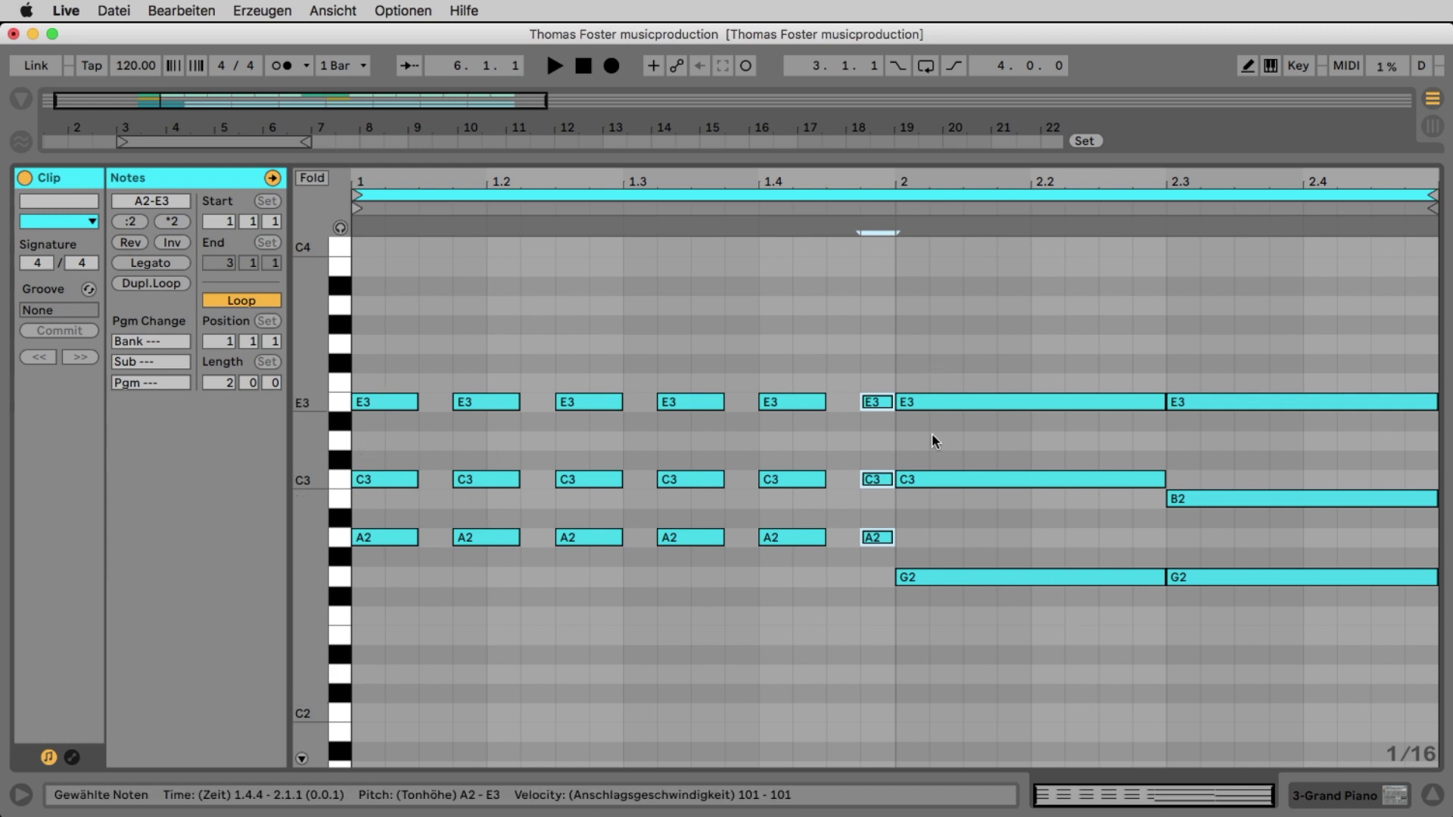
Shorten the G2-C3-E3 chord at bar 2 to two sixteenths and place copies at 2.1.4 and 2.2.3.
drag(1037, 280, 1053, 622)
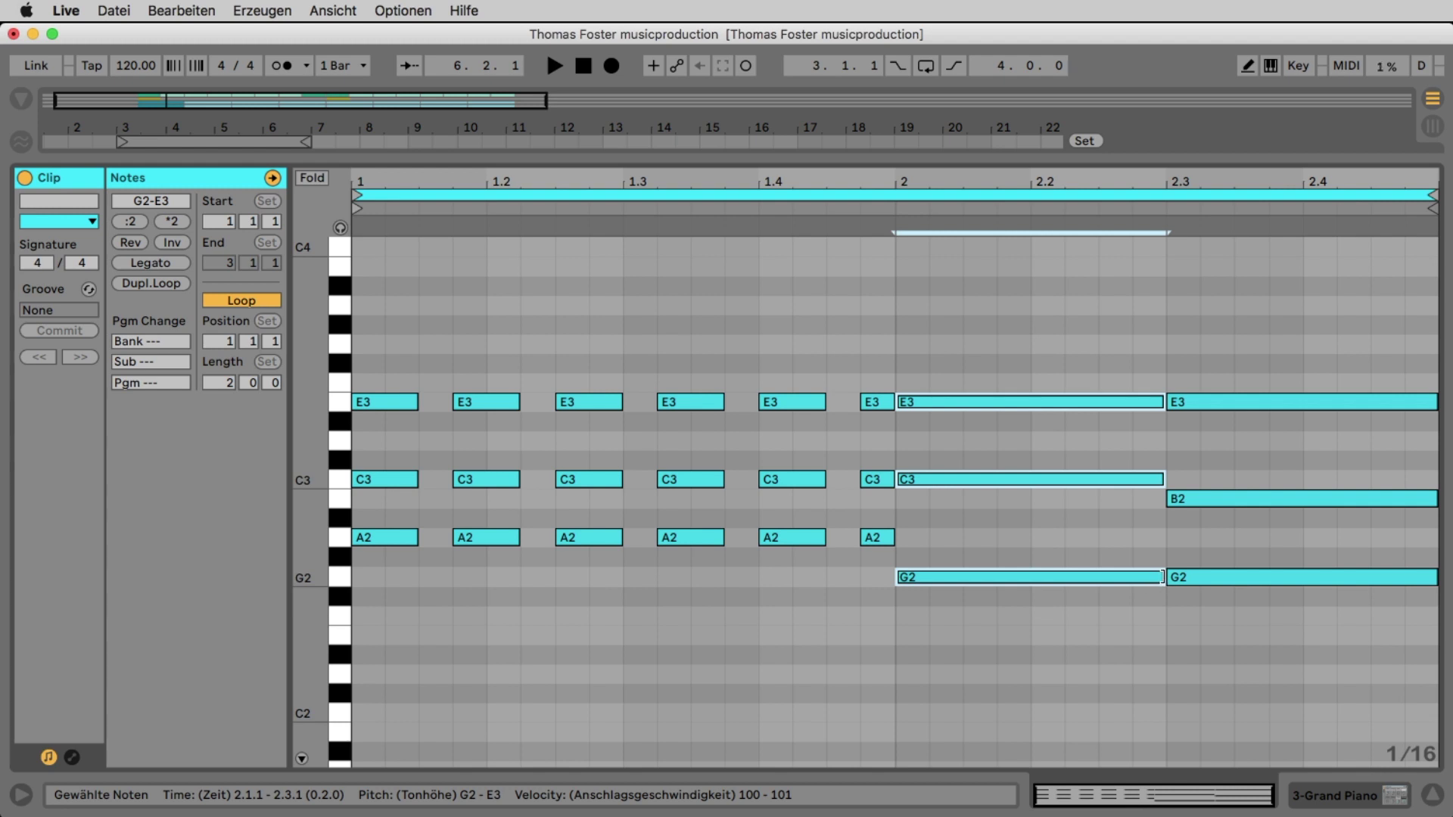
drag(1162, 576, 962, 577)
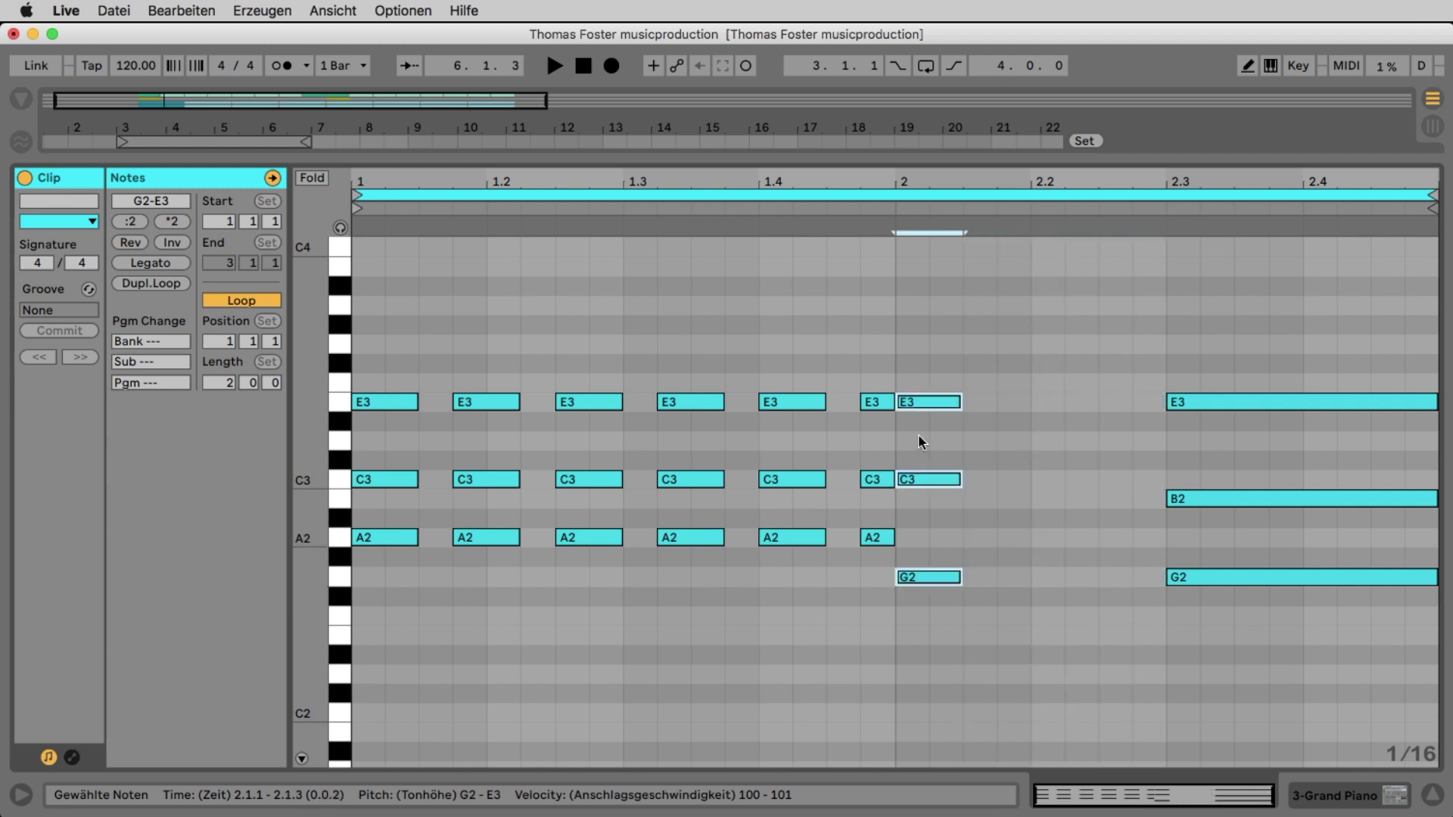
key(super+d)
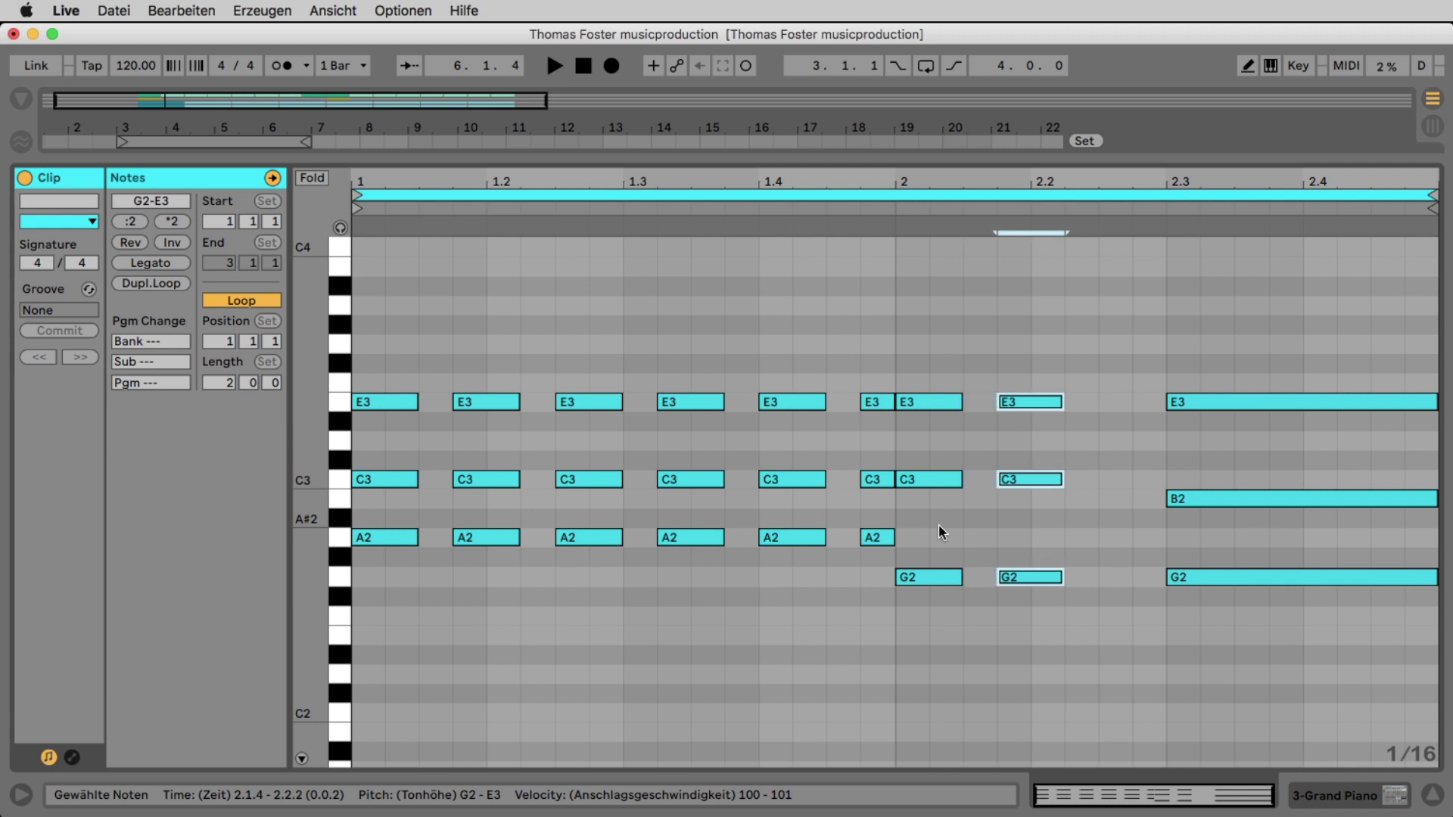
key(super+d)
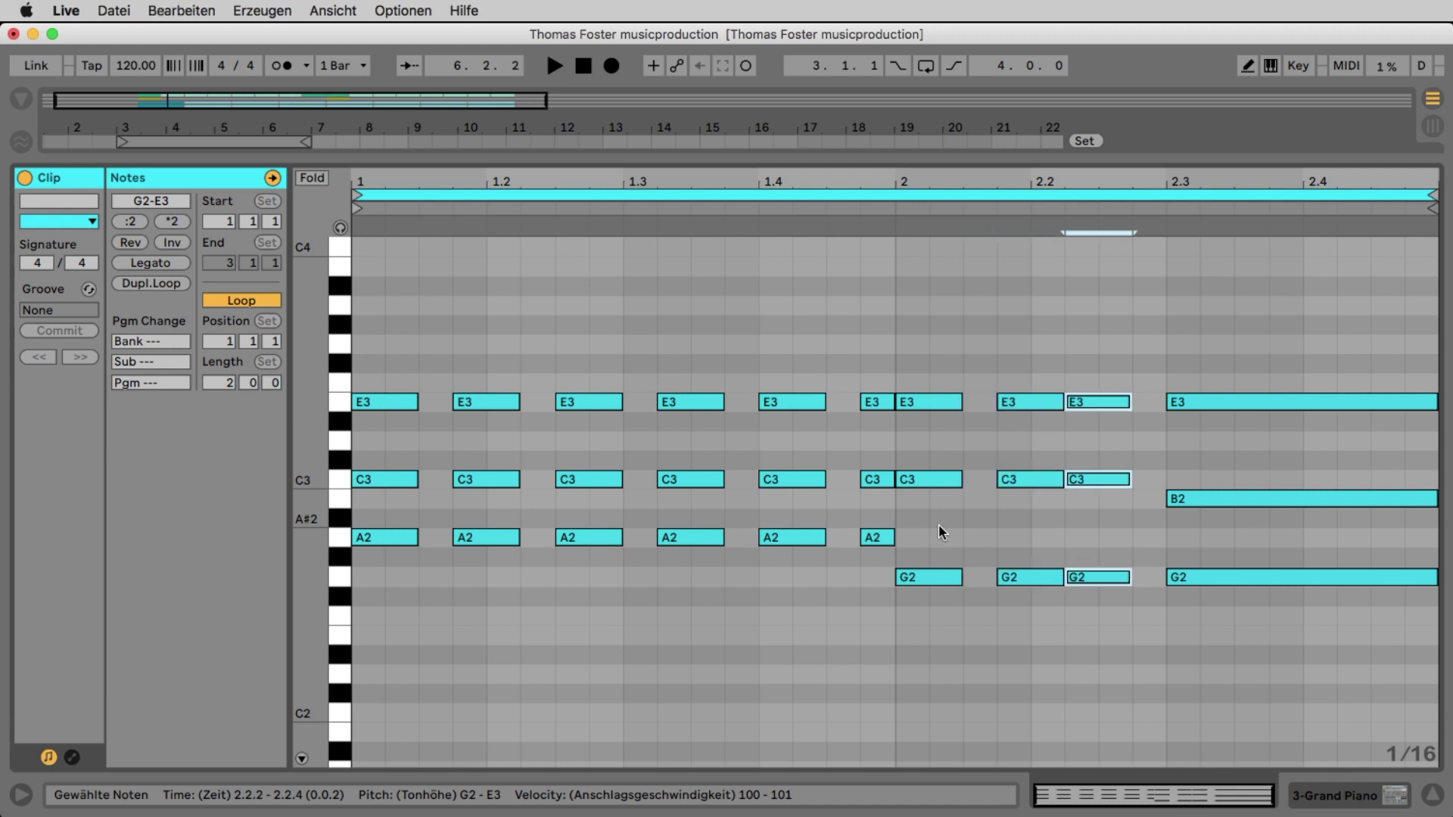
key(Right)
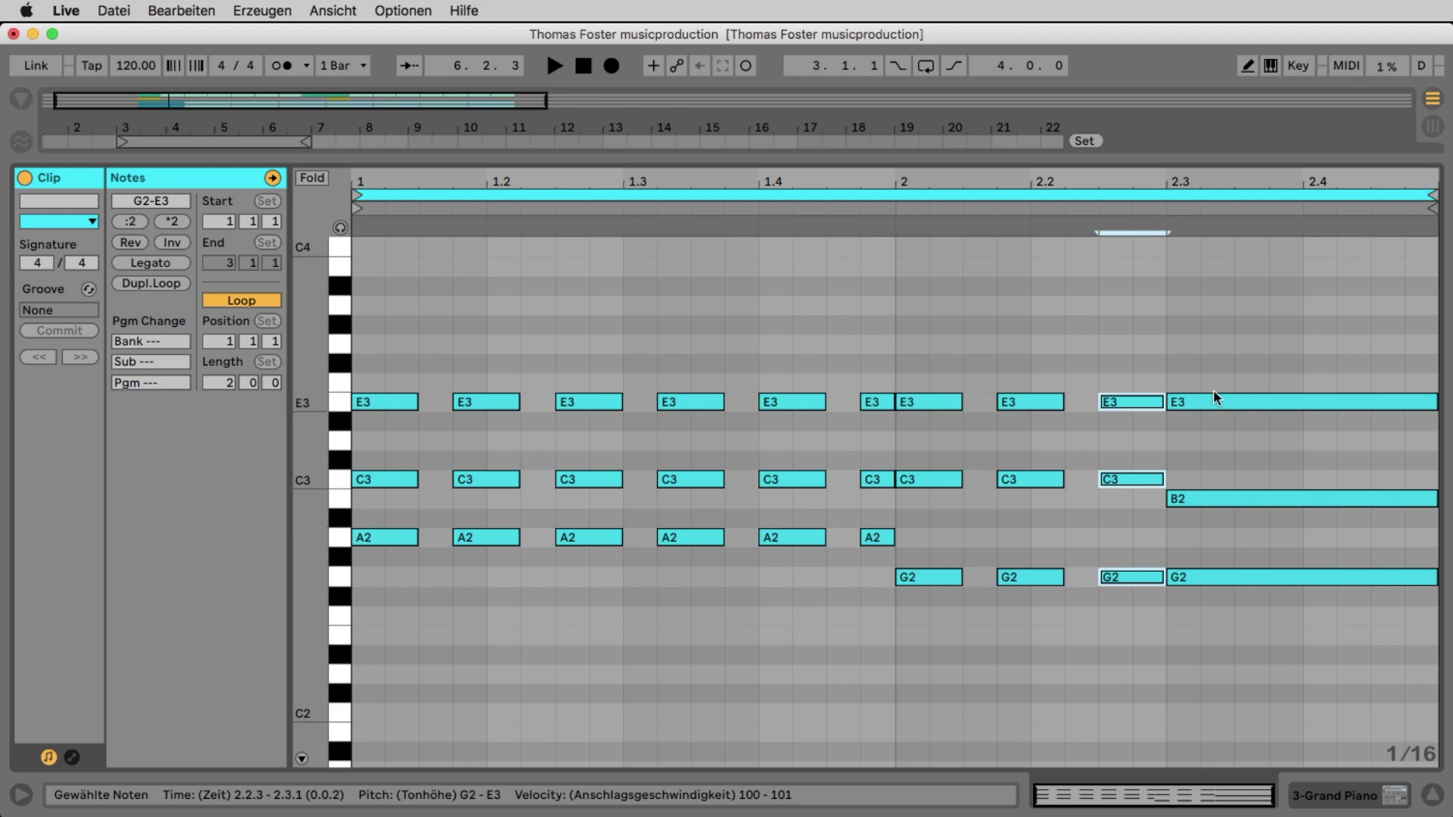
Shorten the G2-B2-E3 chord at 2.3 to two sixteenths, place copies at 2.3.4 and 2.4.3, and play the clip.
drag(1260, 326, 1269, 618)
key(shift+Left)
key(shift+Left)
key(shift+Left)
key(shift+Left)
key(shift+Left)
key(shift+Left)
key(super+d)
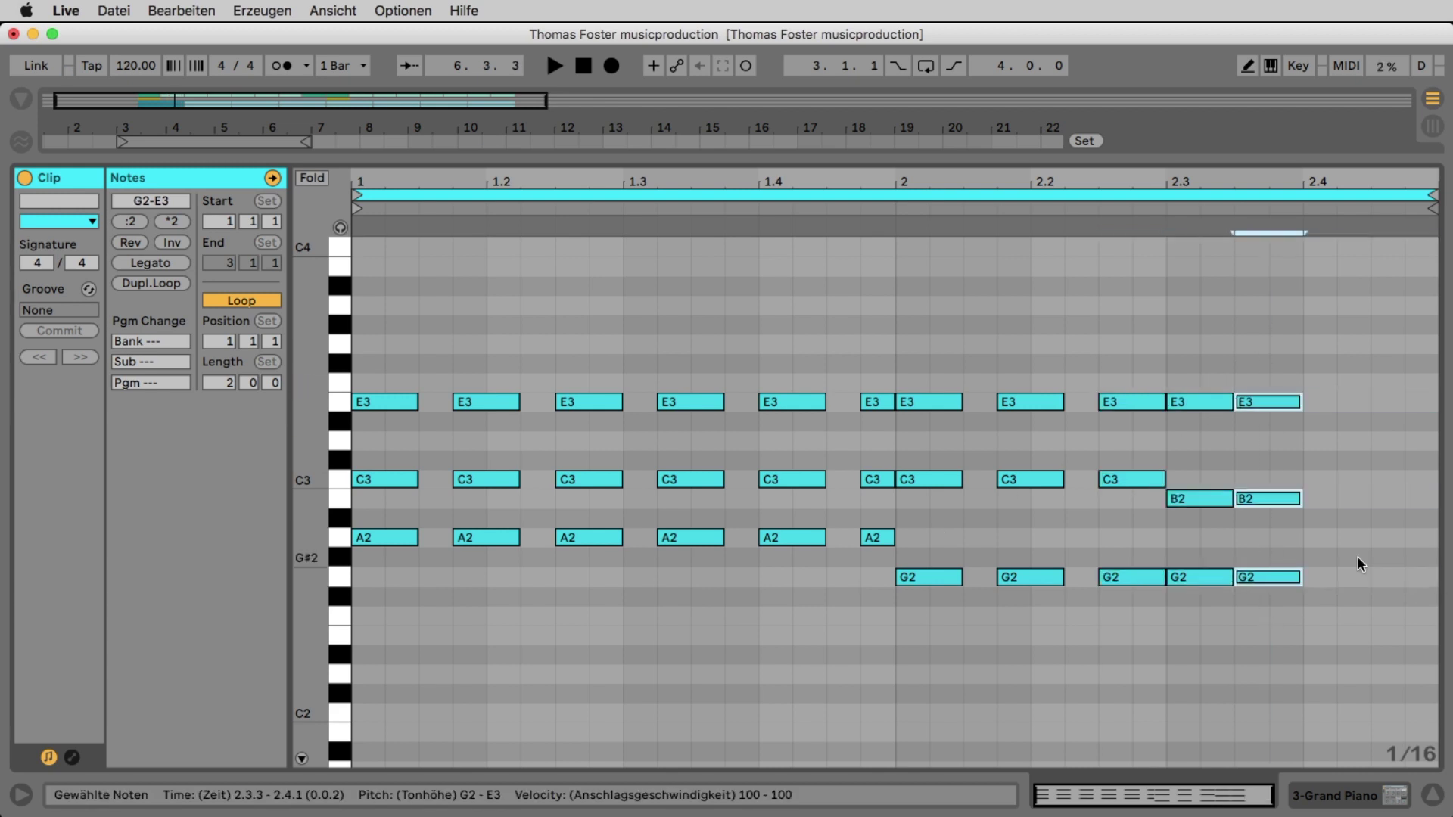
key(Right)
key(super+d)
key(Right)
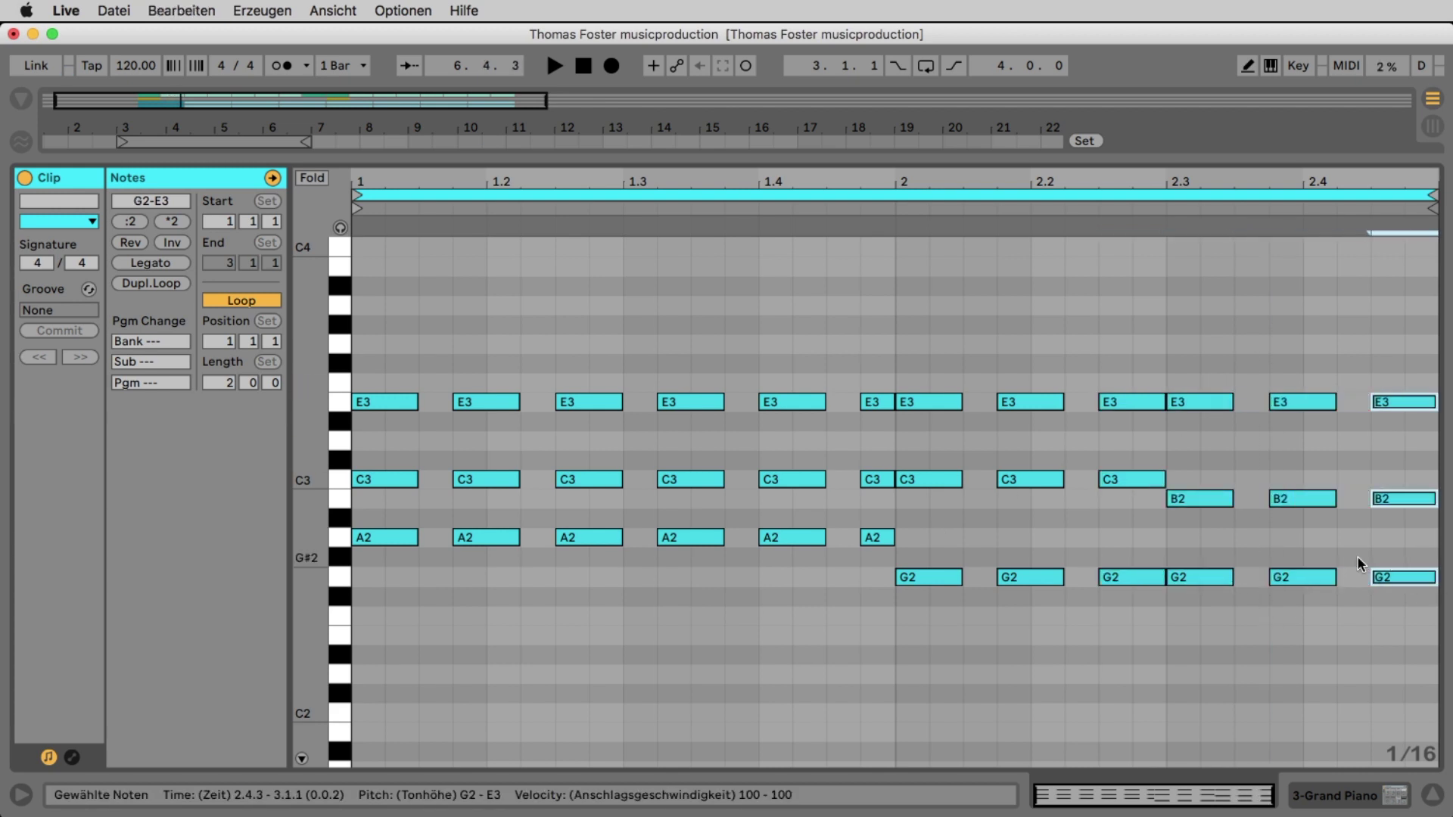
click(1109, 347)
key(space)
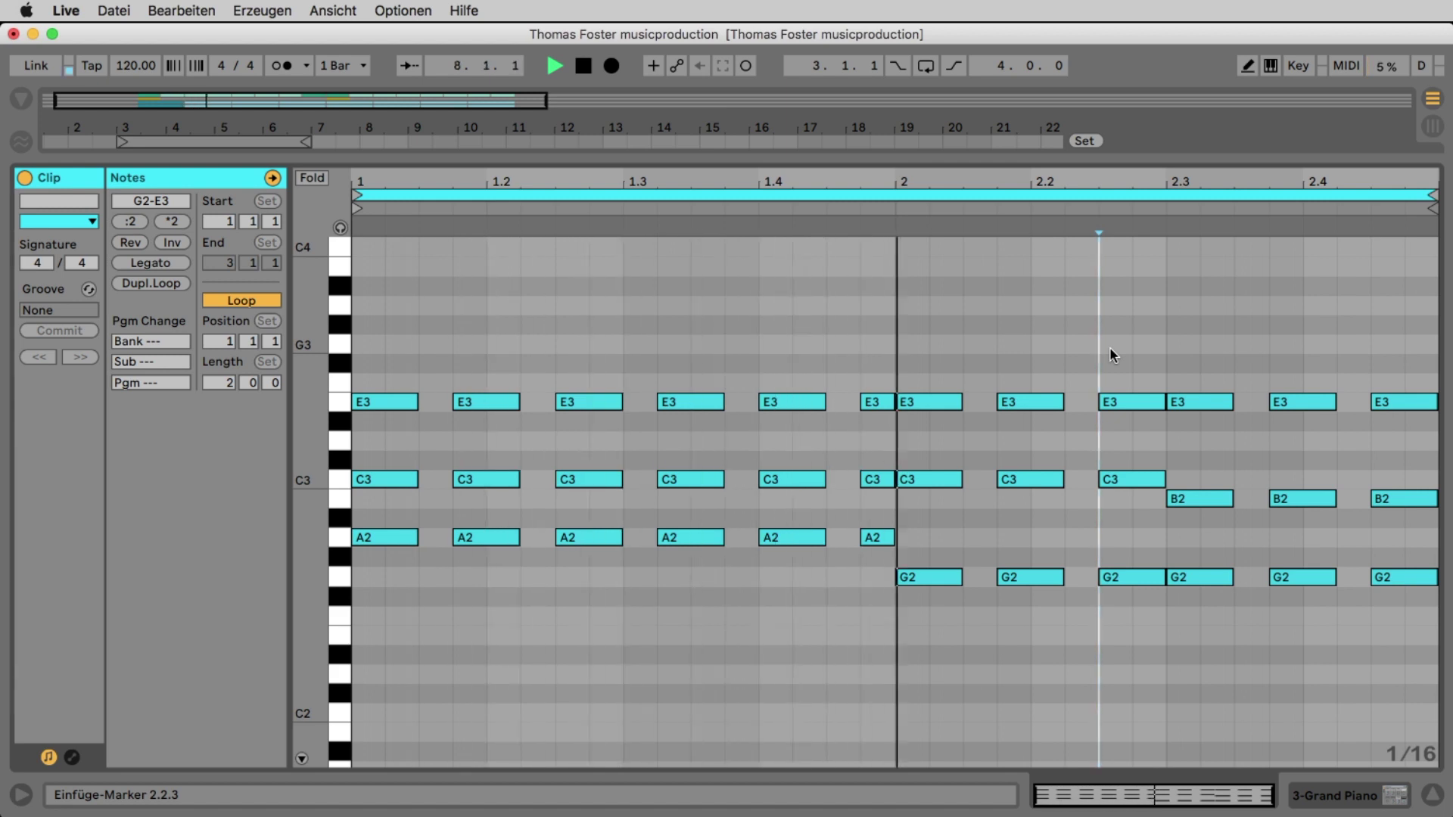
Stop playback and delete the short A2-C3-E3 chord at 1.4.4.
key(space)
mouse_move(876, 371)
mouse_down()
mouse_move(873, 574)
mouse_move(888, 579)
mouse_up()
key(Delete)
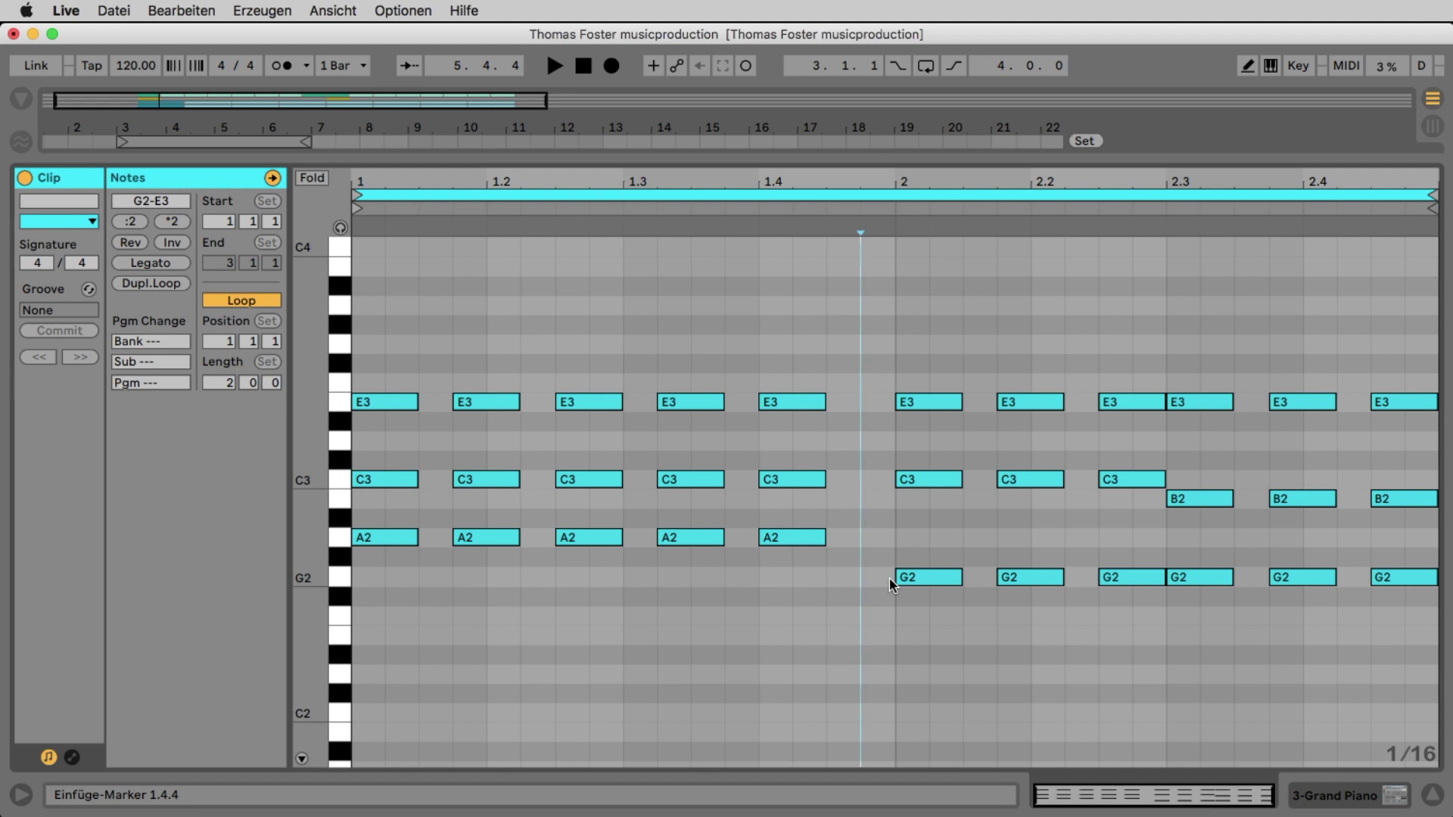
Move the A2-C3-E3 chord from 1.4.1 to 1.4.3 so it ends at bar 2, and play the rhythm.
drag(806, 350, 773, 658)
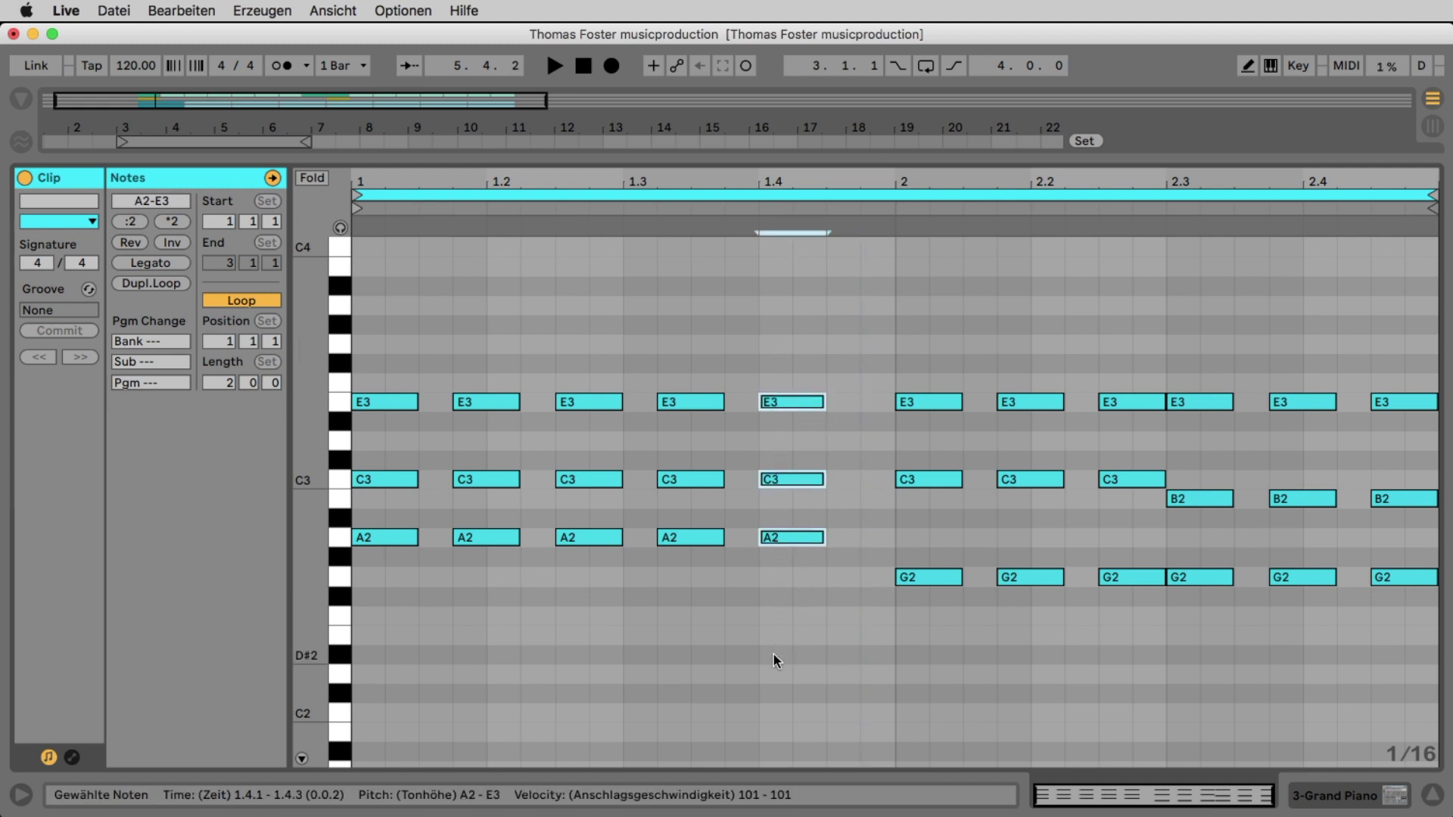
key(Right)
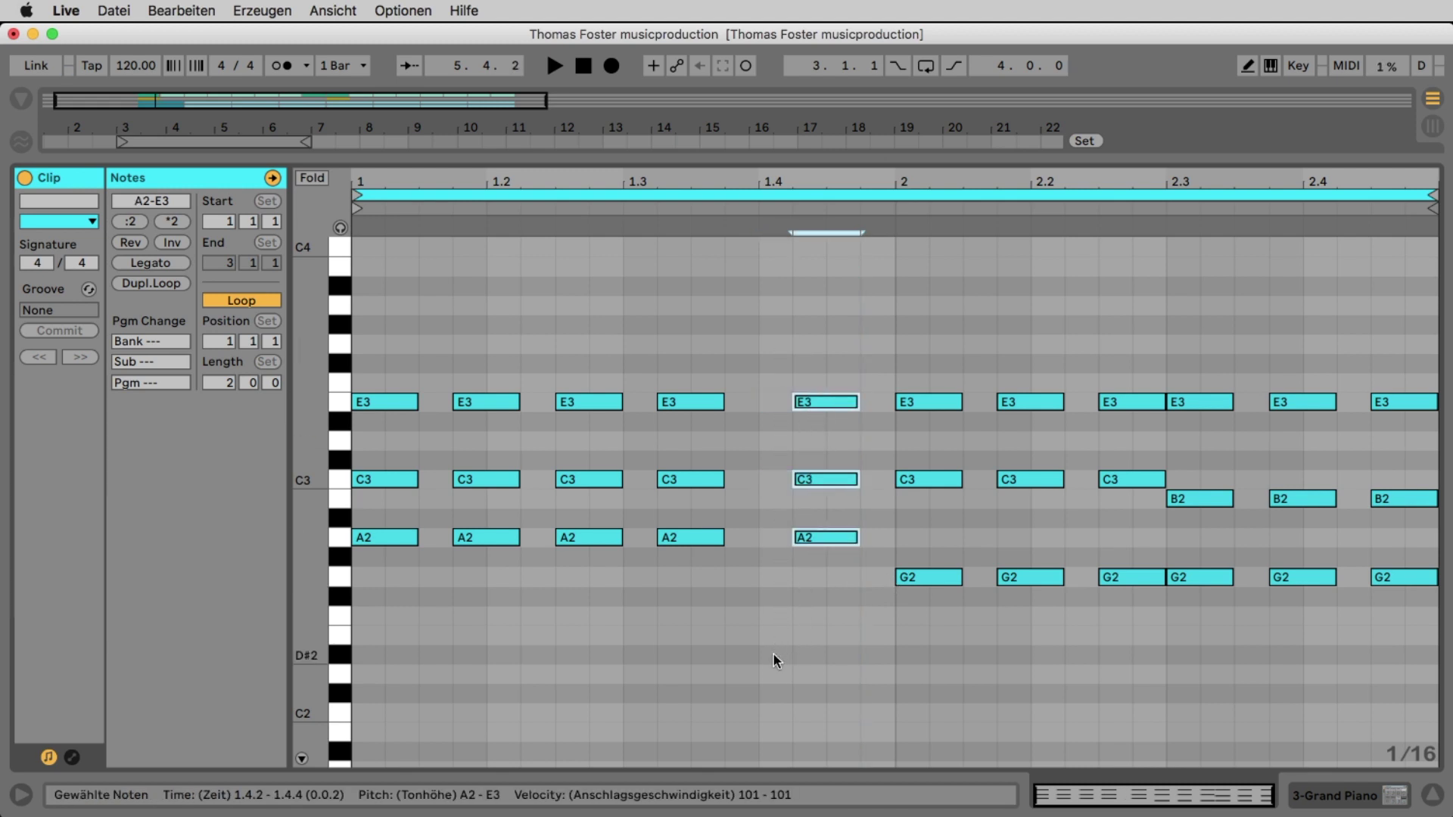
key(Right)
key(space)
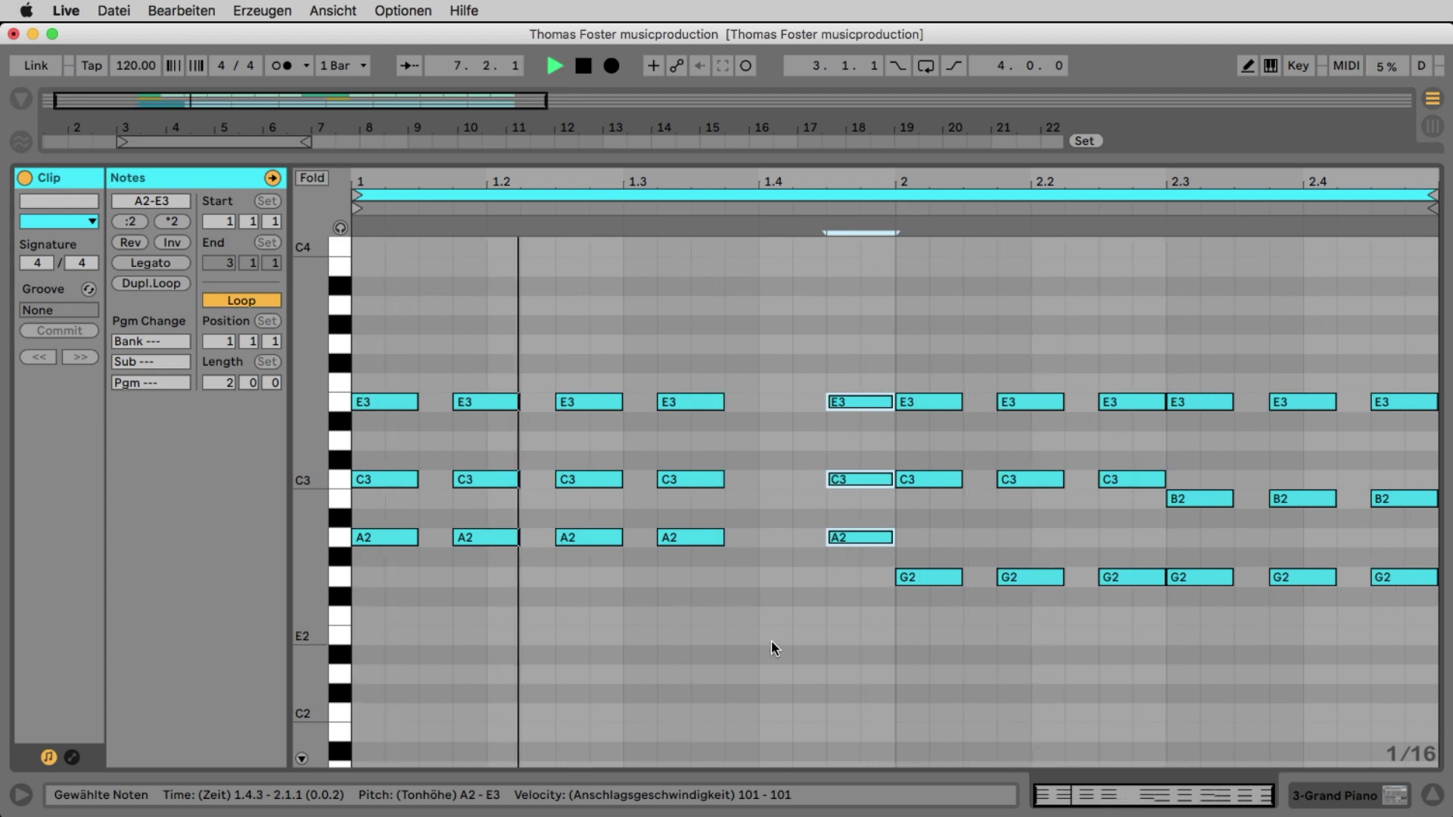
key(space)
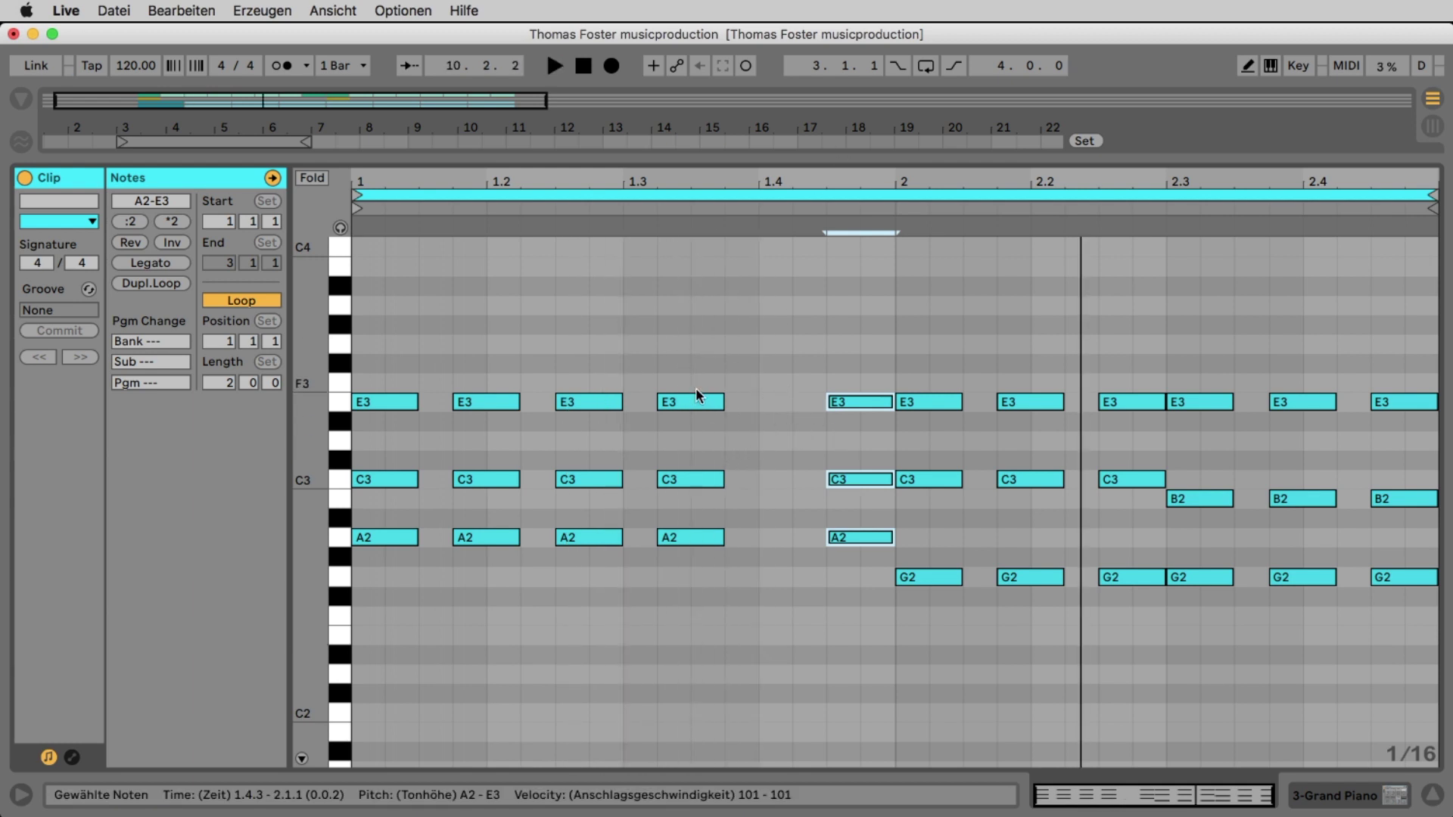
Copy the A2-C3-E3 chord at 1.4.3 to 1.4.1, keeping the original in place.
click(861, 320)
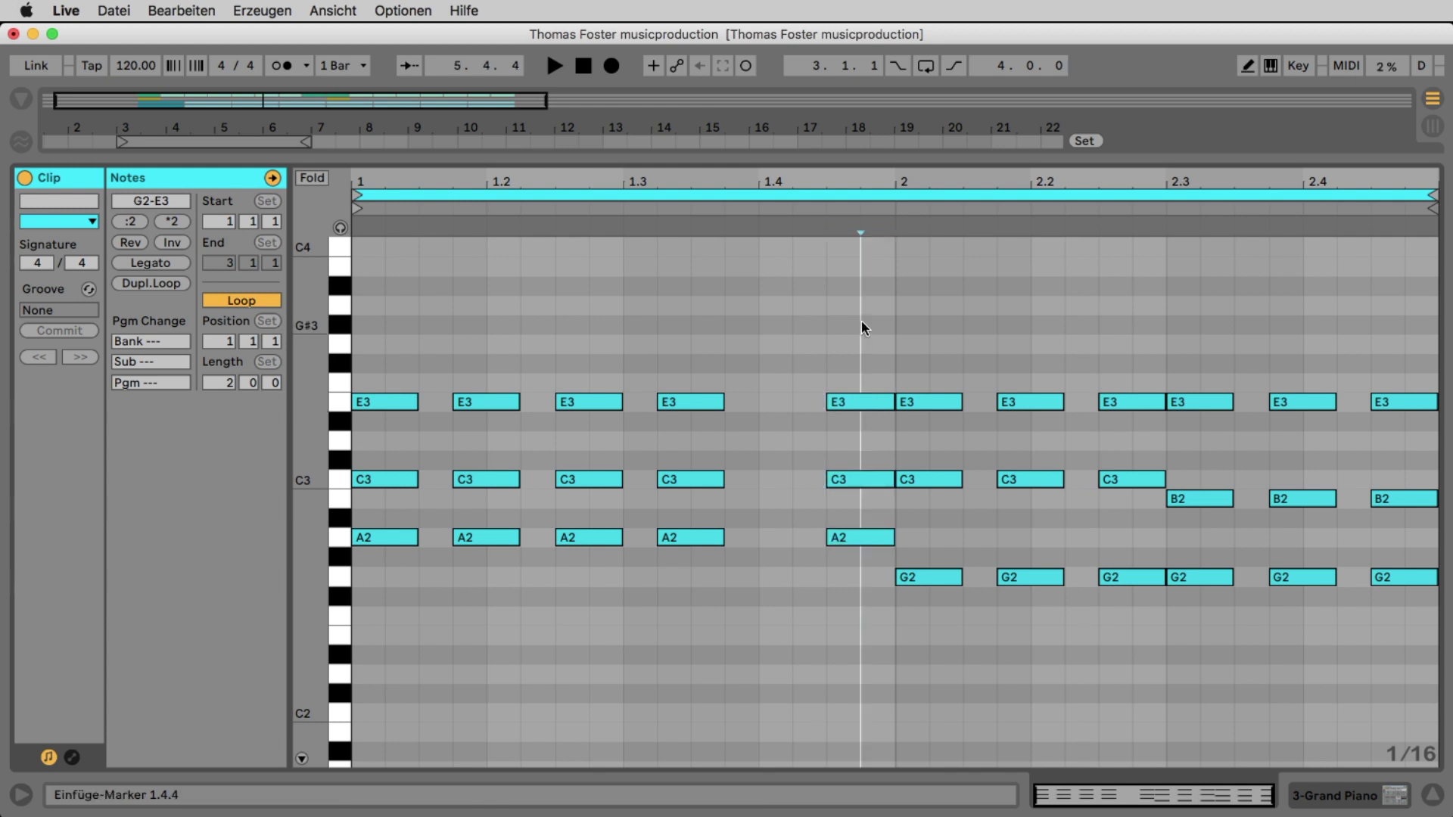
drag(861, 320, 875, 558)
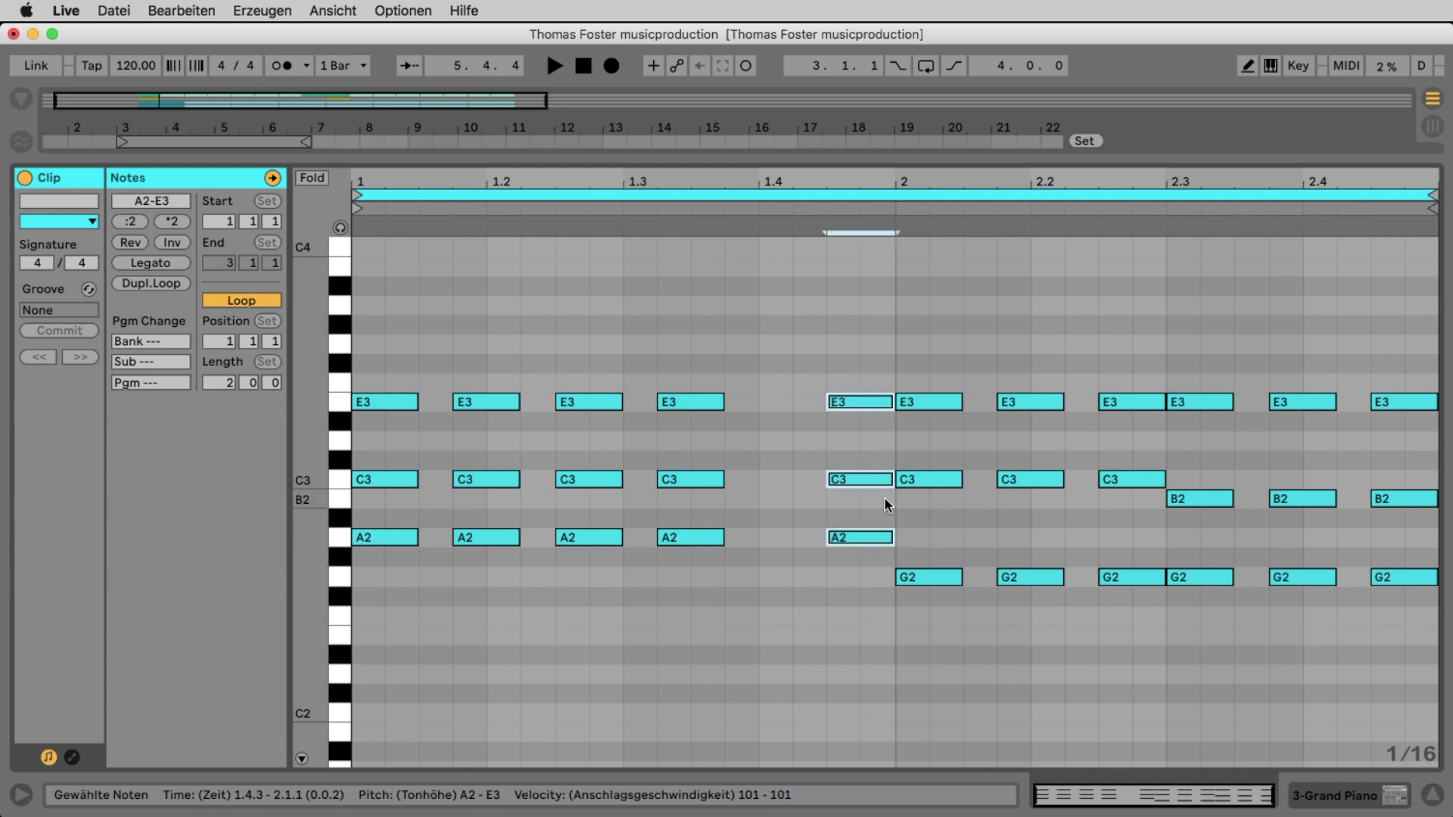
drag(869, 403, 788, 402)
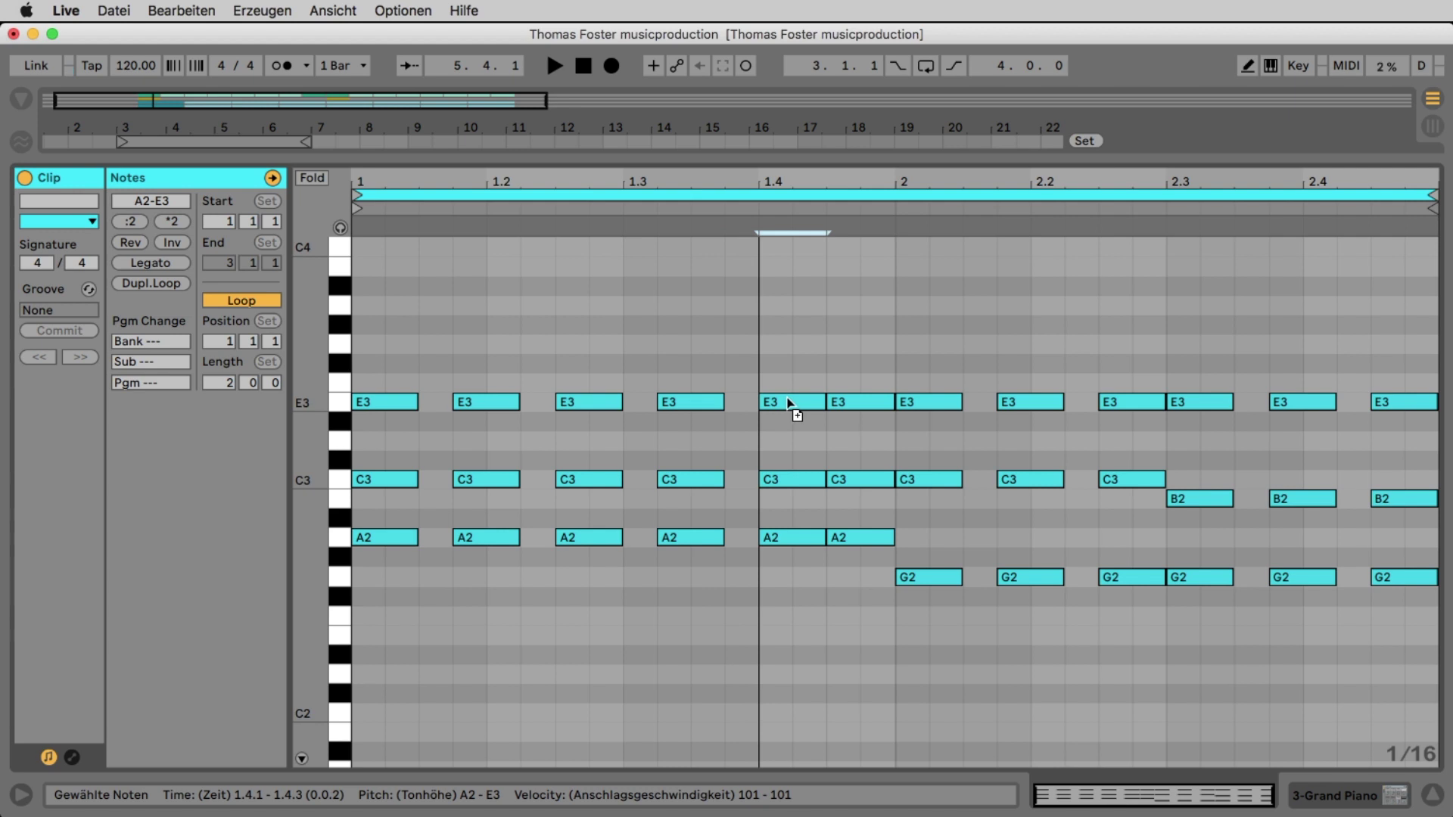
Play the finished piano rhythm, return to the arrangement and stop playback.
key(space)
click(811, 666)
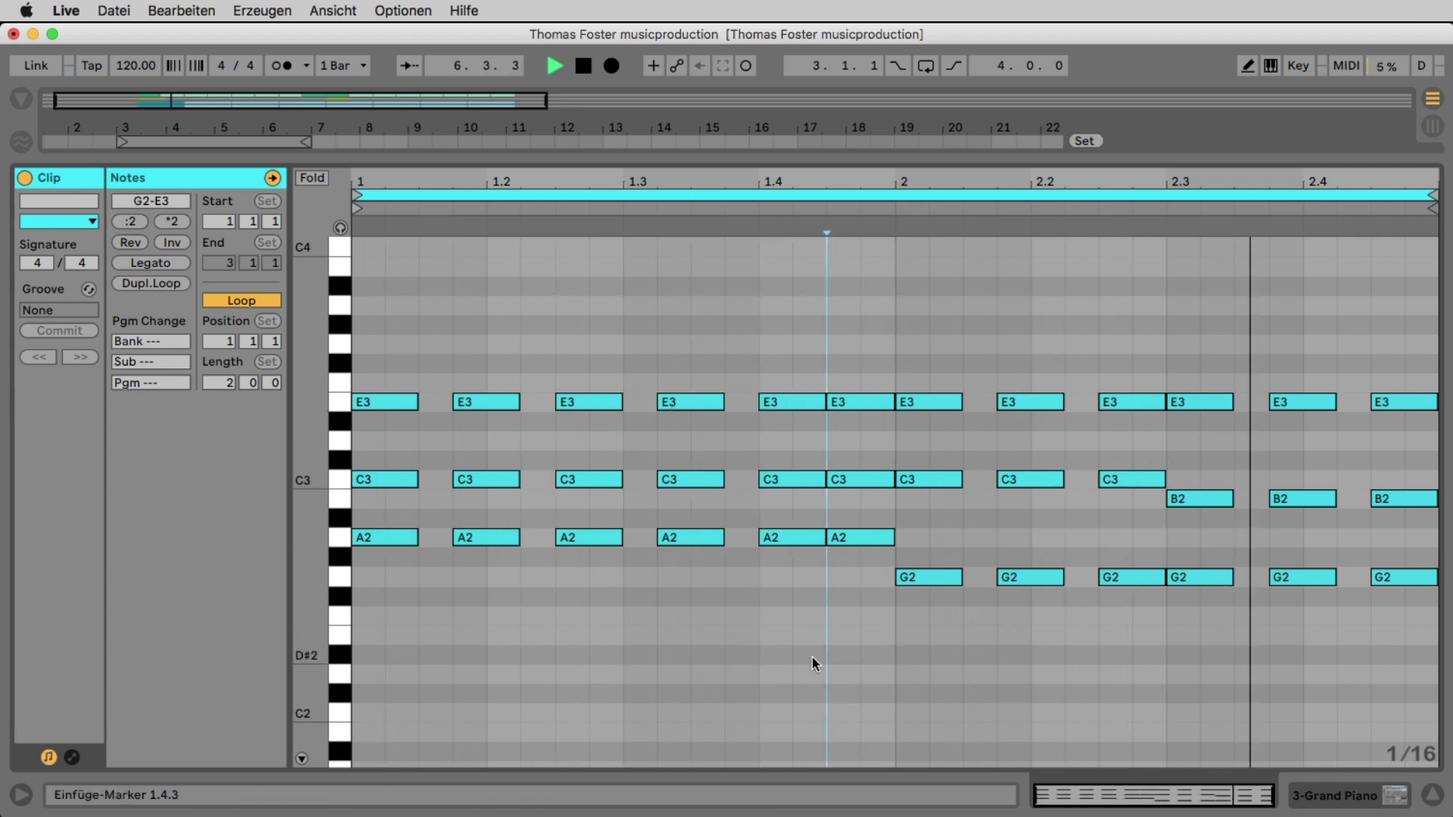
drag(909, 151, 989, 720)
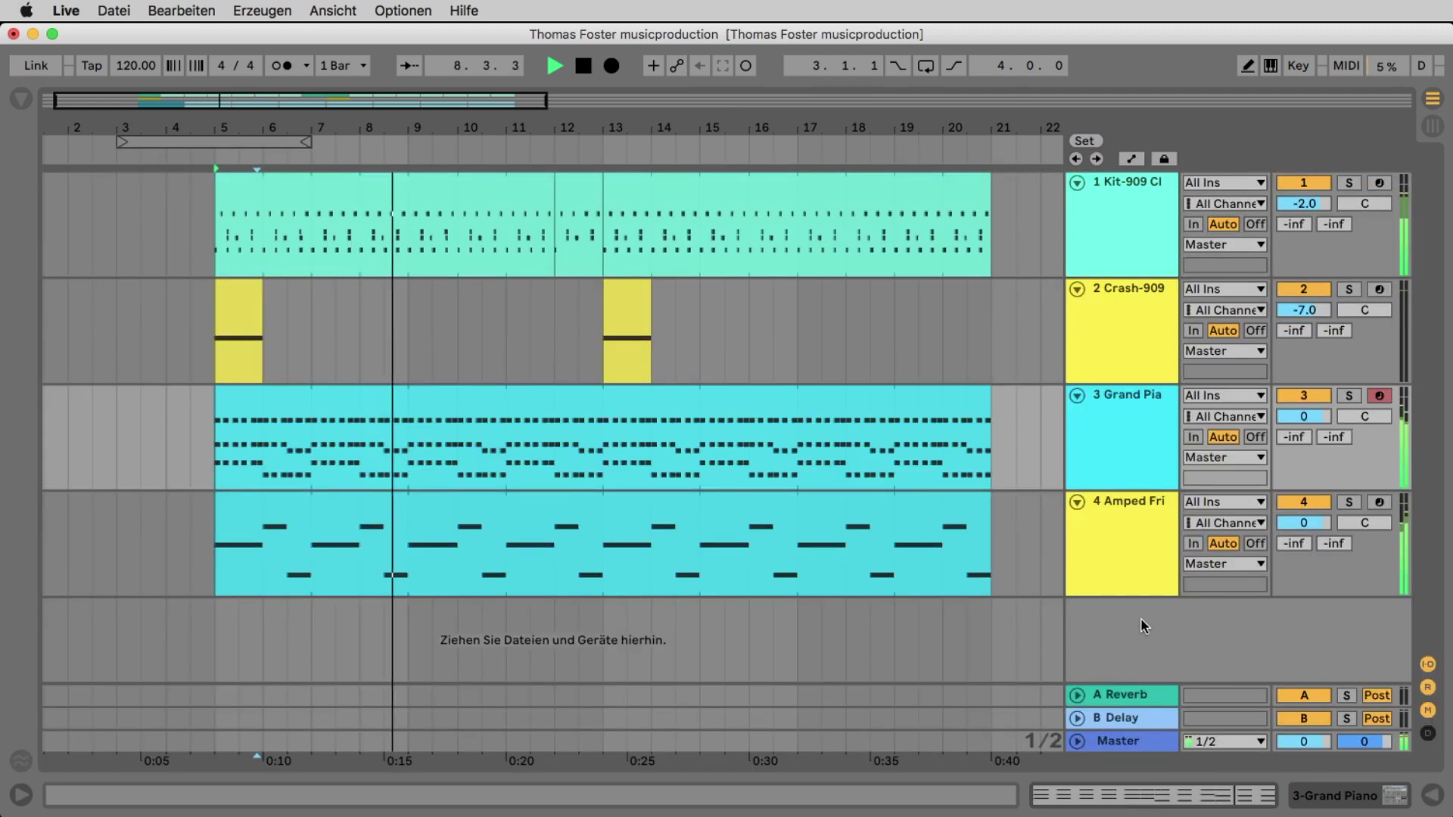
key(space)
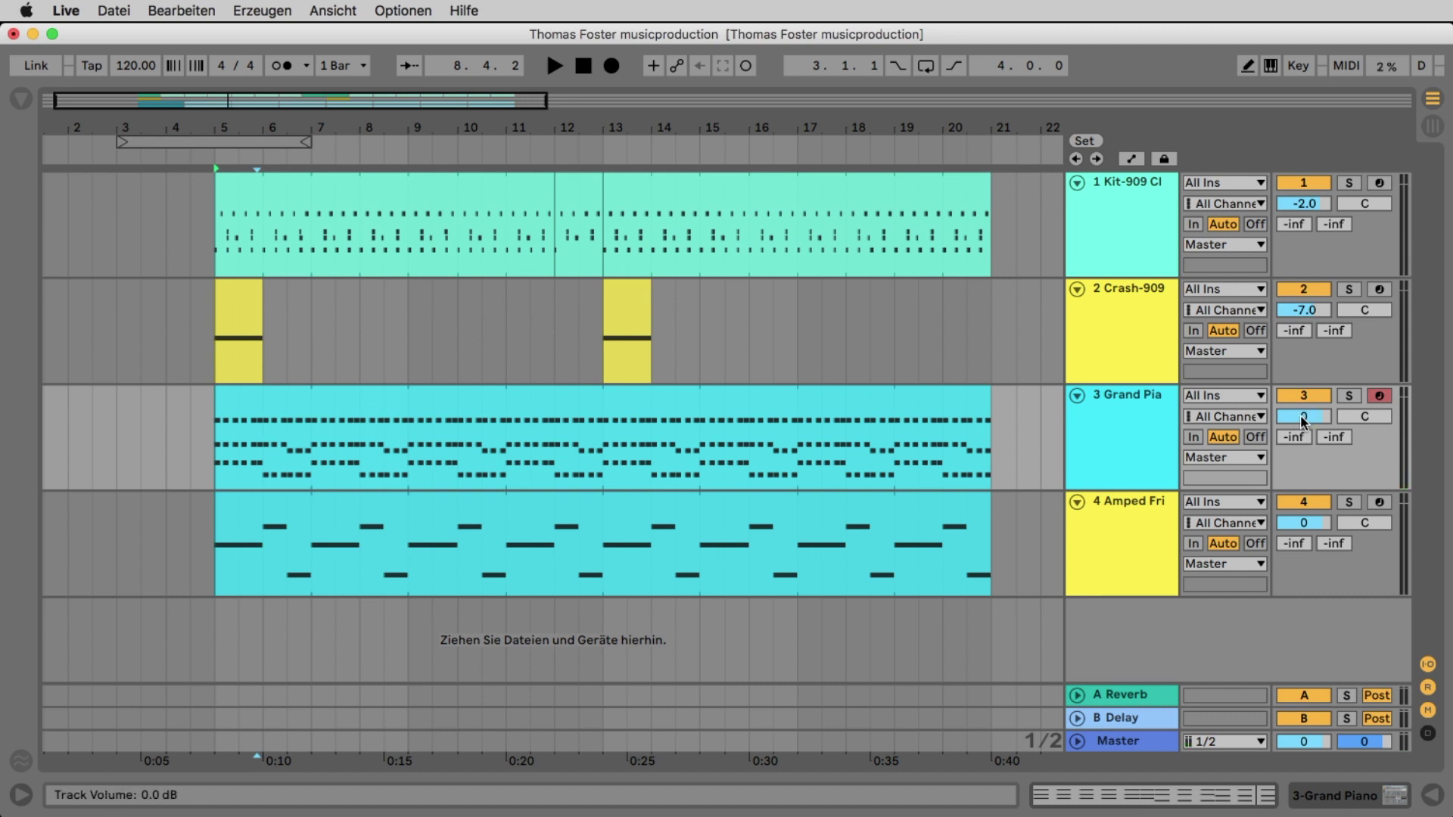
Mute the Grand Piano track's volume, play the arrangement and raise it to -8 dB, and stop playback.
mouse_move(1304, 422)
mouse_down()
mouse_move(1304, 522)
mouse_move(1305, 421)
mouse_up()
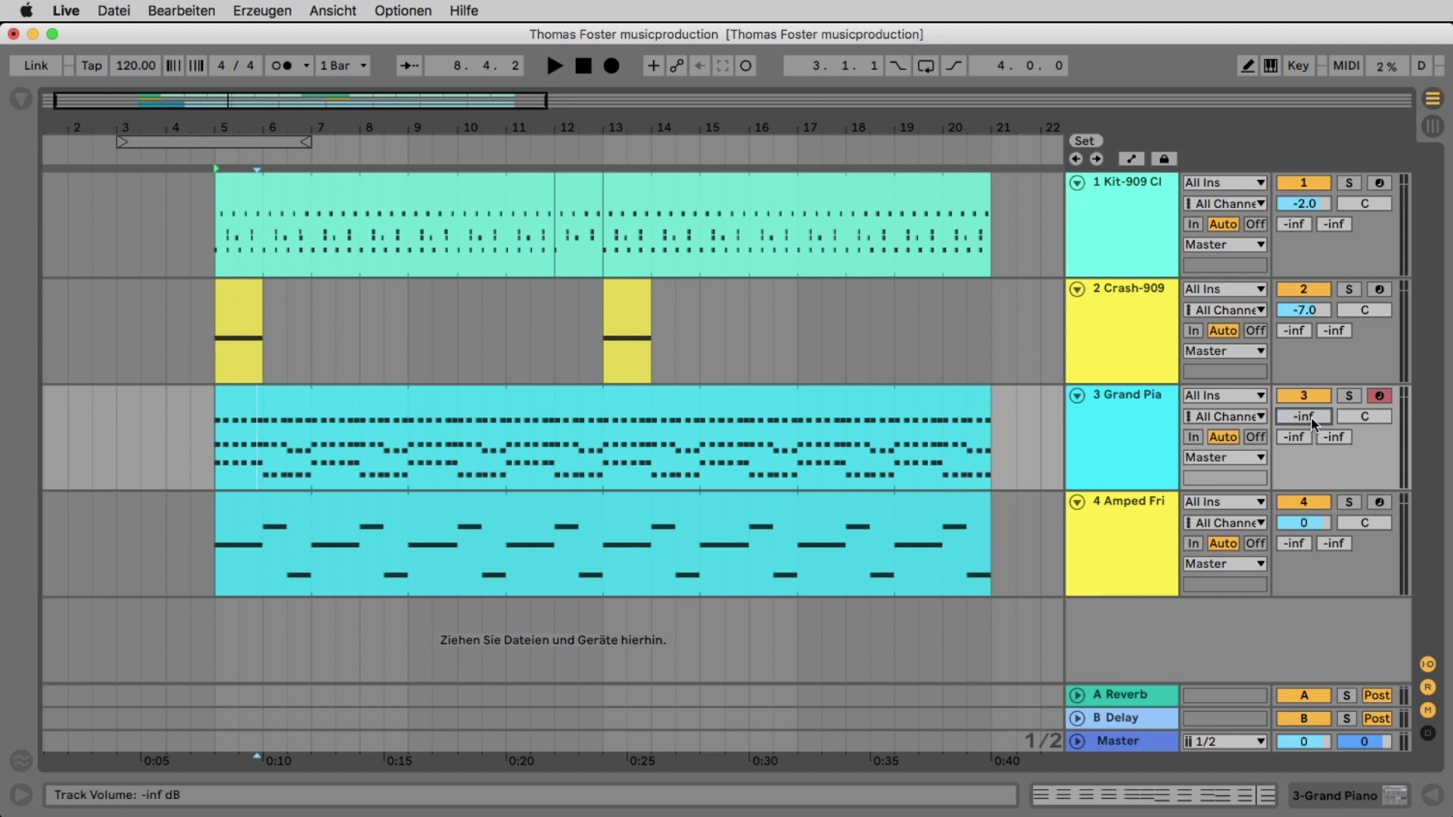
drag(1311, 421, 1305, 416)
key(space)
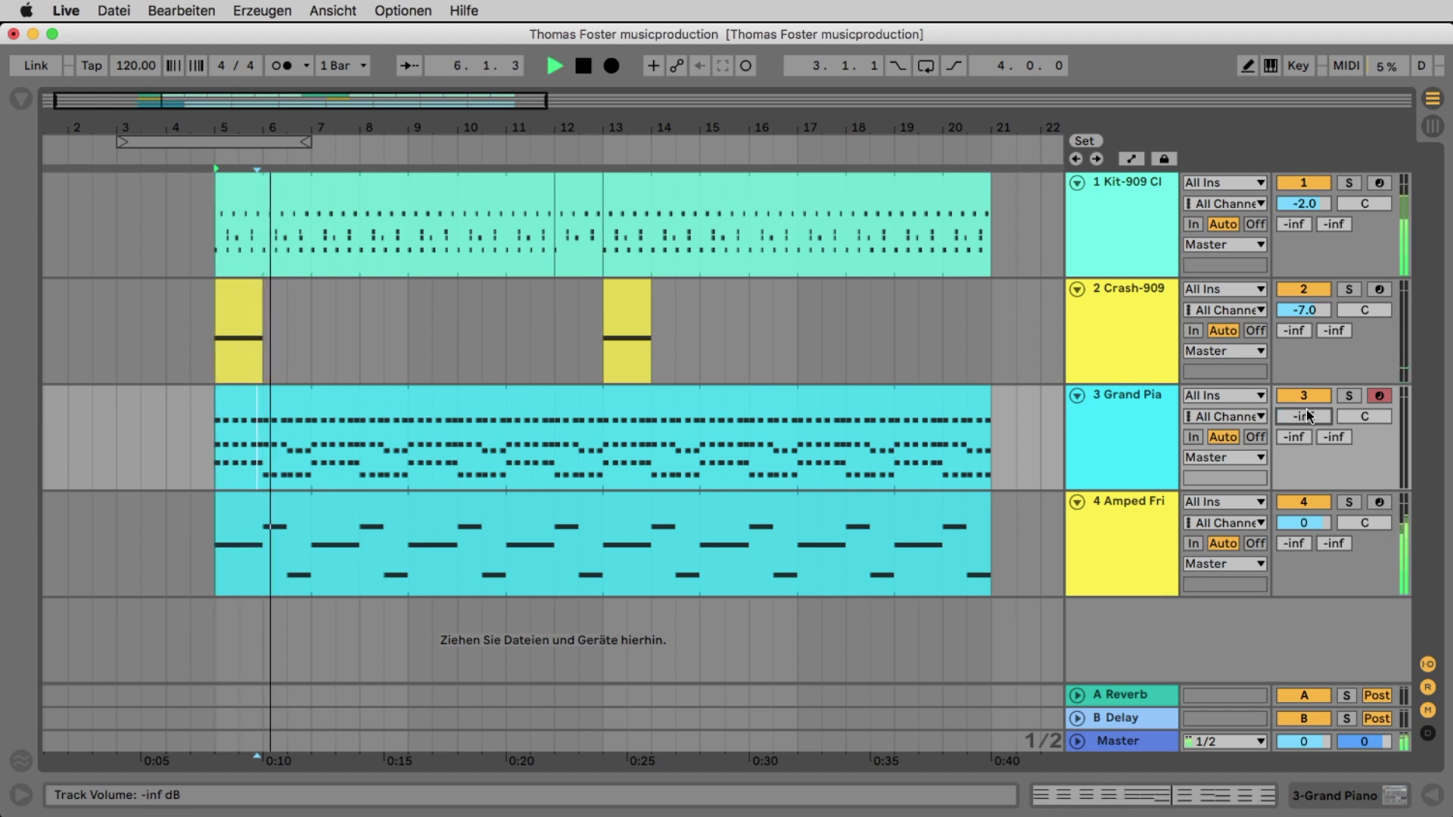
drag(1306, 410, 1306, 366)
key(space)
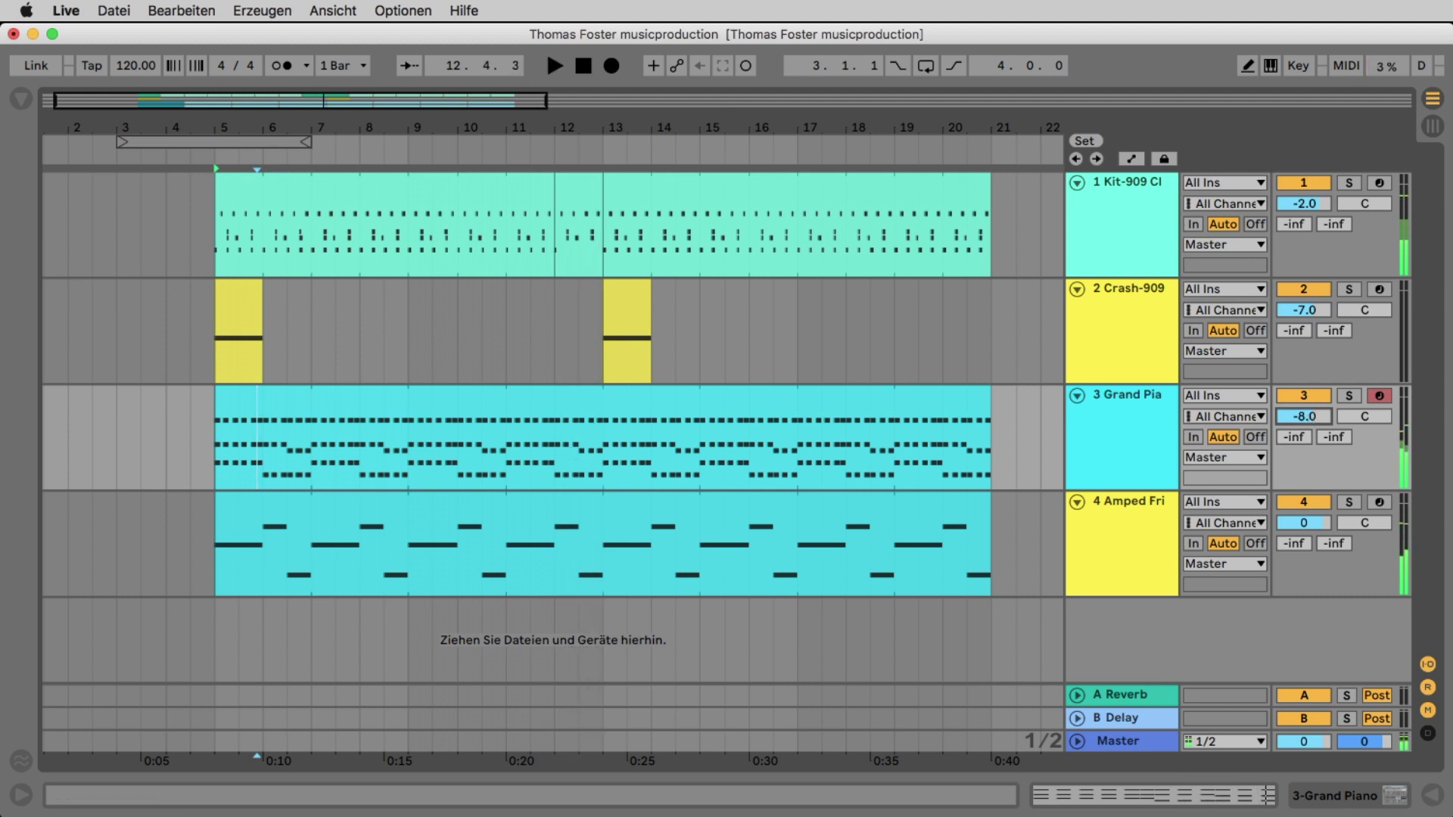
key(super+Tab)
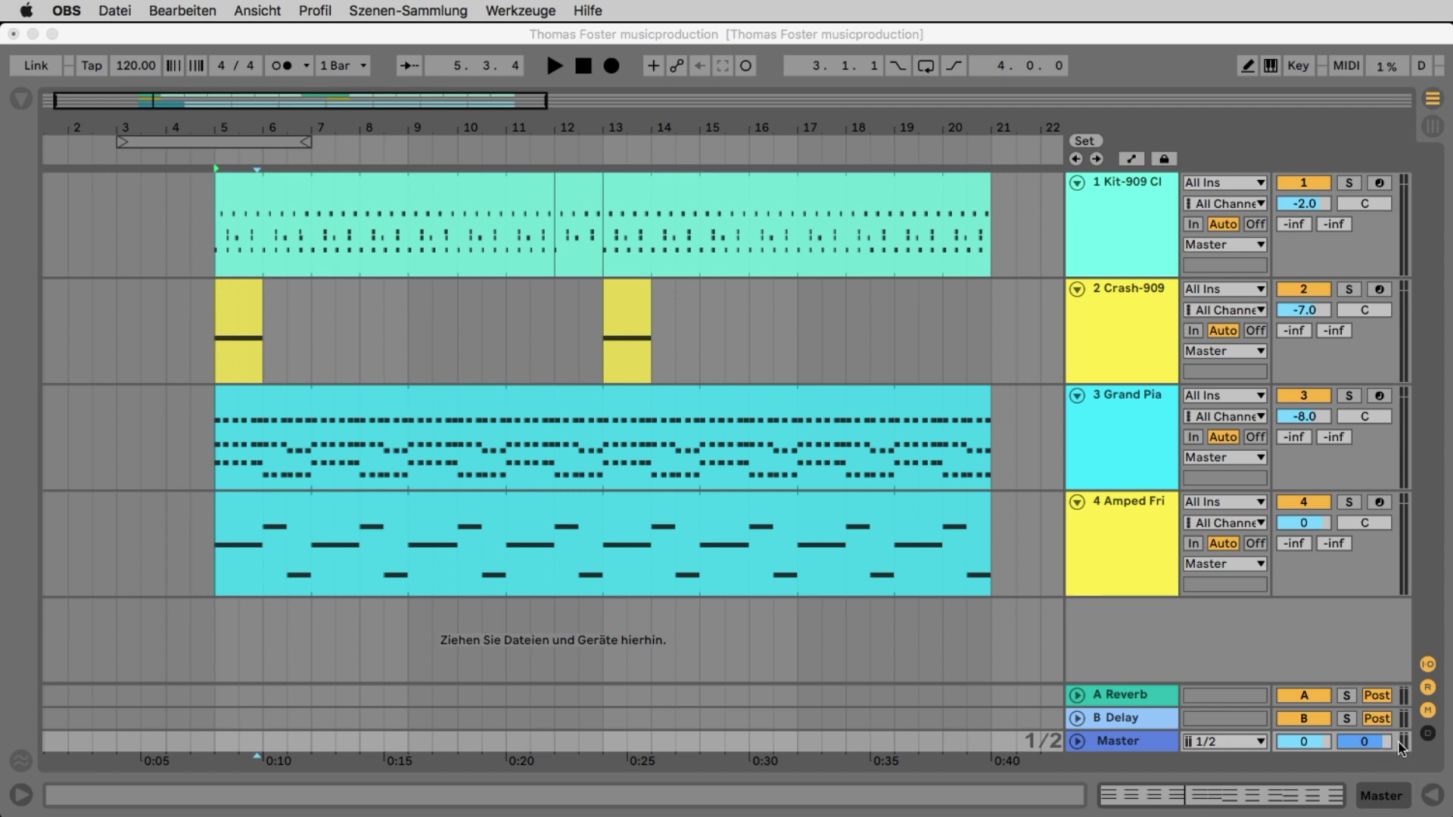
Show the Master track's devices and add the Limiter audio effect to the Master.
click(1129, 743)
double_click(1131, 743)
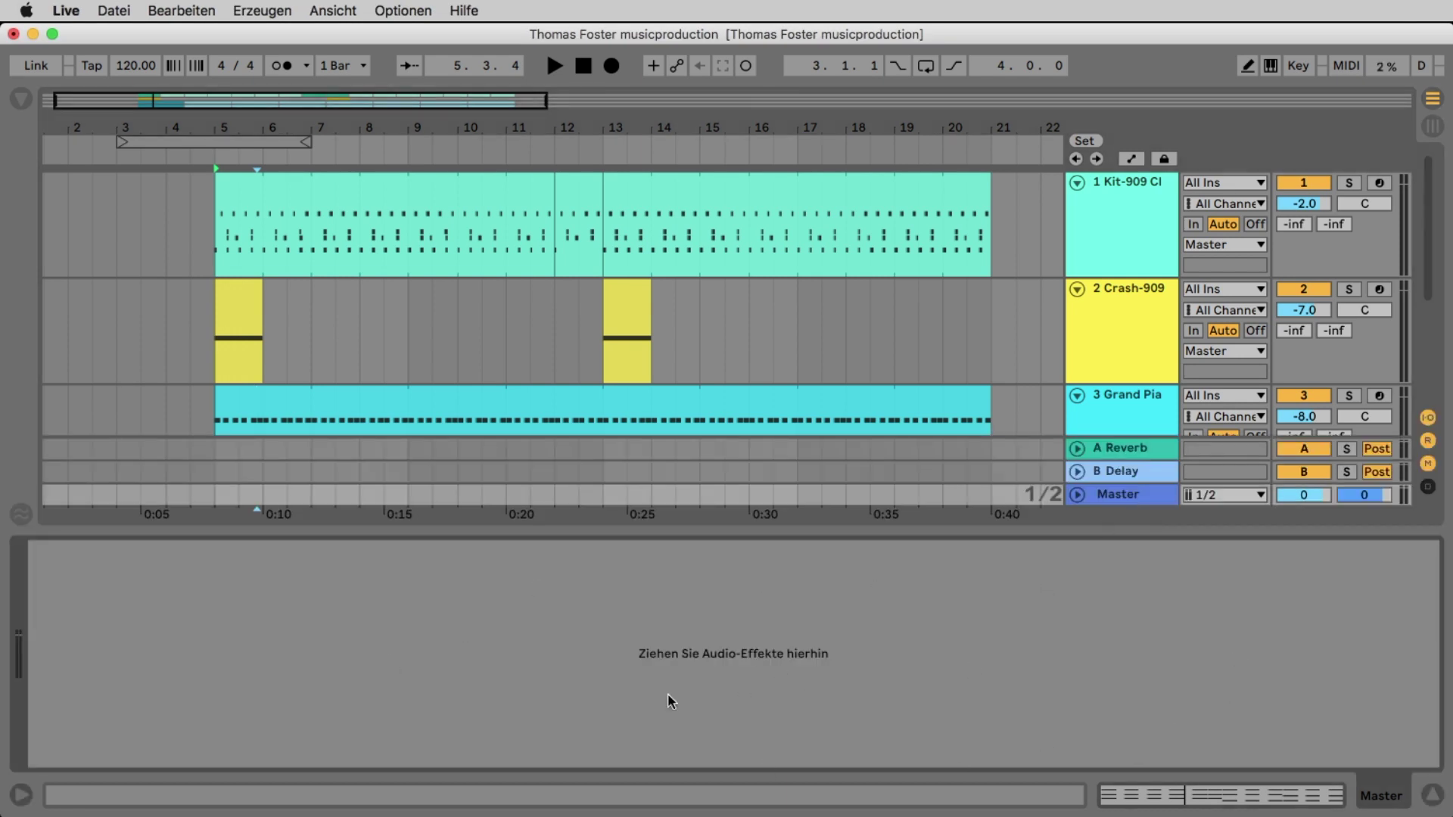
click(26, 100)
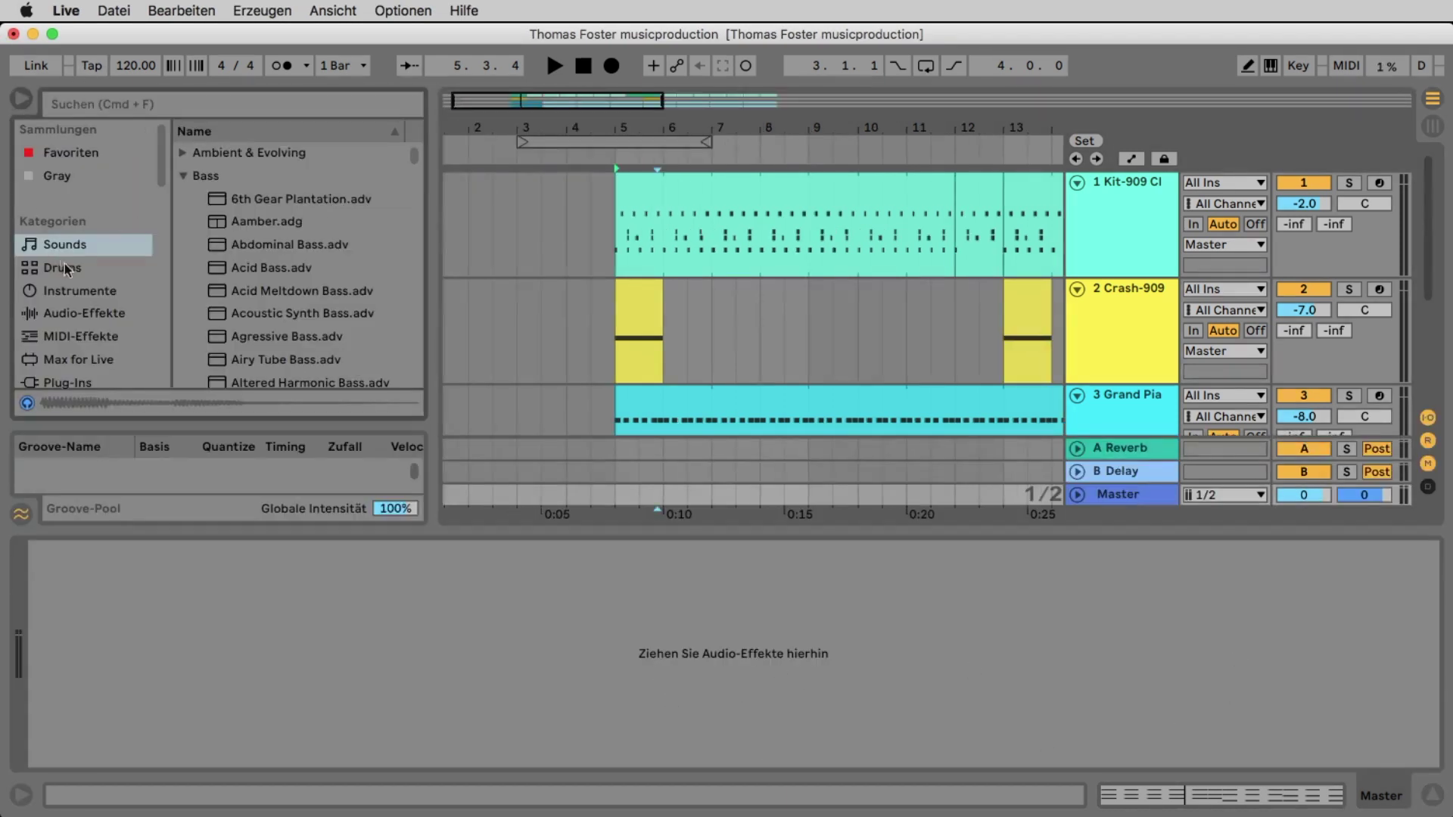
click(86, 315)
scroll(247, 249, down, 5)
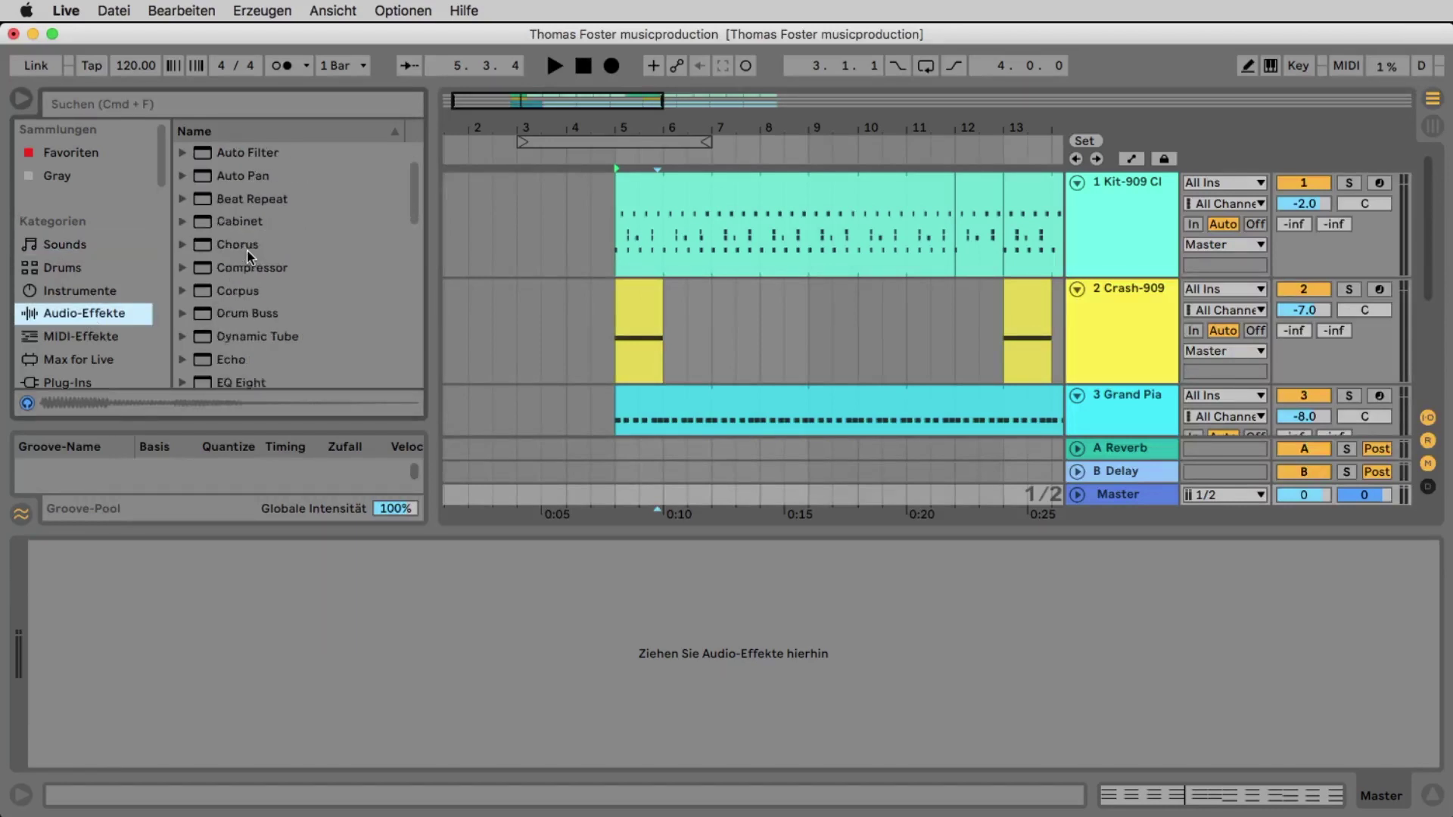
scroll(246, 248, down, 10)
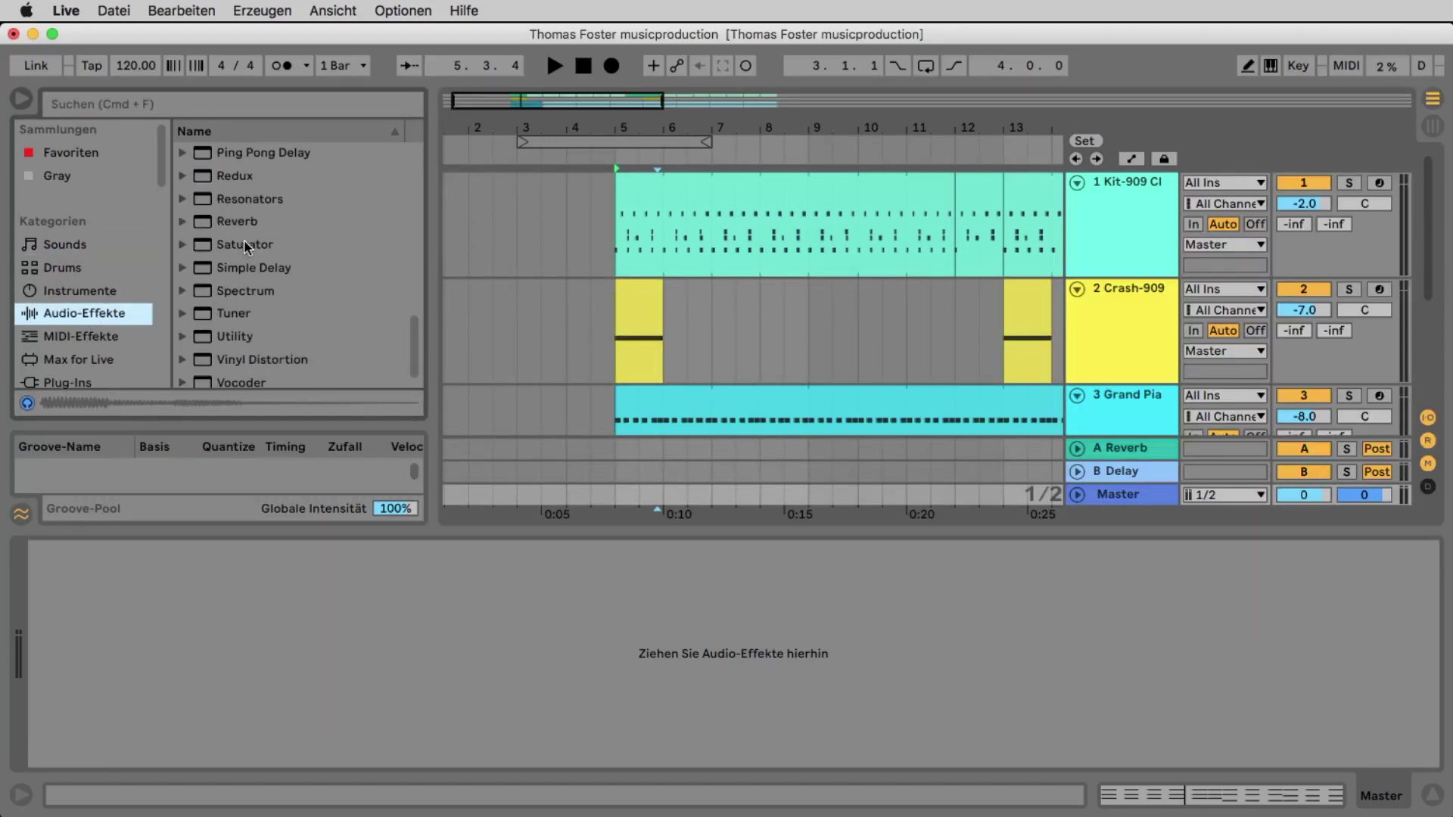
scroll(239, 239, up, 6)
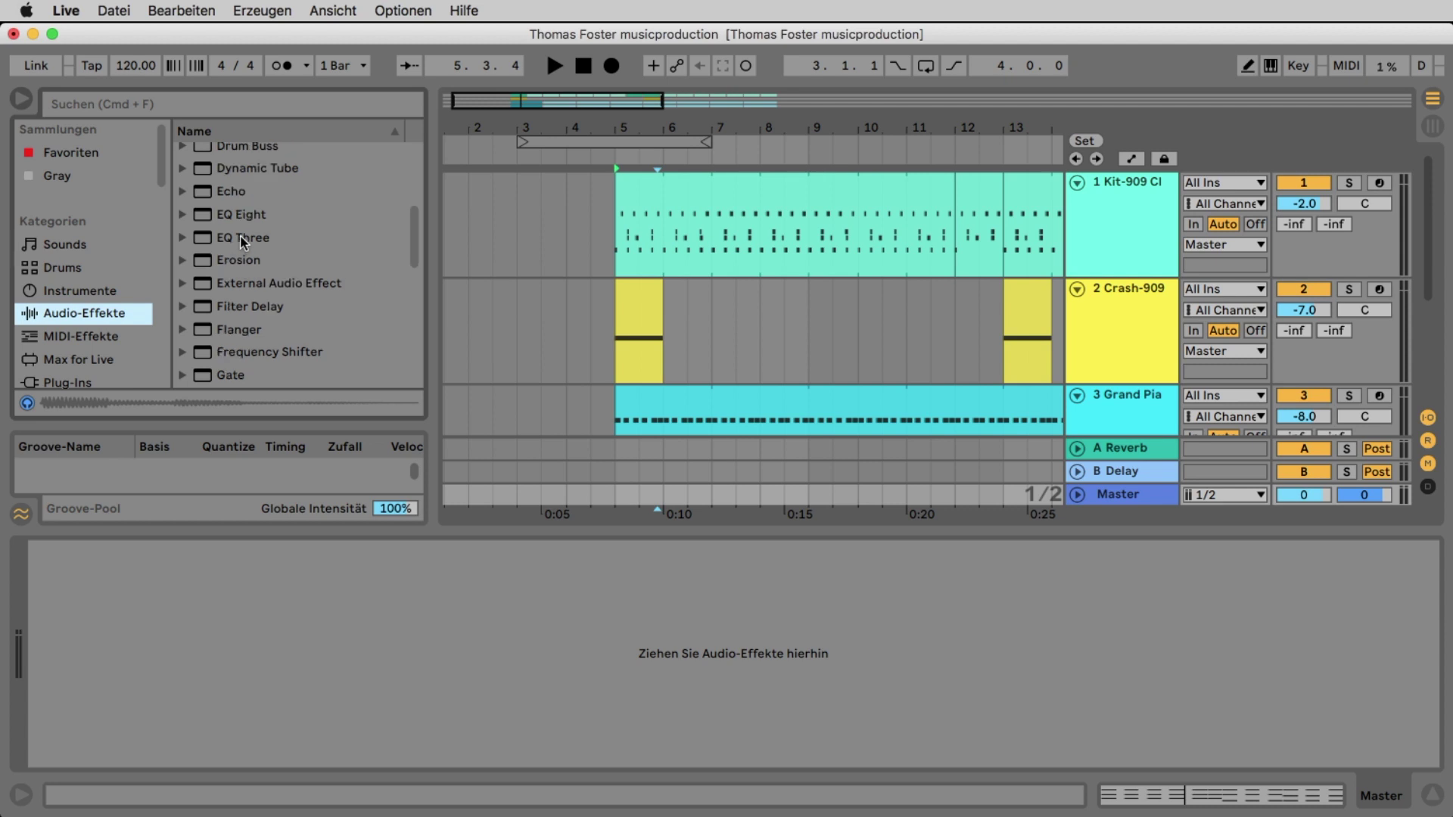
scroll(239, 236, down, 3)
click(234, 260)
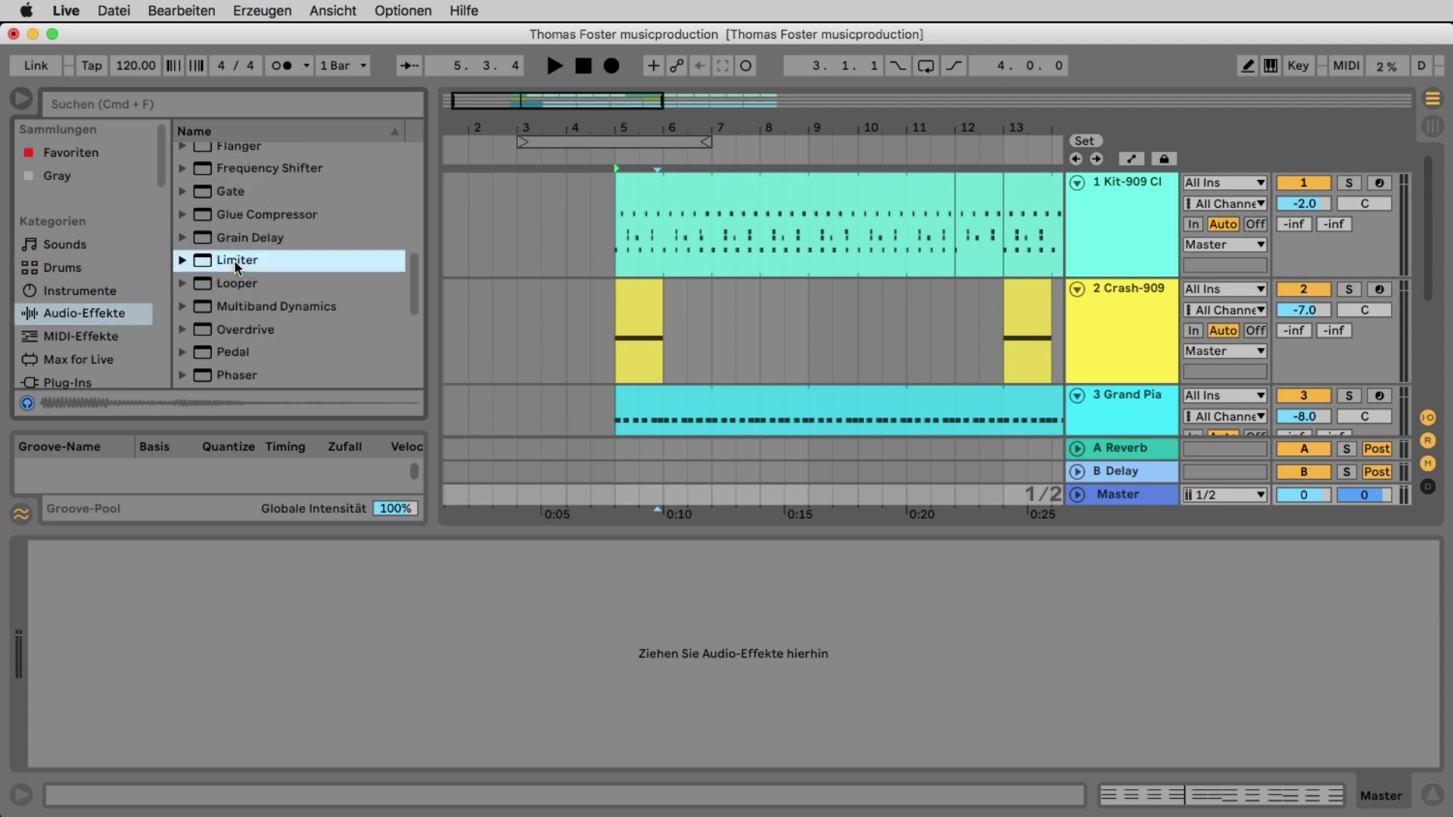
drag(315, 283, 1099, 497)
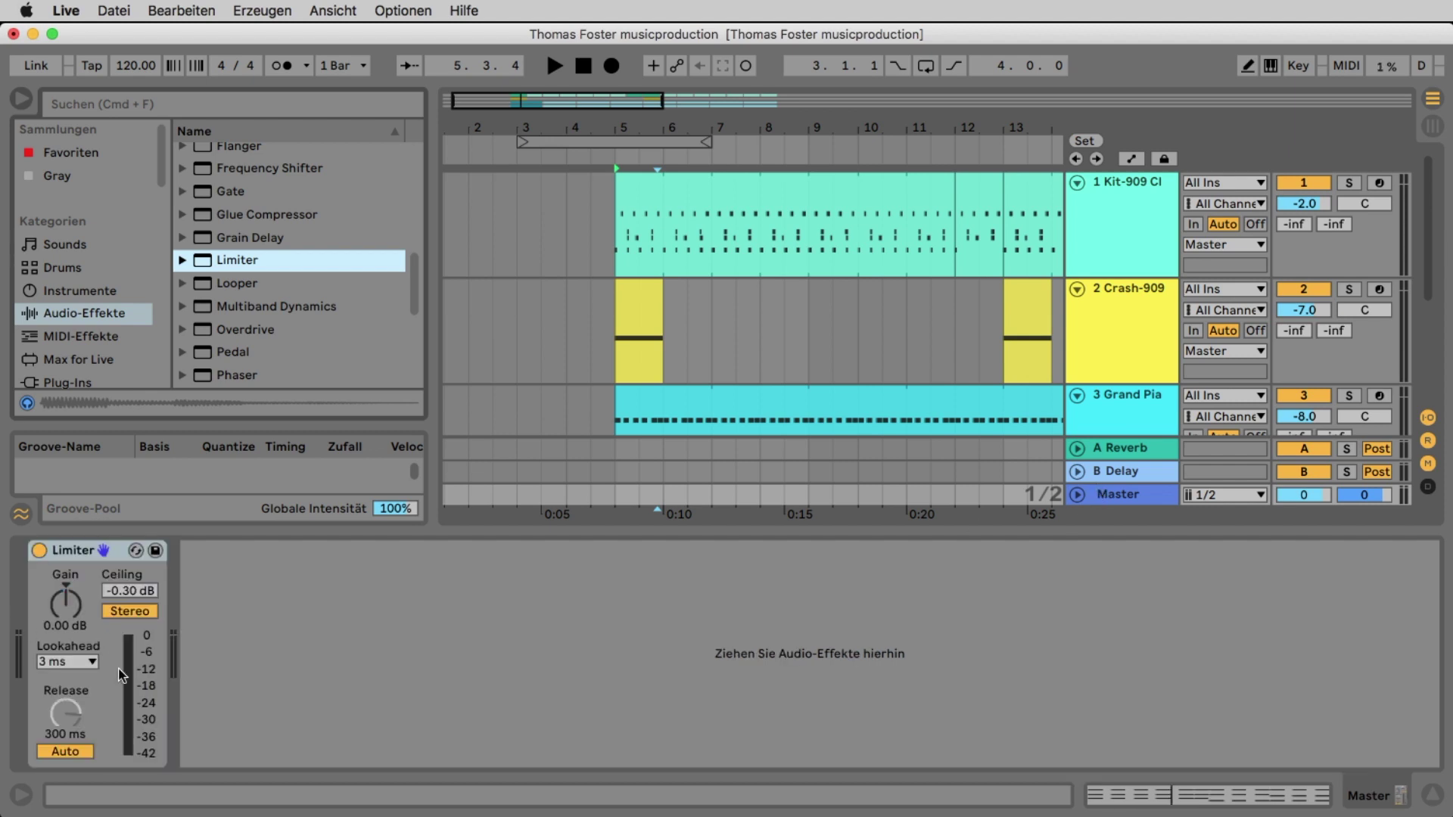
Set the Master Limiter's gain to 4 dB while playing the arrangement, stop playback and hide the device area.
key(space)
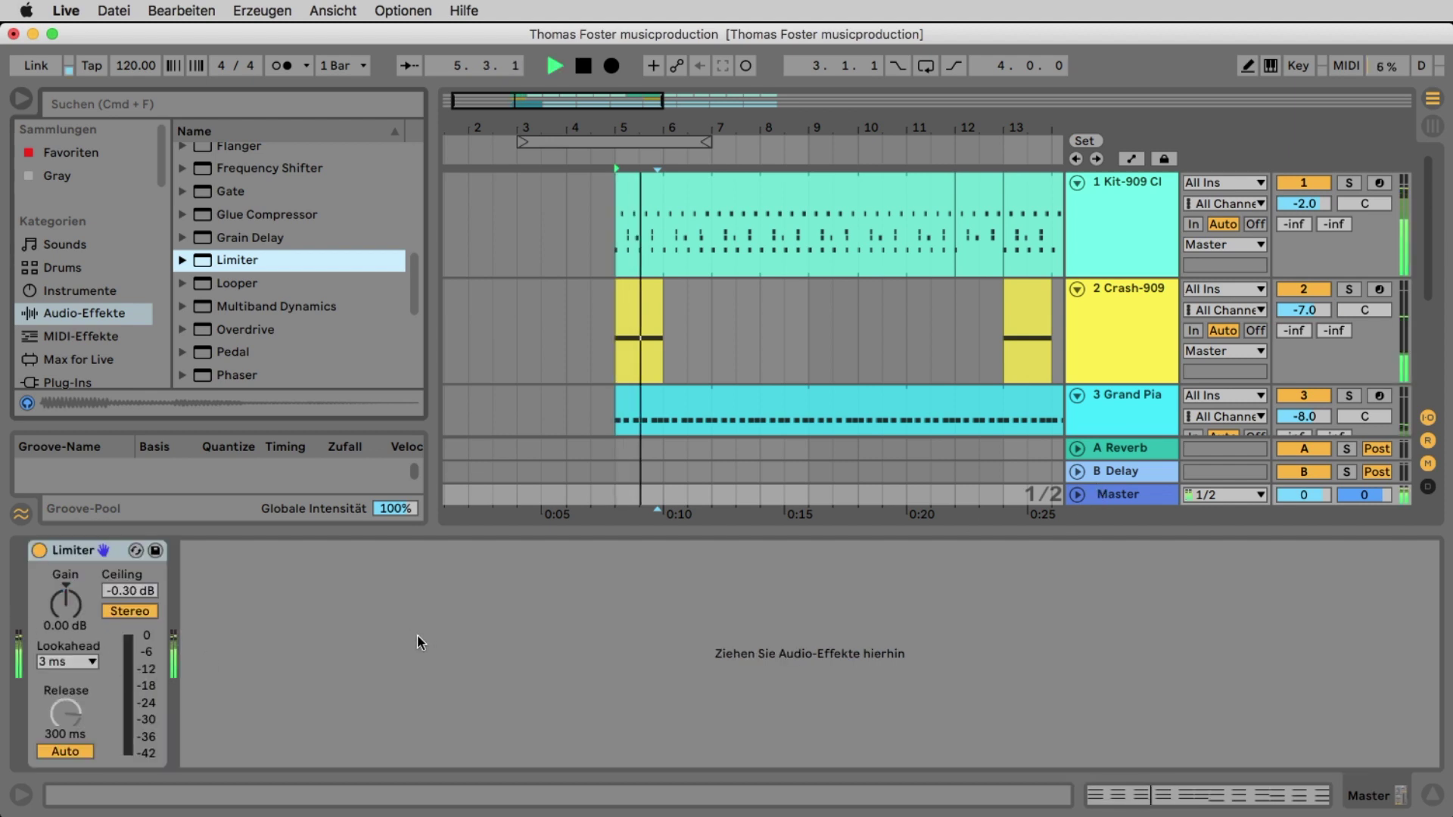
key(space)
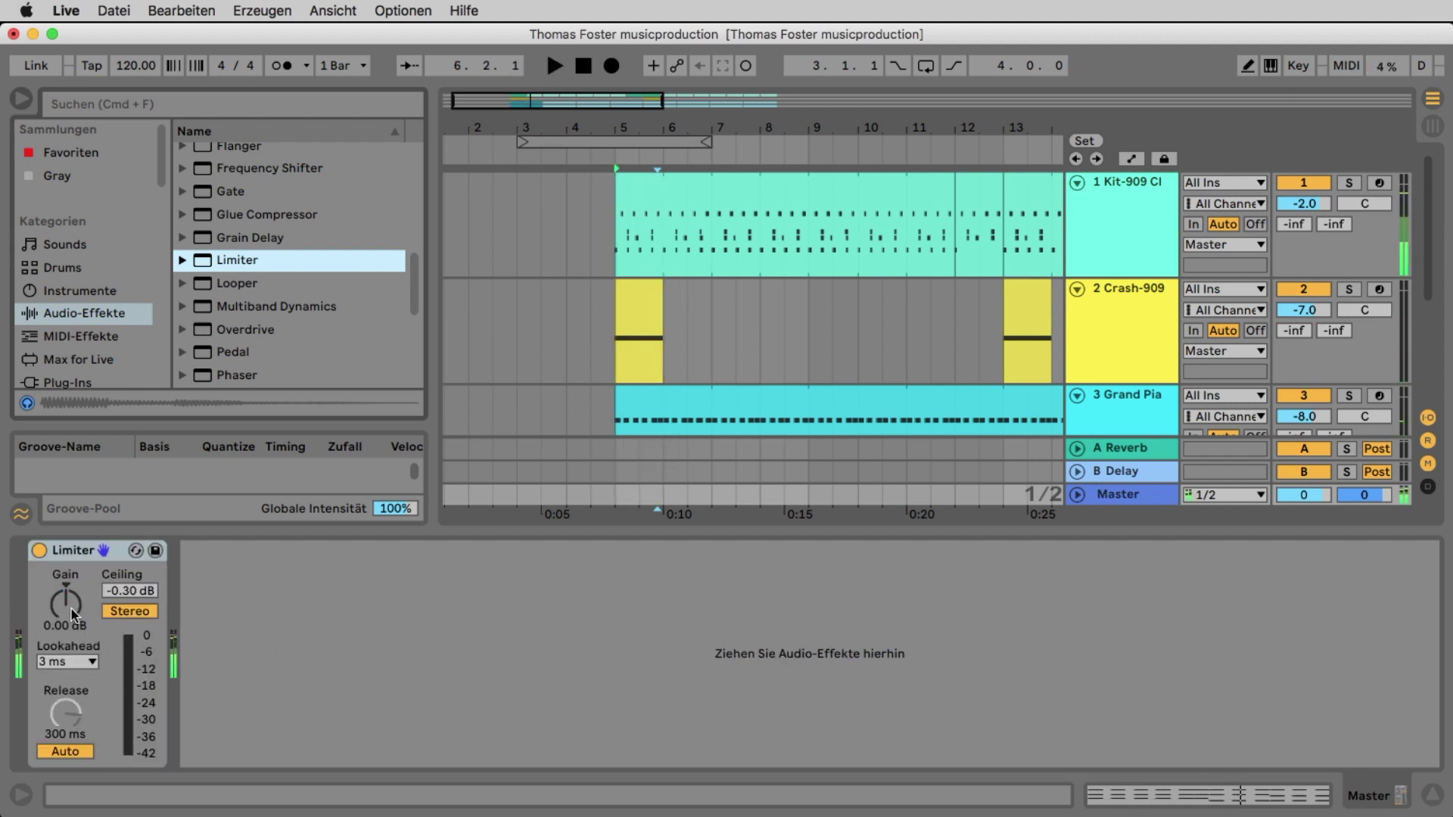
drag(66, 607, 67, 612)
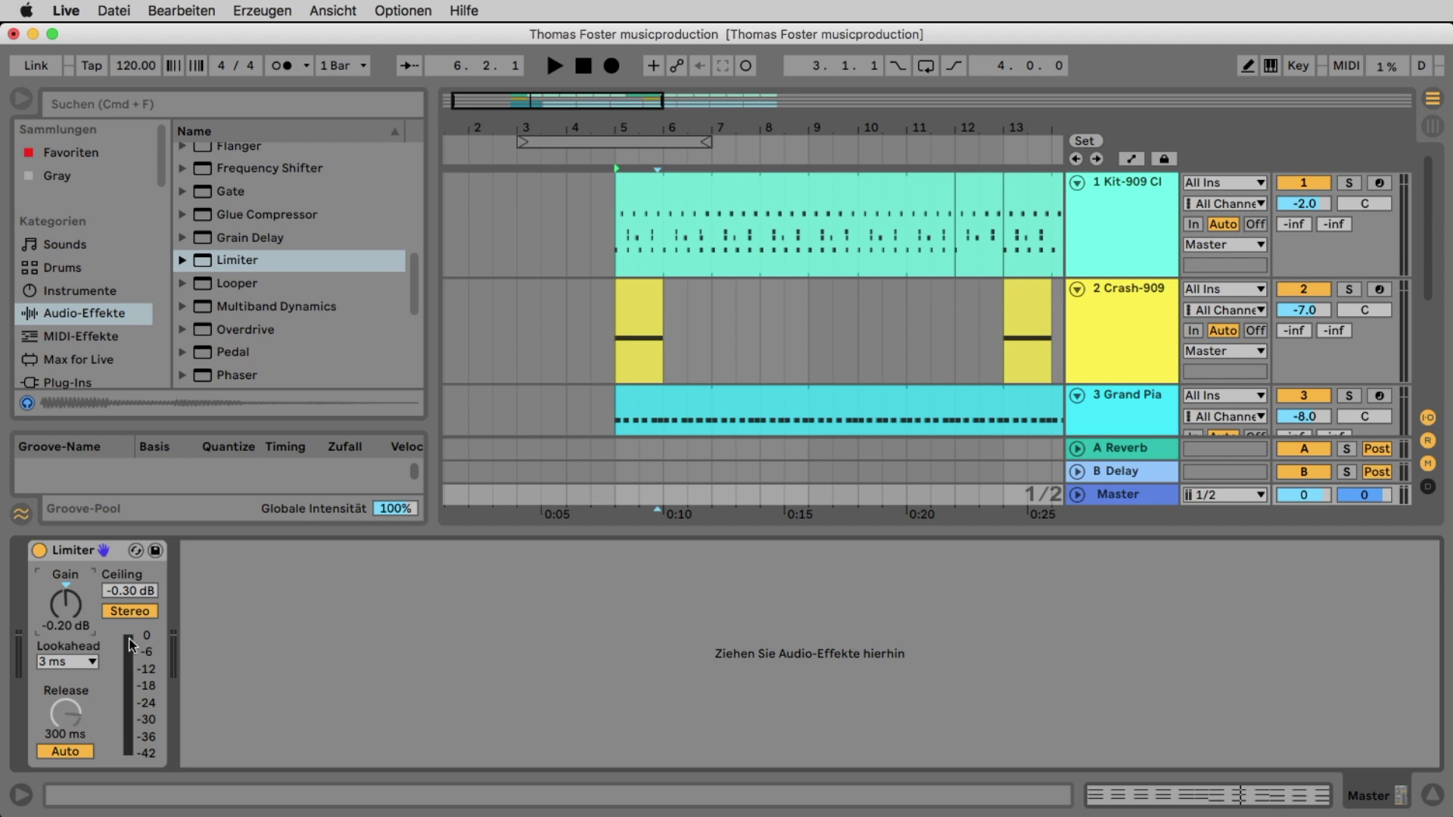
key(space)
text(5)
key(Return)
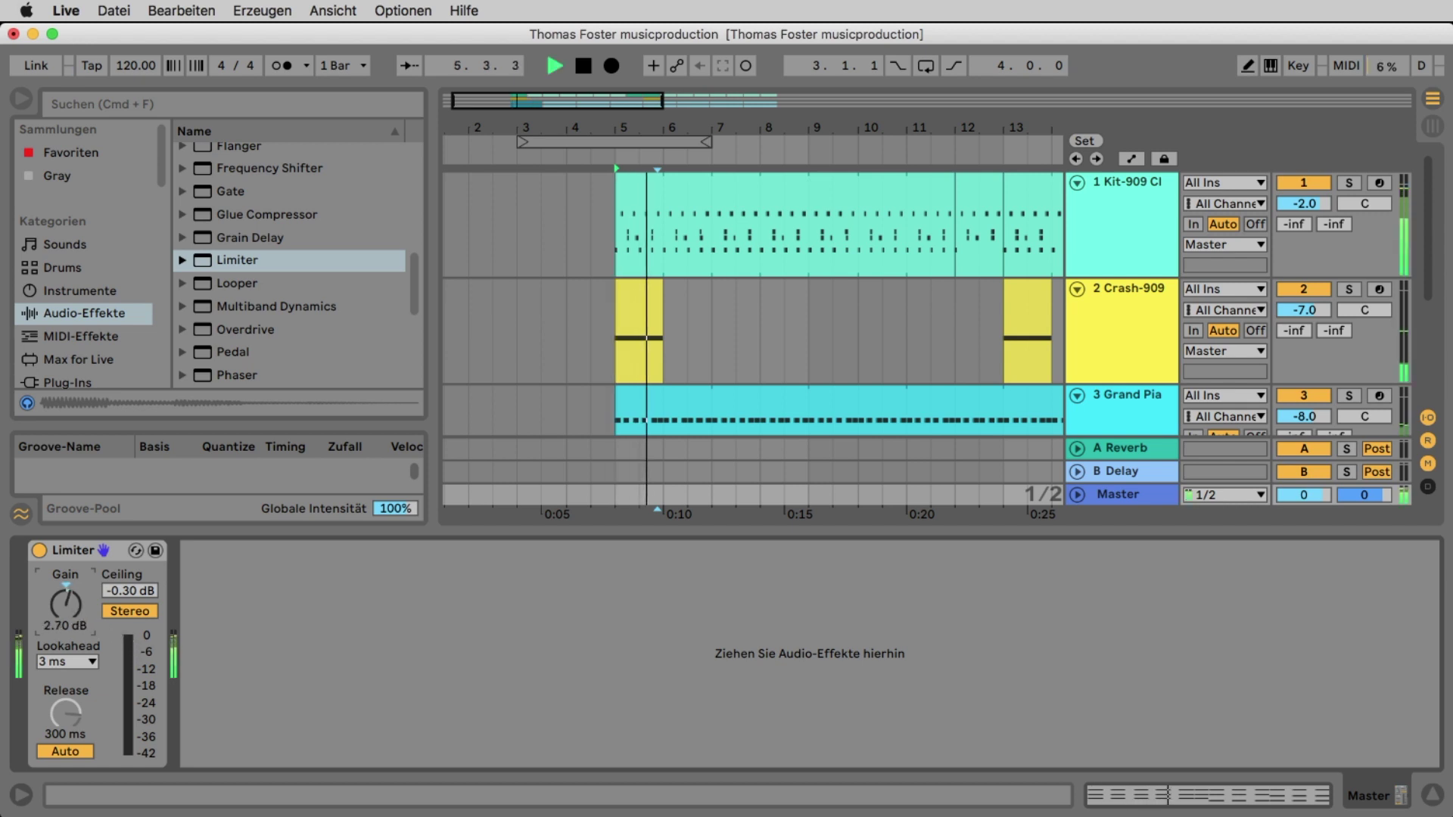
text(4)
key(Return)
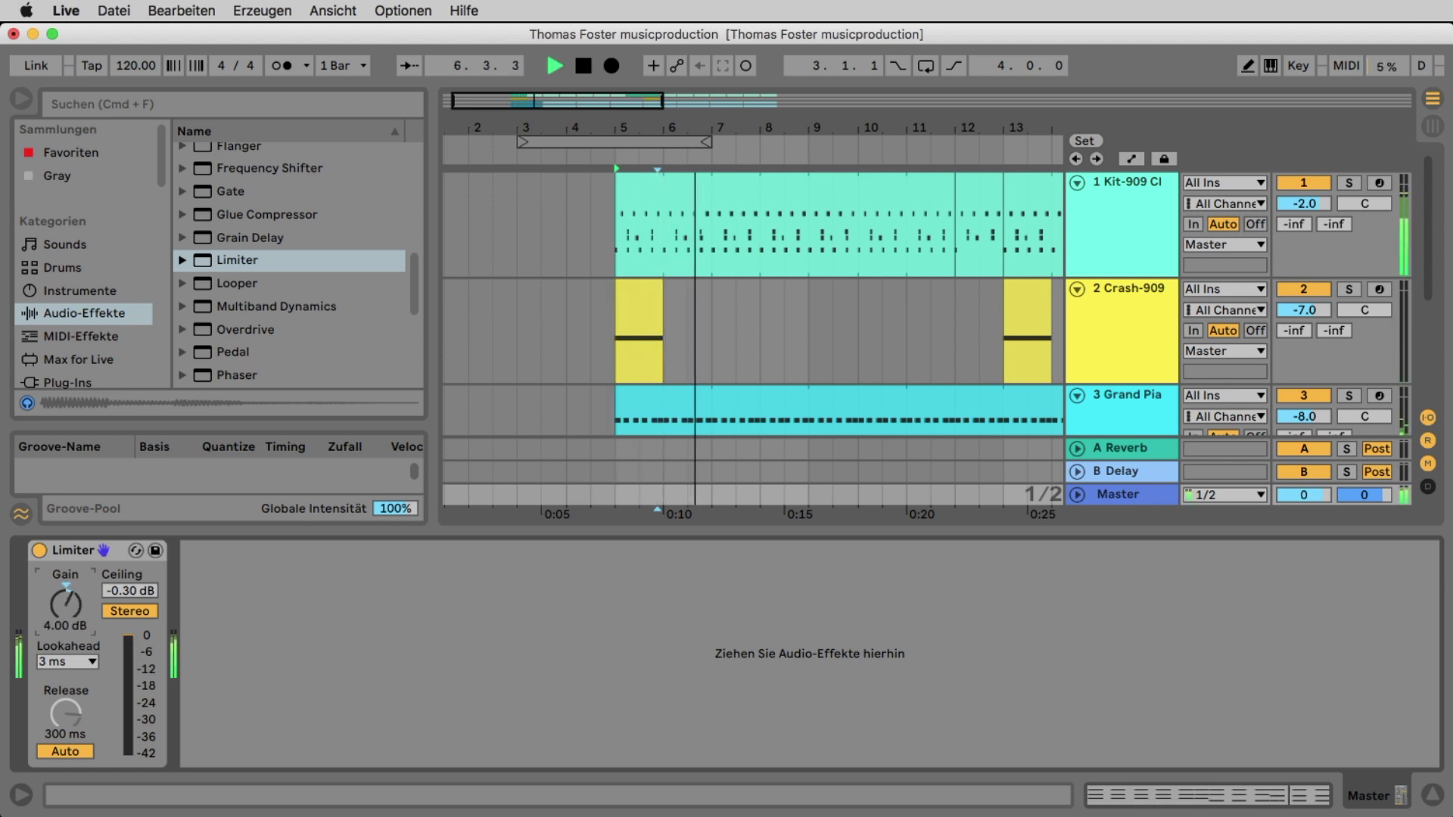
key(space)
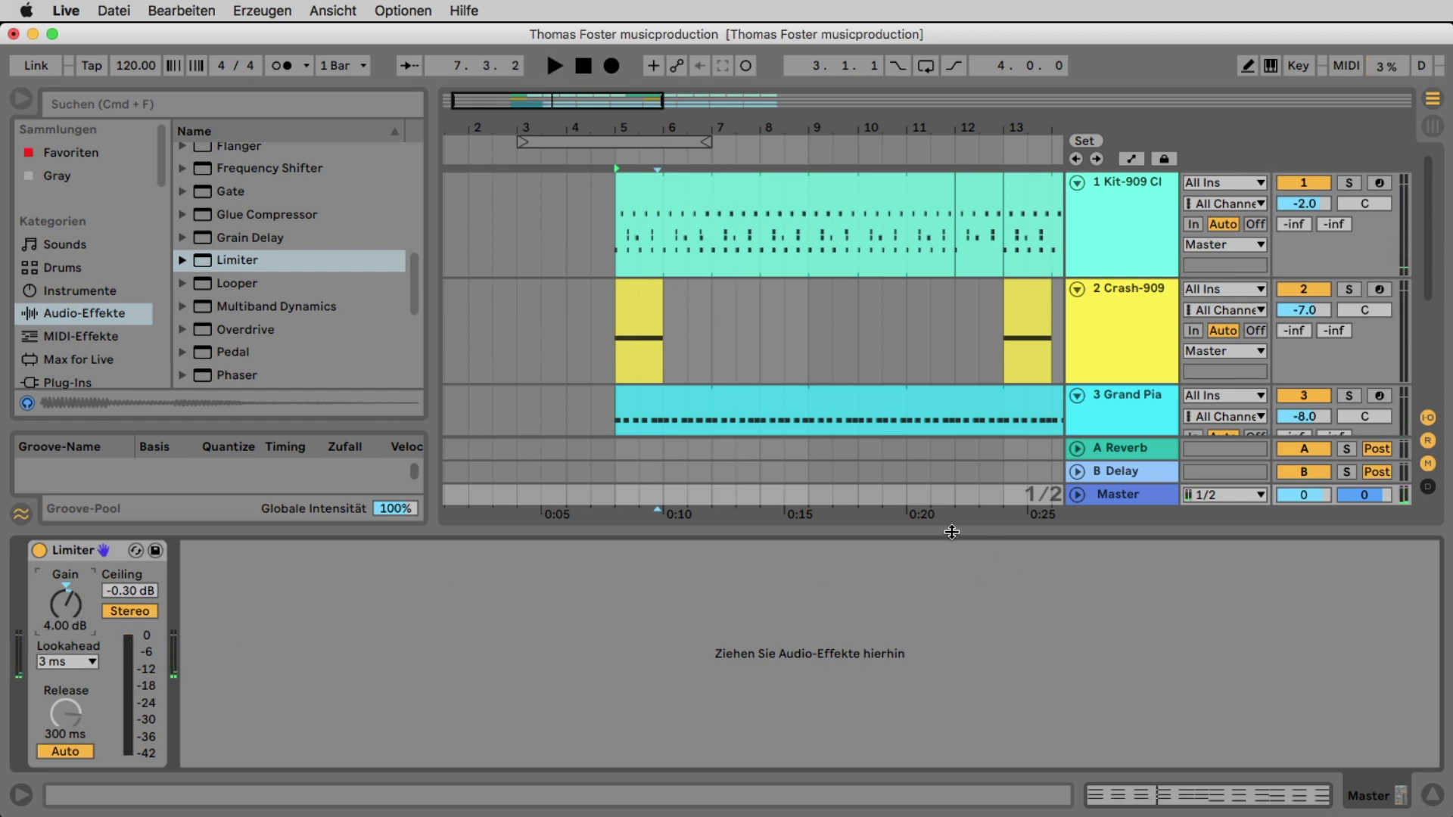
drag(952, 532, 952, 779)
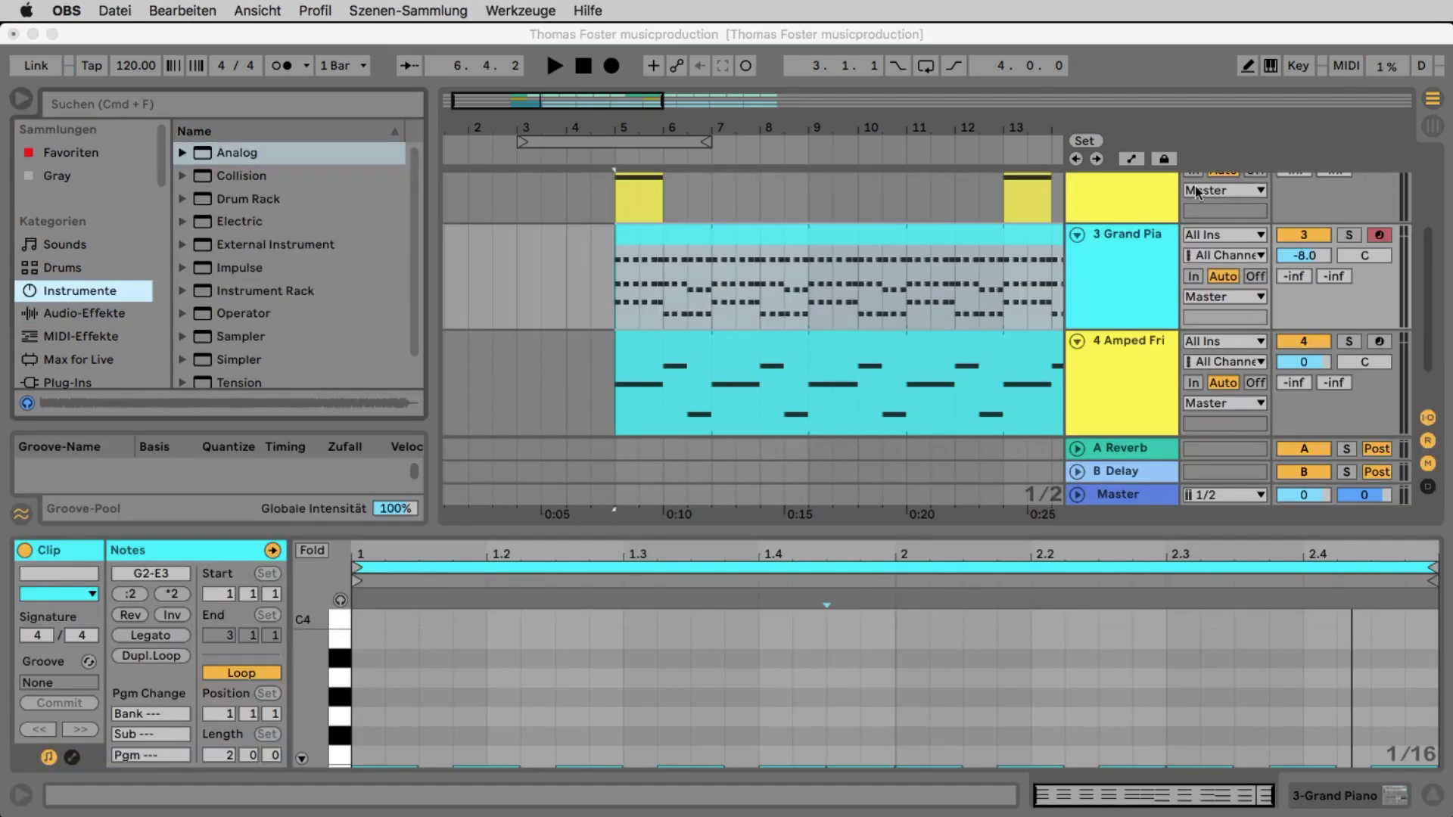
Preview Bass presets, replace the Amped Fritz sound on track 4 with Bass Housy.adv, and play the arrangement briefly.
click(1140, 73)
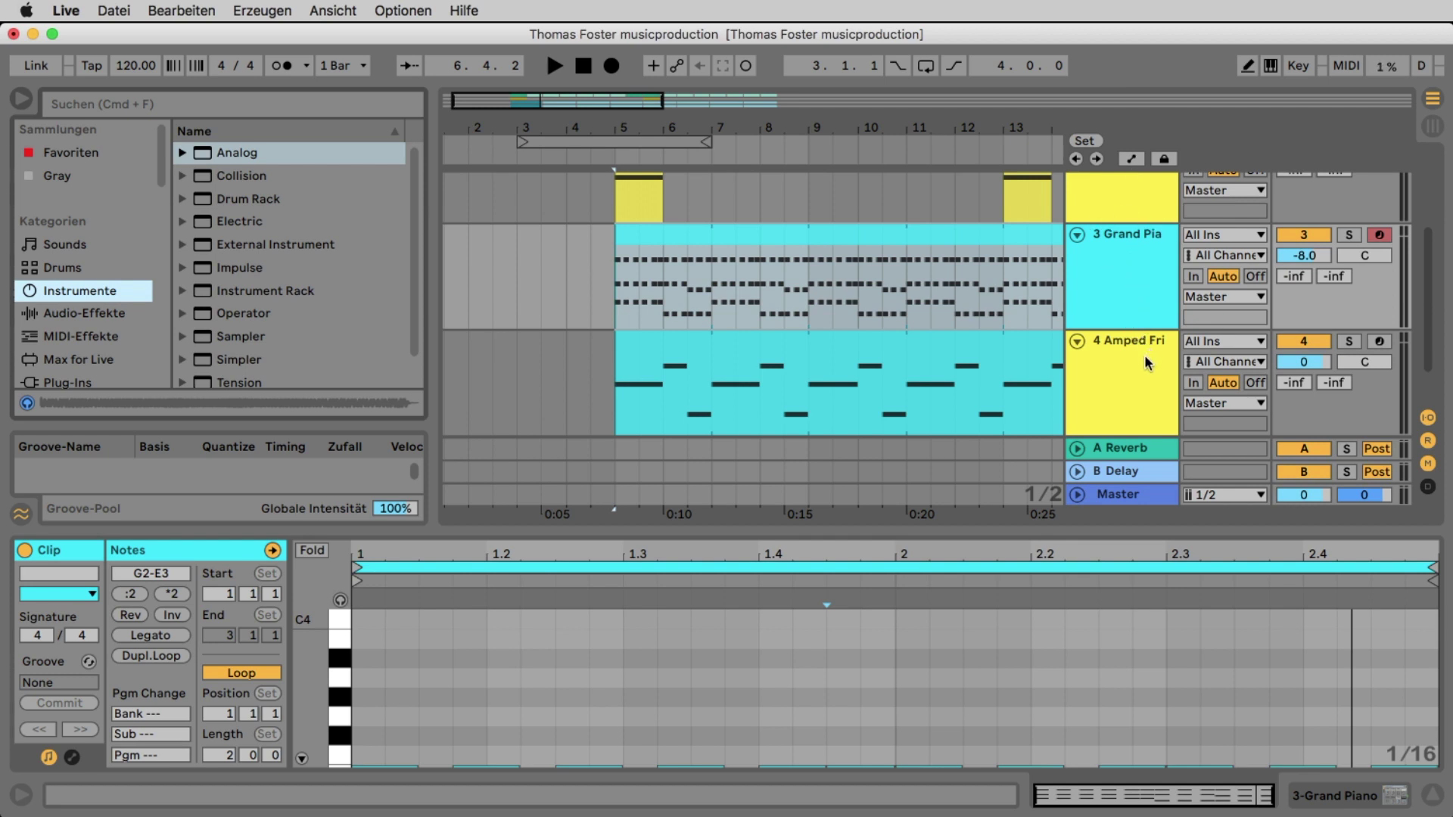
click(66, 243)
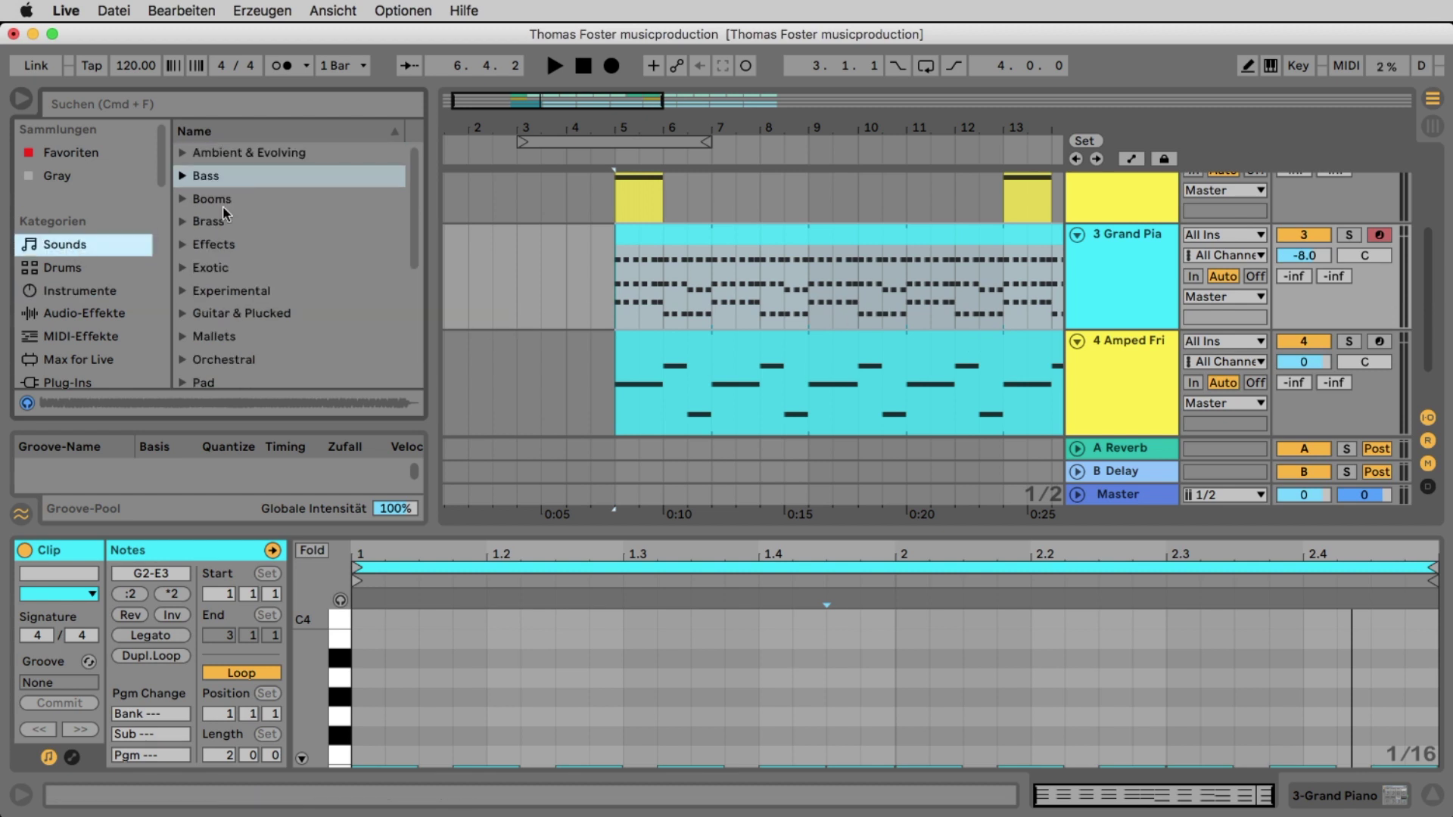
click(183, 175)
scroll(248, 202, down, 10)
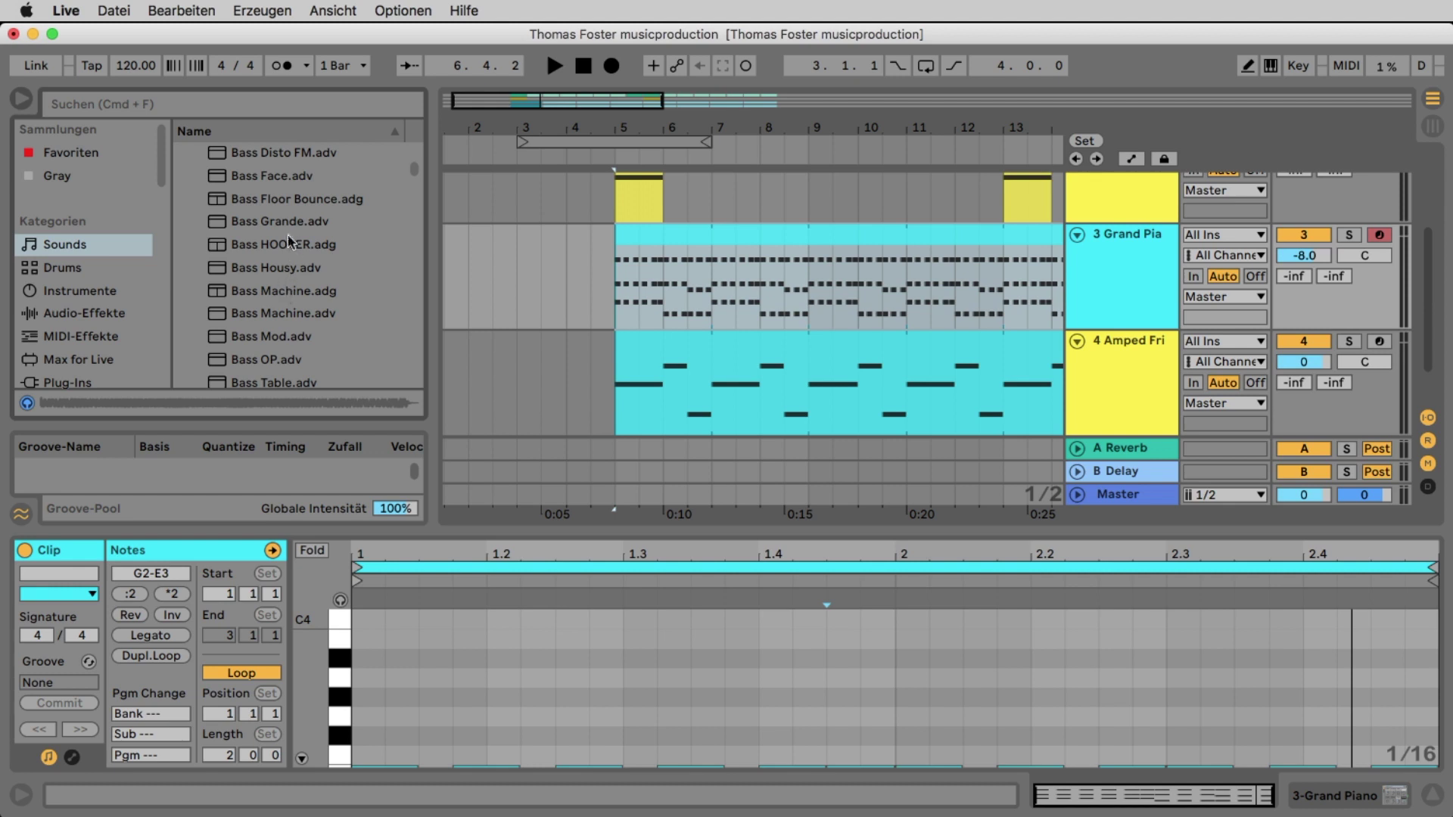
click(282, 200)
click(275, 219)
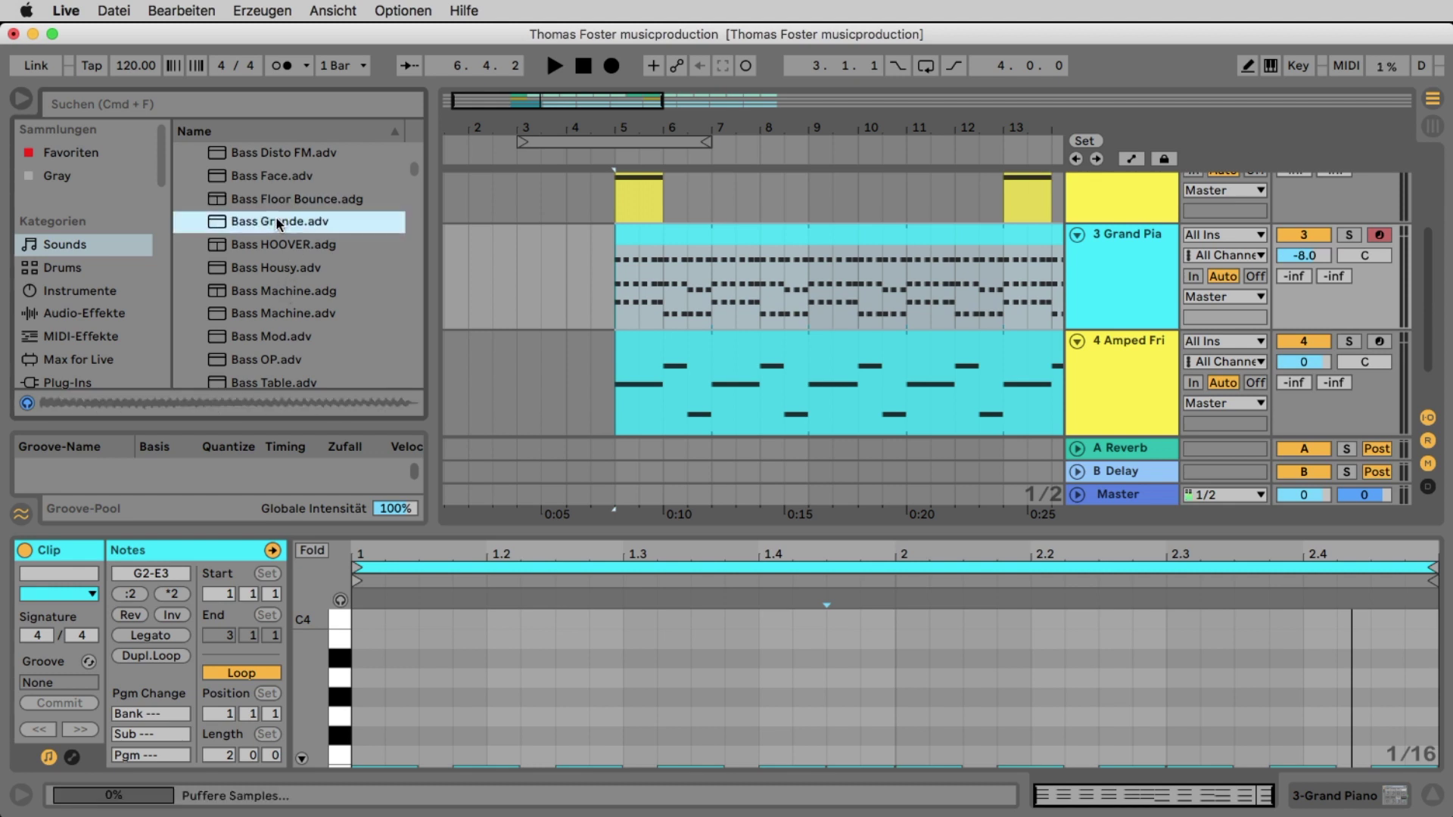
click(294, 268)
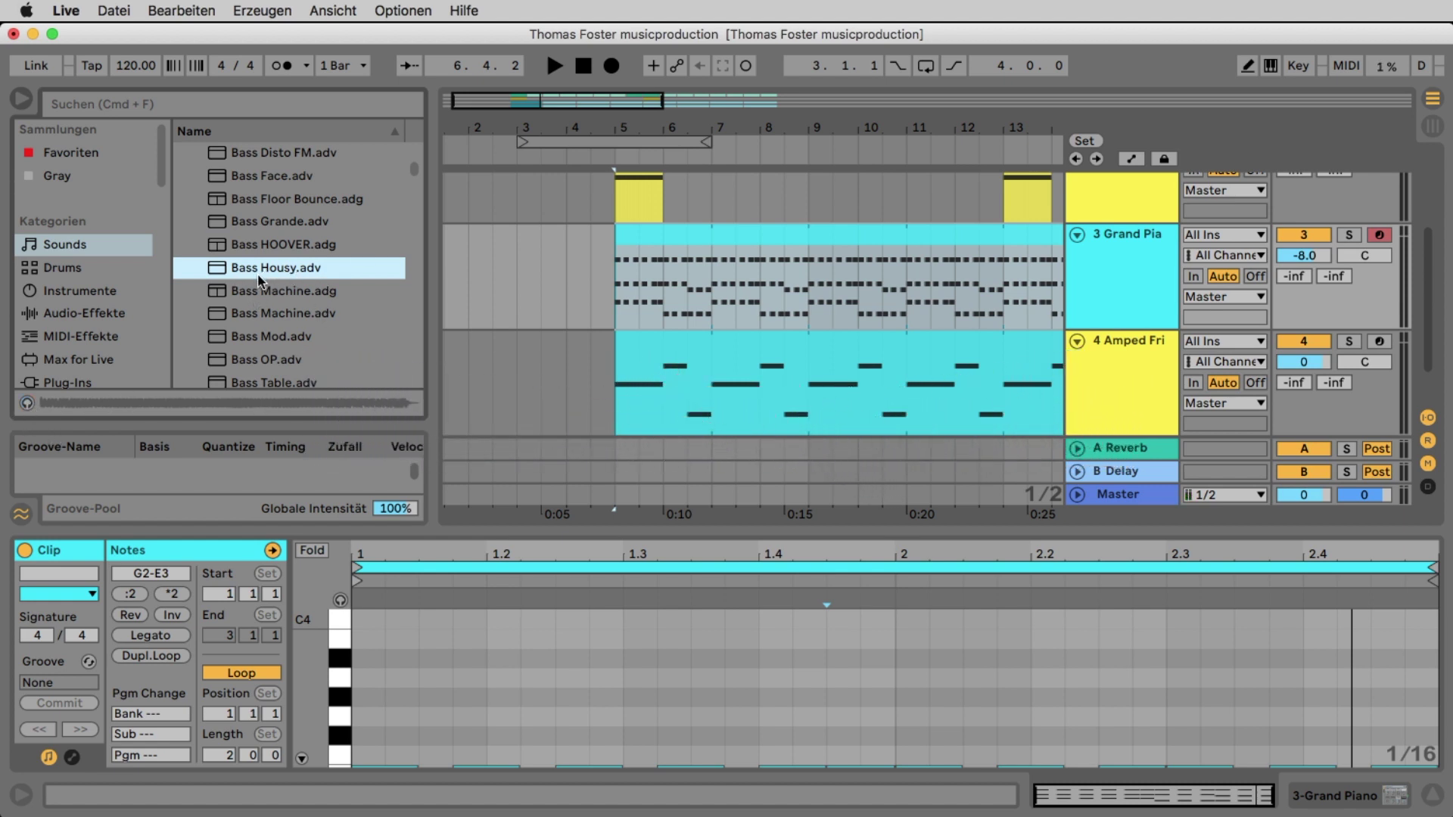
drag(409, 307, 1103, 364)
click(951, 342)
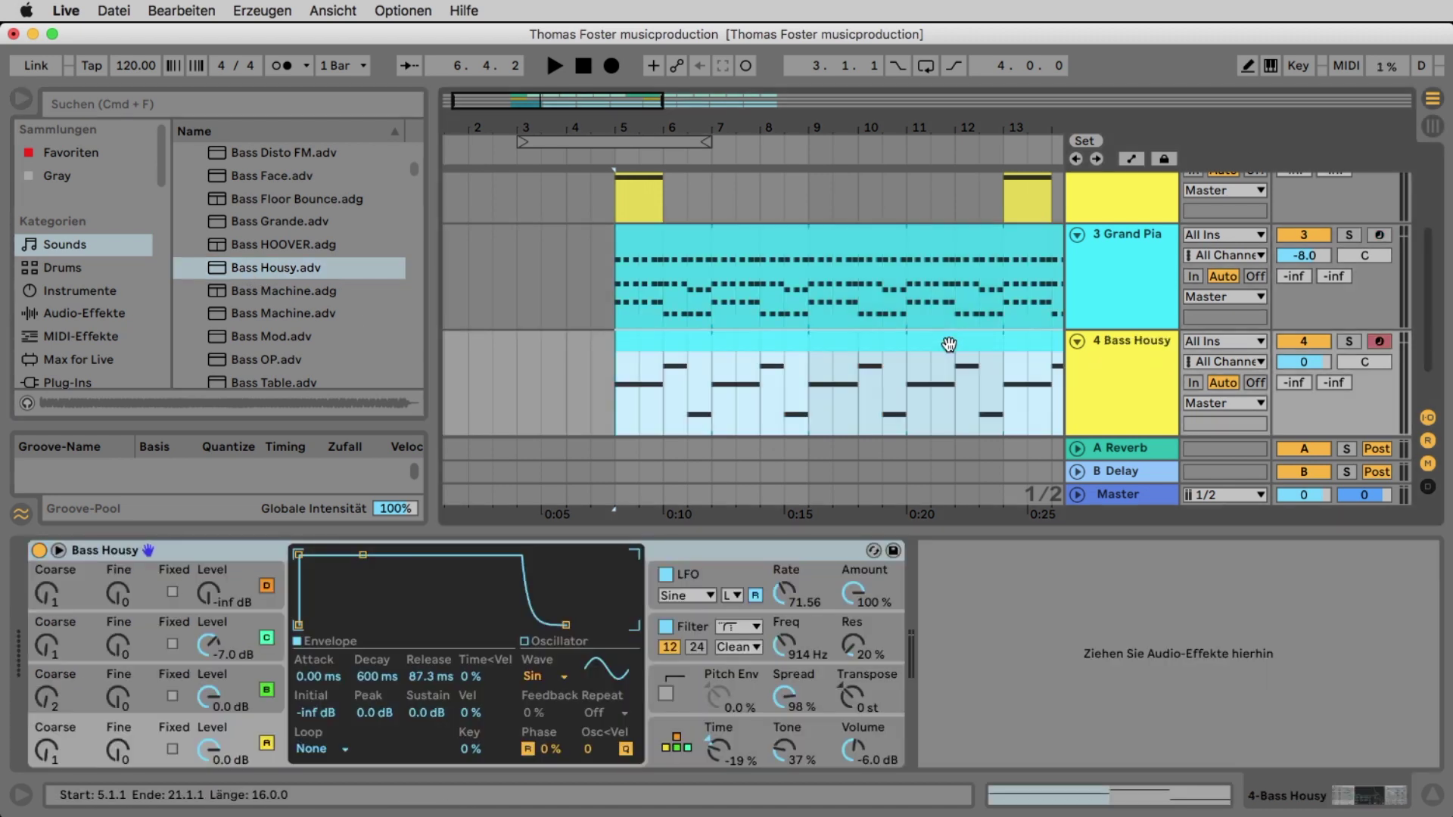
key(space)
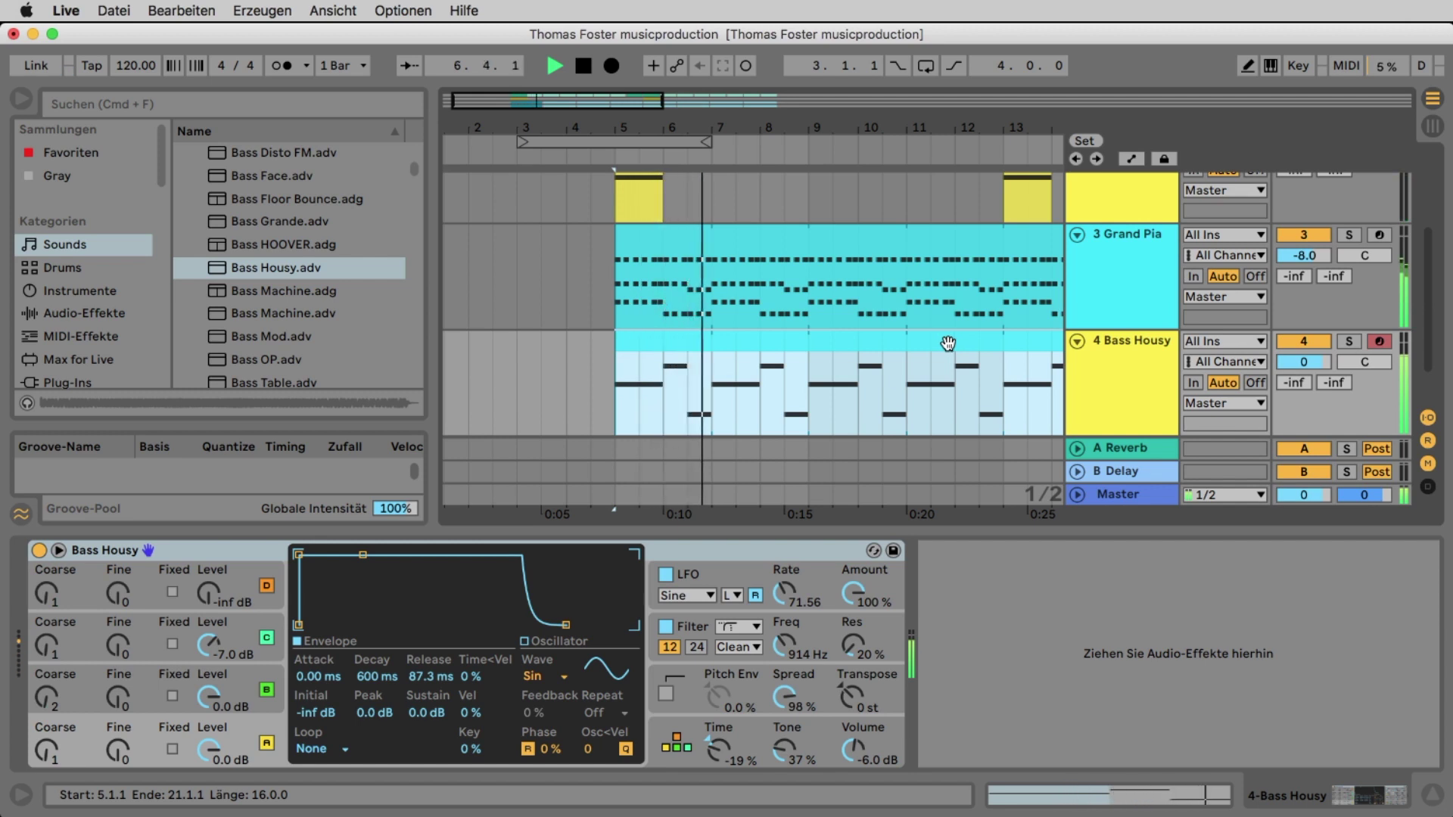
key(space)
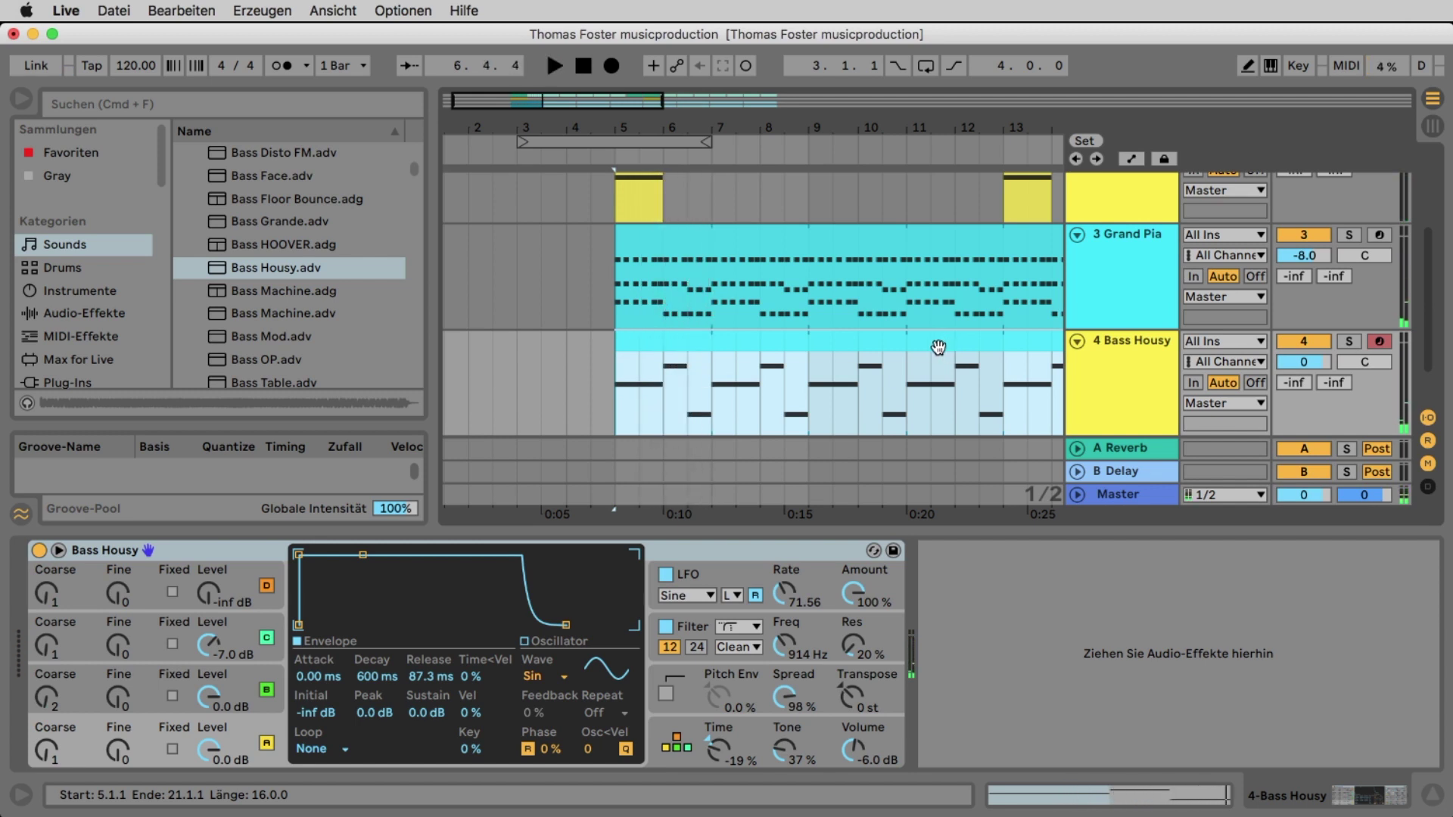
Open the Bass Housy clip's notes and shorten the A0 note at bar 1 so it ends at 1.1.3.
double_click(943, 348)
click(855, 648)
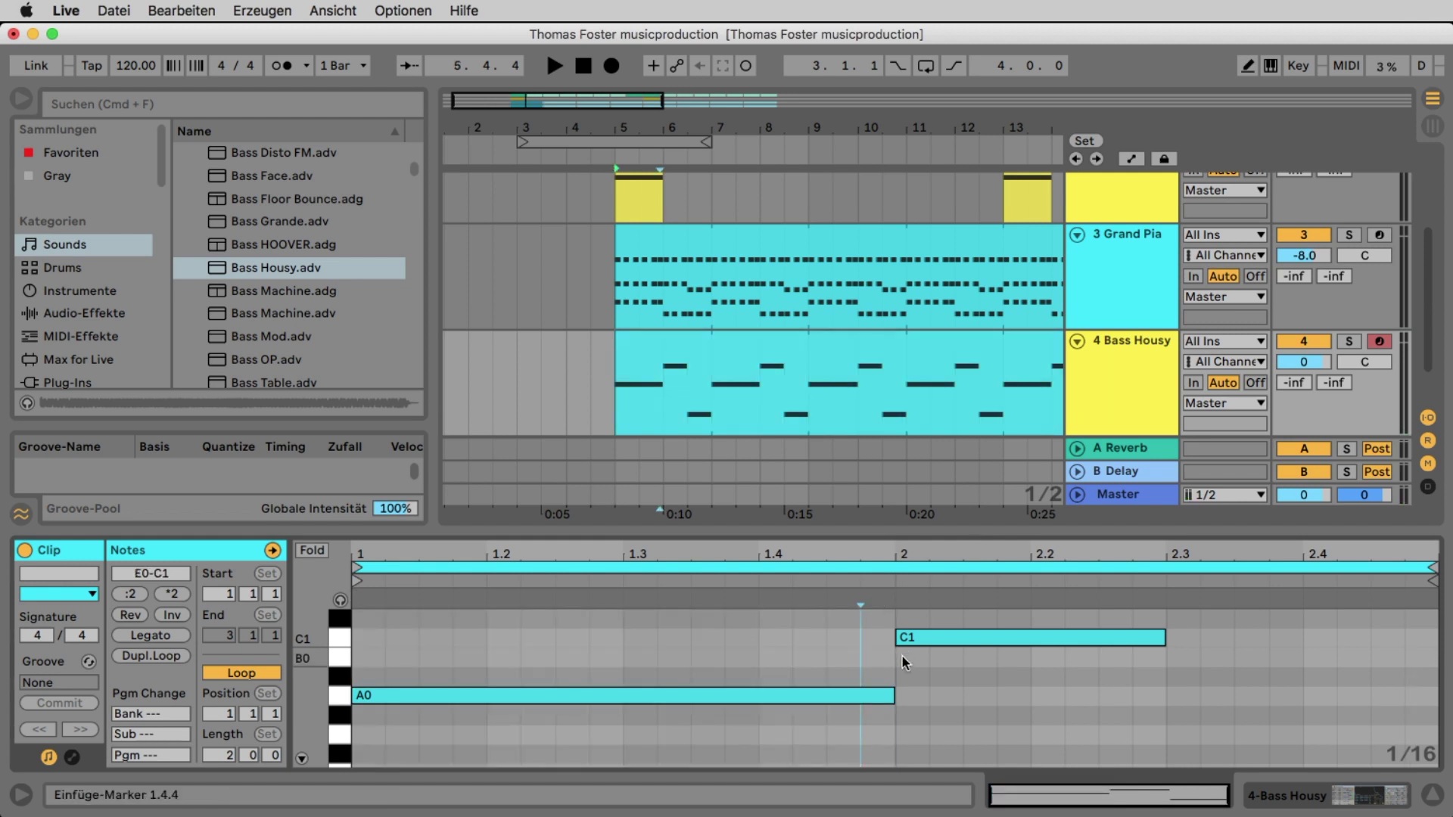
drag(891, 704, 418, 700)
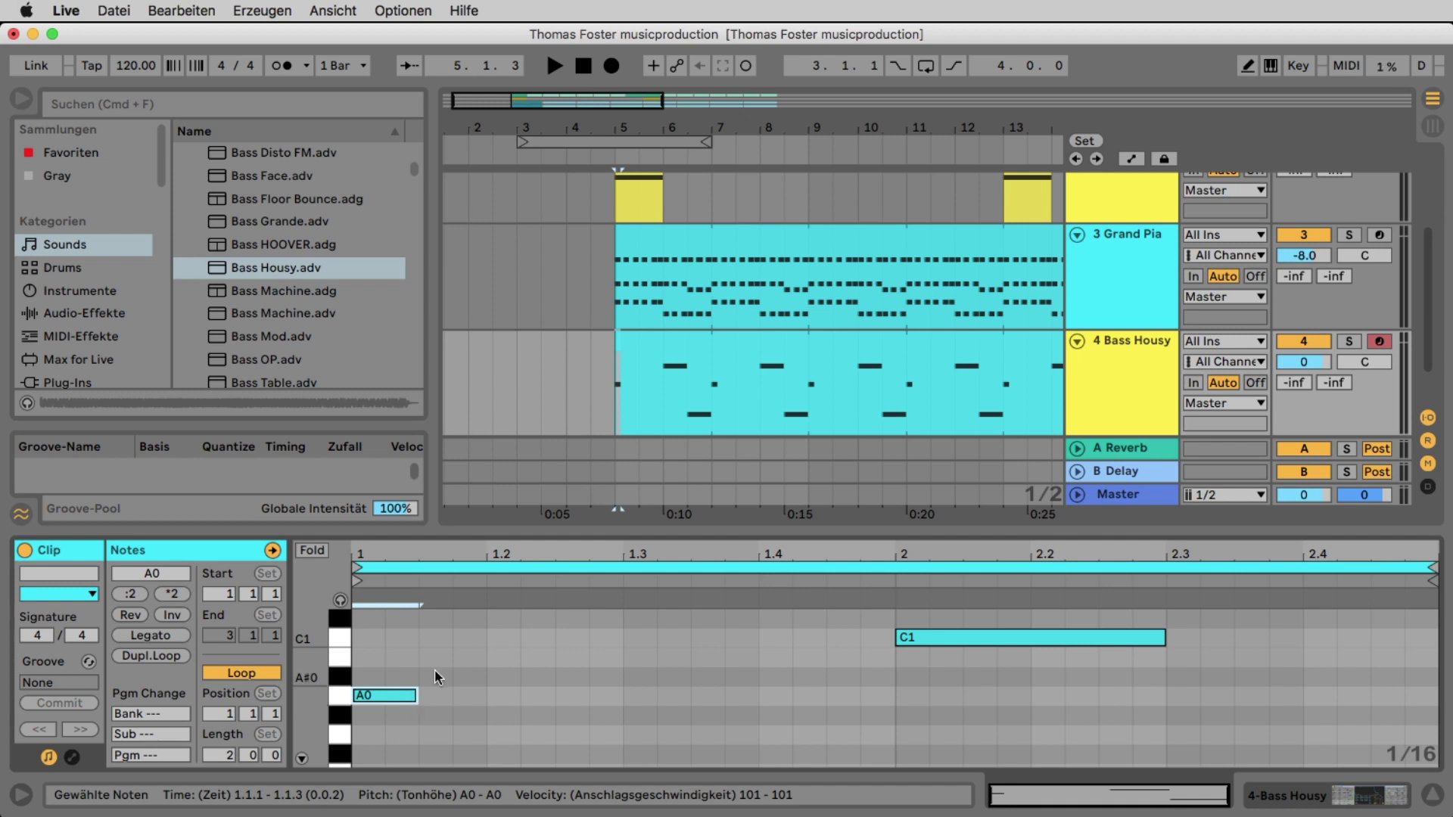
Duplicate the short A0 note to 1.1.3 and 1.2.3, leaving a gap at 1.2.1, and play the bass rhythm.
key(super+d)
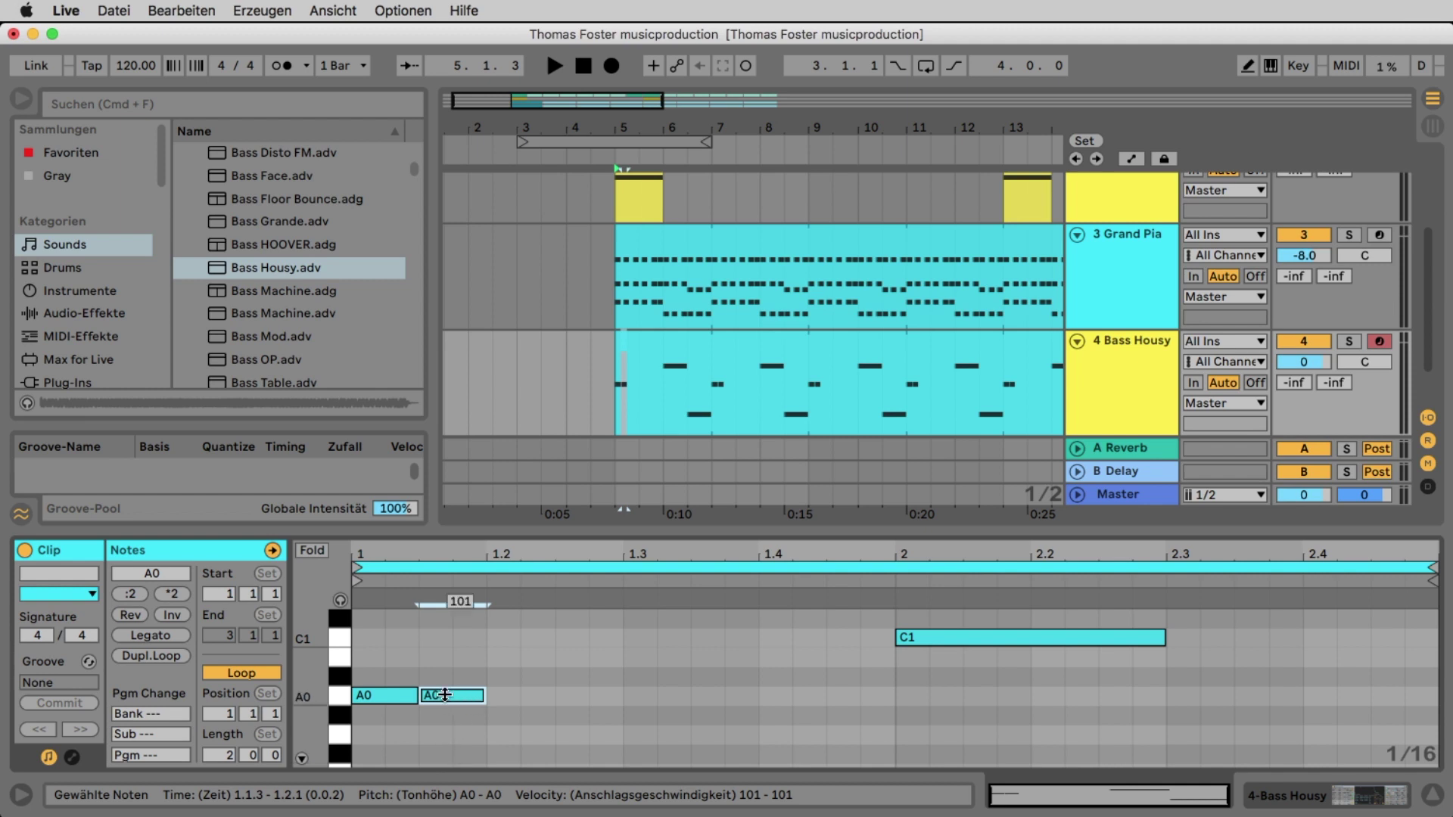
key(super+d)
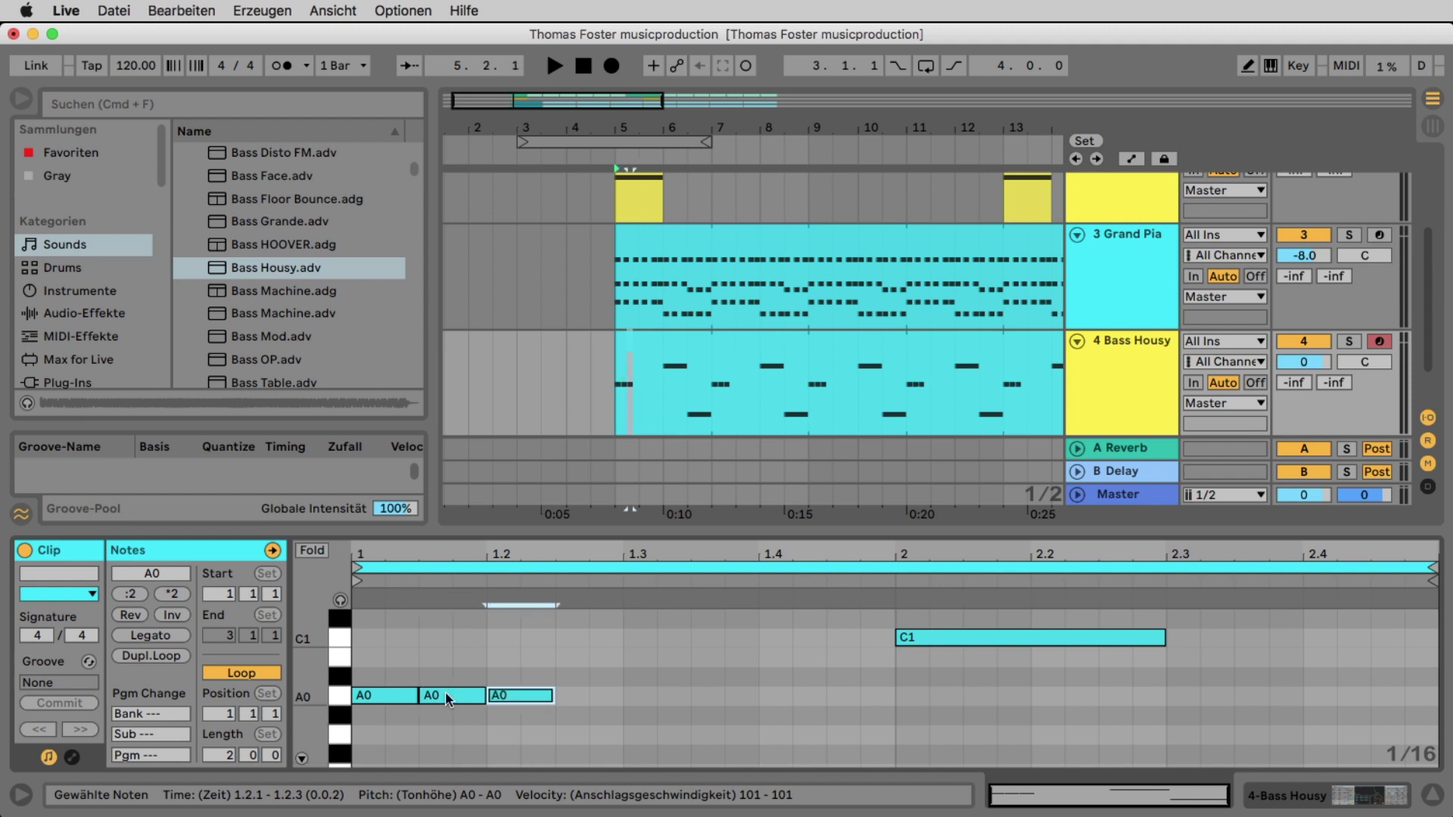
key(Right)
key(Right)
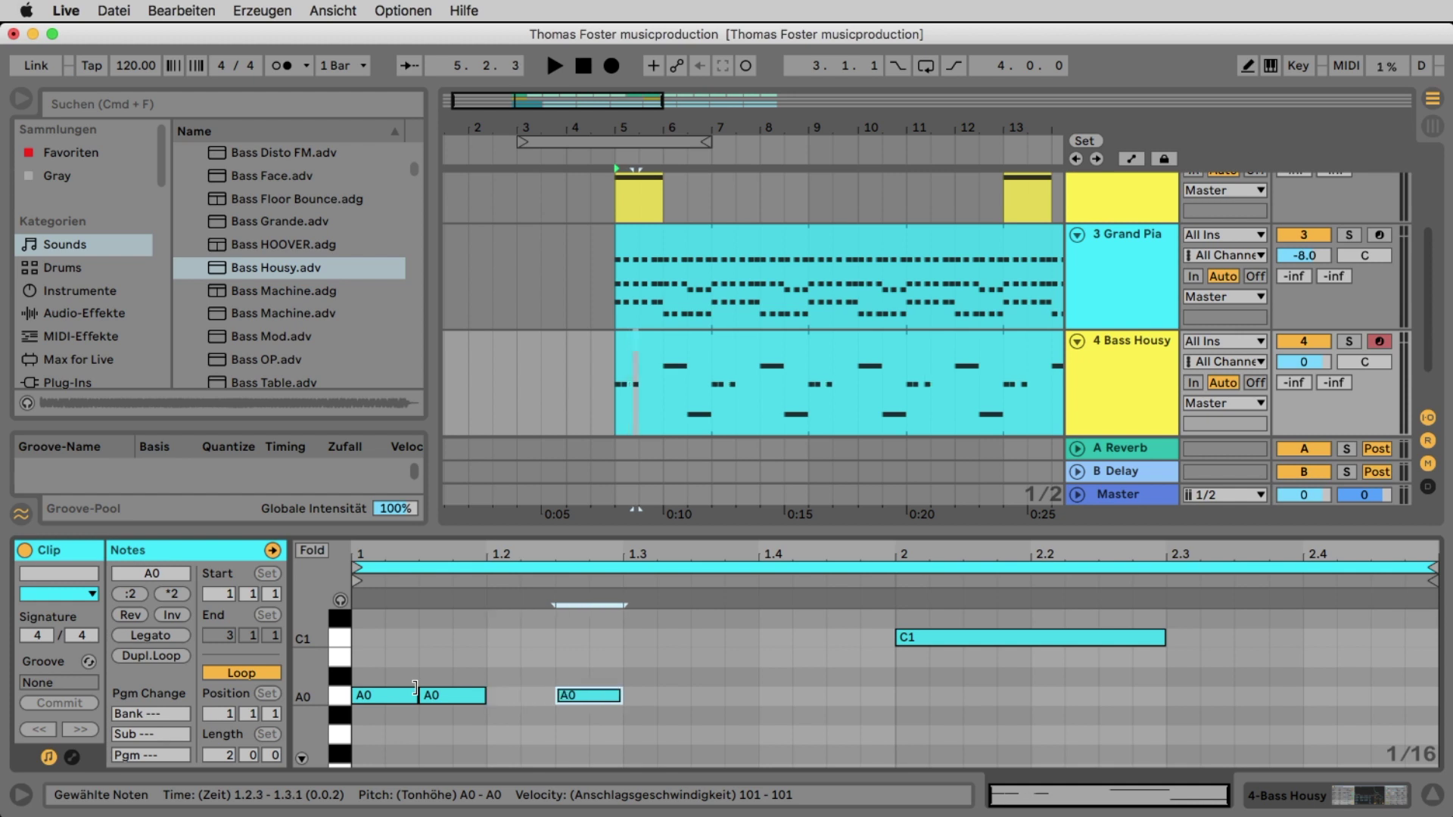
key(space)
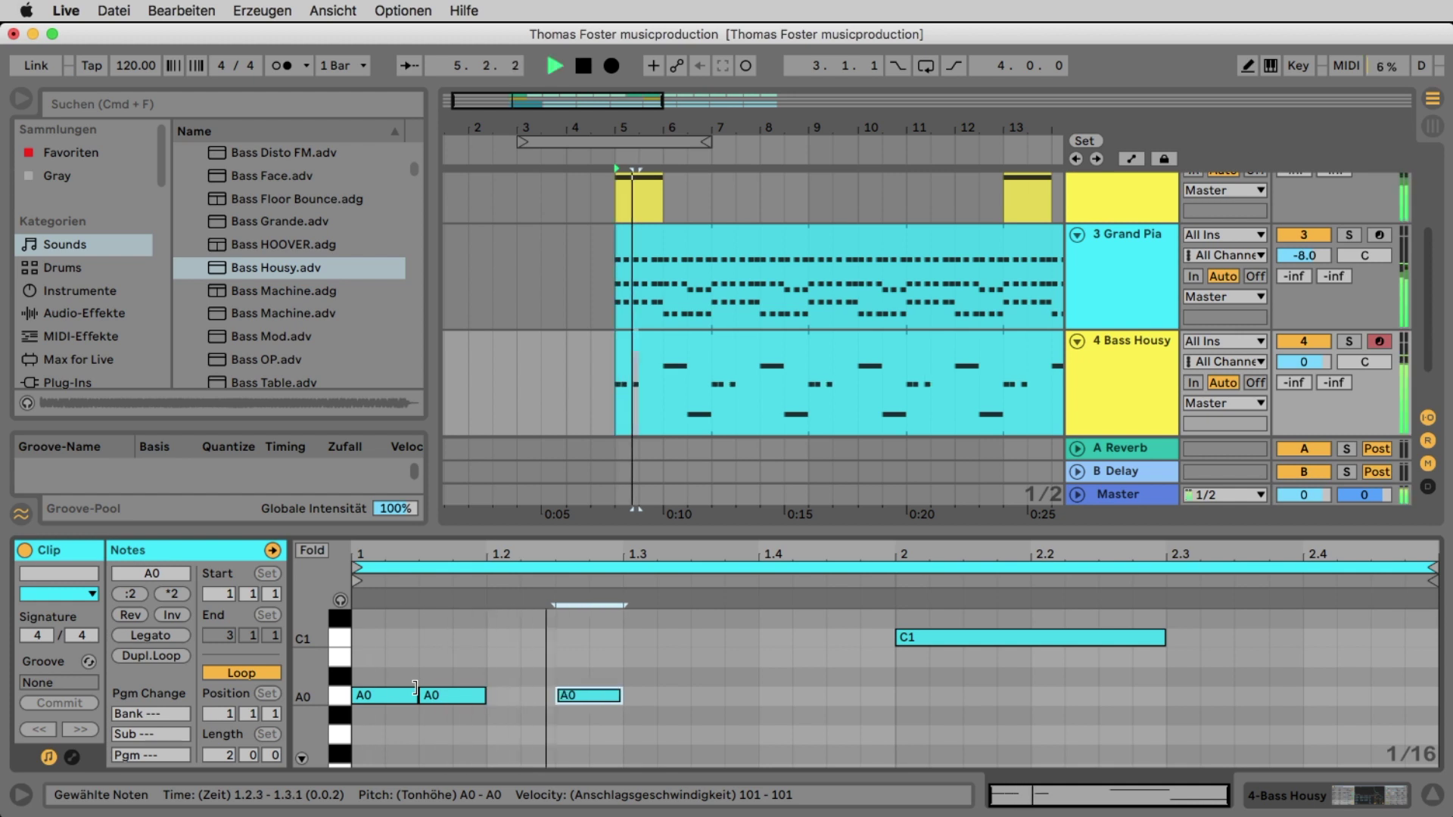
Duplicate the A0 note at 1.2.3 to 1.3.1 and 1.3.3, and play the rhythm up to bar 2.
key(super+d)
key(super+d)
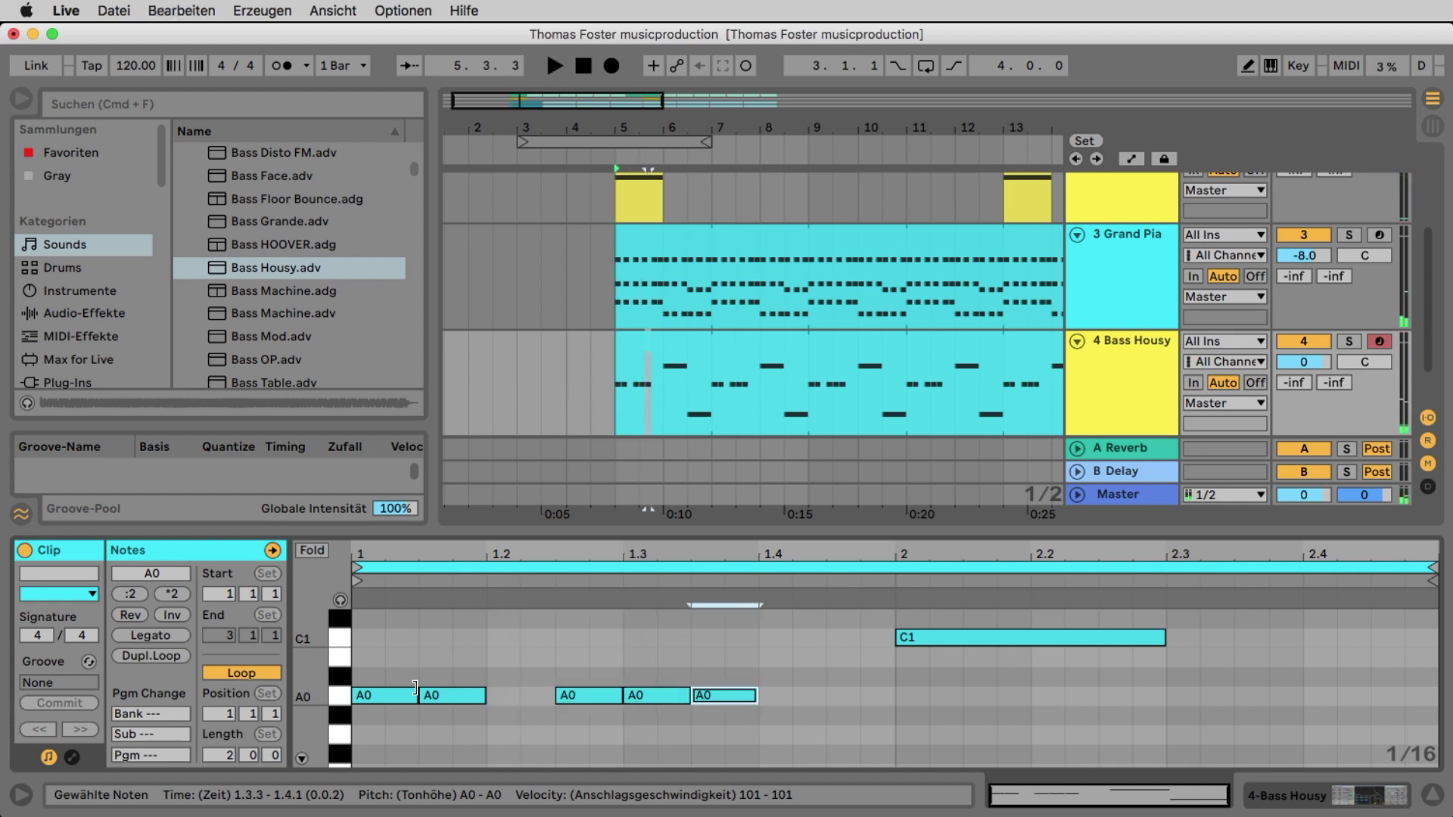
key(space)
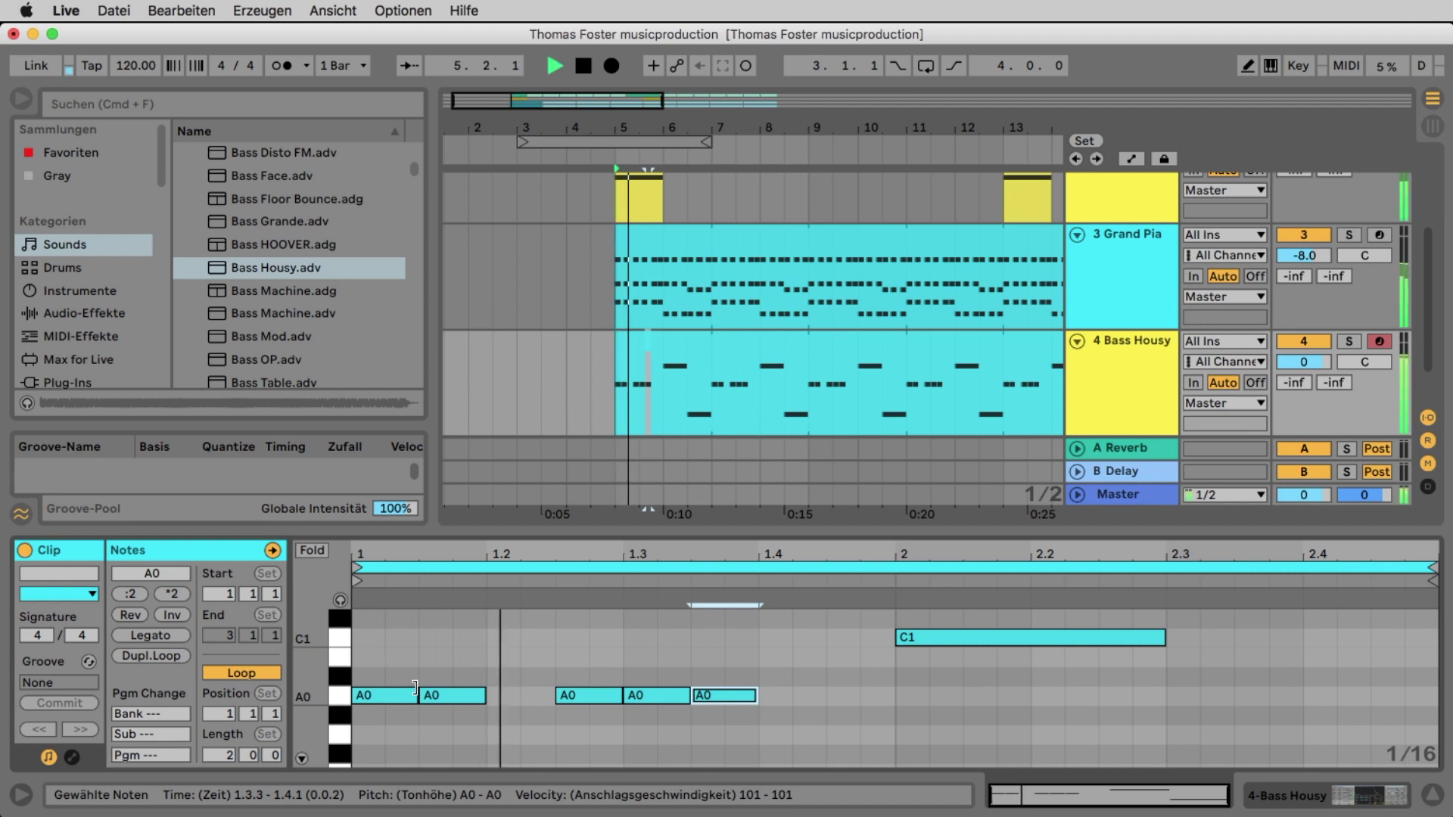
key(space)
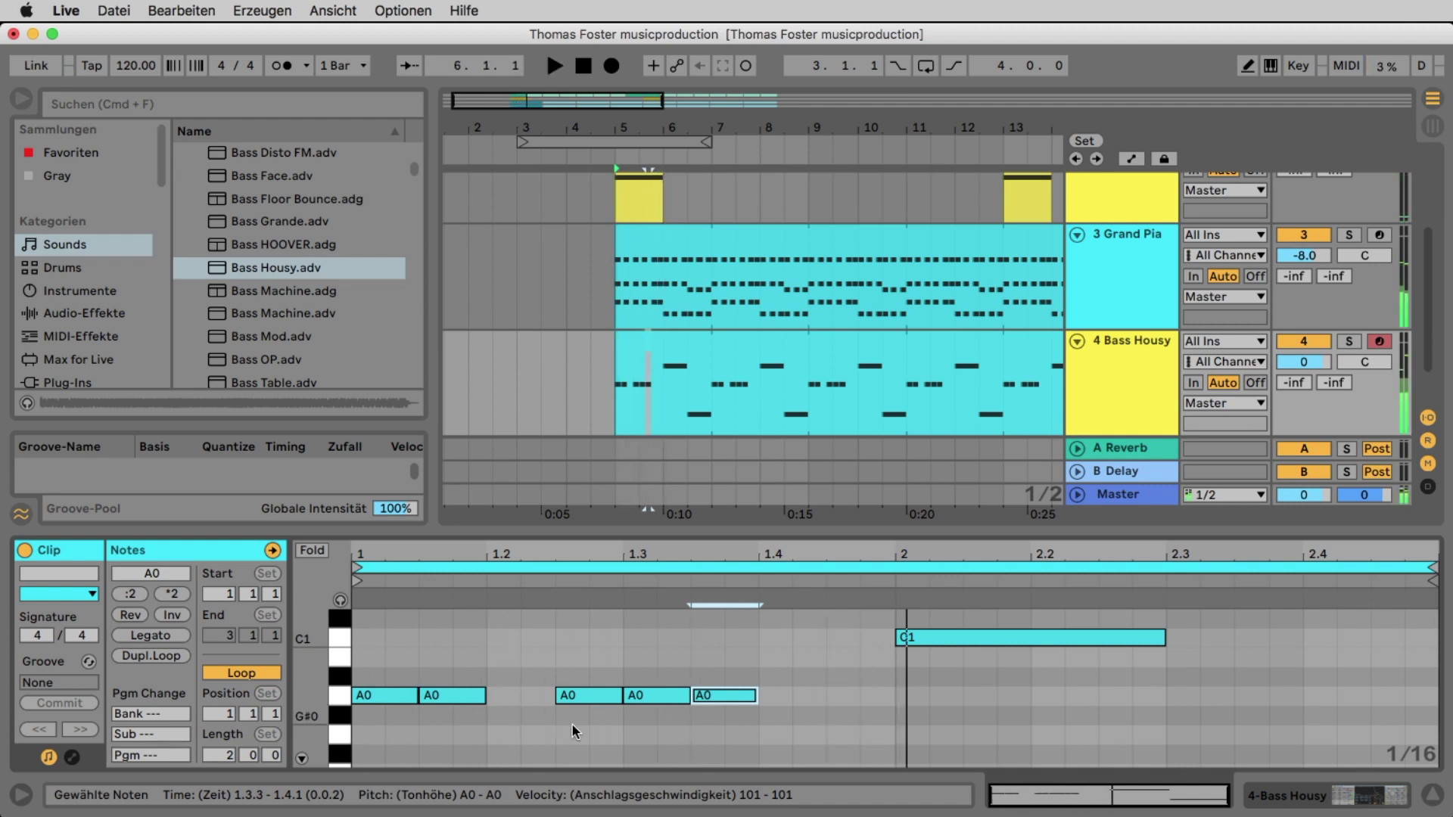
Duplicate the A0 note at 1.3.3 to 1.4.3, leaving a gap at 1.4.1, and play the bass rhythm.
key(super+d)
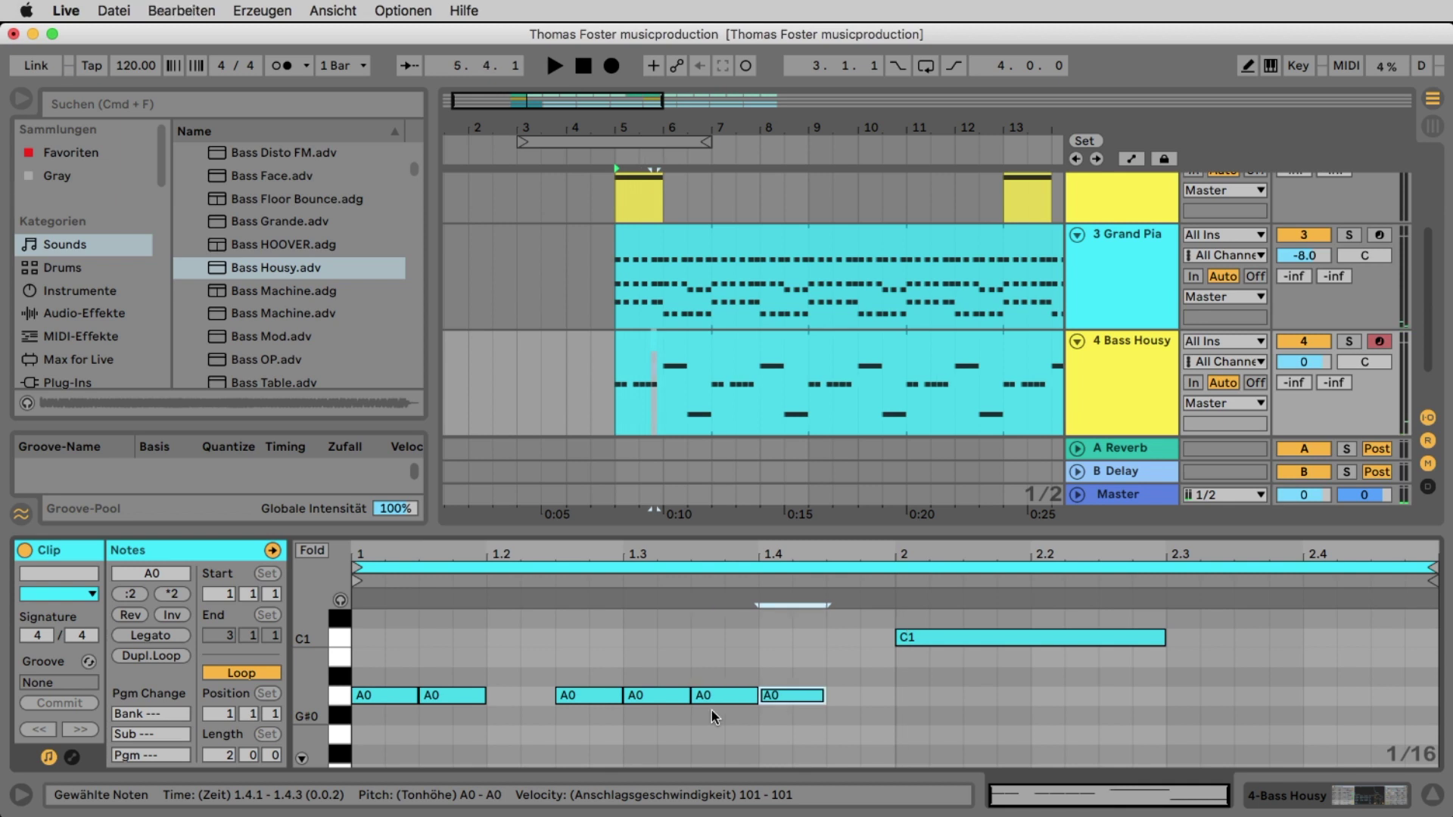
key(Right)
key(Right)
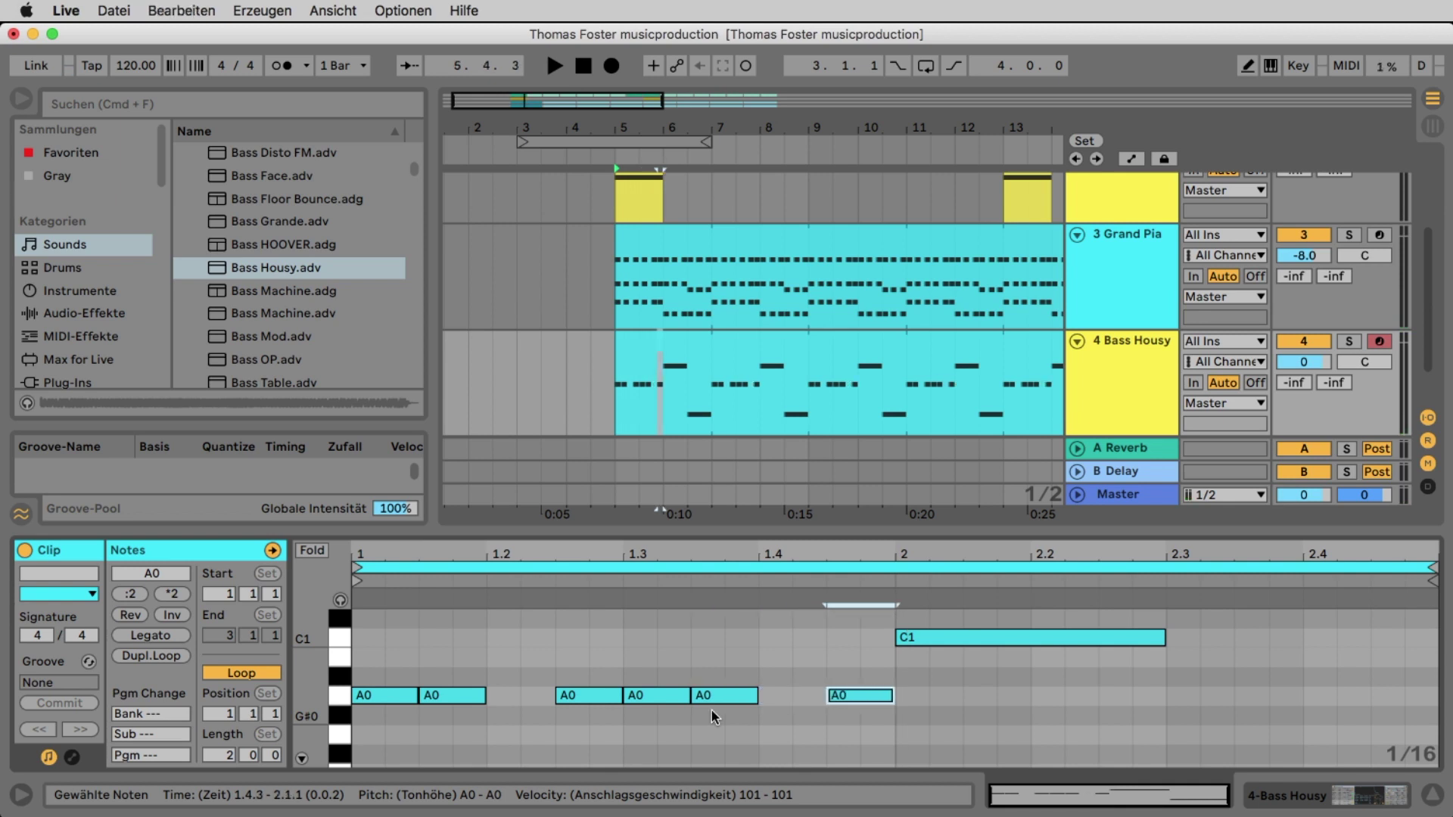
key(space)
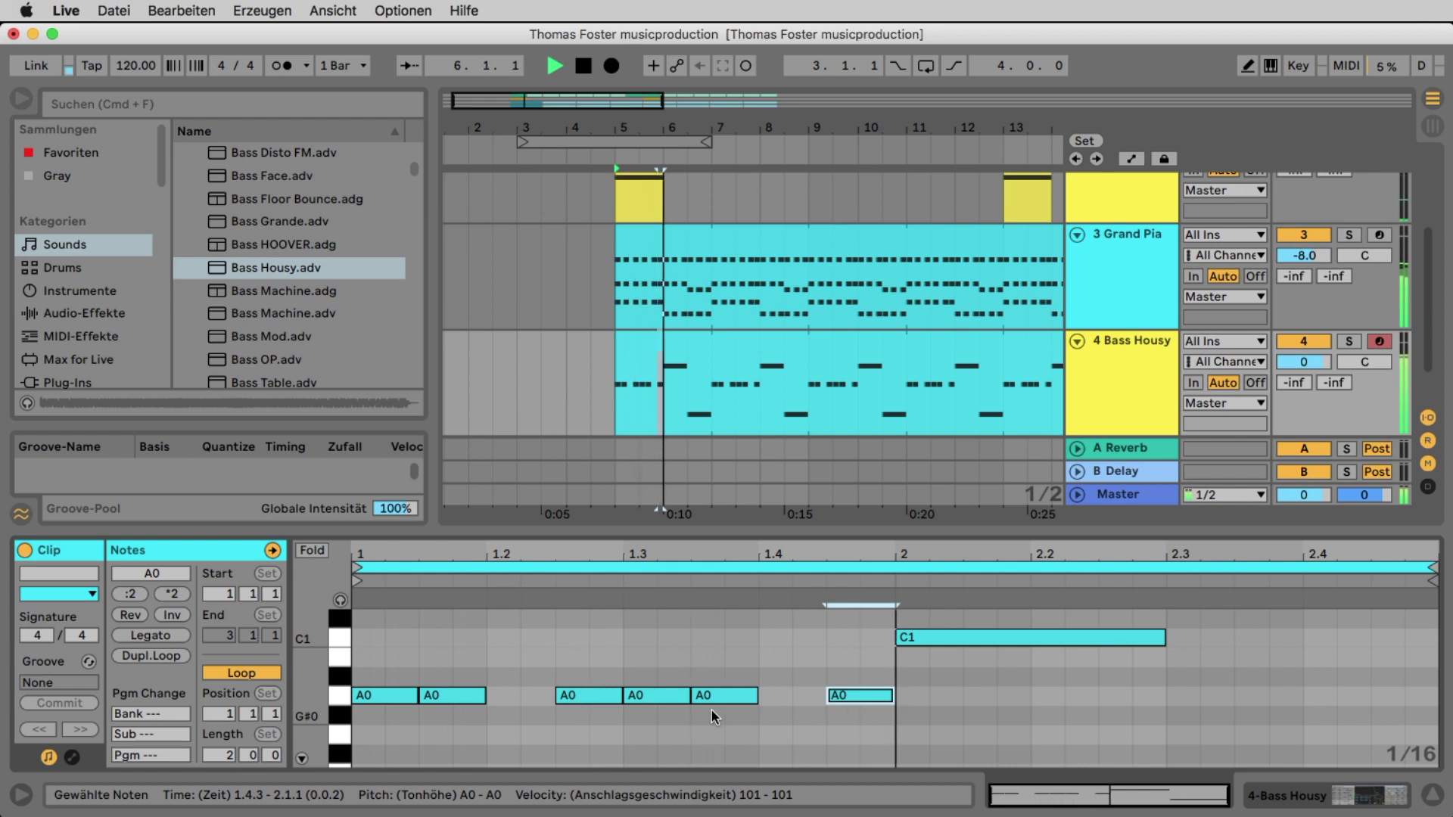
key(space)
Move the A0 note at 1.3.3 to 1.3.4, transpose it down to G0, and play the bass line.
drag(732, 694, 759, 694)
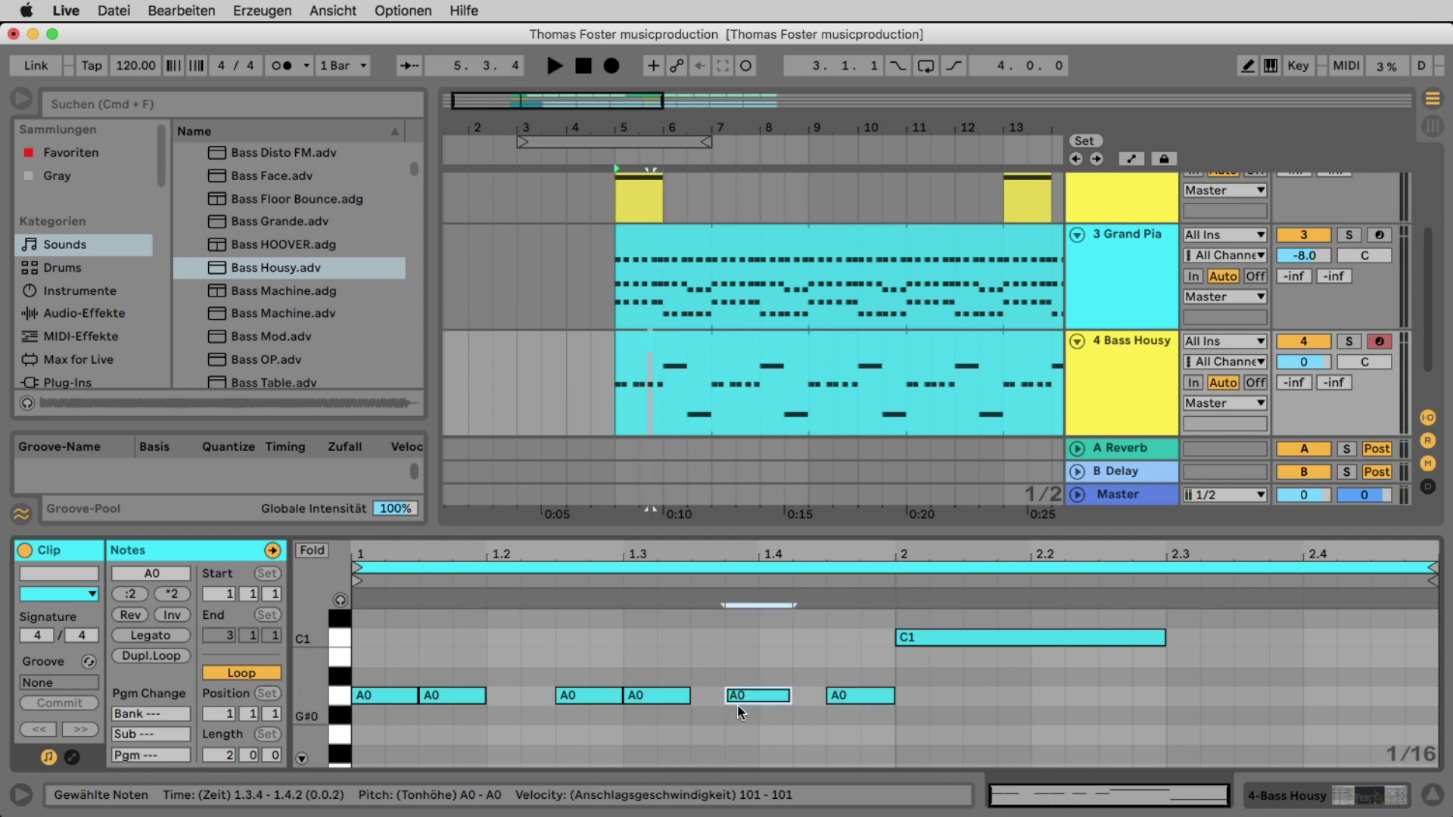
key(space)
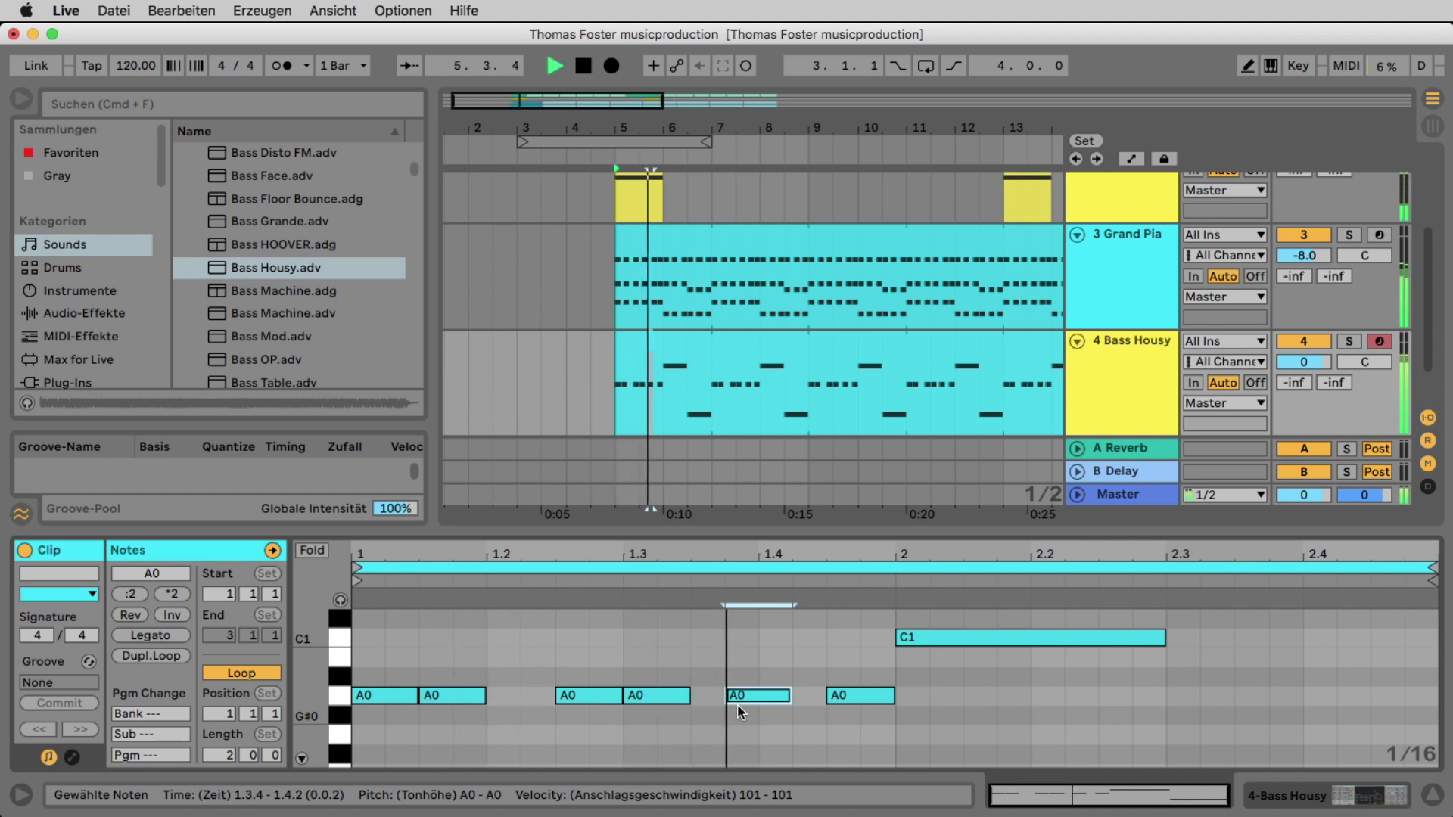
key(space)
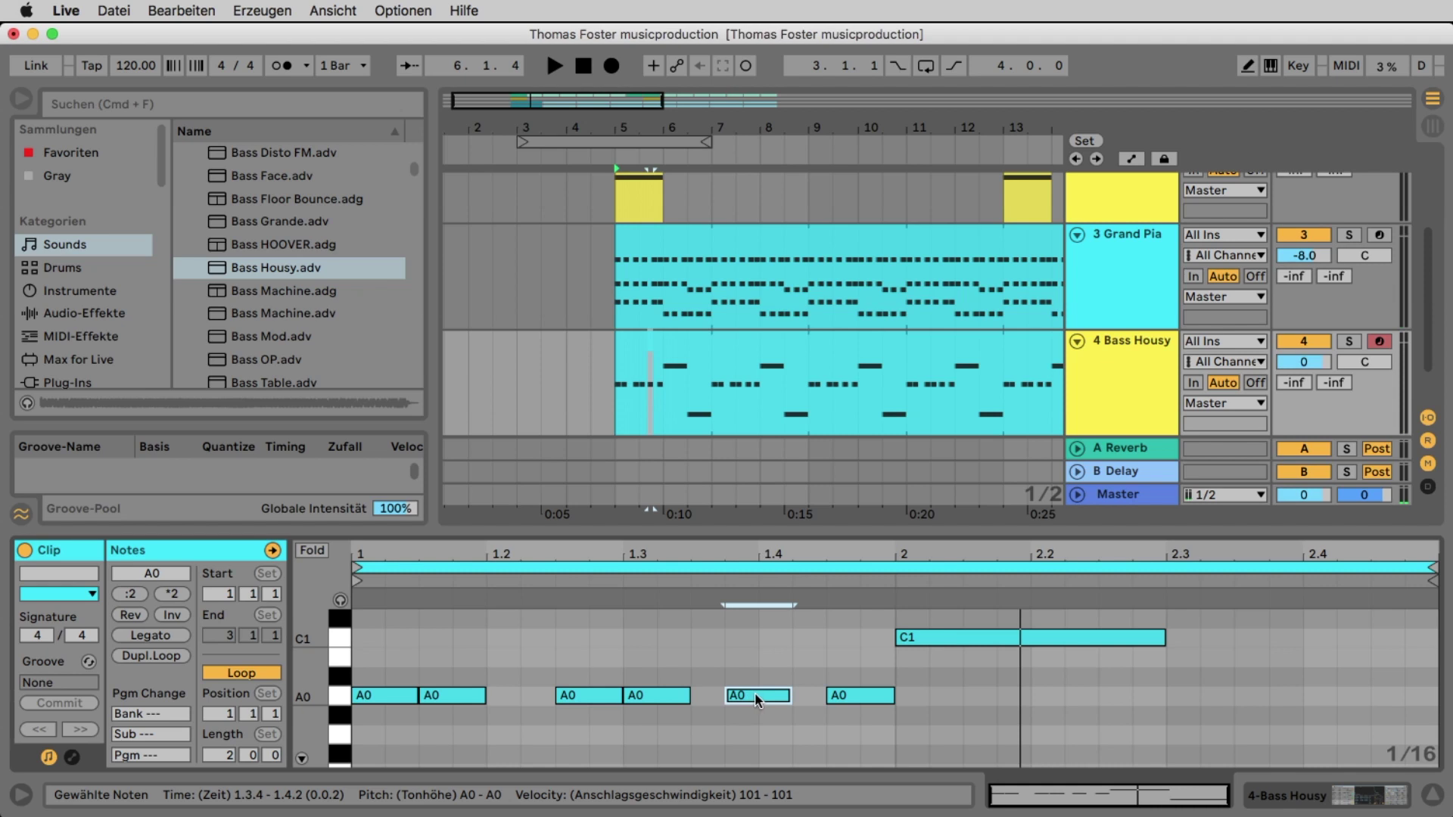
key(Down)
key(Down)
key(space)
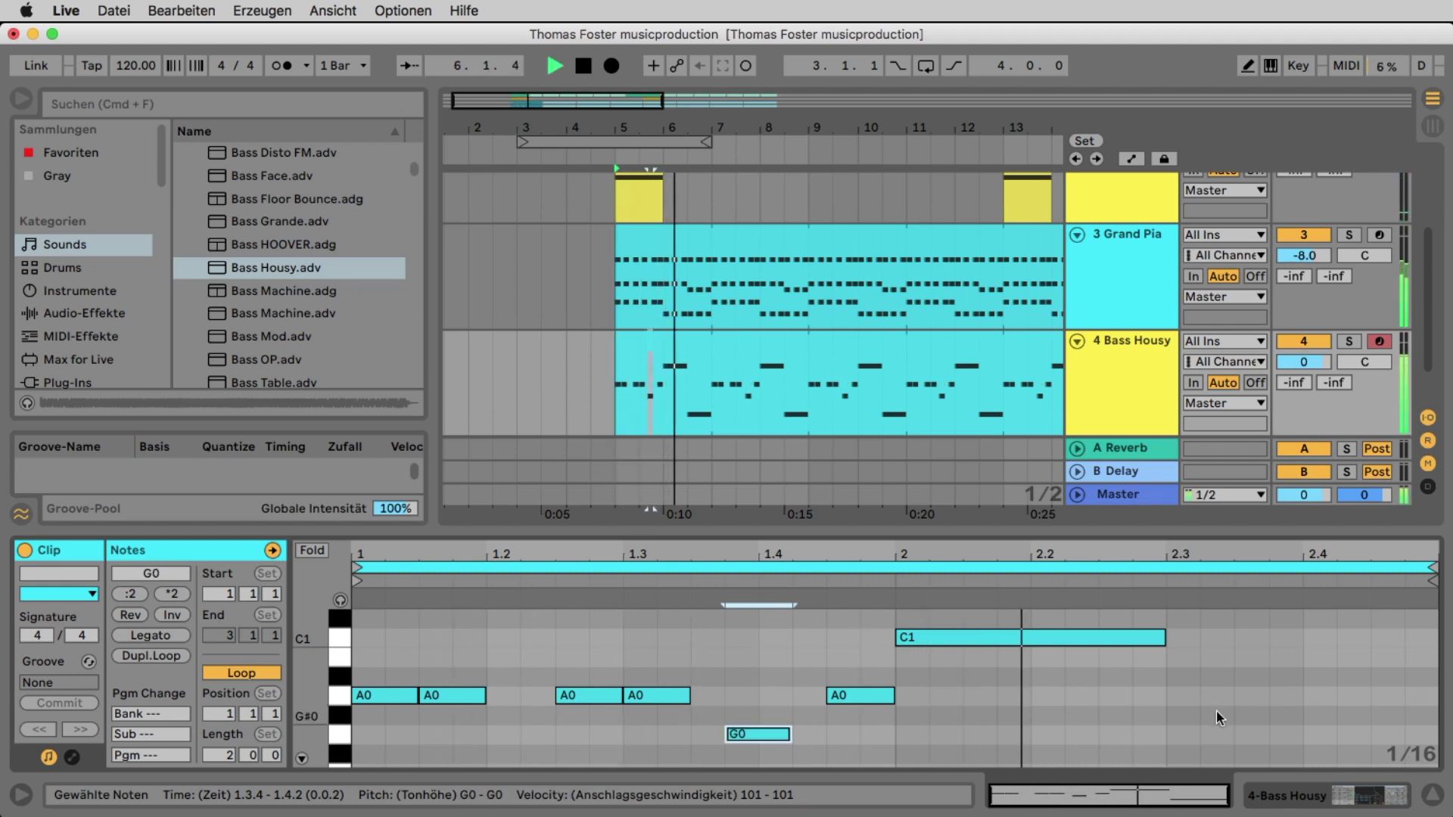
key(space)
Shorten the C1 note at bar 2 so it ends at 2.1.3, and duplicate it to 2.1.3 and 2.2.3.
scroll(1209, 716, down, 2)
scroll(1174, 691, up, 1)
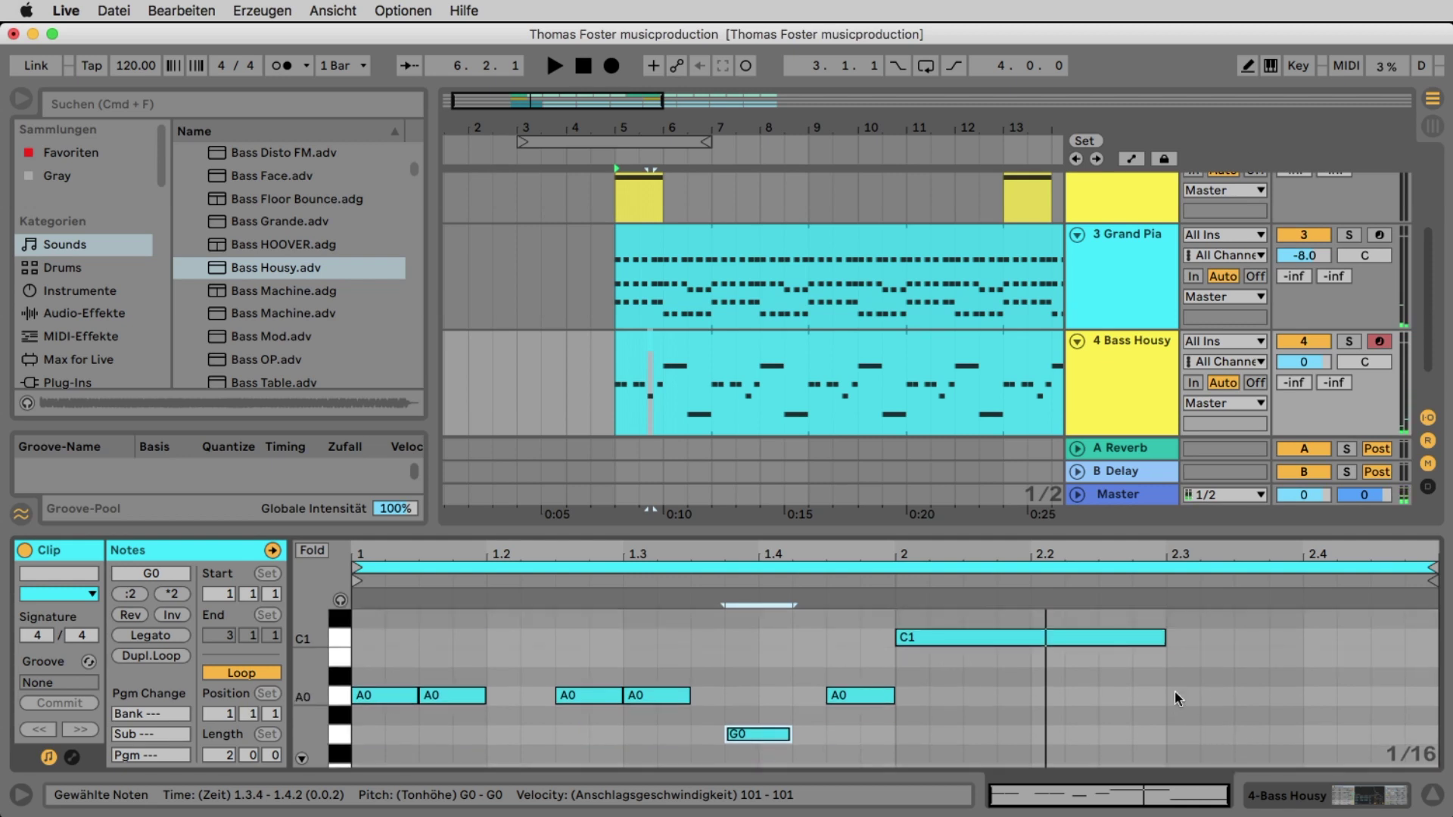
drag(1164, 639, 943, 643)
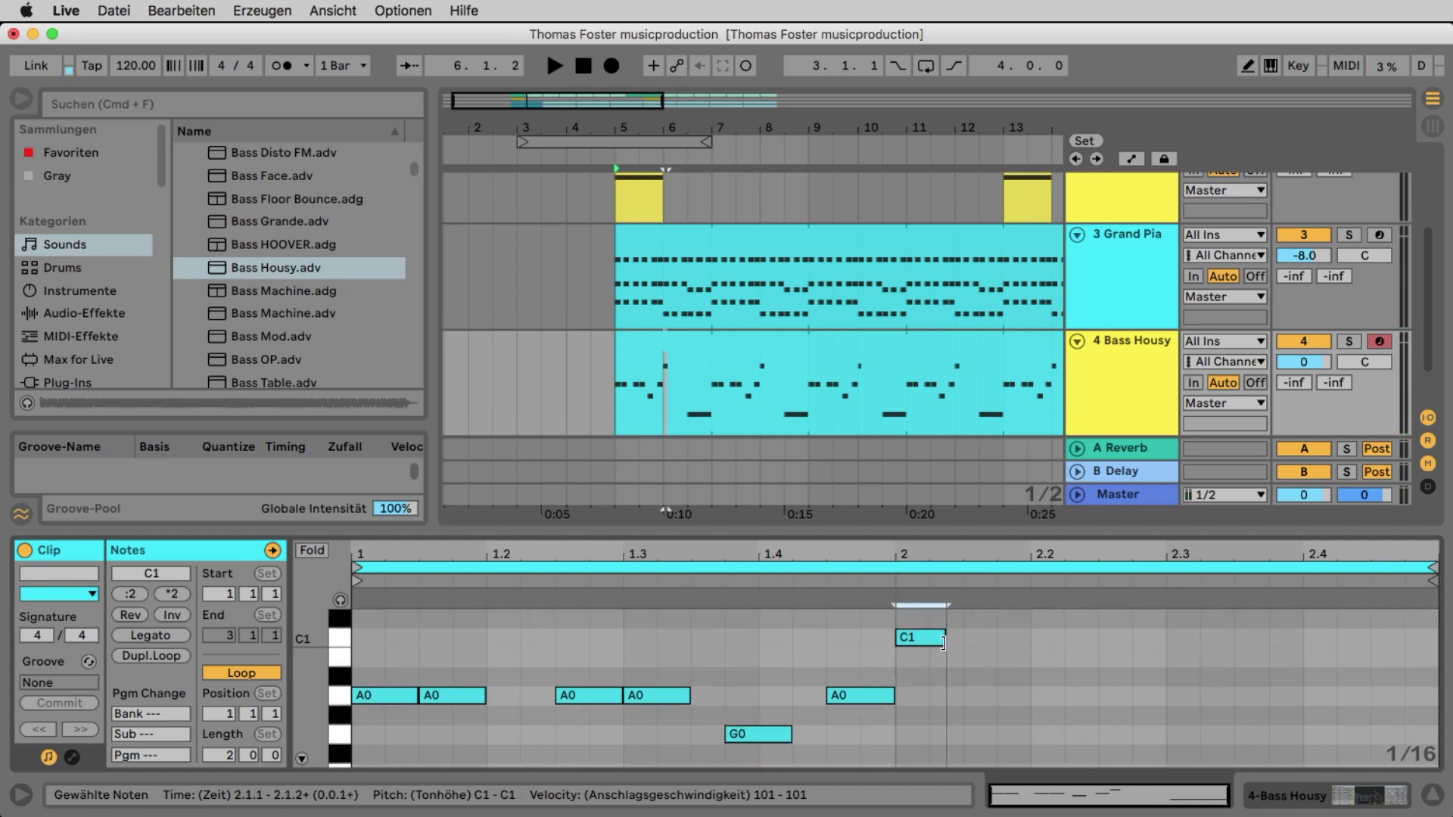
key(super+d)
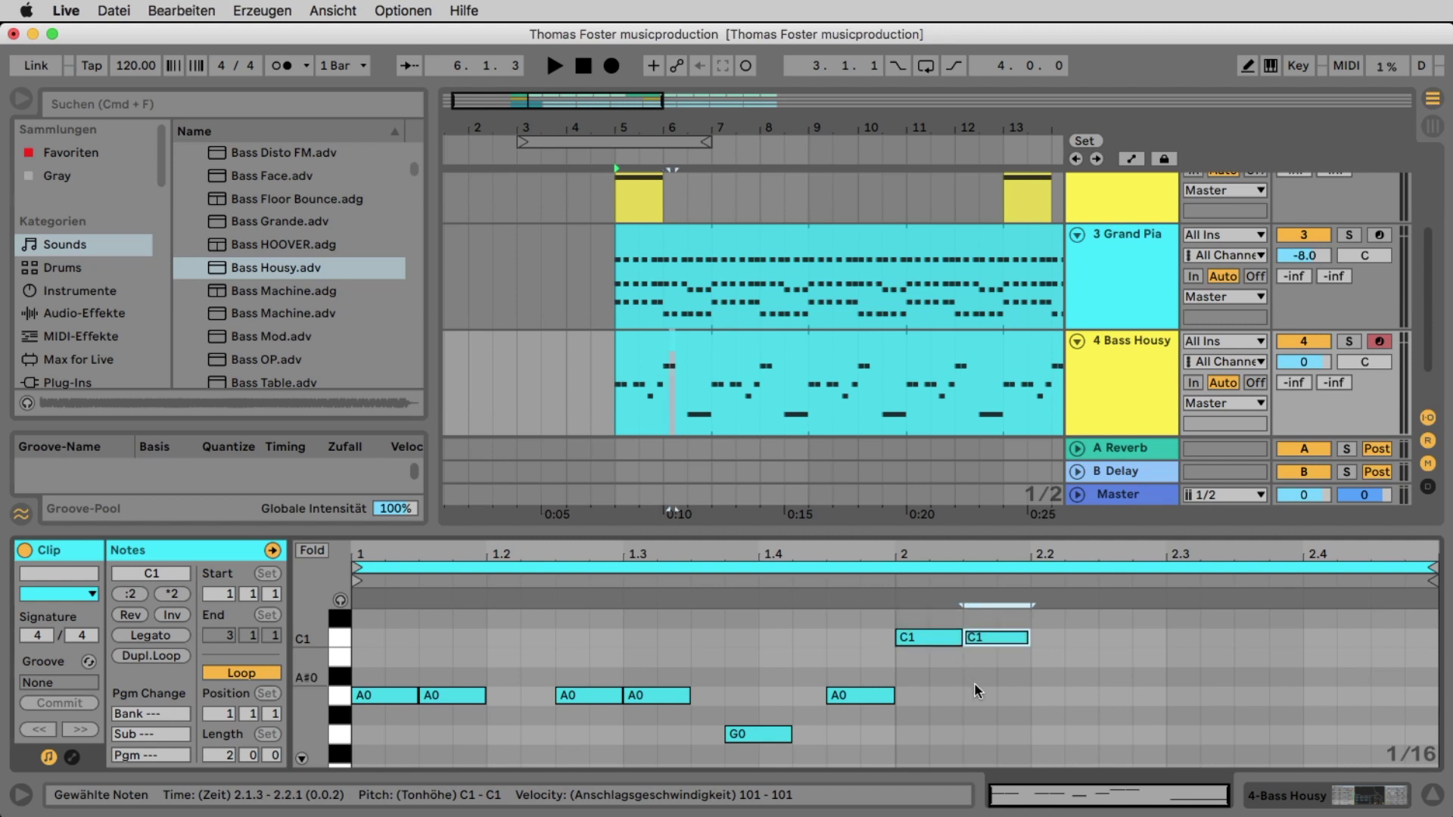
key(super+d)
key(Right)
key(Right)
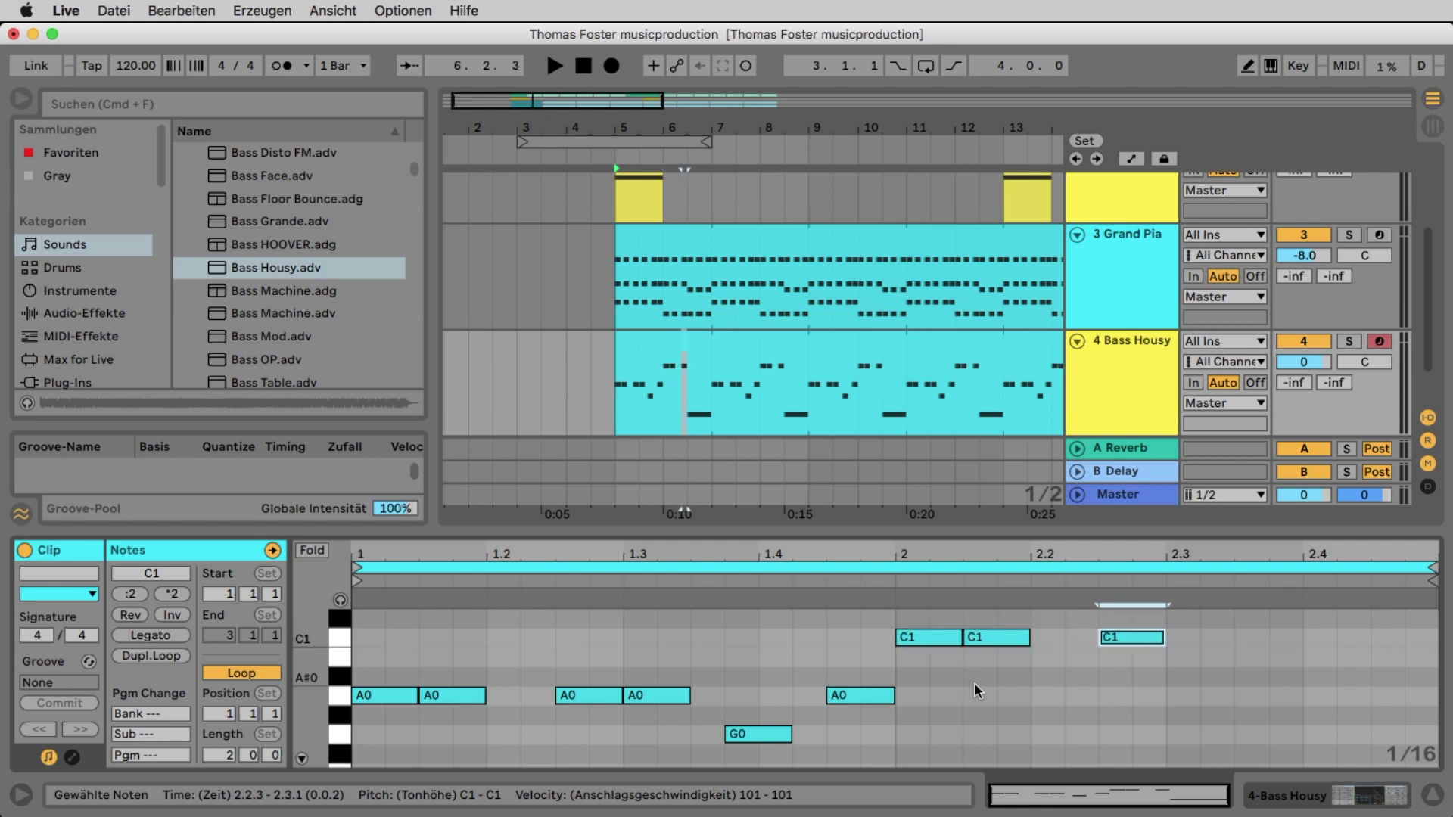
Shorten the E0 note at 2.3.1 so it ends at 2.3.3, and duplicate it to 2.3.4 and 2.4.3.
scroll(1174, 709, up, 5)
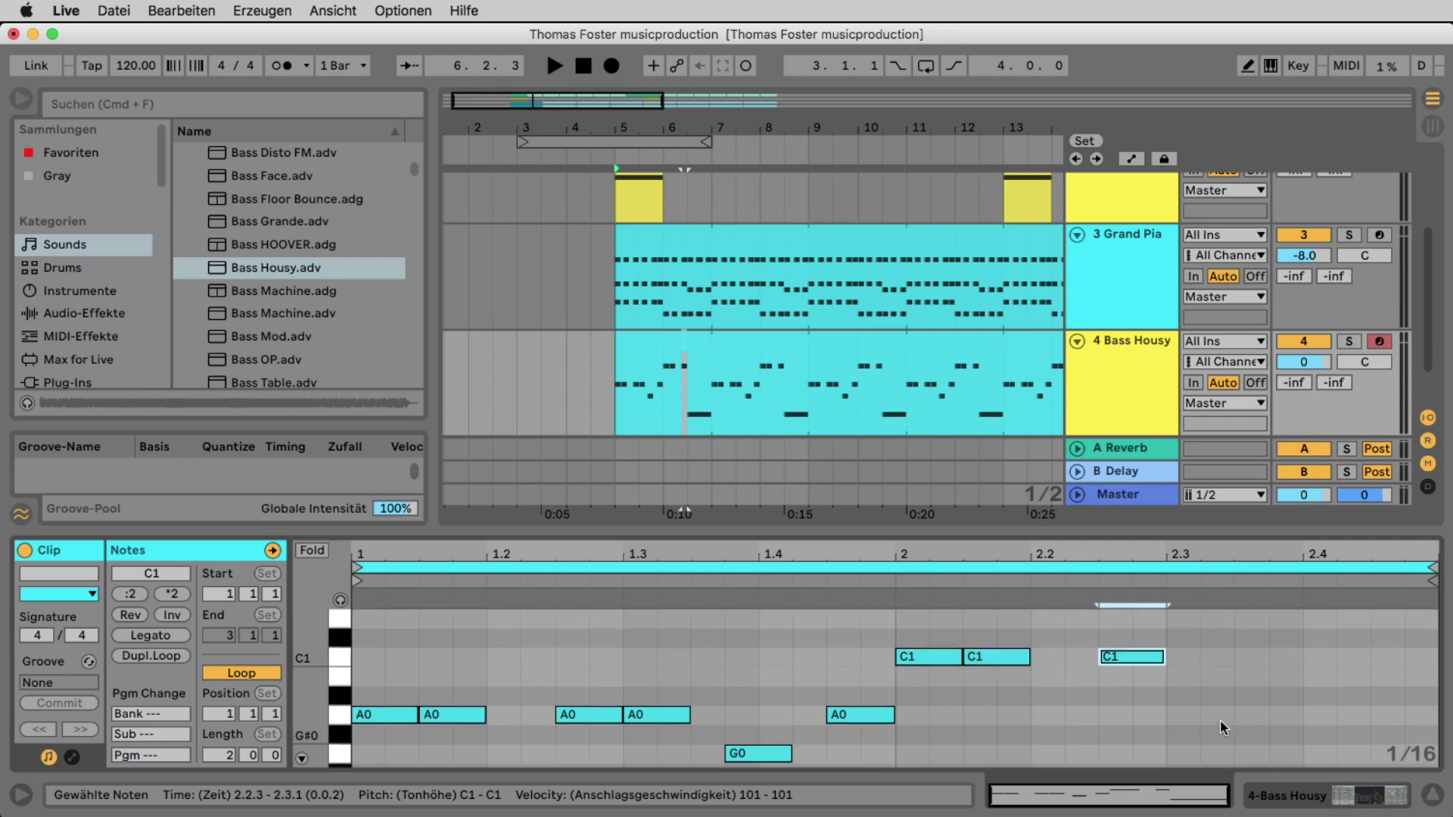
scroll(1220, 718, down, 6)
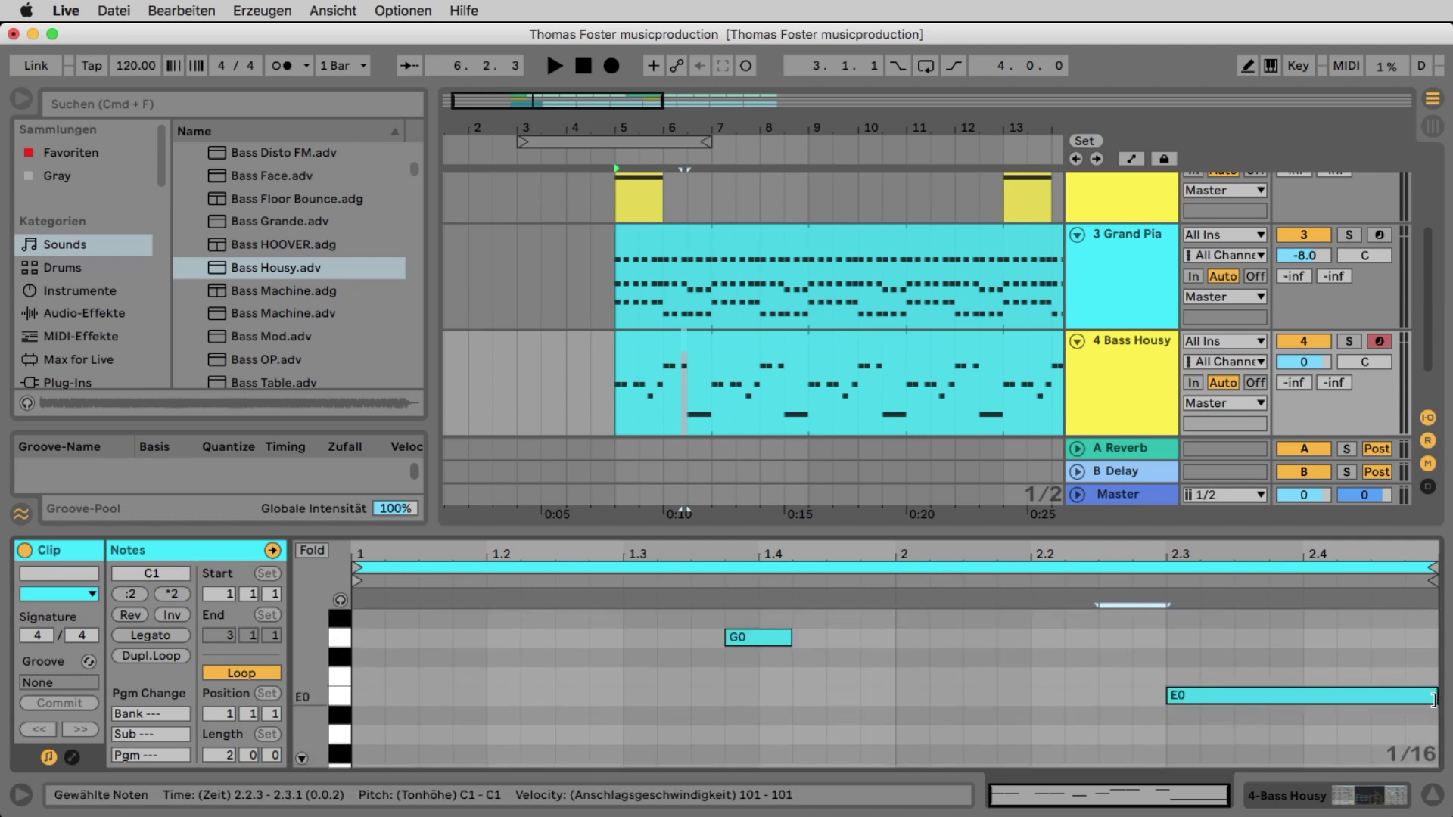
drag(1436, 695, 1241, 700)
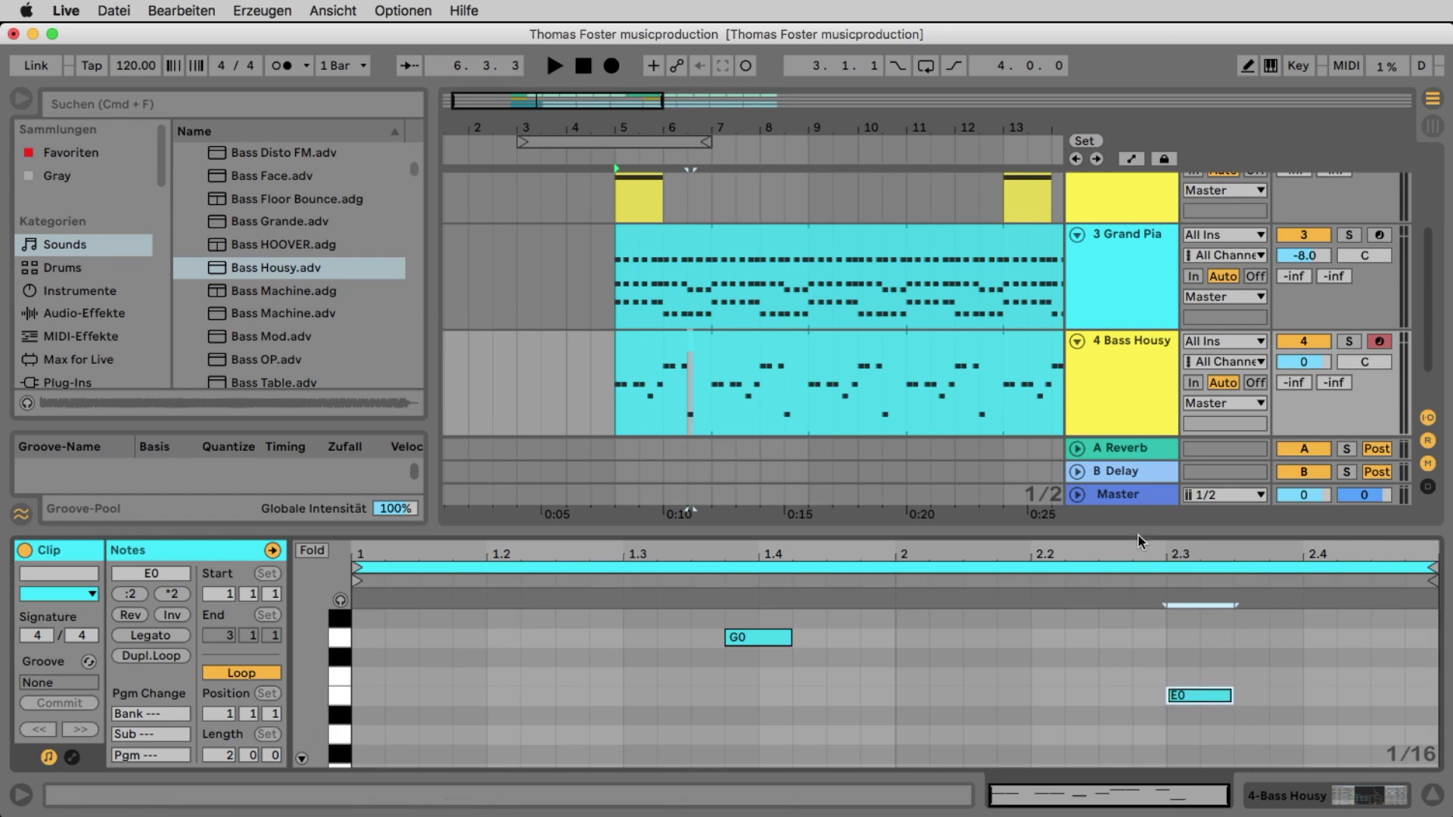
drag(1145, 527, 1145, 181)
scroll(1171, 392, up, 5)
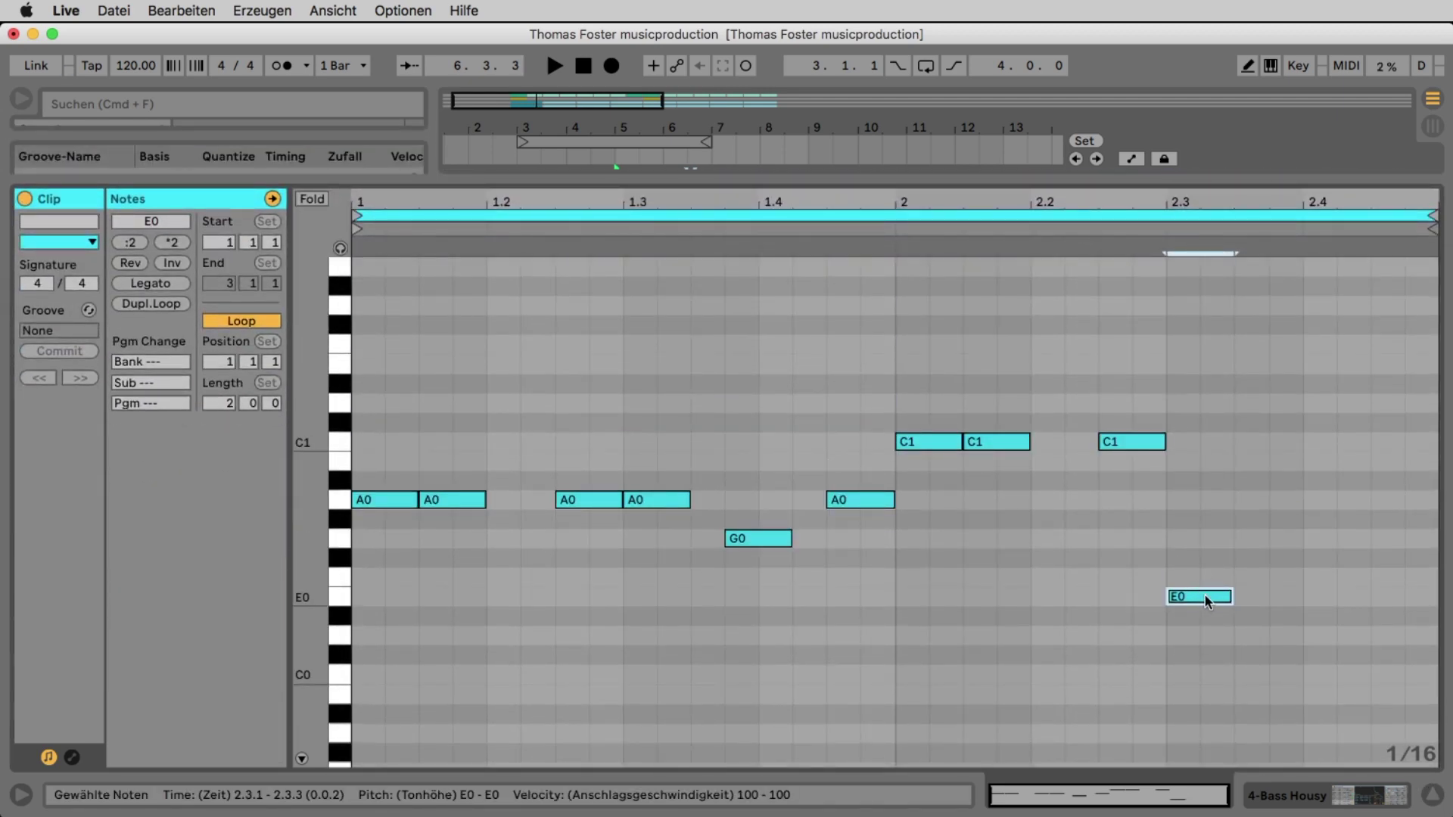
key(super+d)
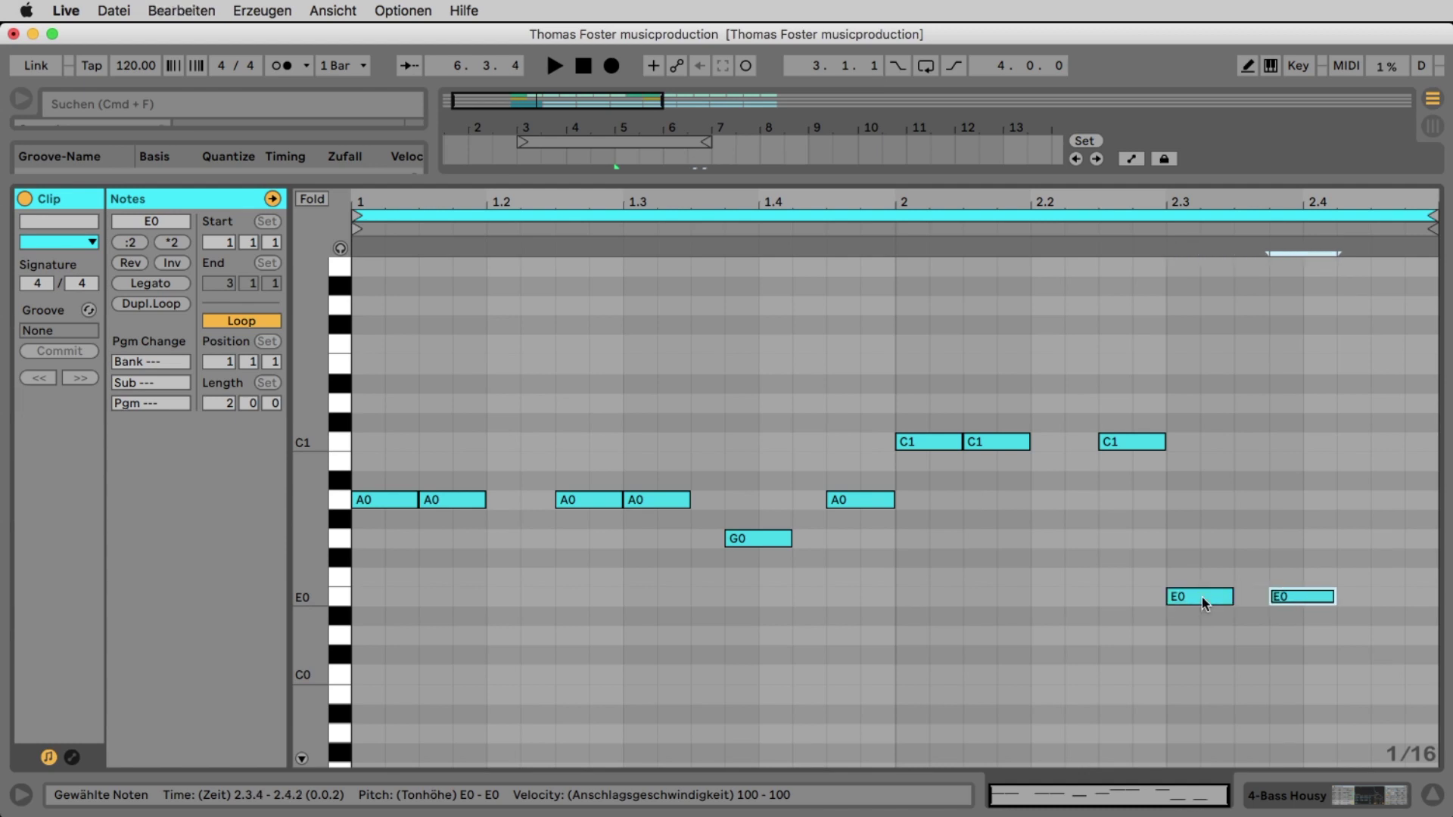
key(super+d)
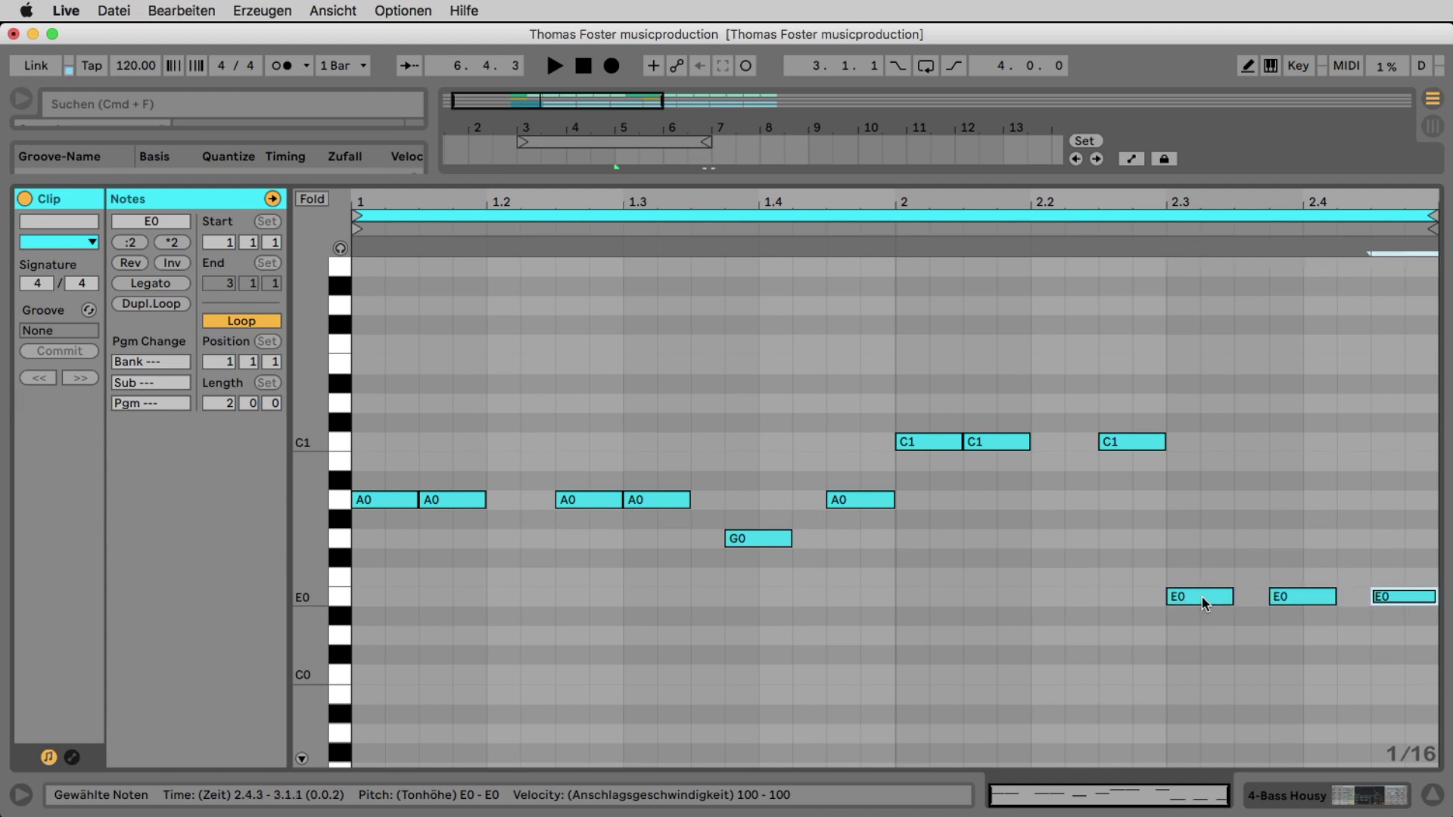
Transpose the last E0 note at 2.4.3 up to G0 and play the complete bass line.
key(space)
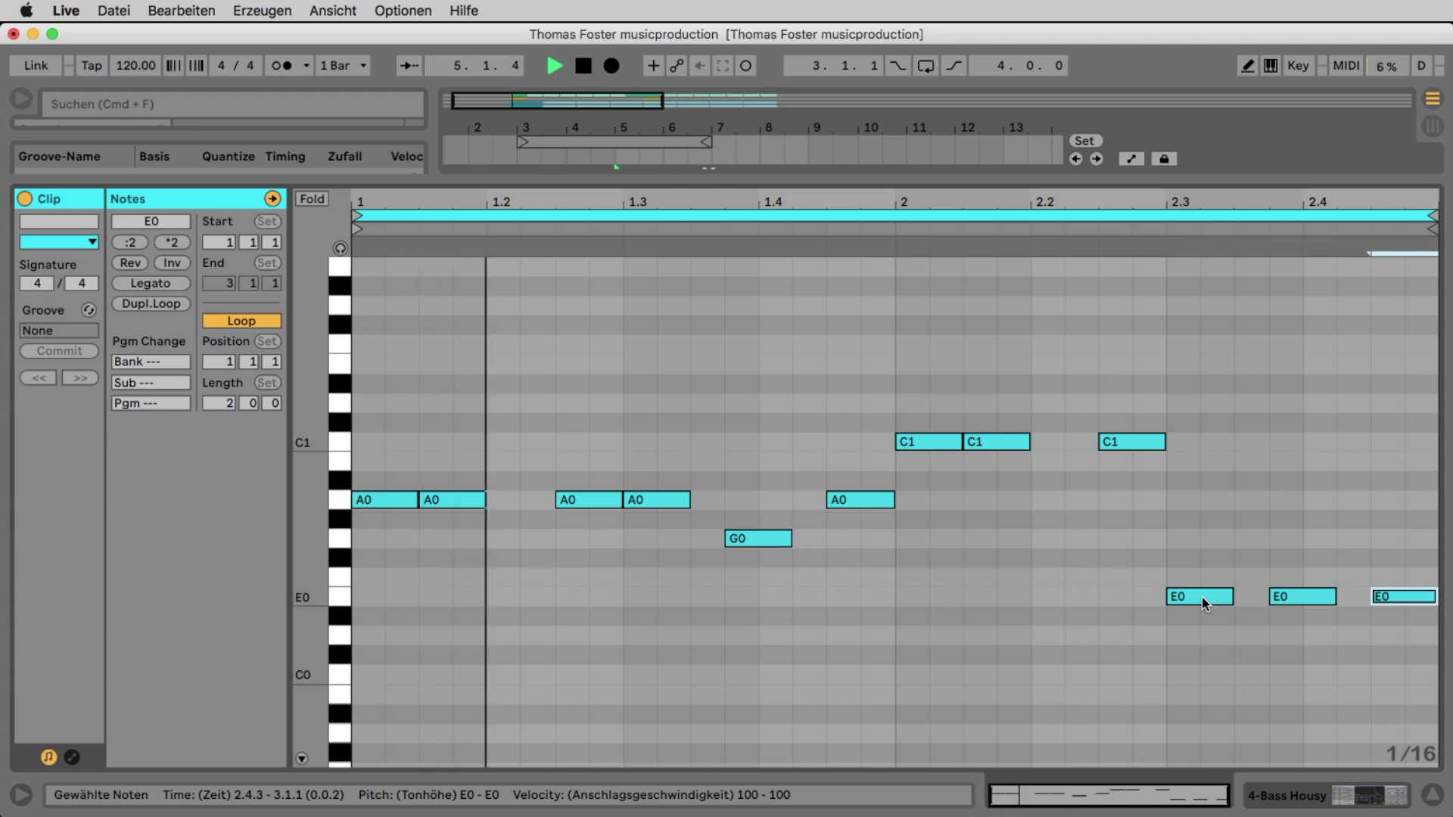
key(Up)
key(Up)
key(Up)
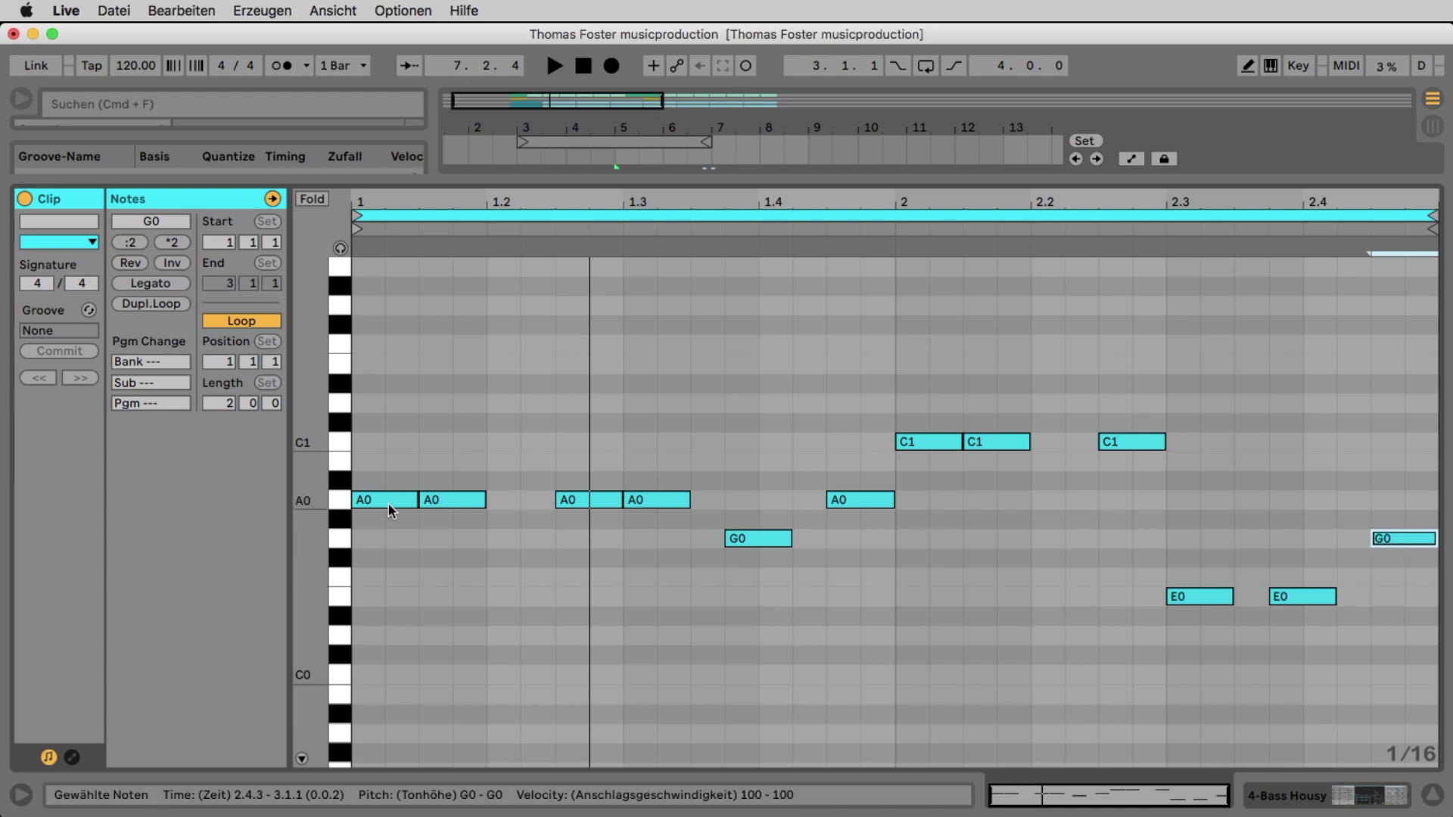
key(space)
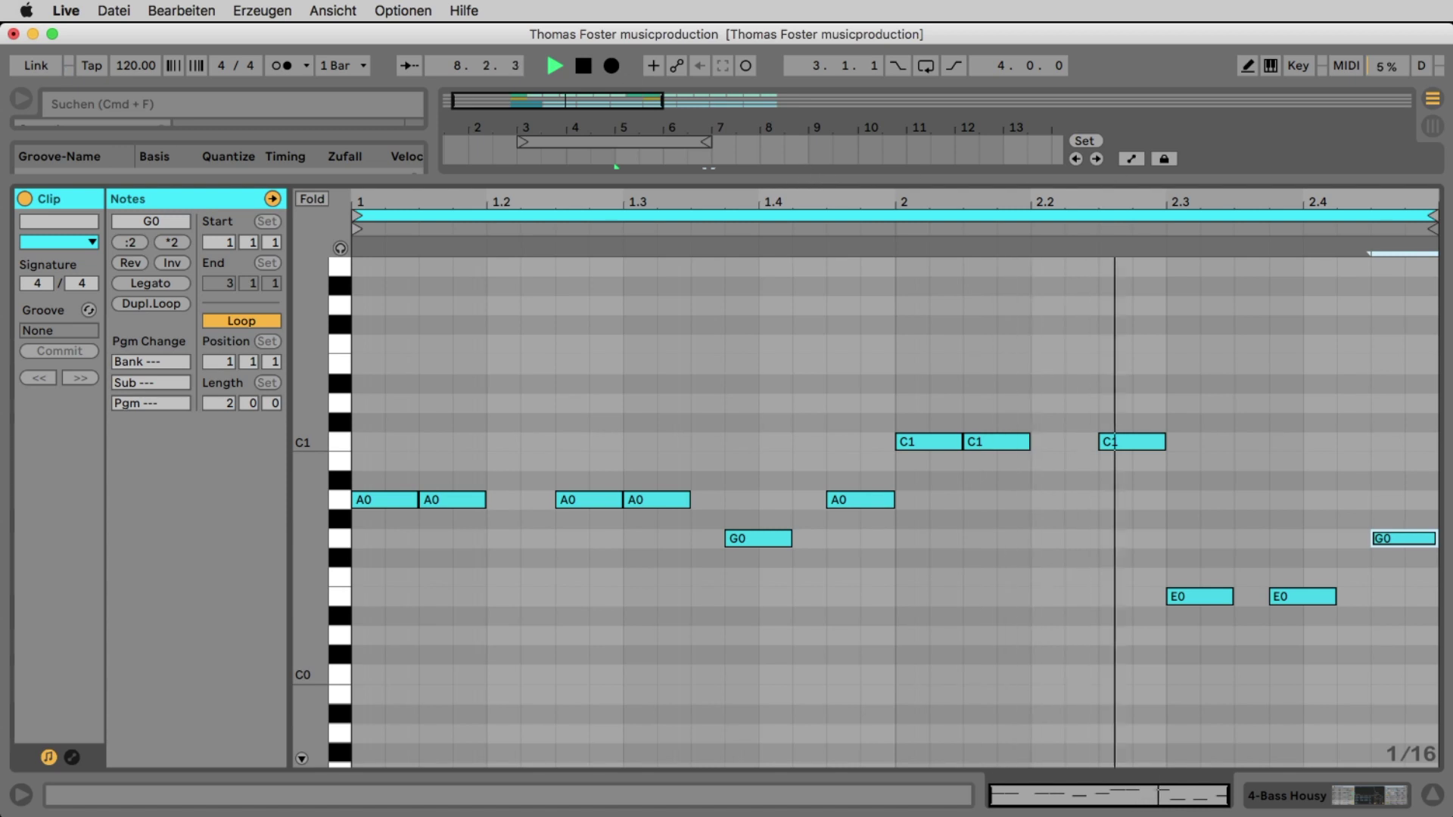
key(space)
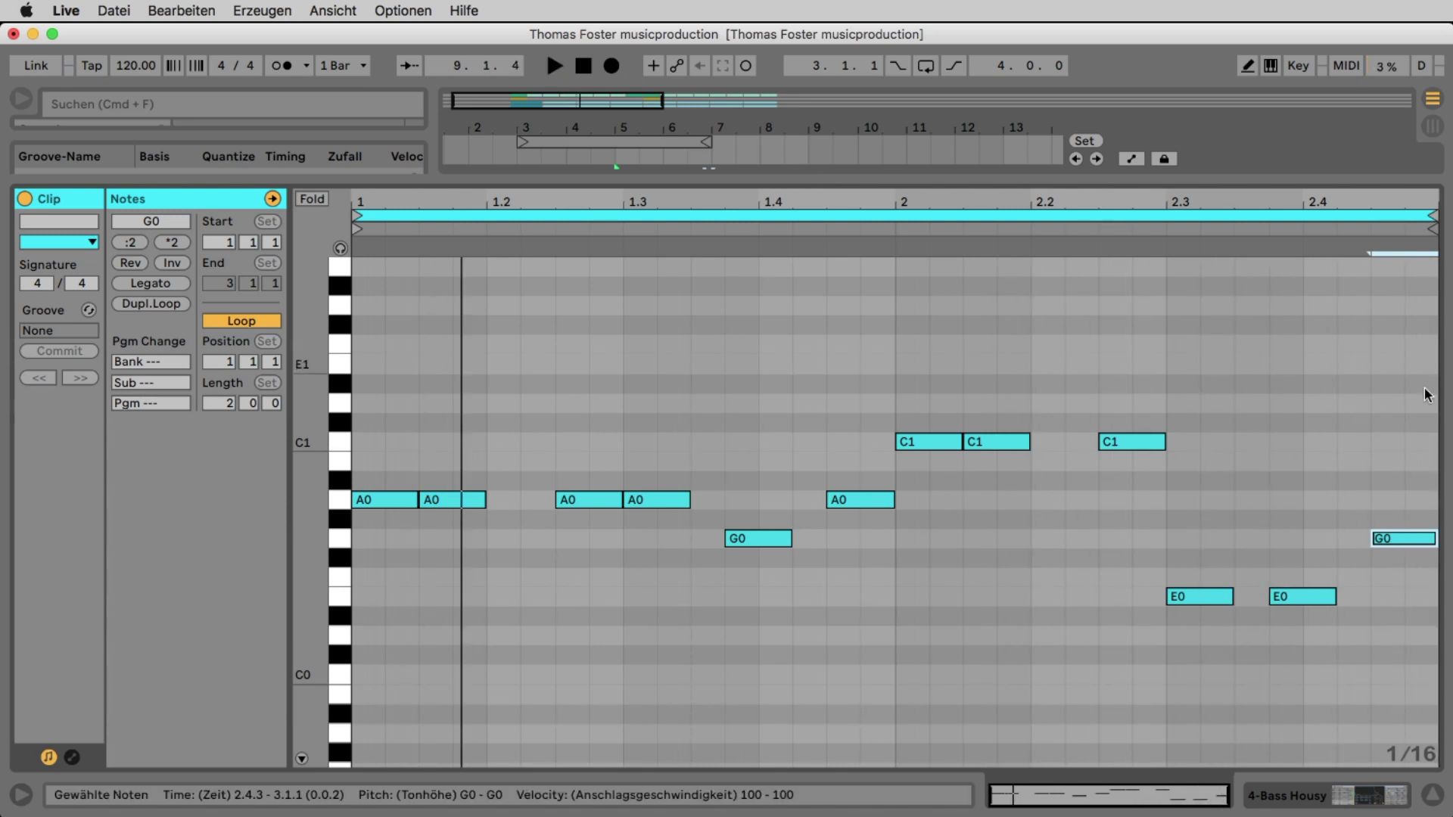
Set the volume of the Bass Housy track to -4.6 dB and the Grand Piano track to -9.6 dB during playback.
drag(1197, 178, 1260, 600)
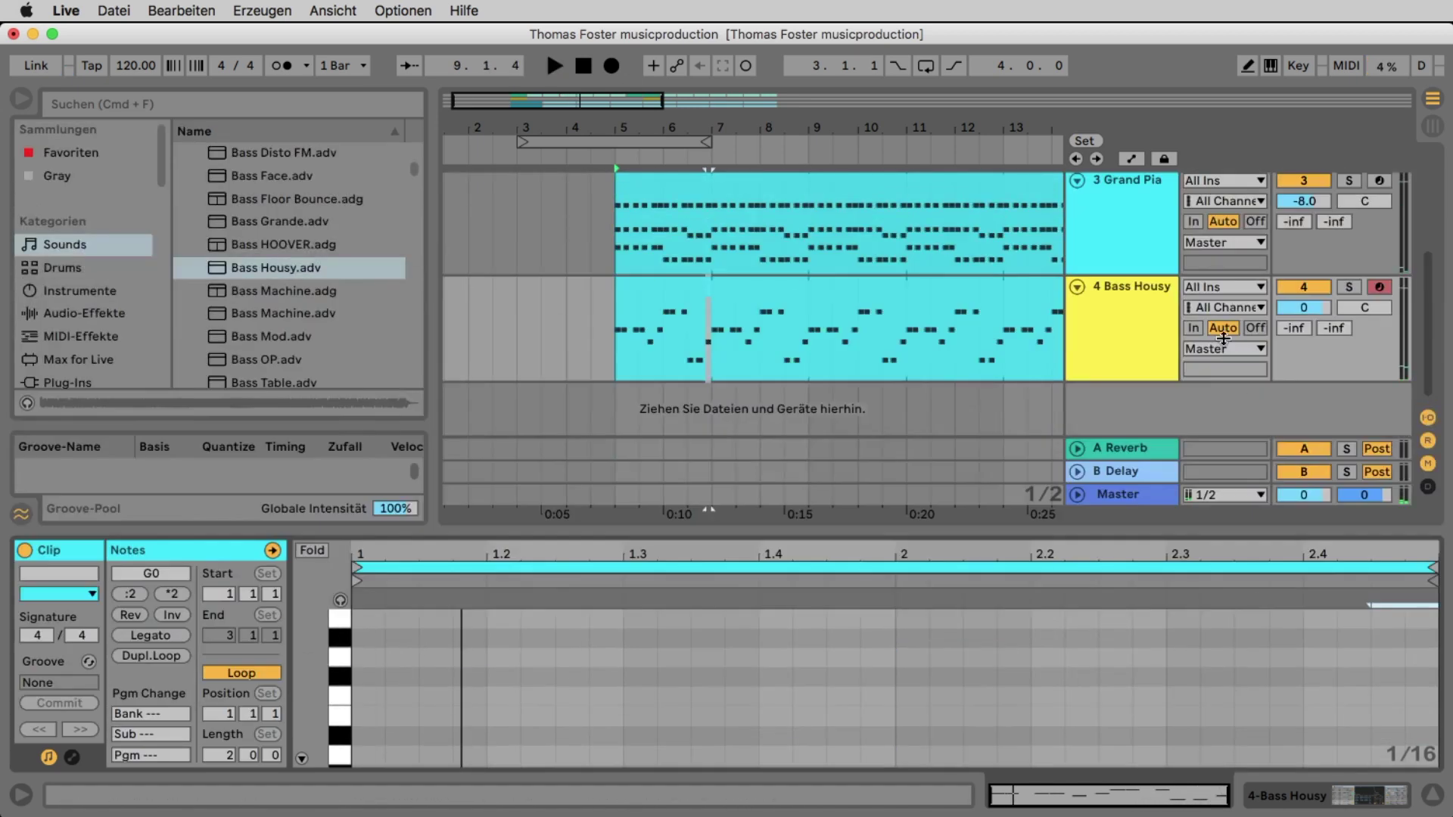
key(space)
click(1301, 310)
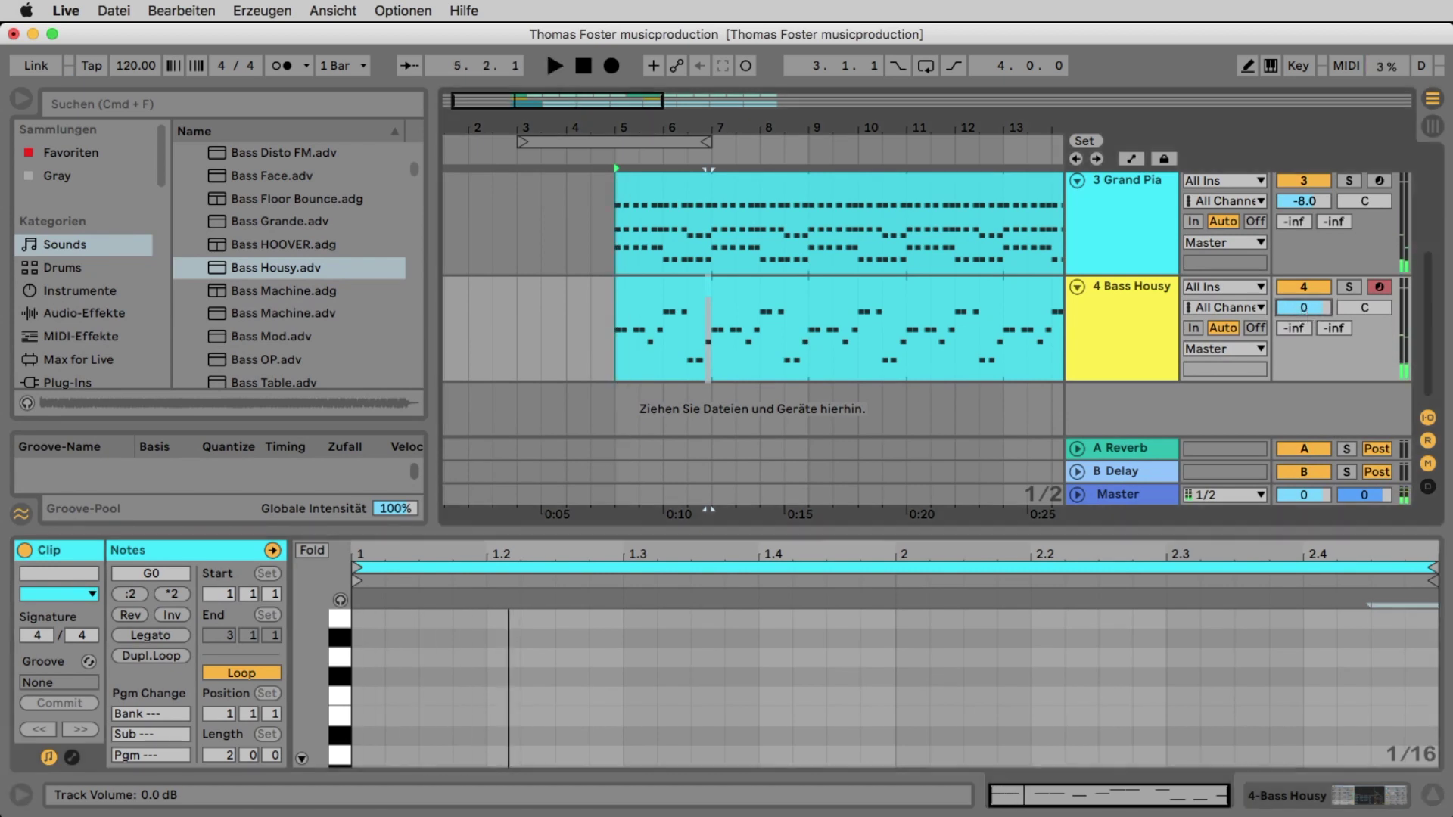
drag(1312, 312, 1311, 324)
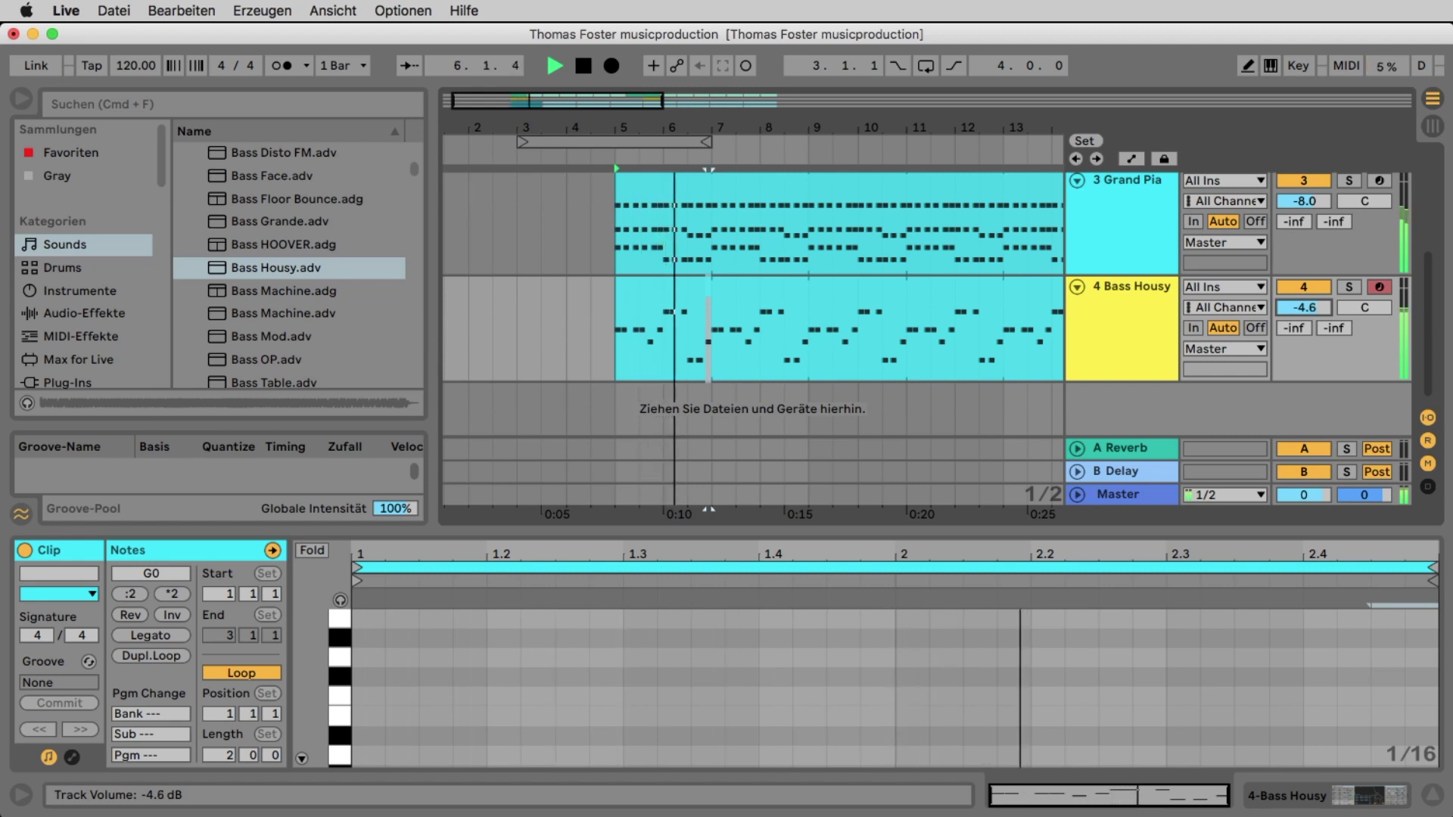
drag(1303, 202, 1303, 213)
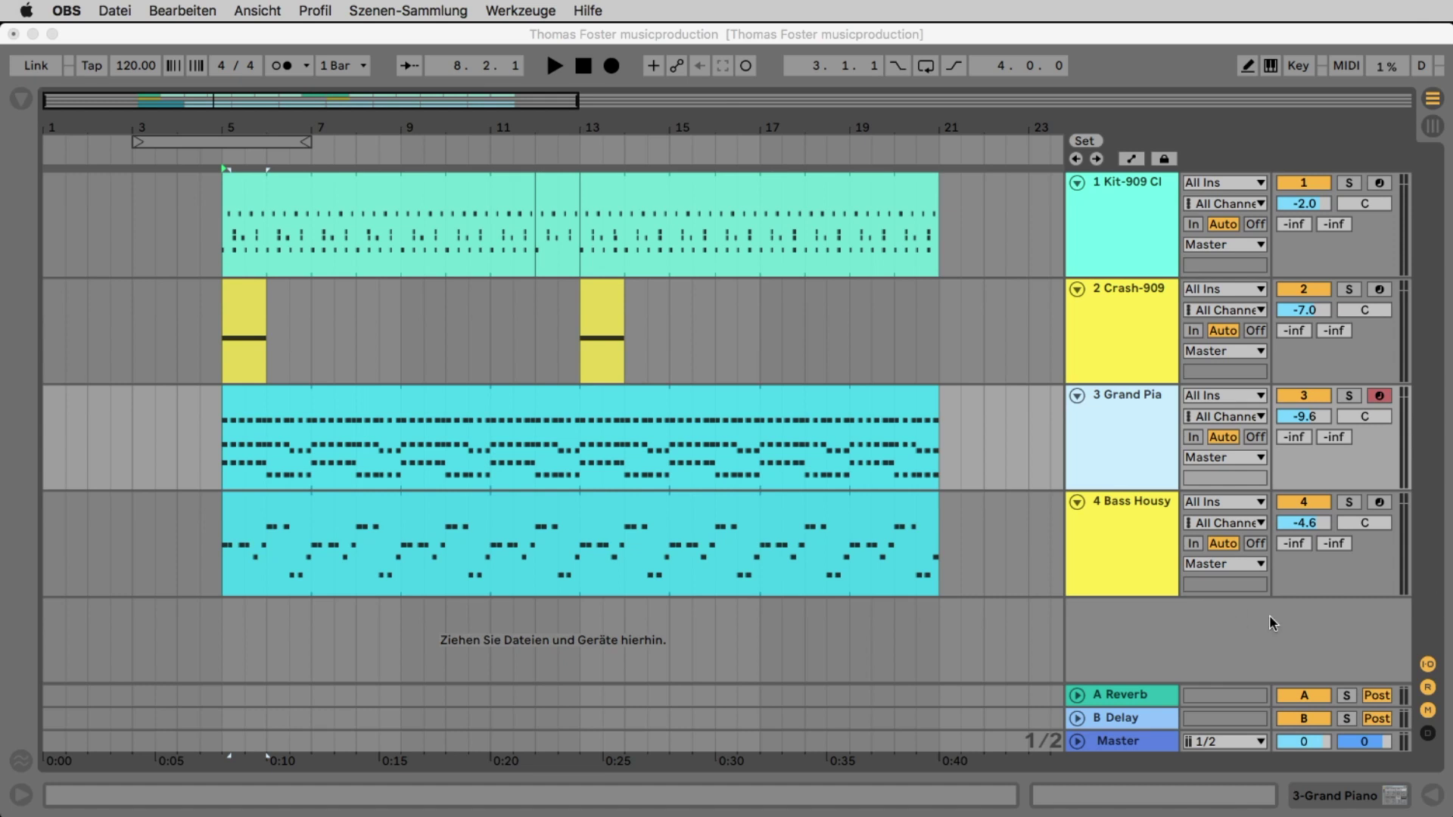
Duplicate the Grand Piano track and rename the copy Synth.
click(1176, 66)
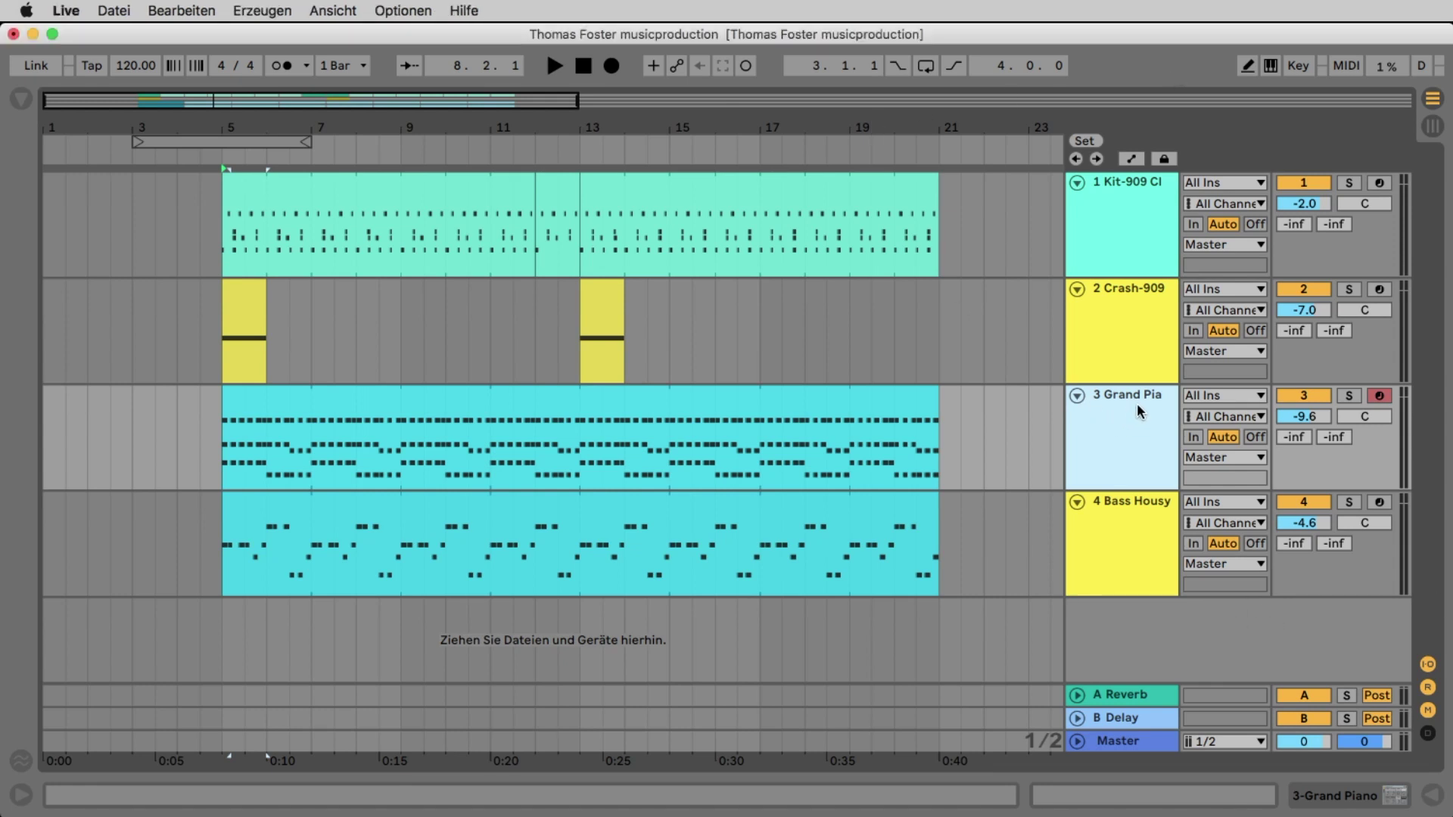
key(super+d)
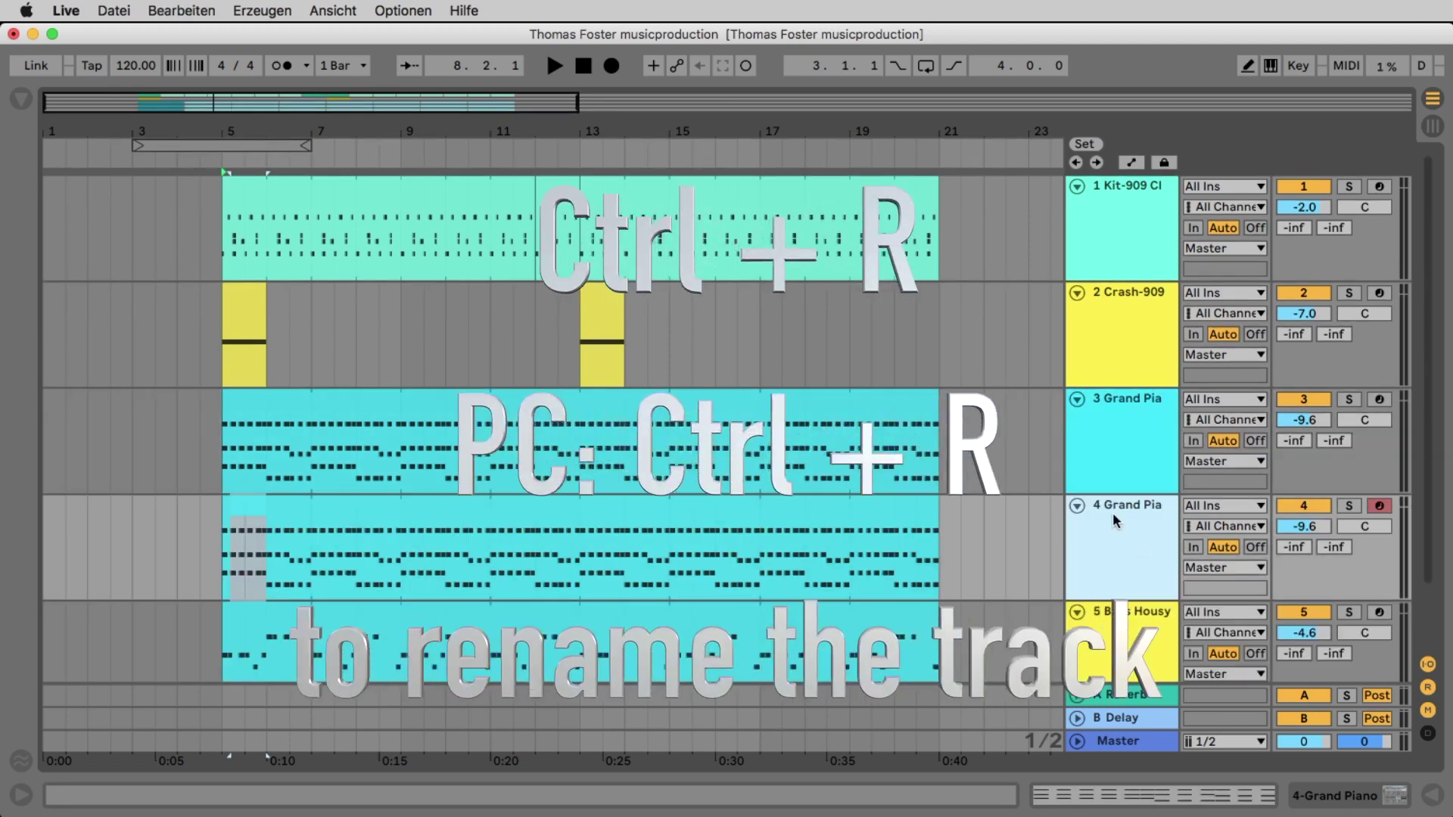
key(super+r)
text(S)
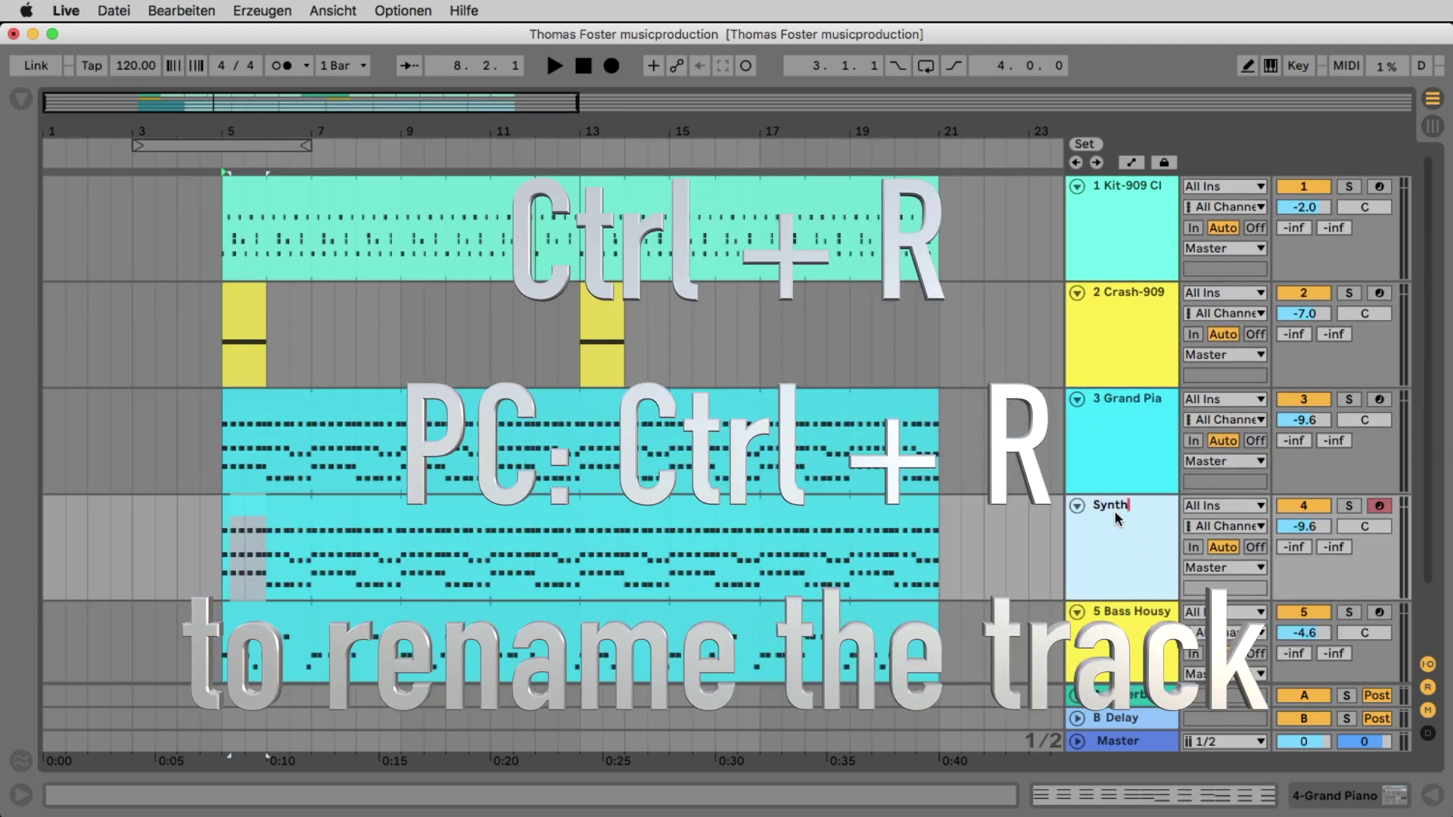
key(Return)
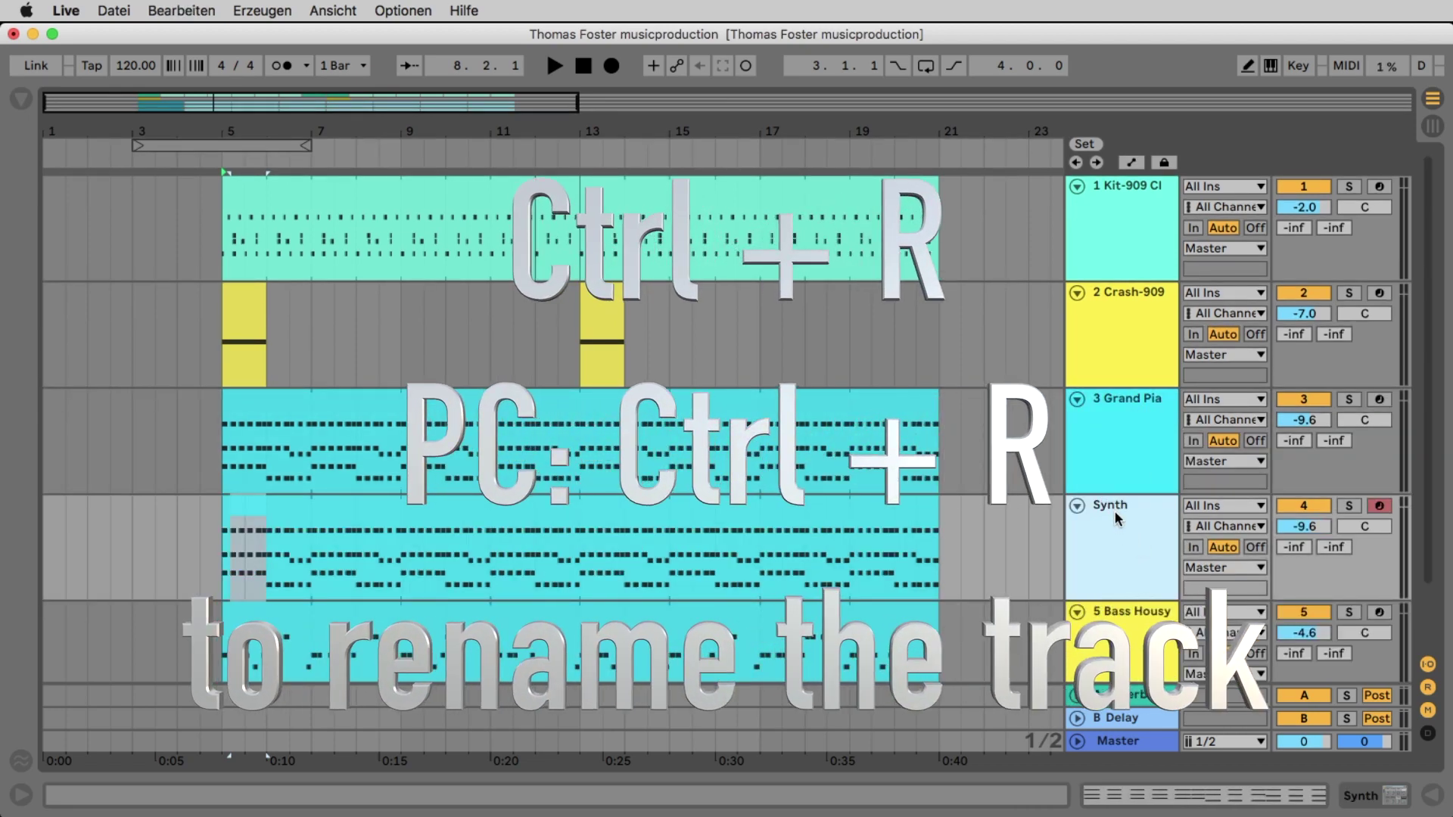
Solo the Synth track and play its clip from bar 5.
click(1351, 510)
click(733, 509)
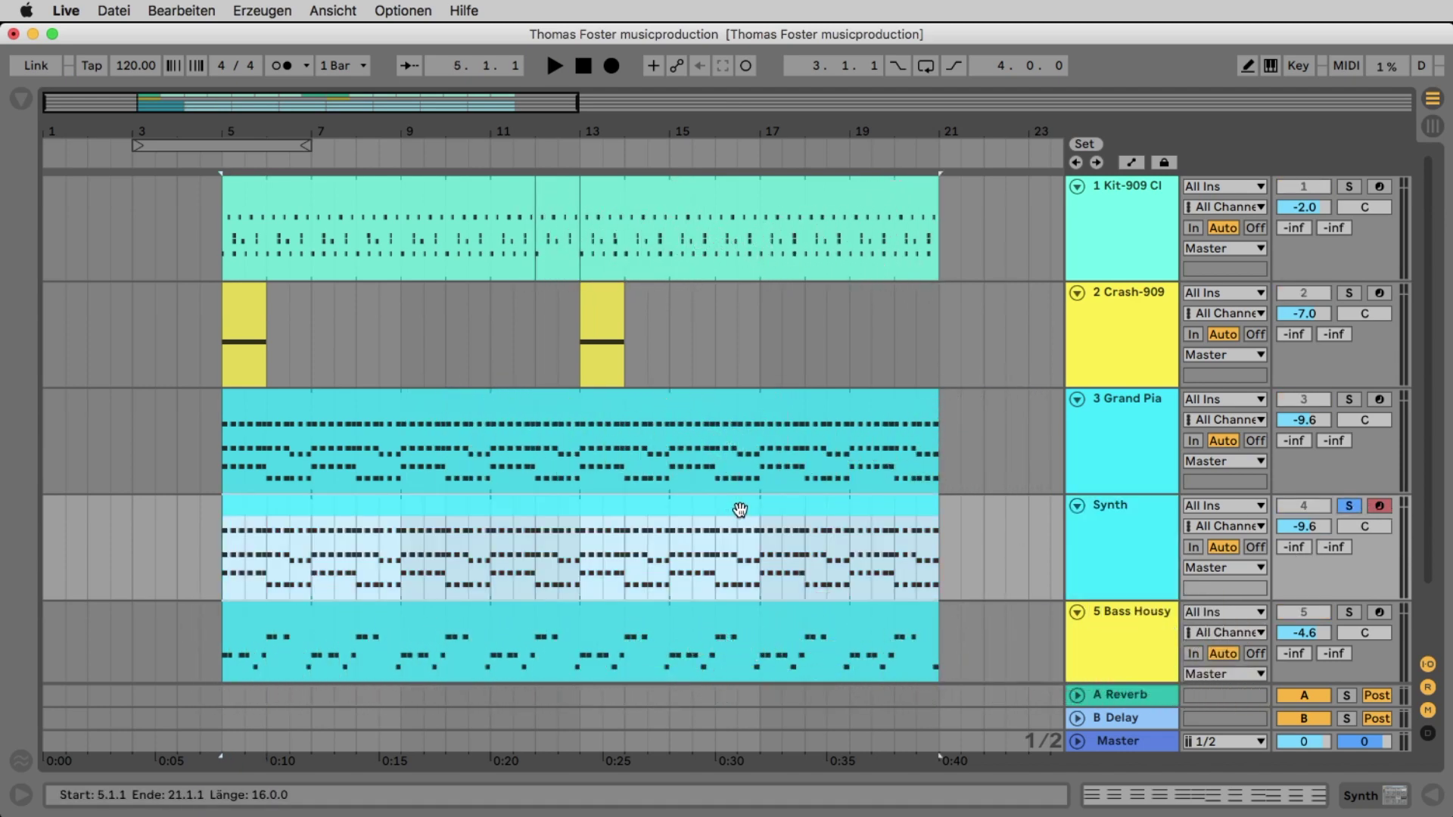
key(space)
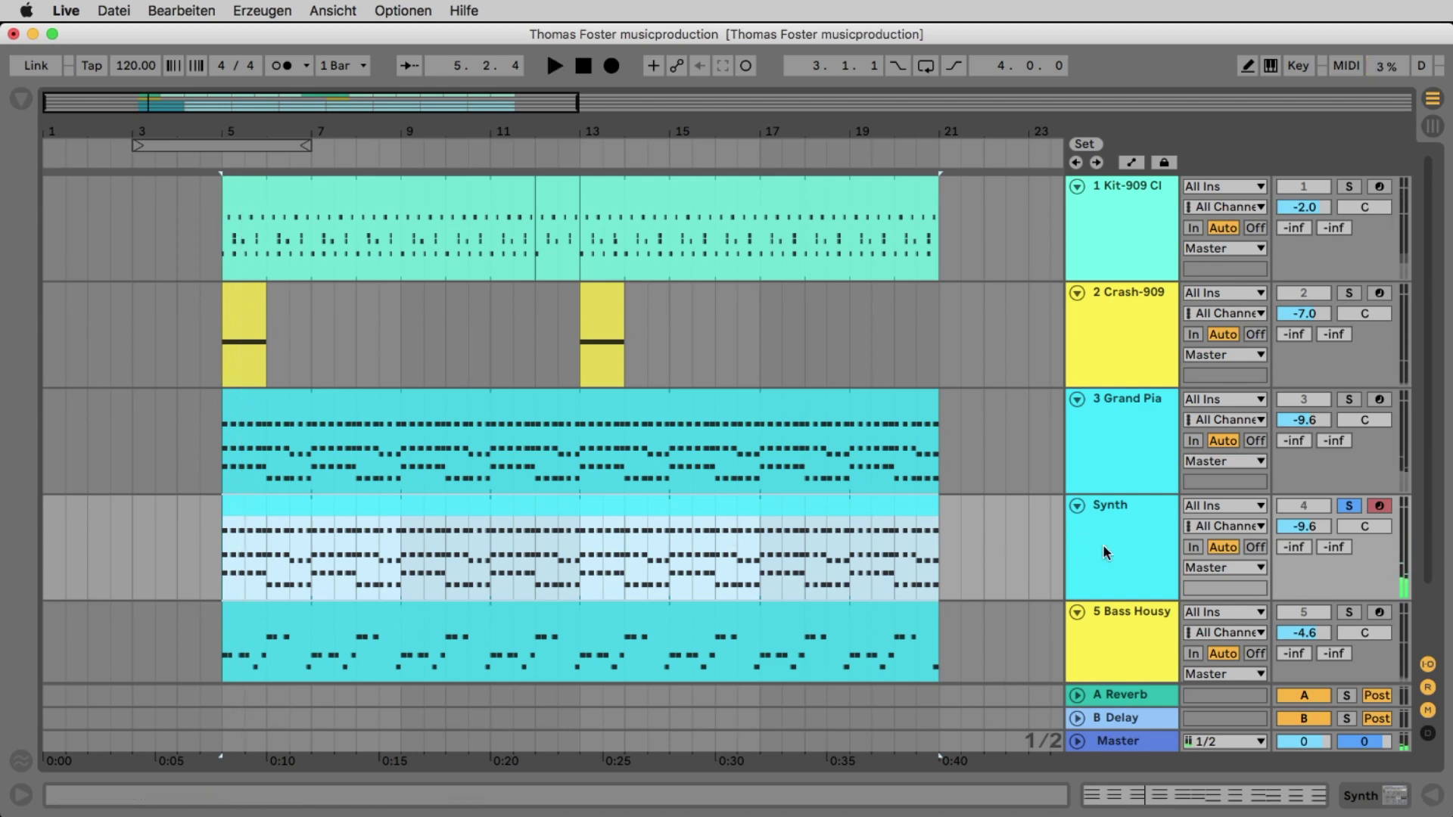
Reduce the Synth clip to single chords at 1, 2 and 2.3 by deleting the repeats, and extend them with Legato.
double_click(873, 510)
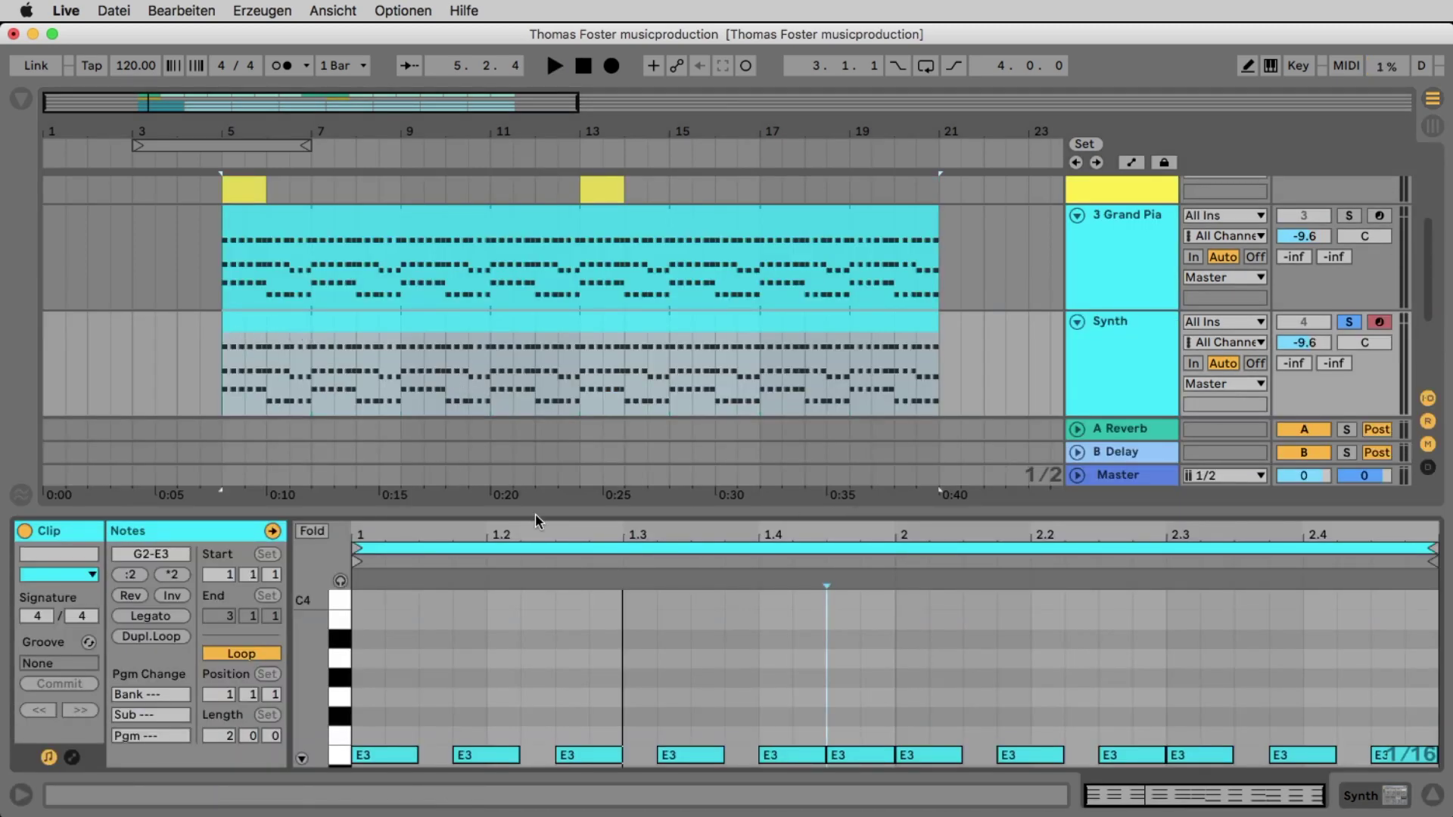
drag(536, 513, 537, 230)
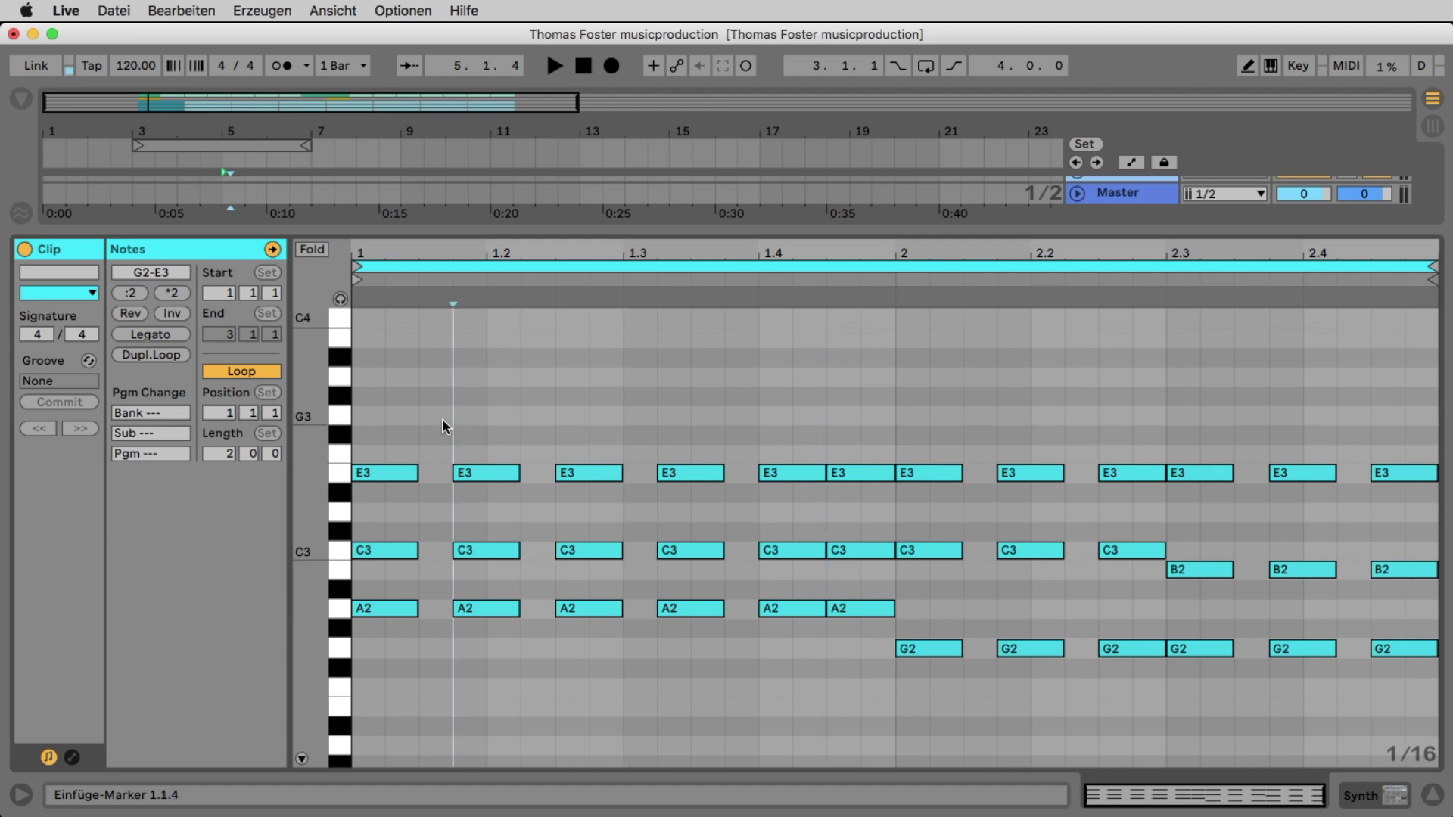
drag(443, 422, 837, 648)
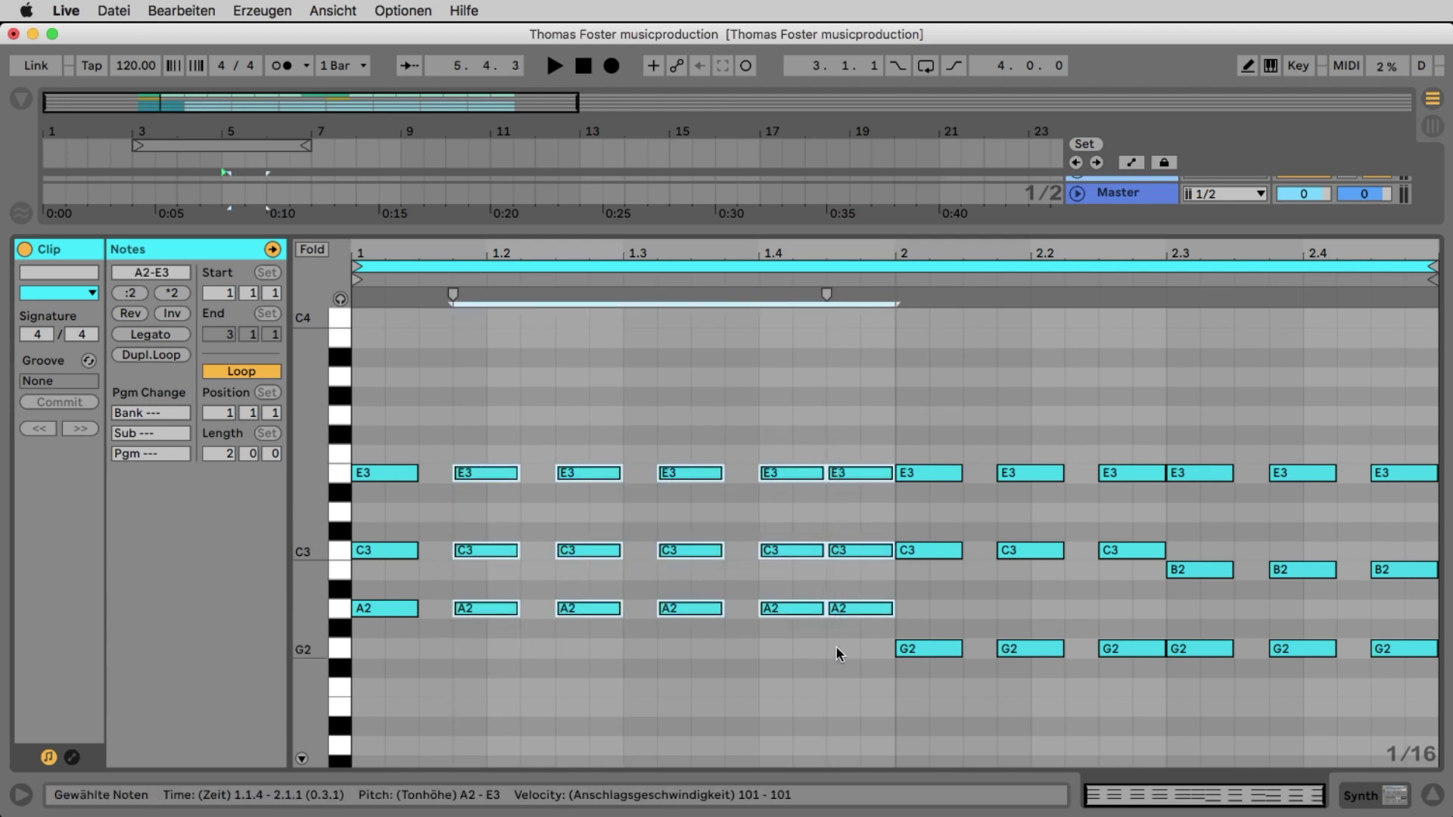
key(Delete)
drag(1015, 387, 1165, 666)
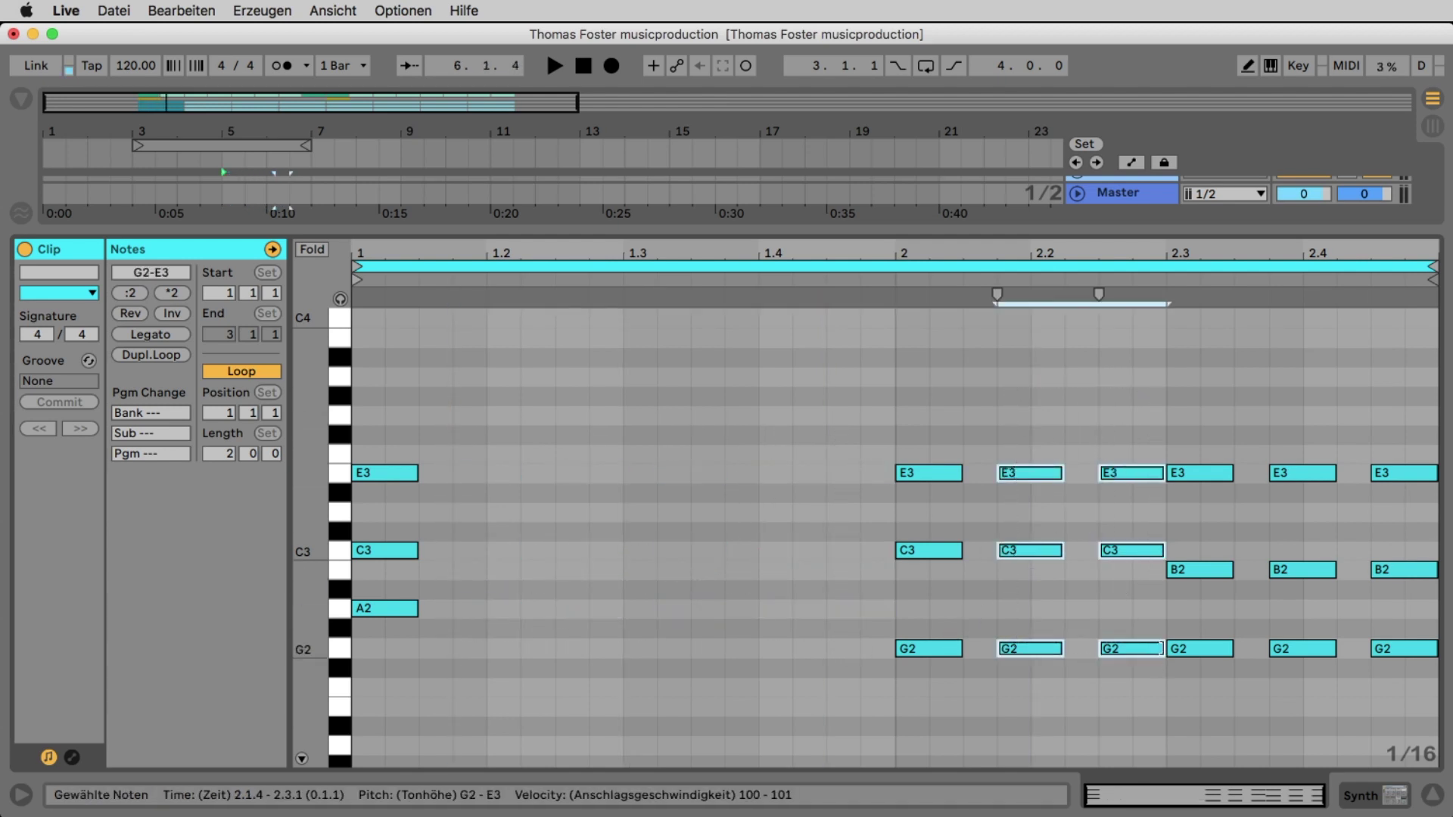
key(Delete)
drag(1254, 405, 1421, 672)
key(Delete)
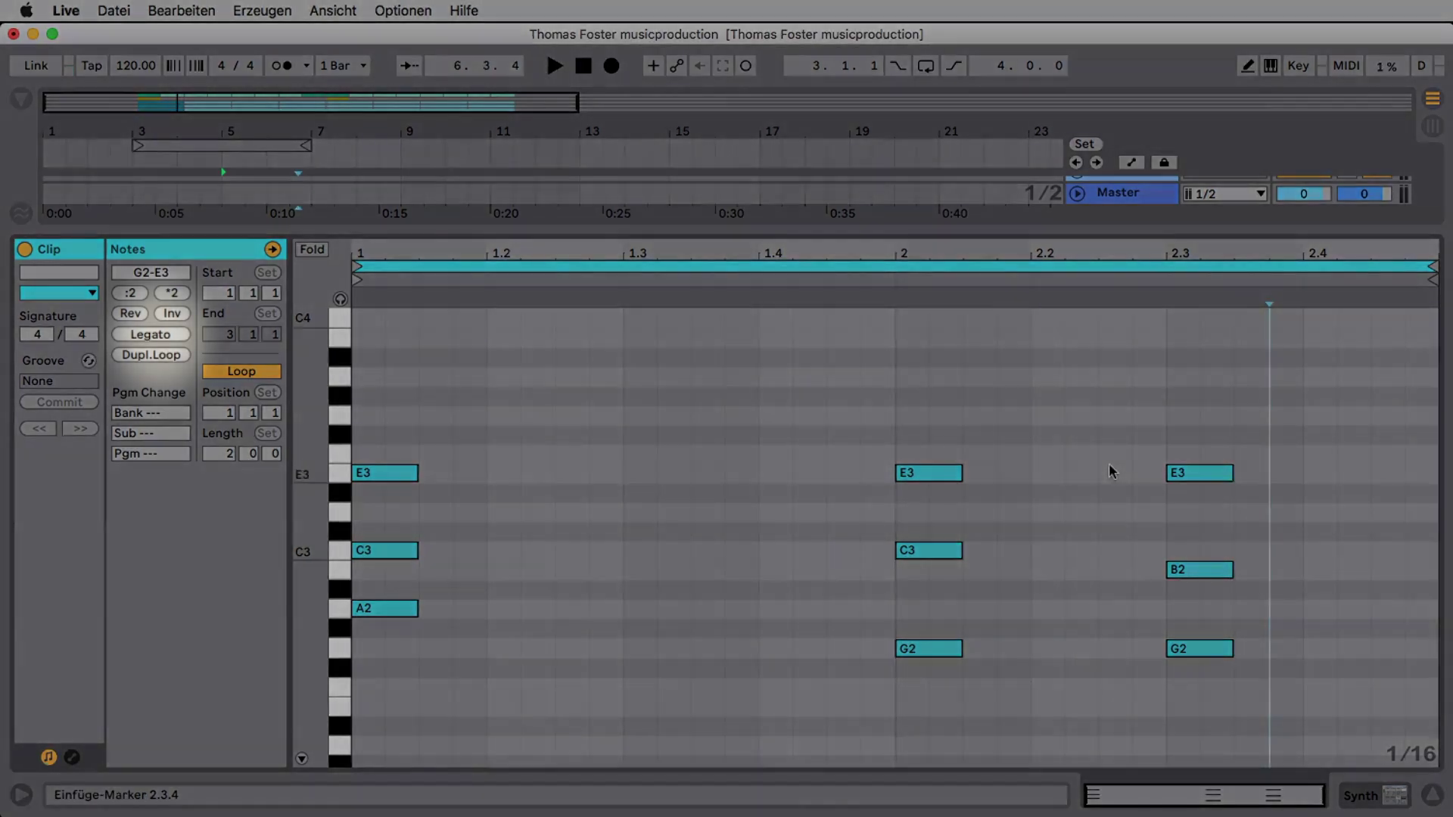
click(1089, 460)
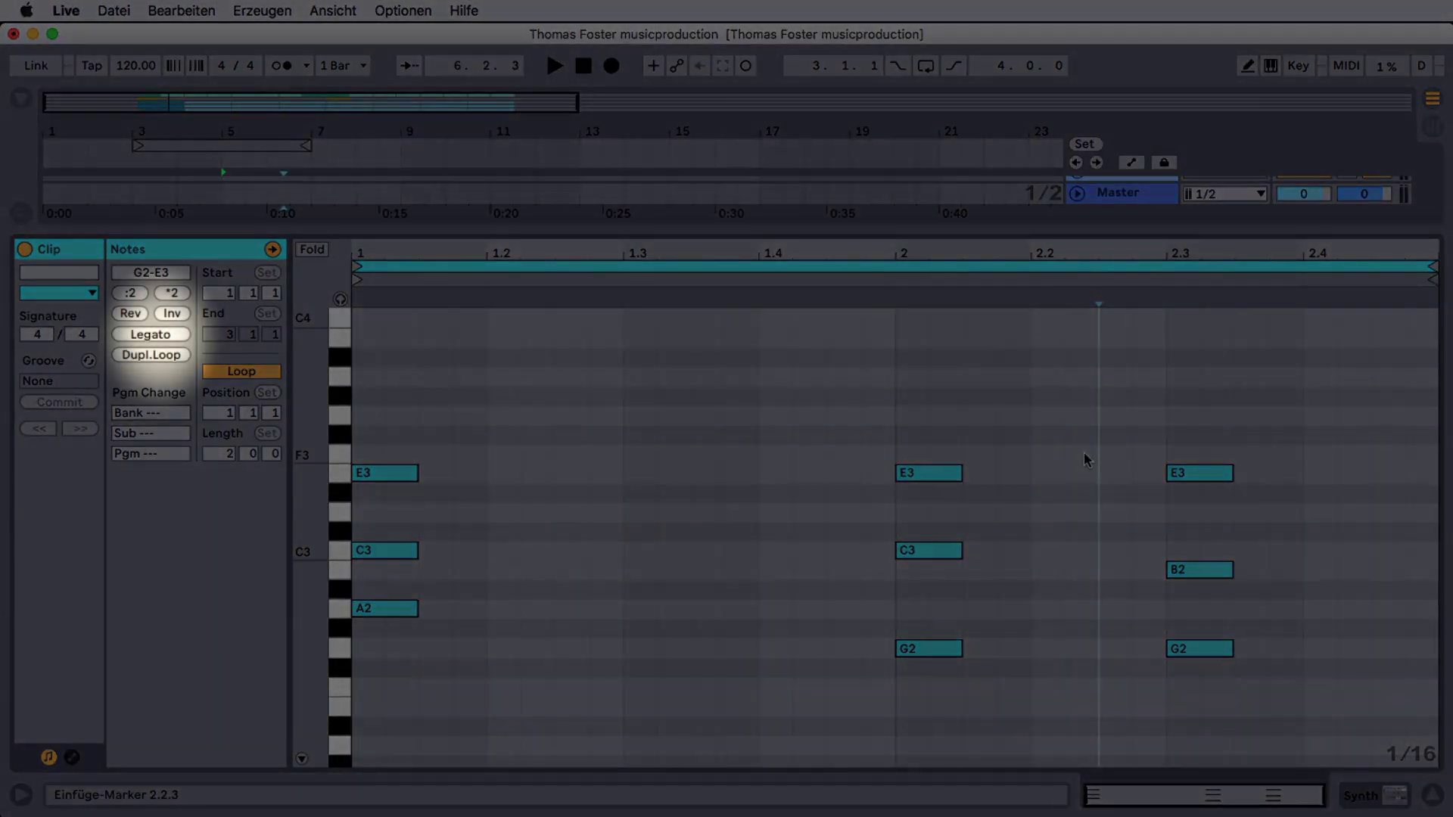
click(156, 334)
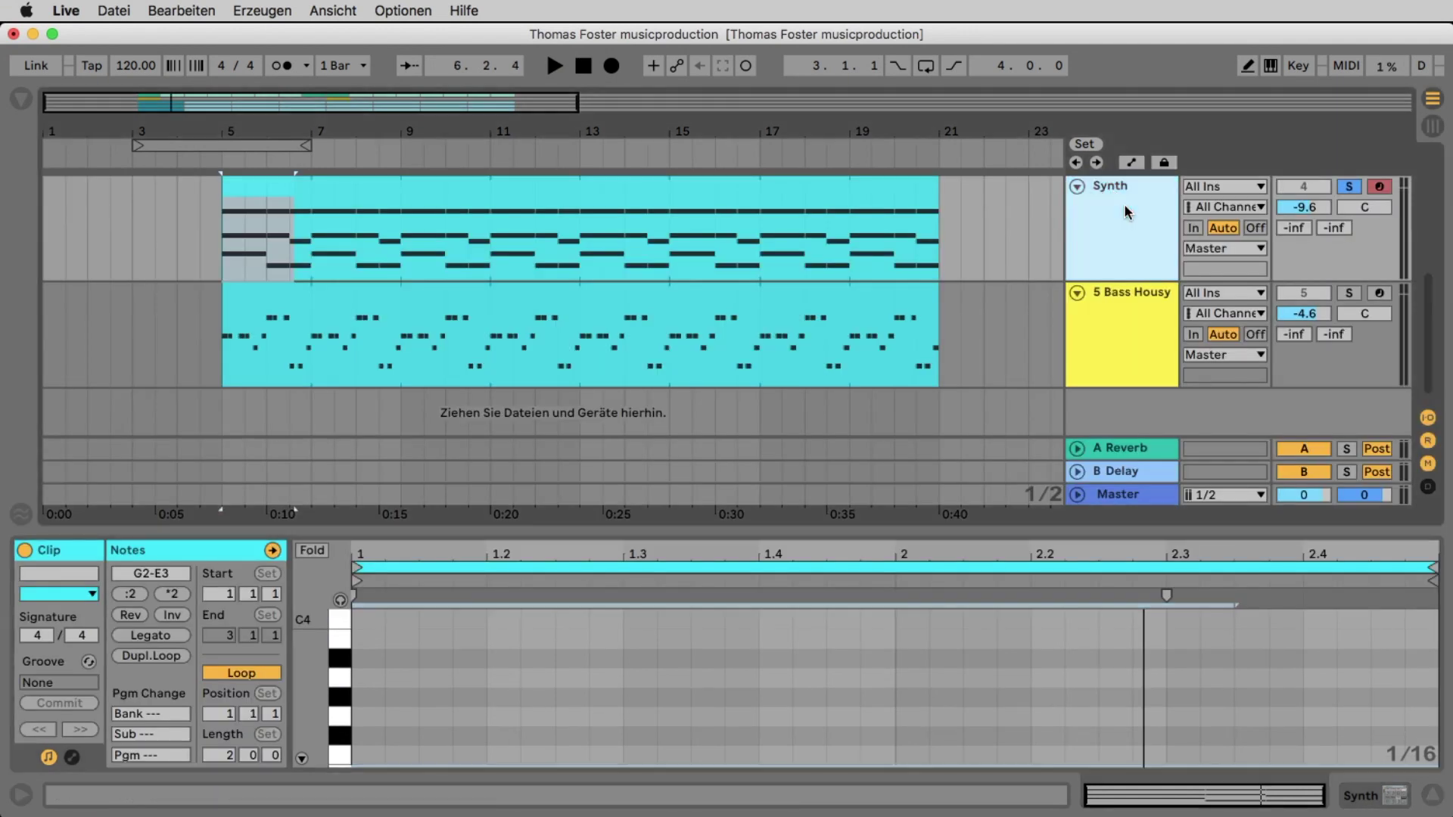
Add the Arpeggiator MIDI effect in front of the Grand Piano instrument on the Synth track.
click(1124, 202)
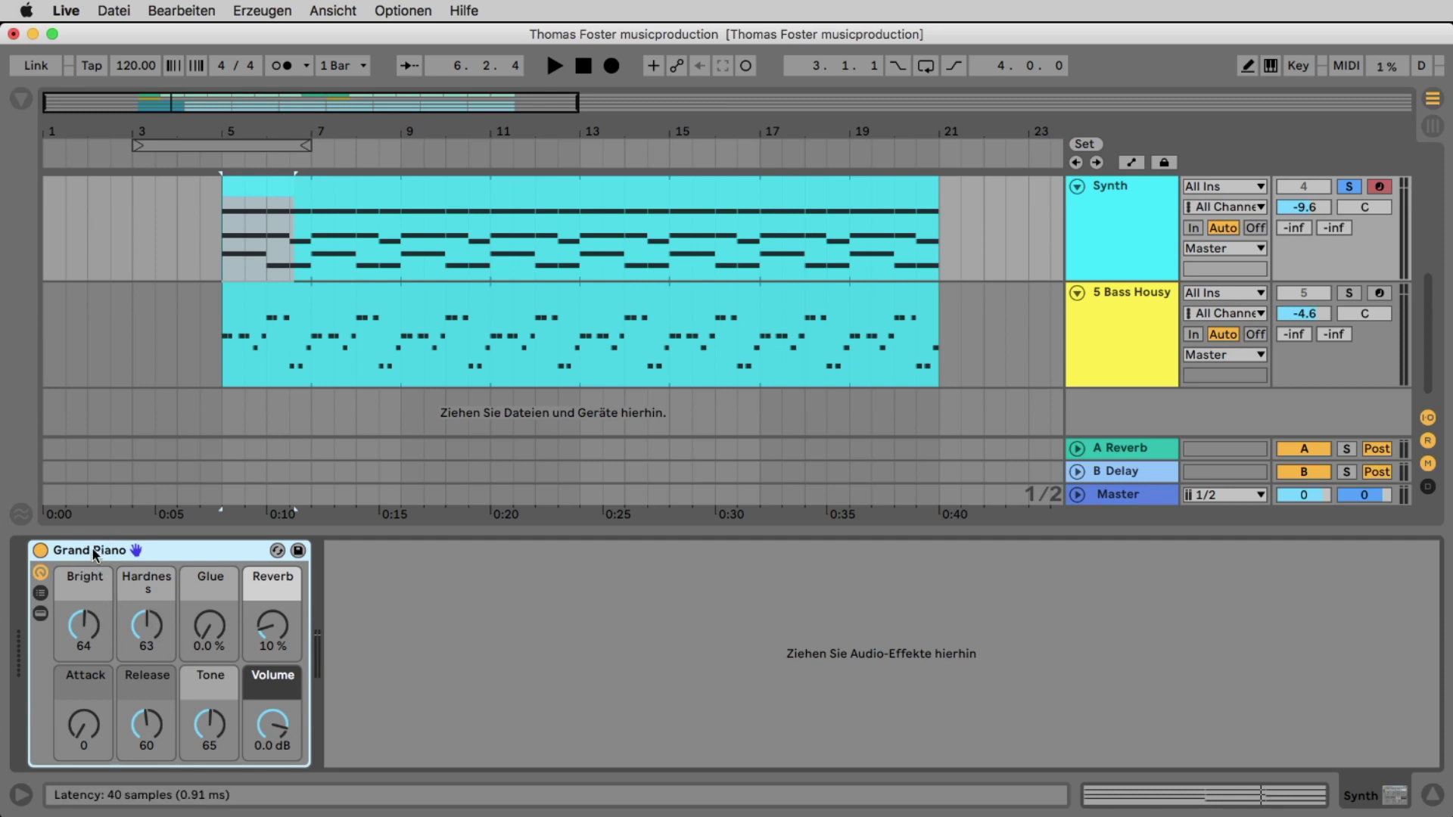
click(26, 105)
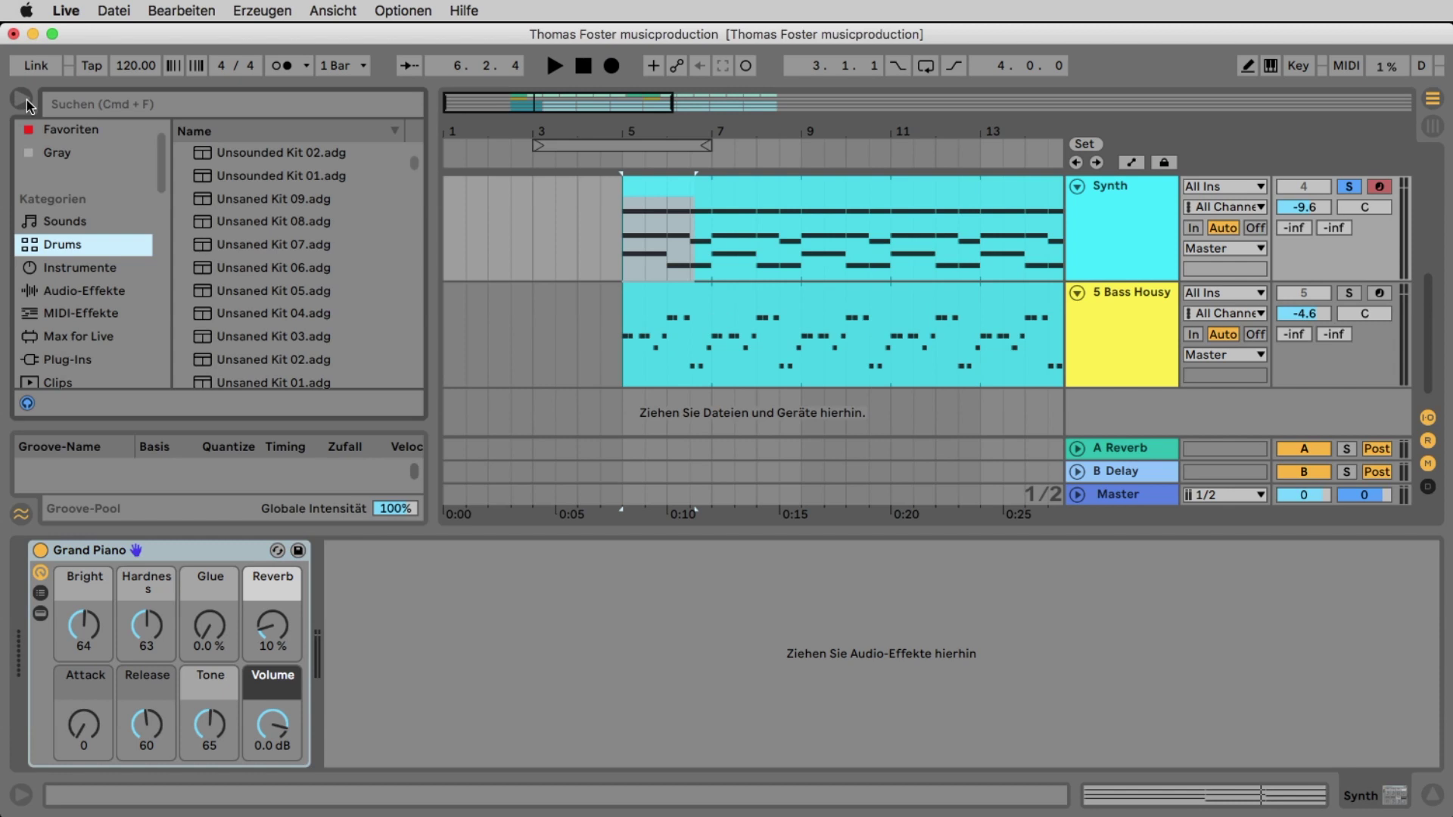
click(94, 313)
click(210, 198)
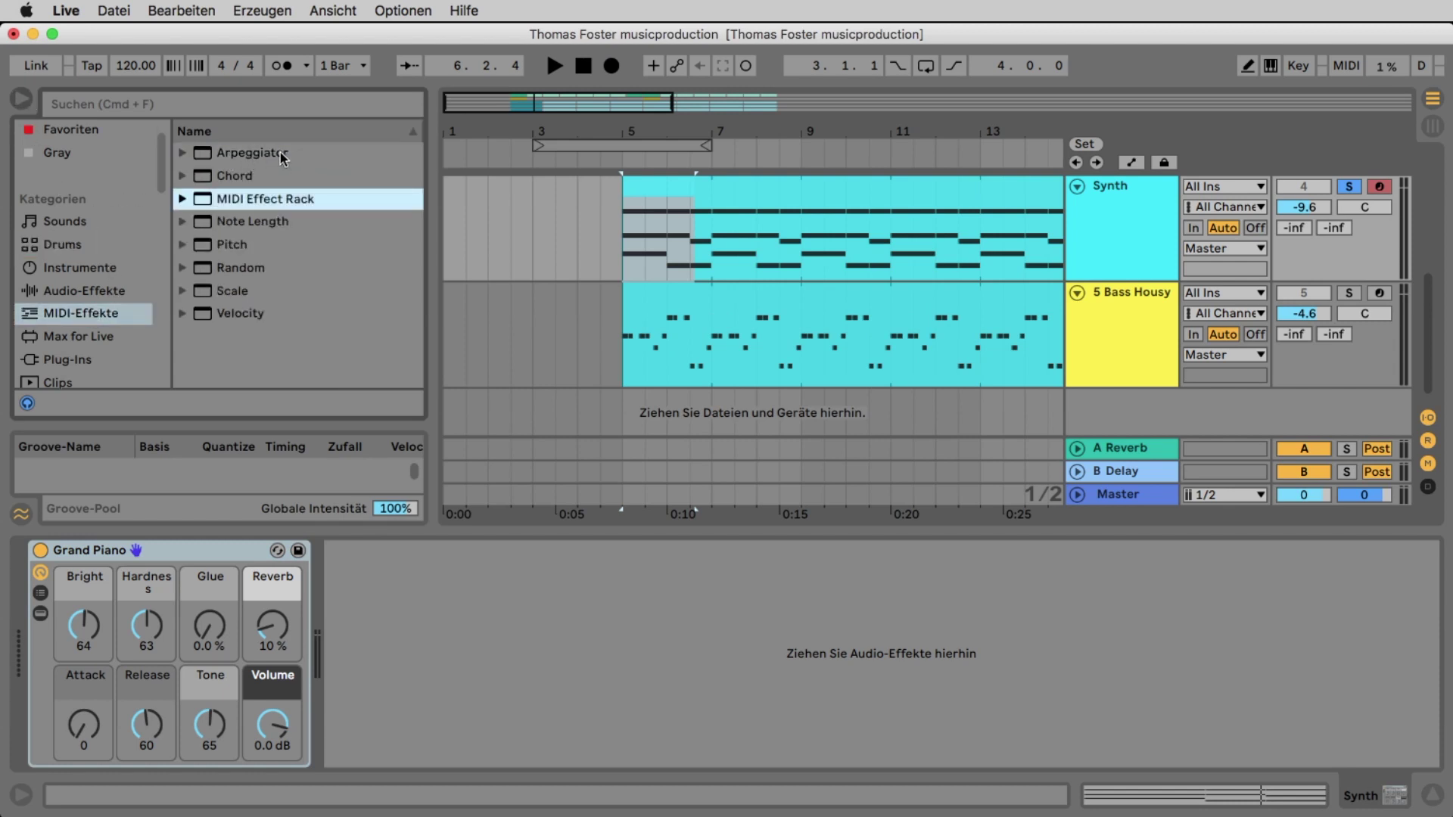
drag(281, 156, 273, 200)
drag(140, 539, 43, 621)
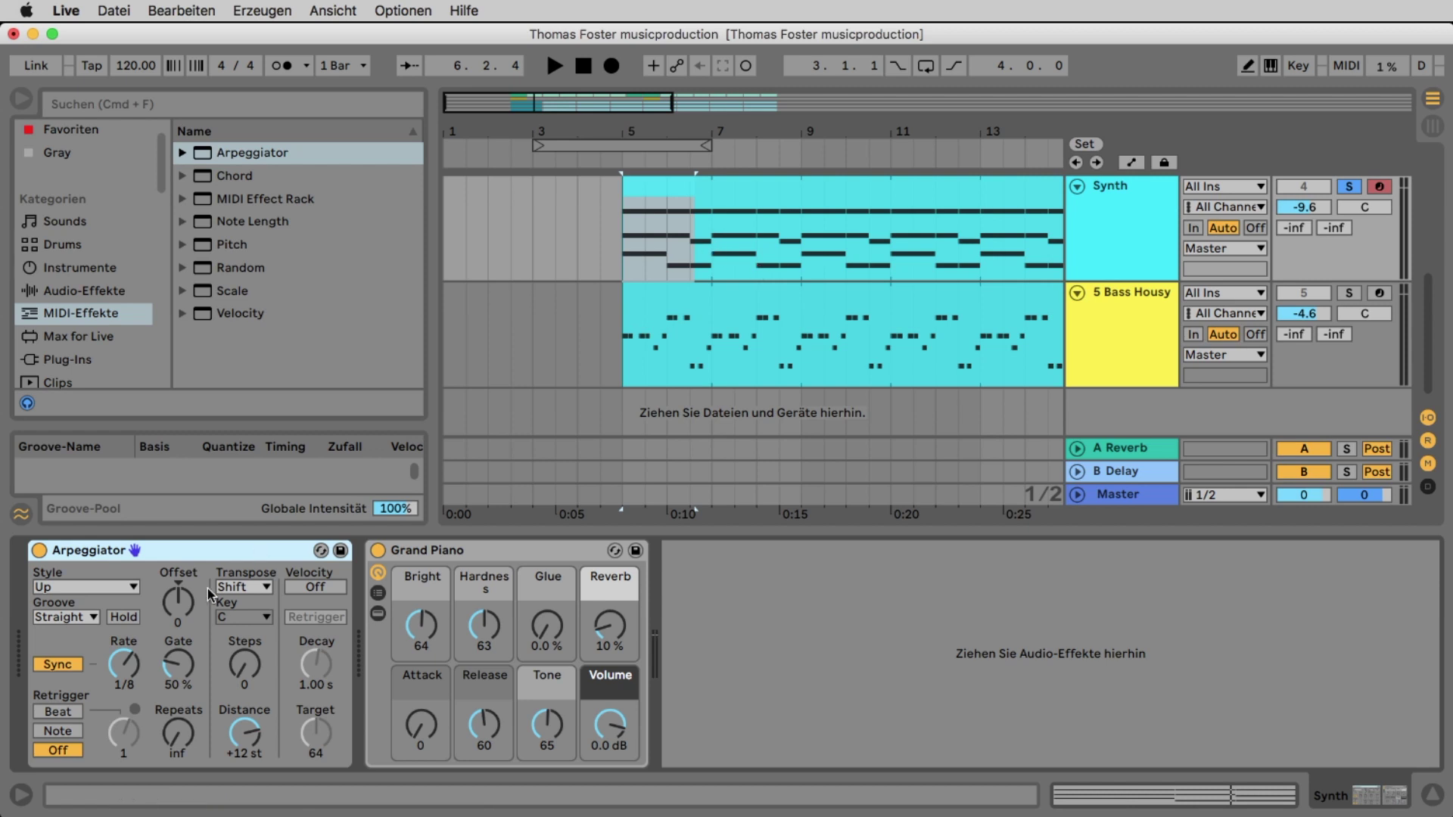
Play the Synth clip with the Arpeggiator switched off and on to compare the sound.
click(38, 551)
key(space)
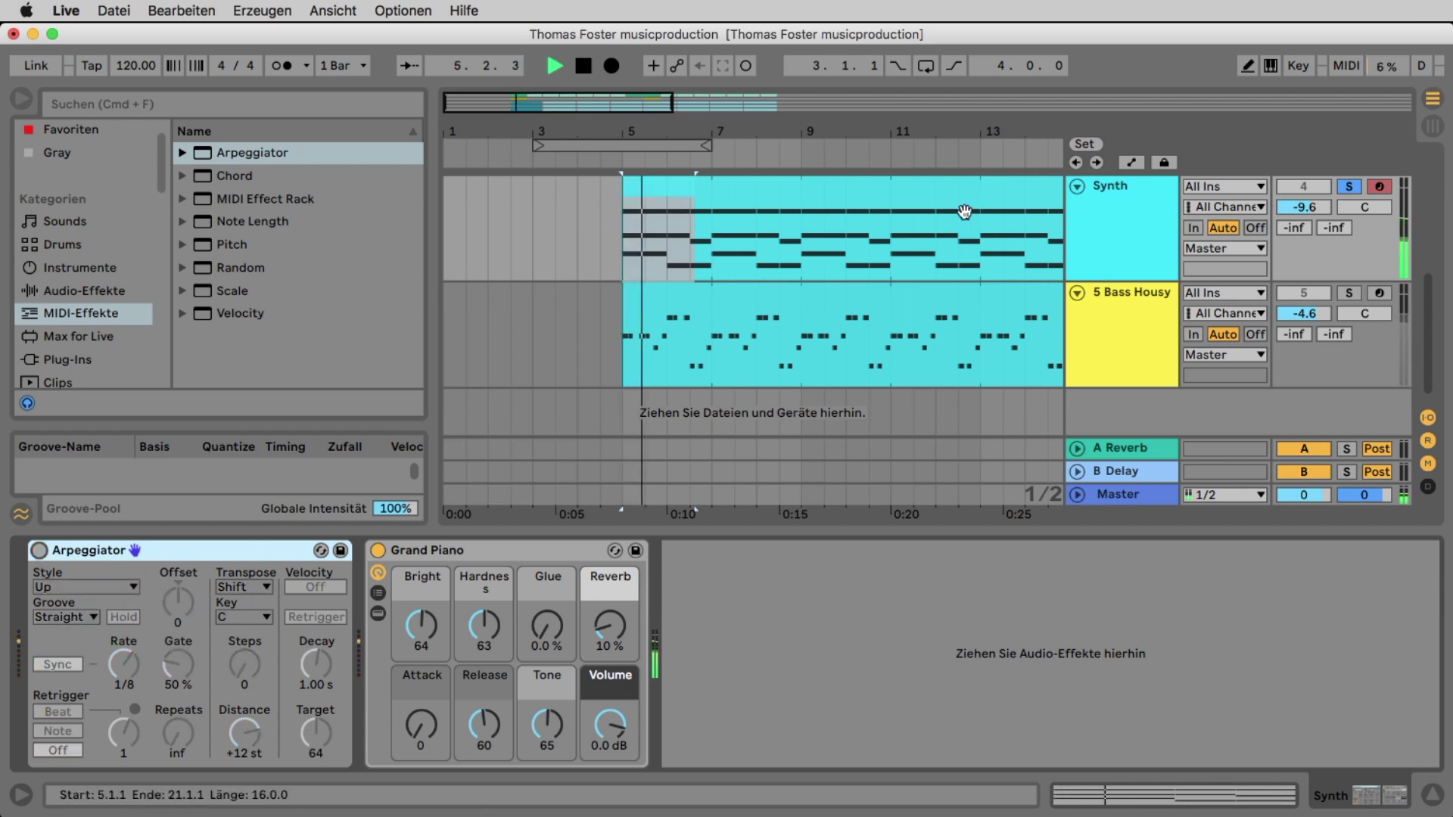
click(39, 550)
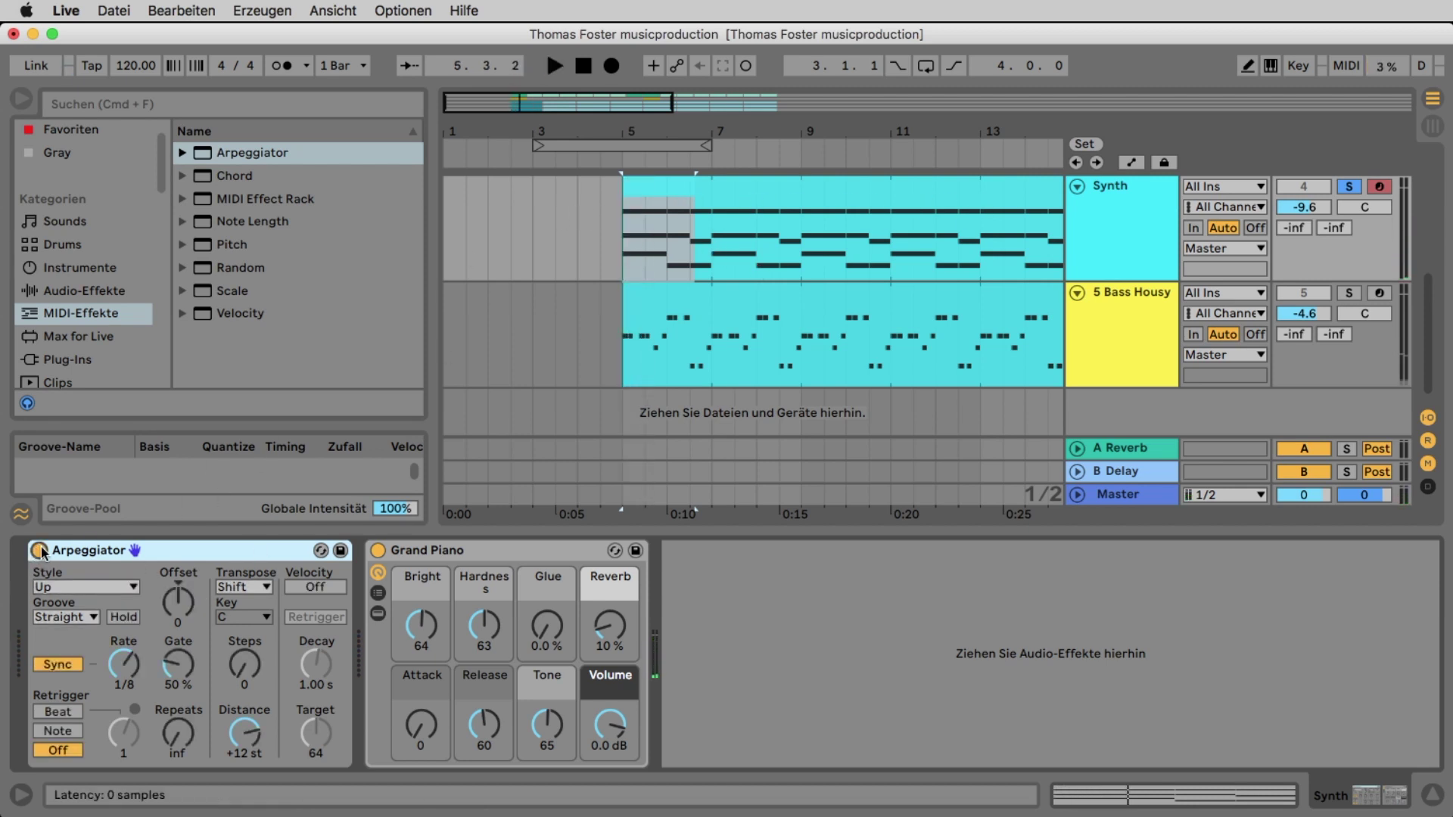
key(space)
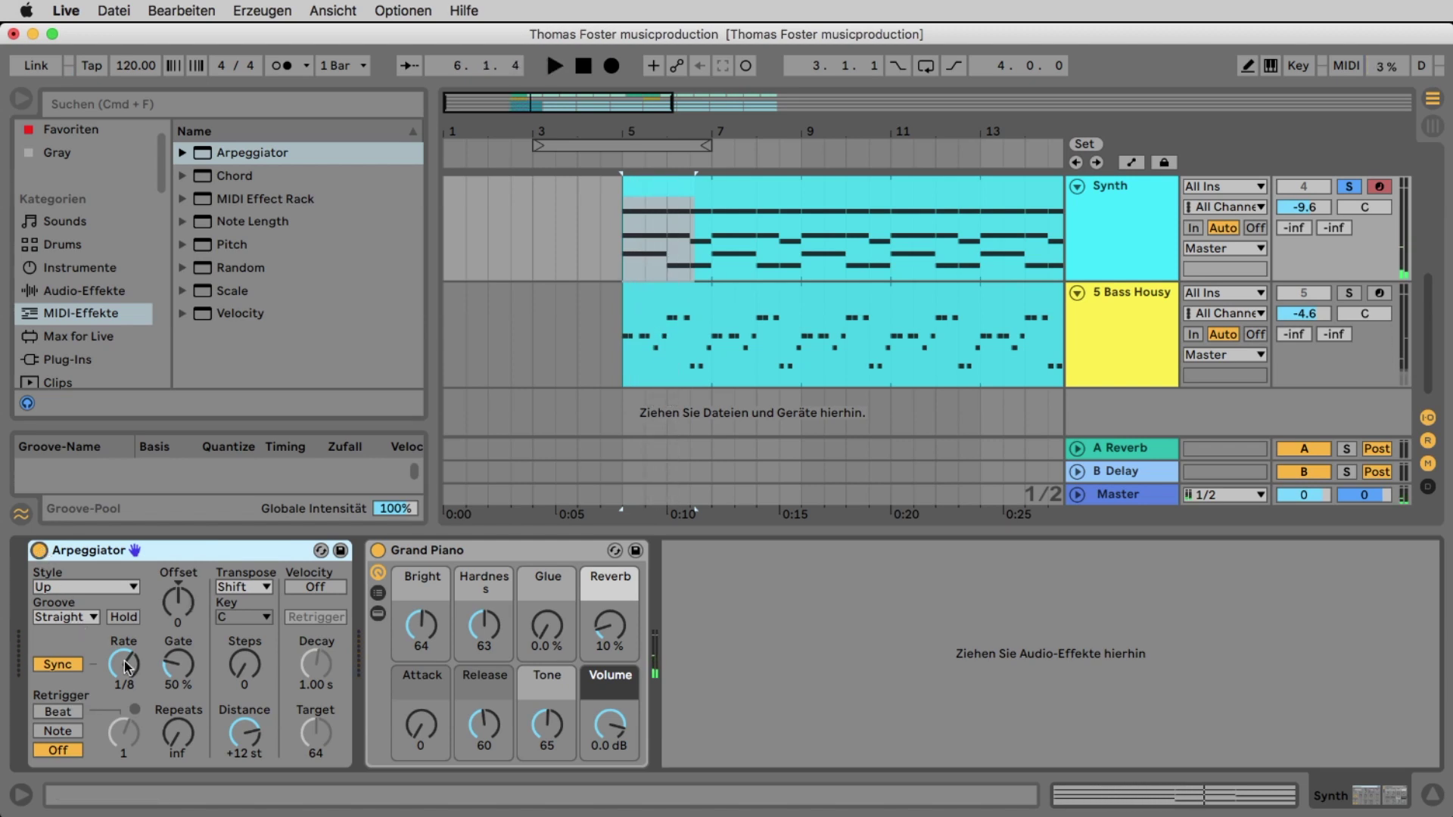
Try an Arpeggiator rate of 1/32 during playback, settle on 1/16, and set its steps to 1.
drag(126, 666, 126, 685)
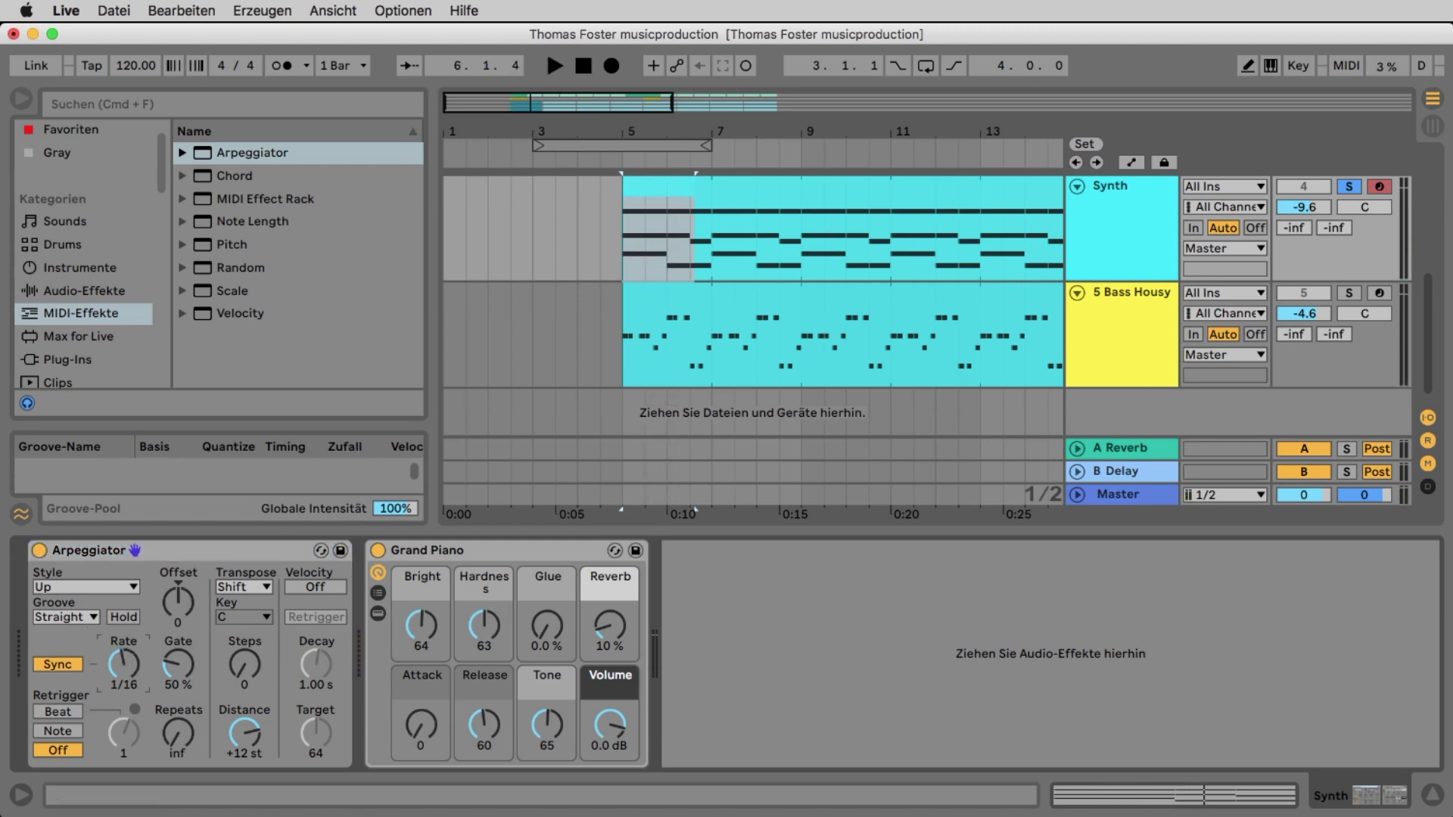
key(space)
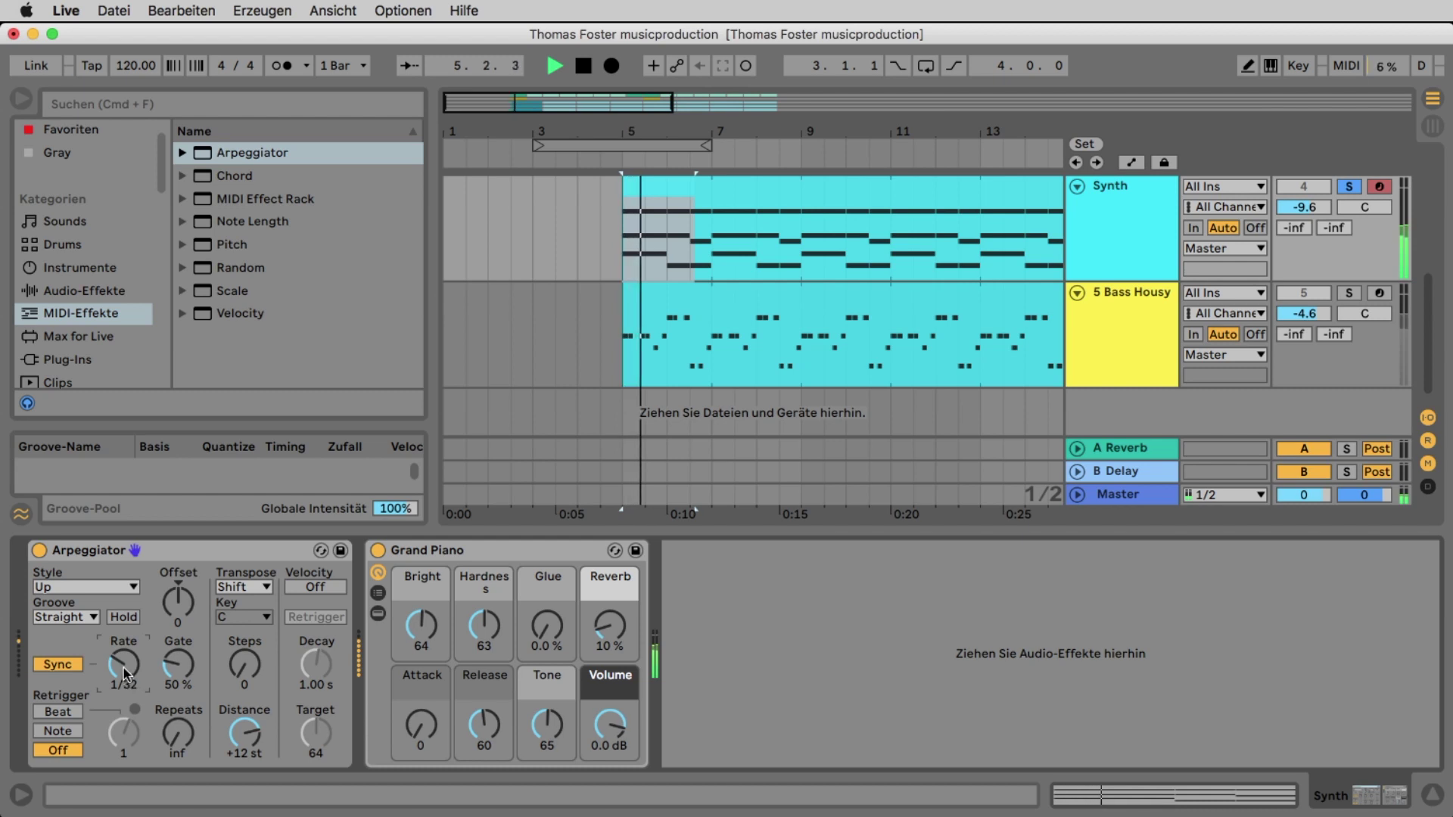
drag(126, 677, 126, 670)
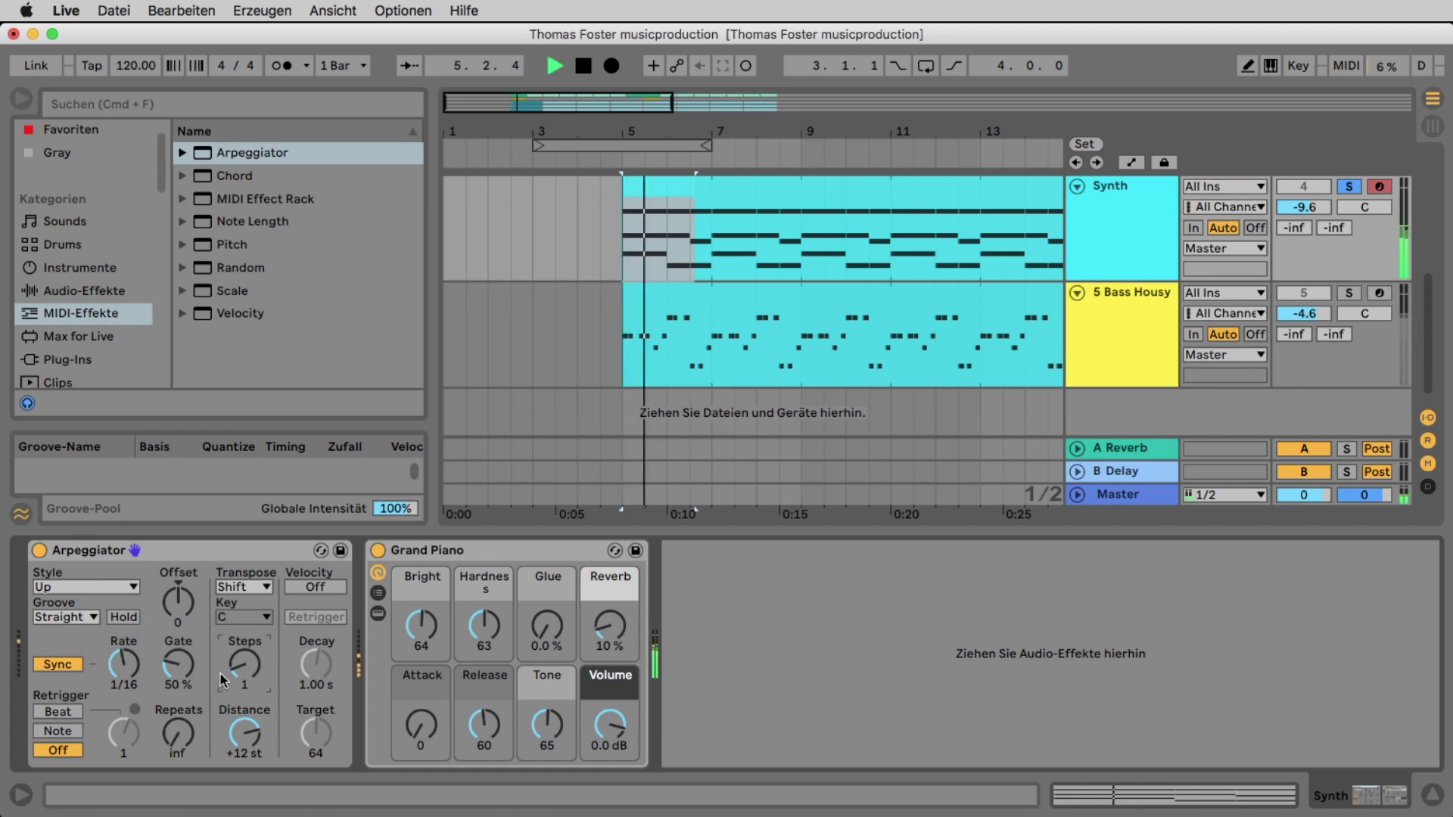
Audition the Arpeggiator styles Up & Down and UpDown, and set the style to Down & Up.
click(70, 585)
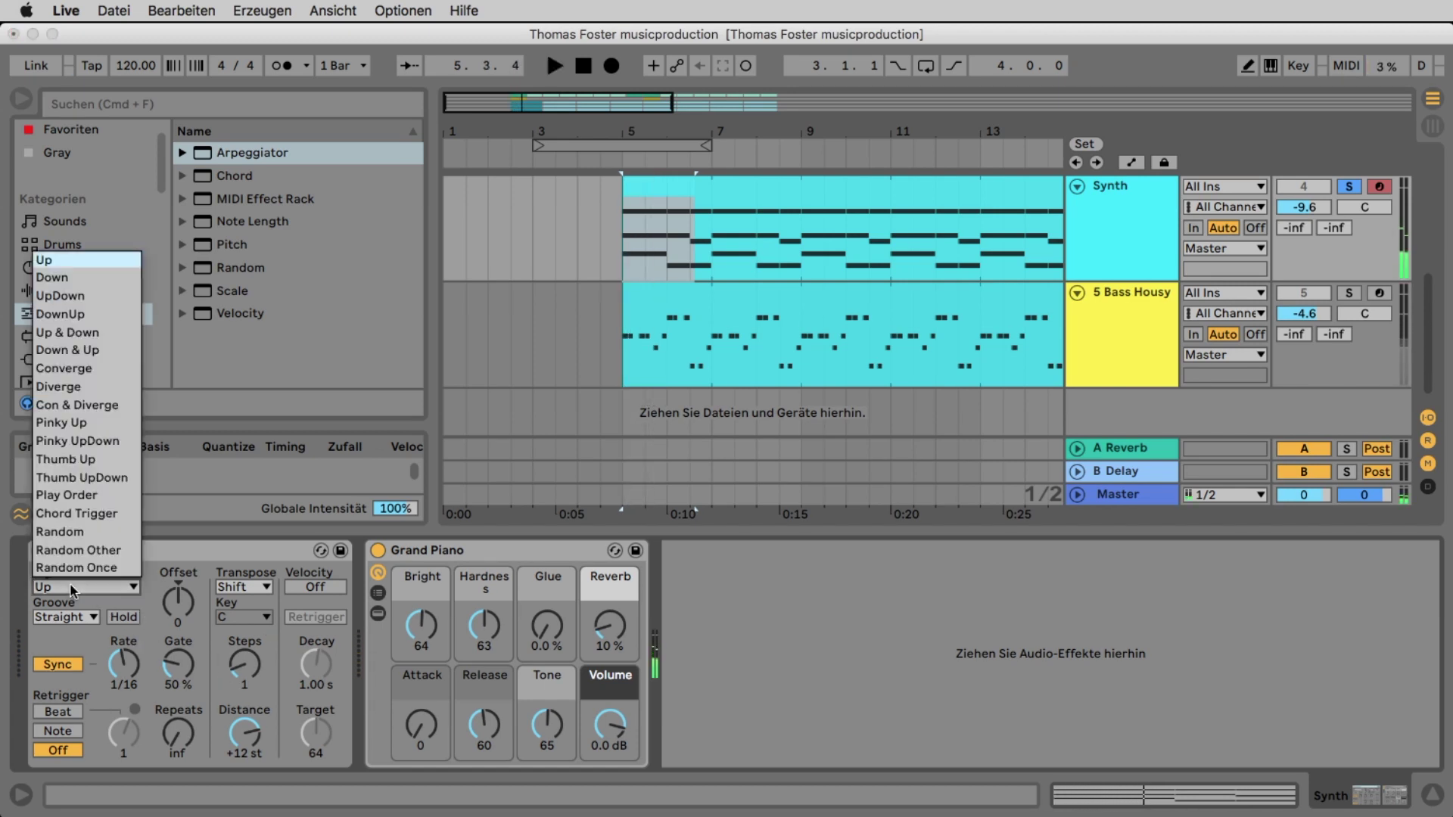
click(88, 332)
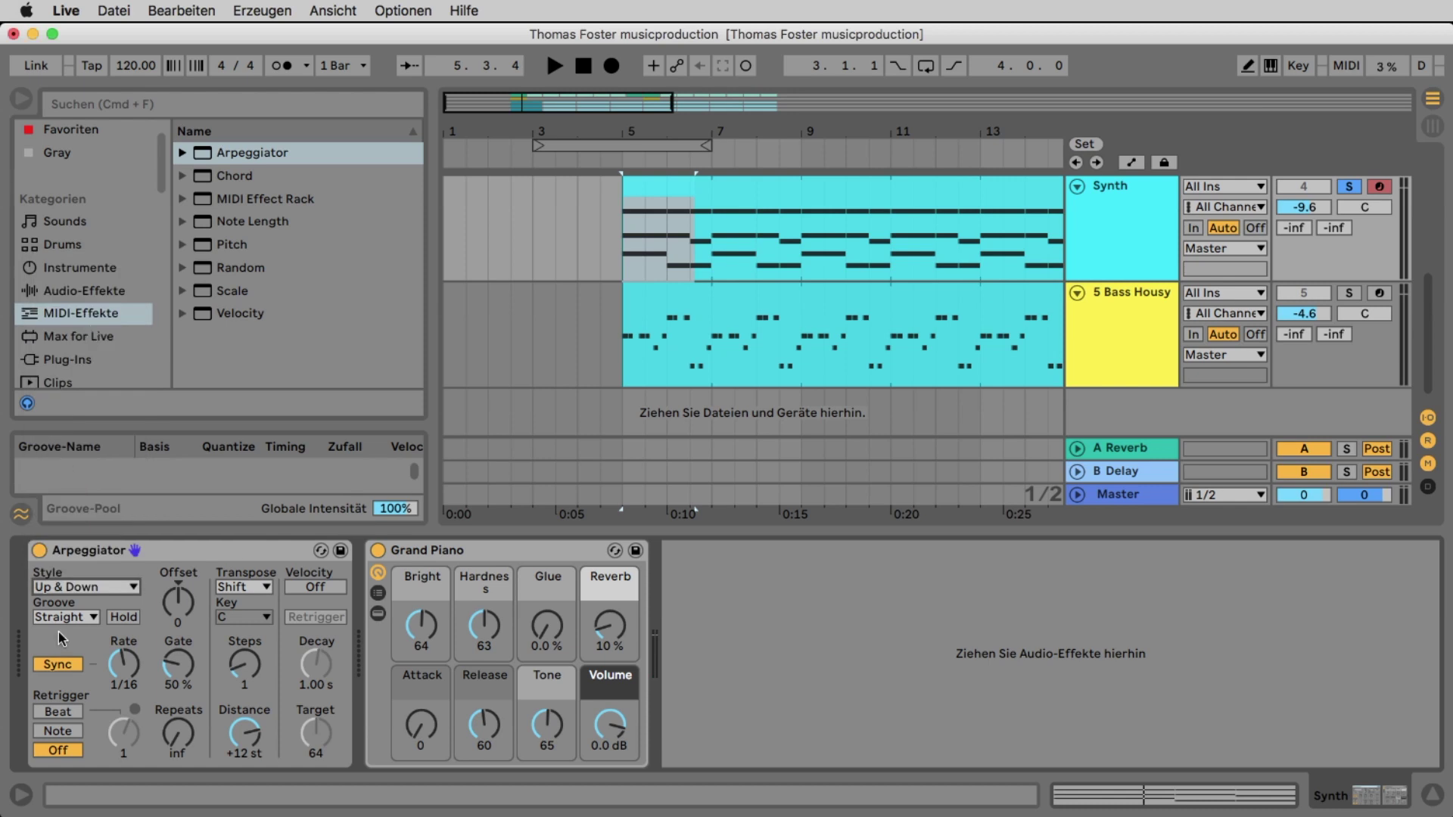
click(71, 588)
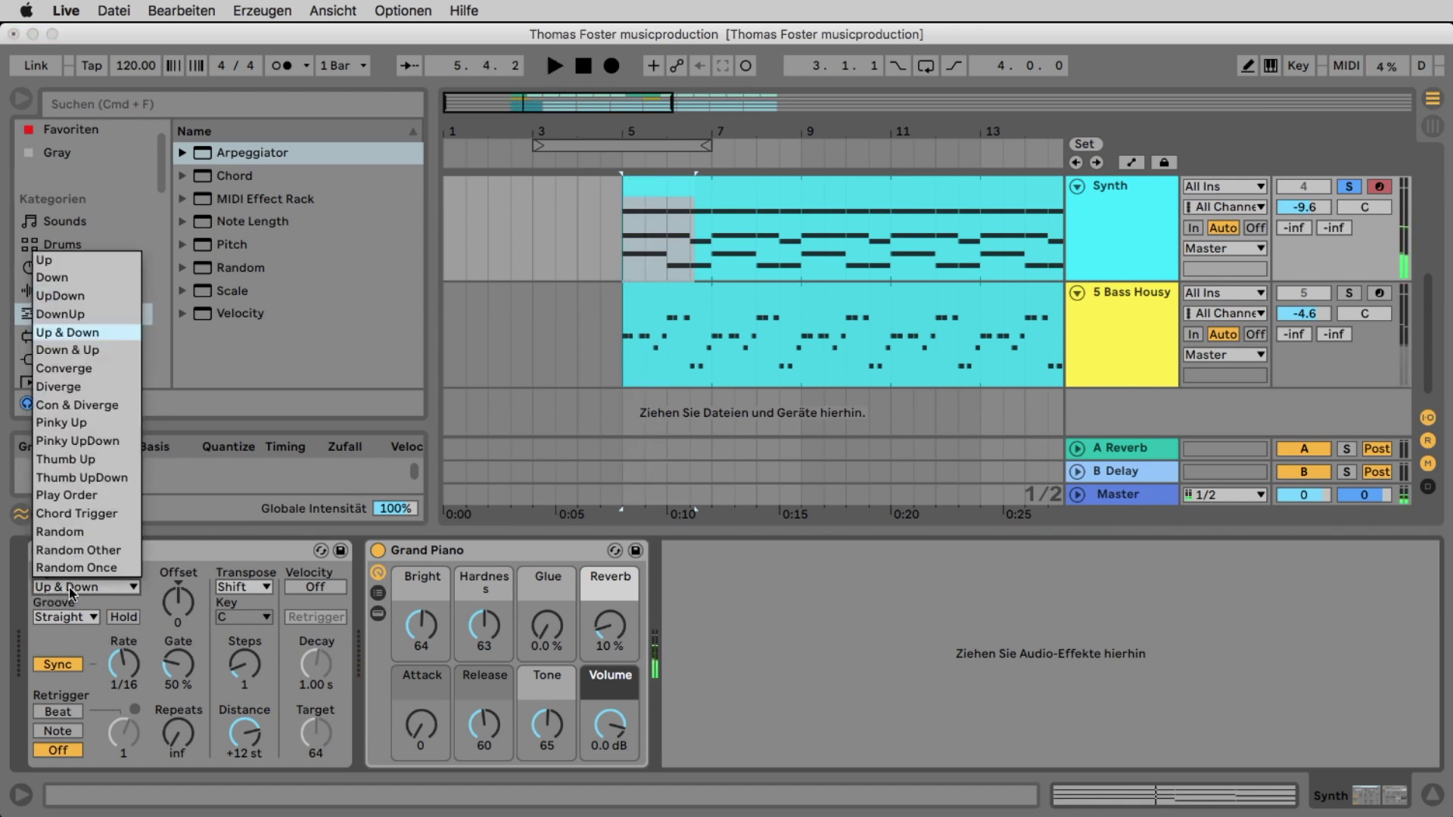
click(72, 297)
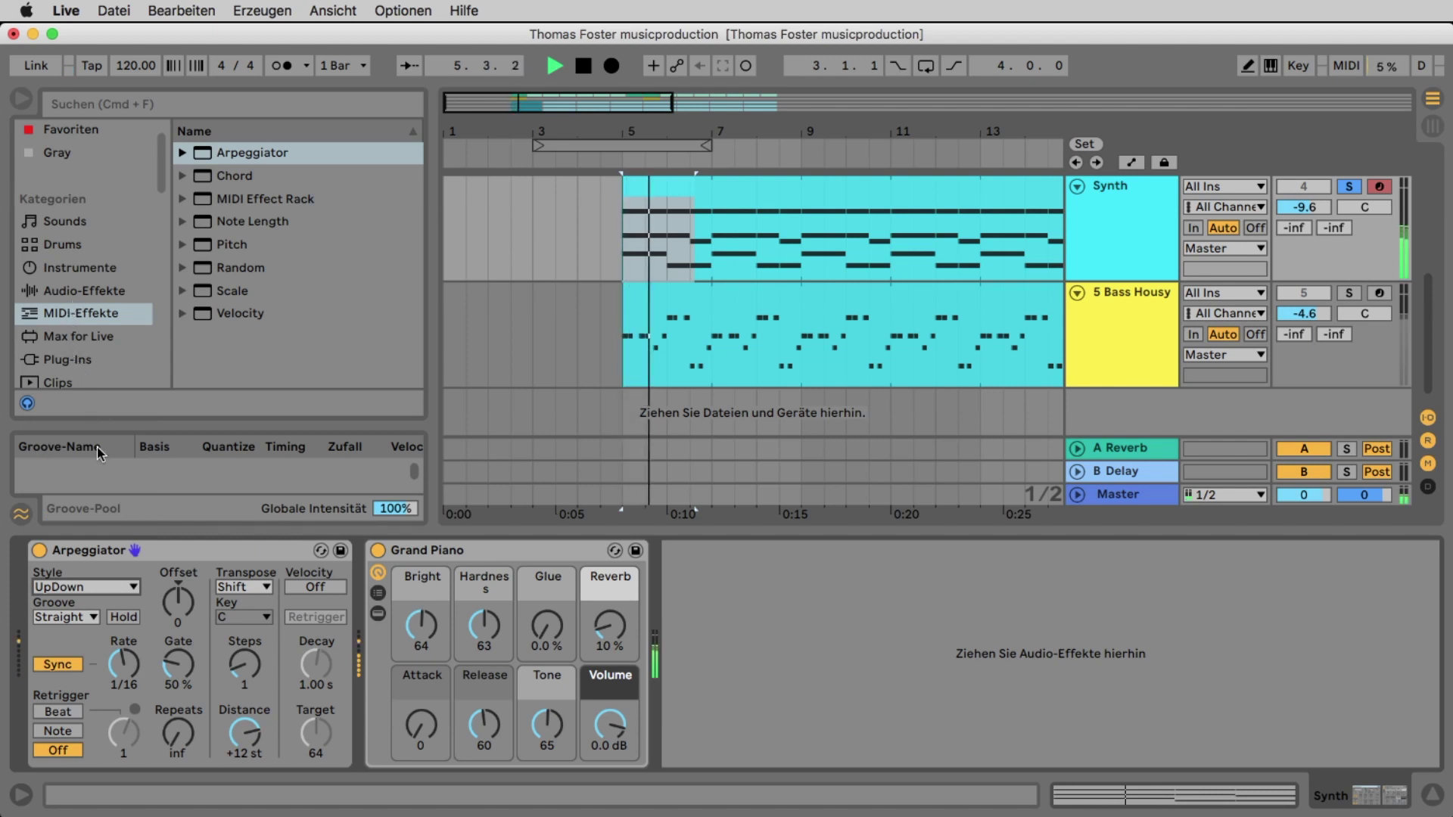
click(84, 587)
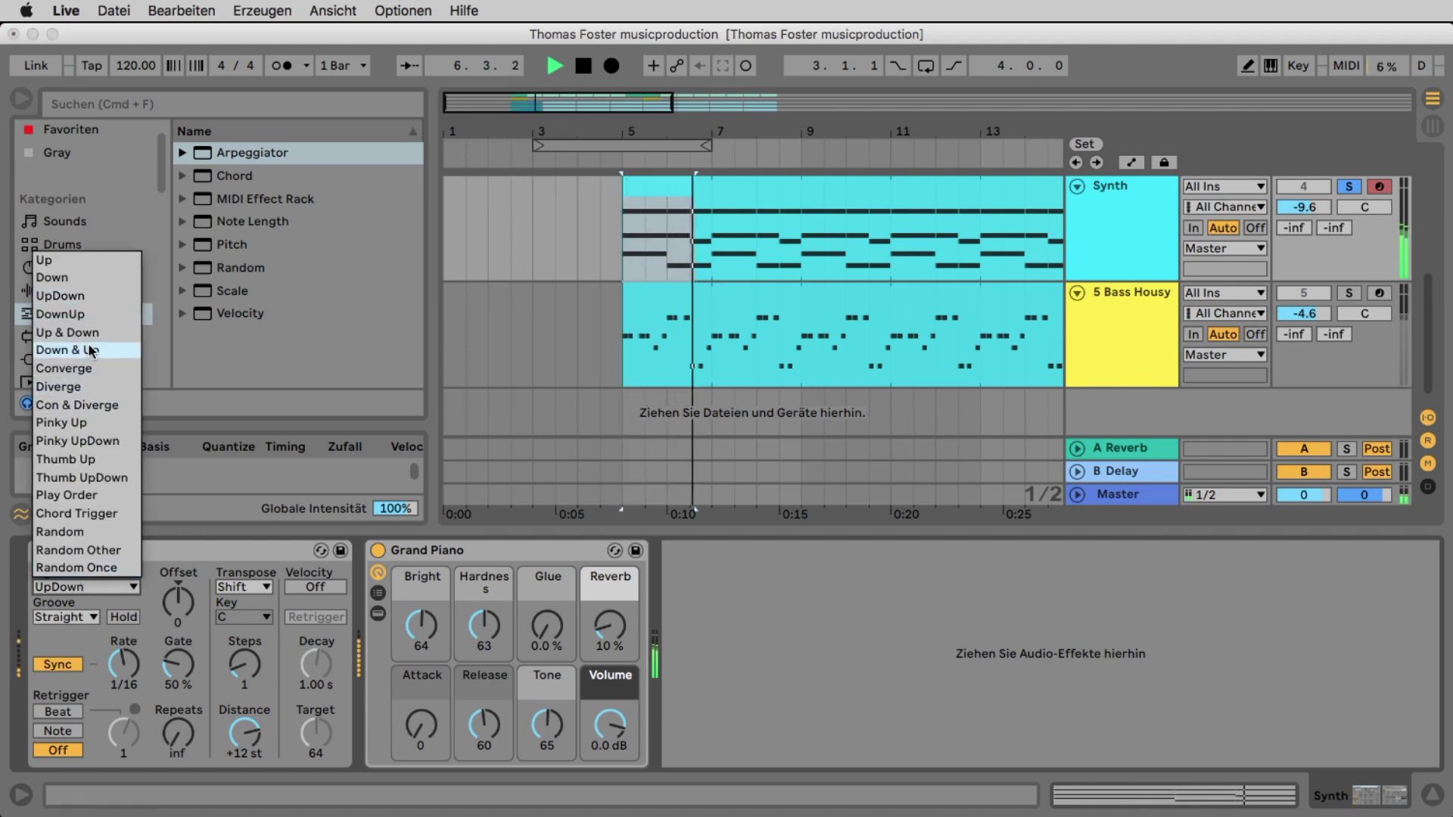
click(113, 346)
key(space)
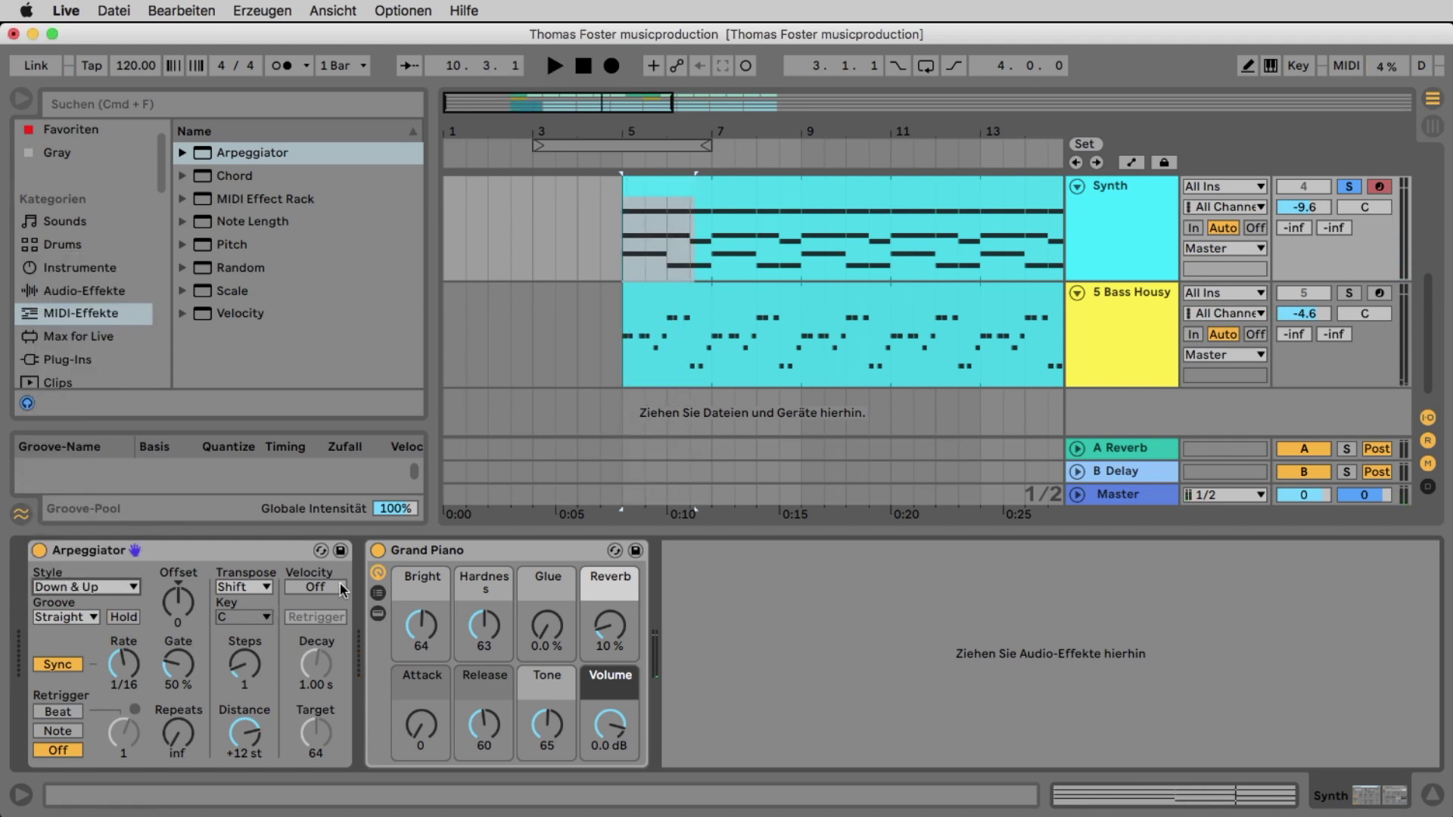
Replace the Grand Piano on the Synth track with Mod Amp Sine Bleep.adg from the Synth Keys sounds and play it.
click(72, 226)
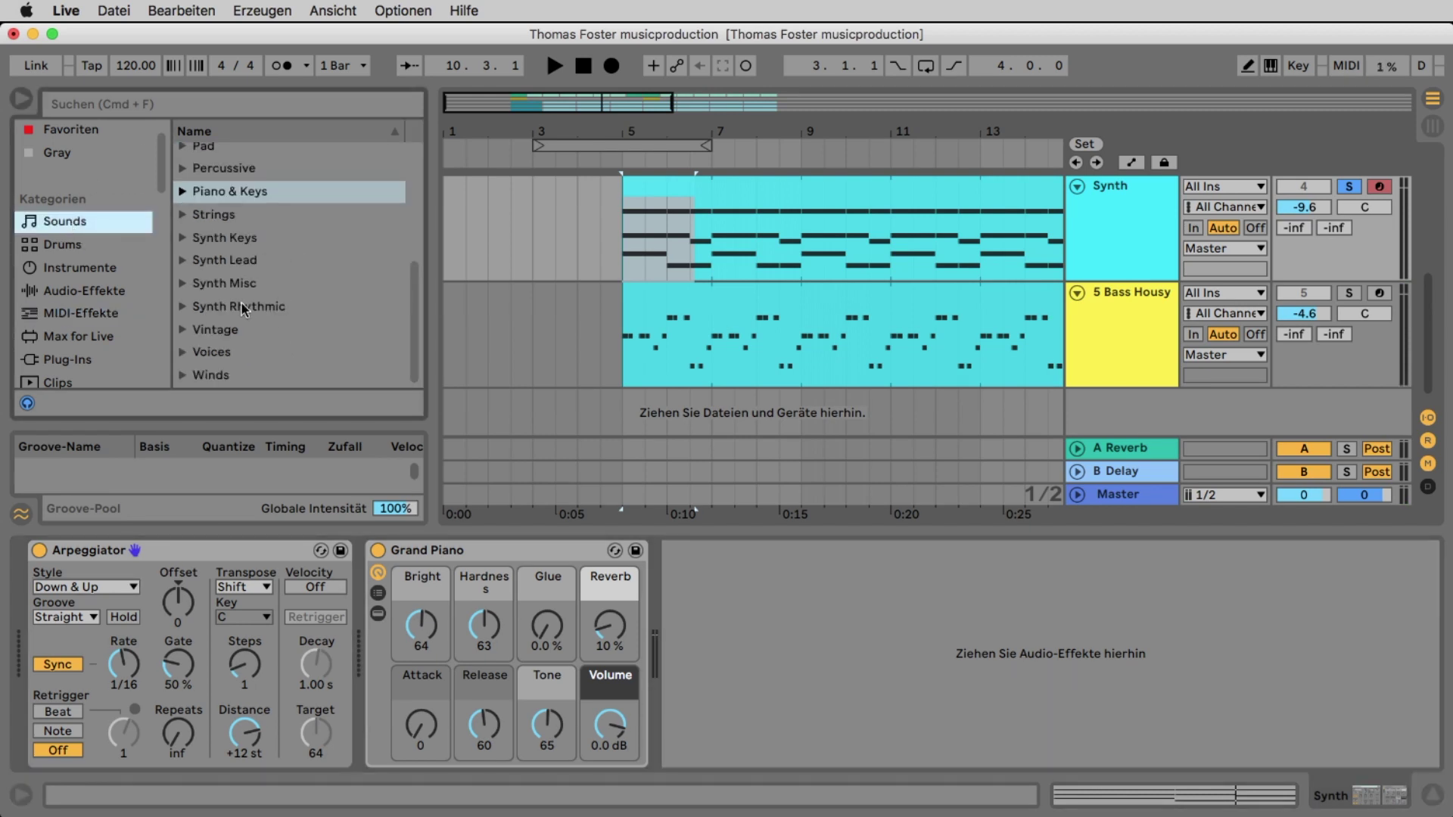
click(183, 237)
scroll(243, 273, down, 10)
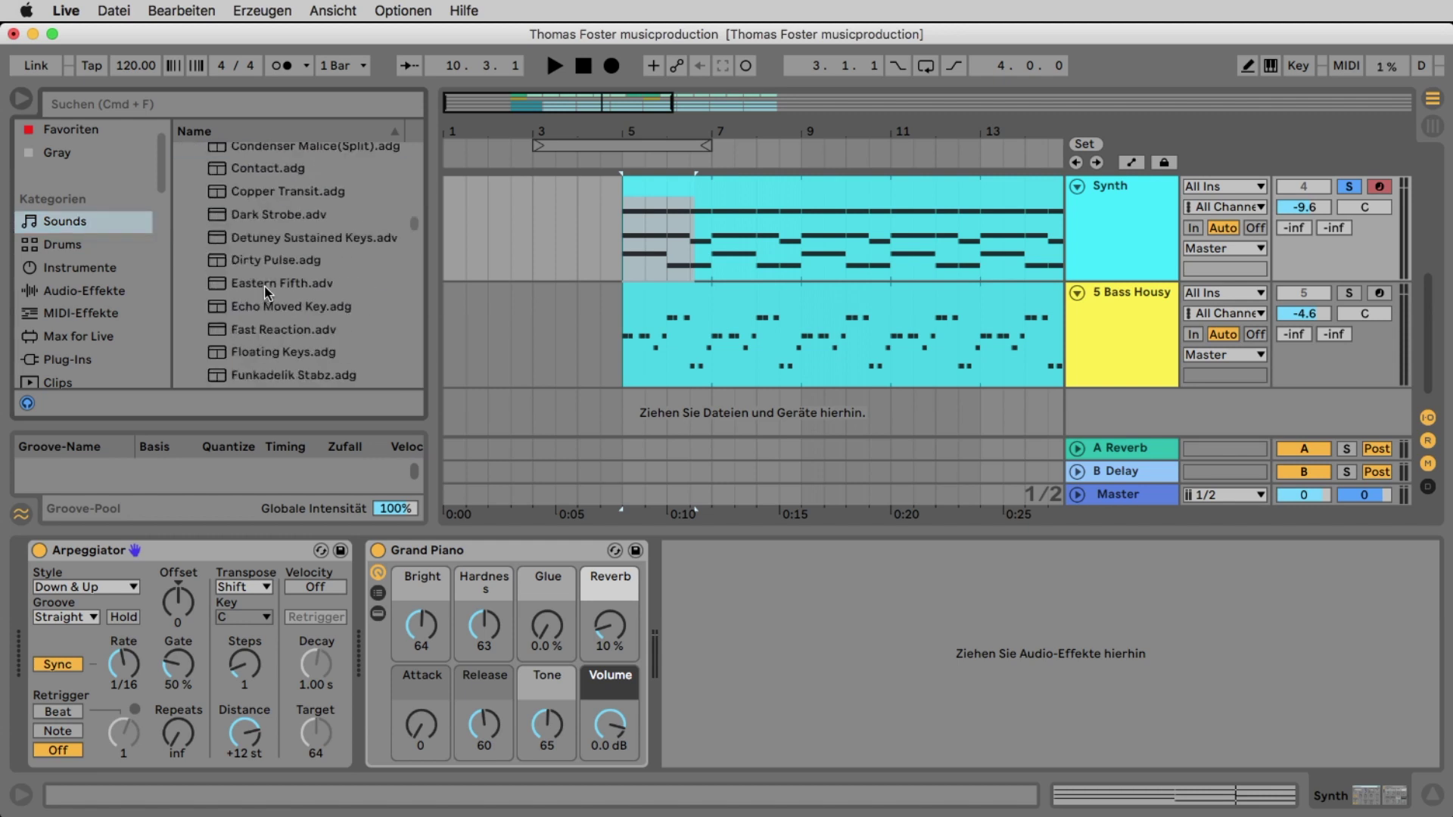
click(265, 285)
scroll(263, 286, down, 5)
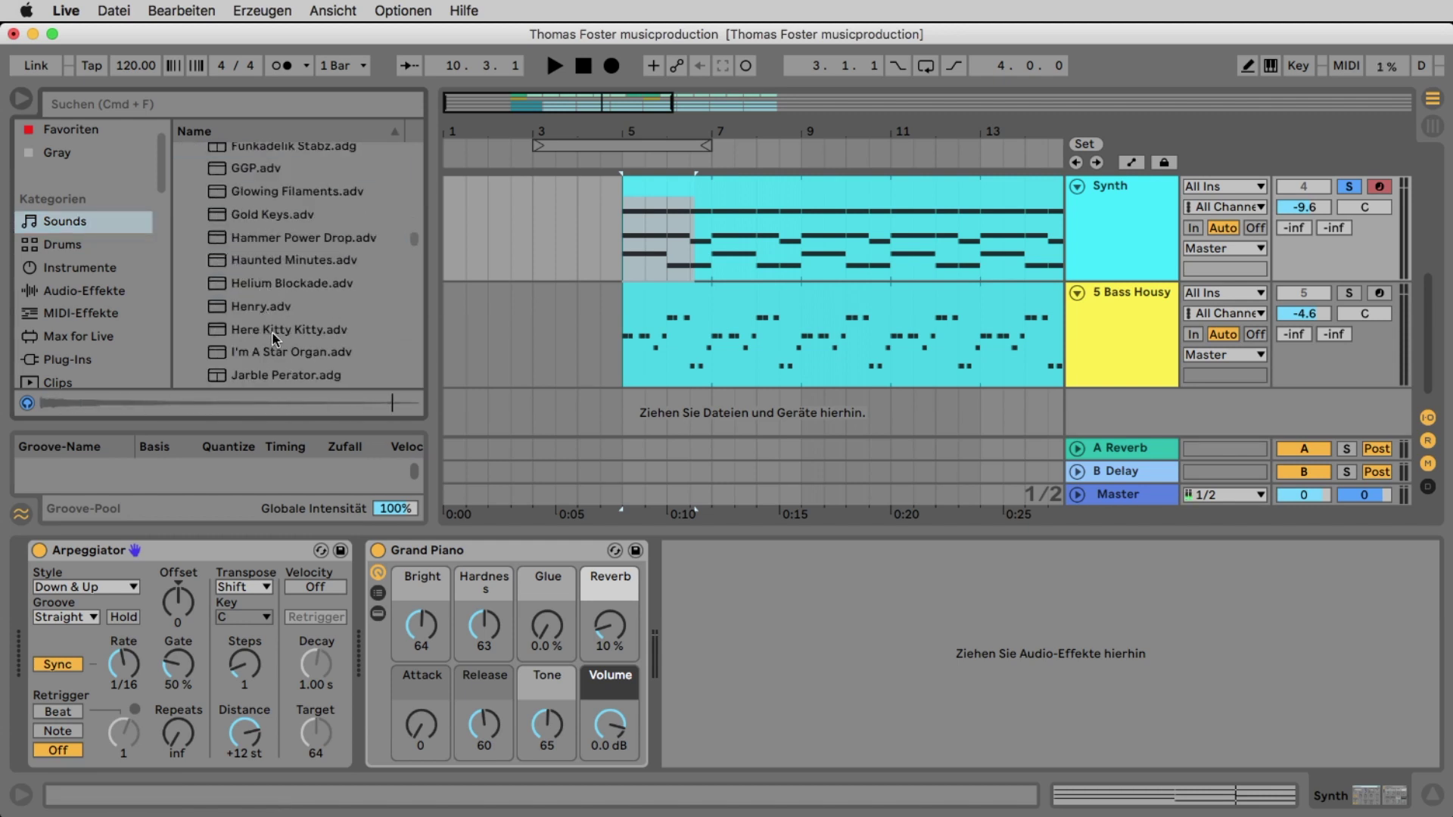
scroll(274, 333, down, 5)
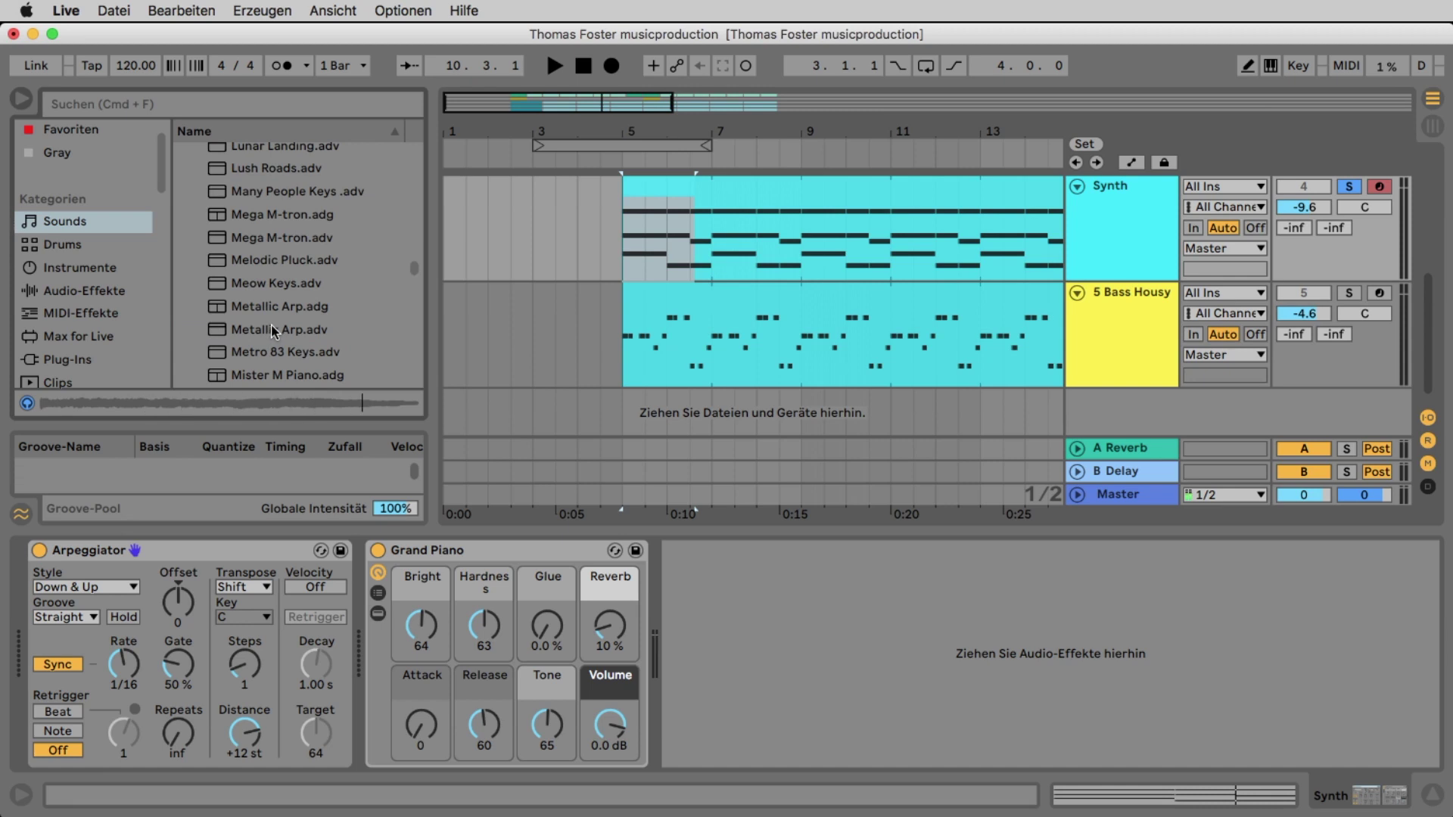
scroll(274, 330, down, 3)
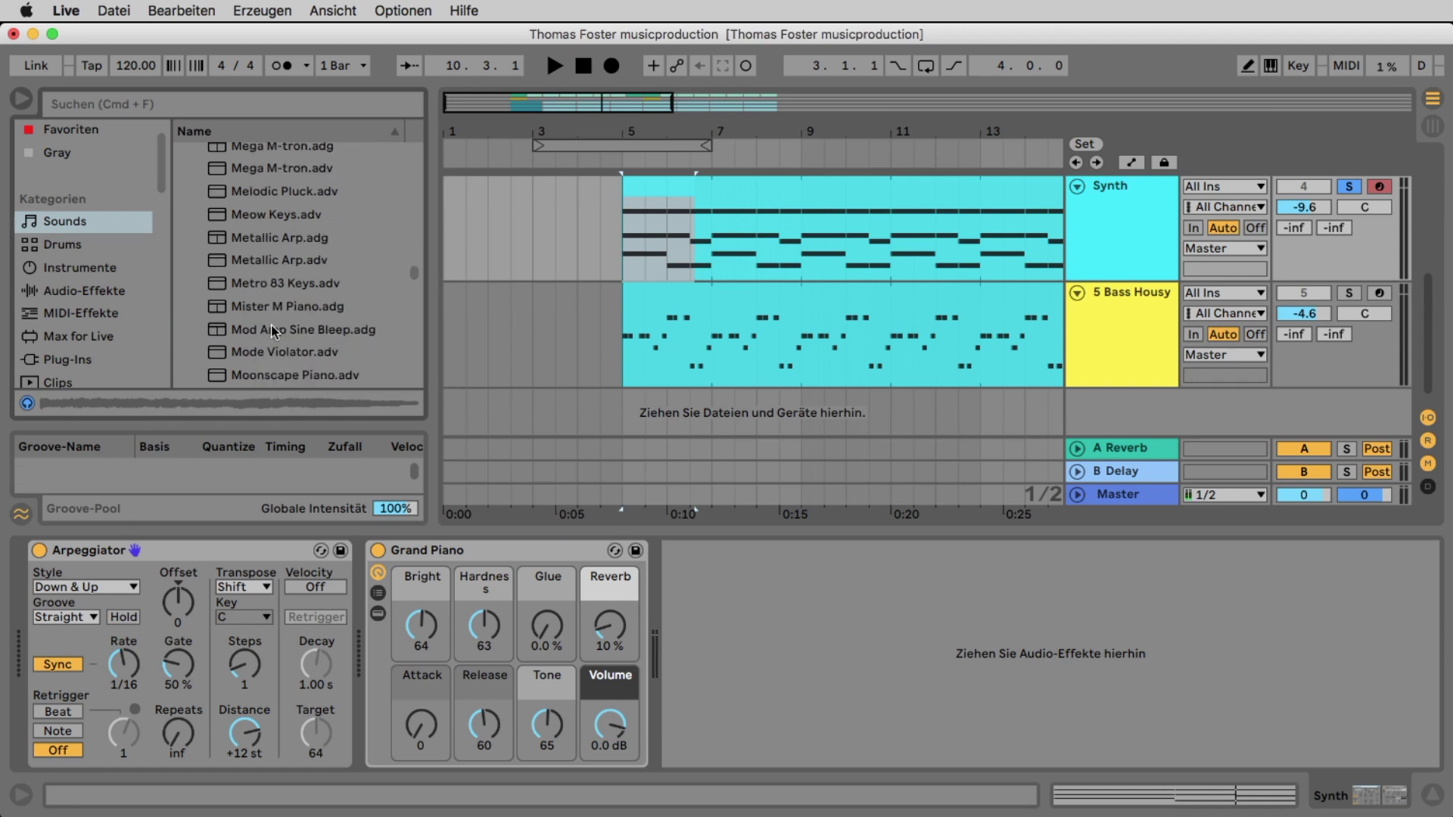
click(285, 330)
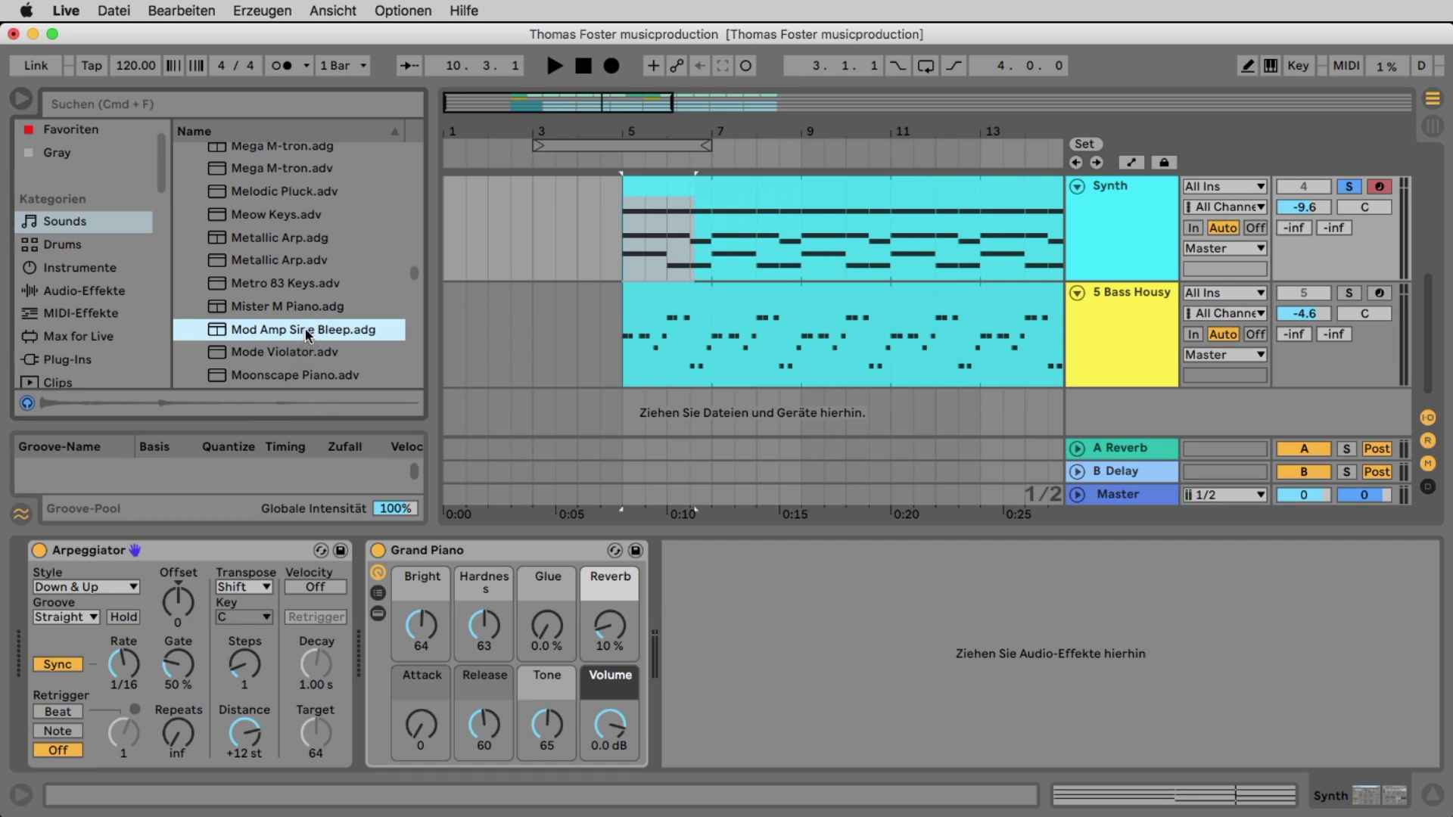
drag(500, 541, 501, 556)
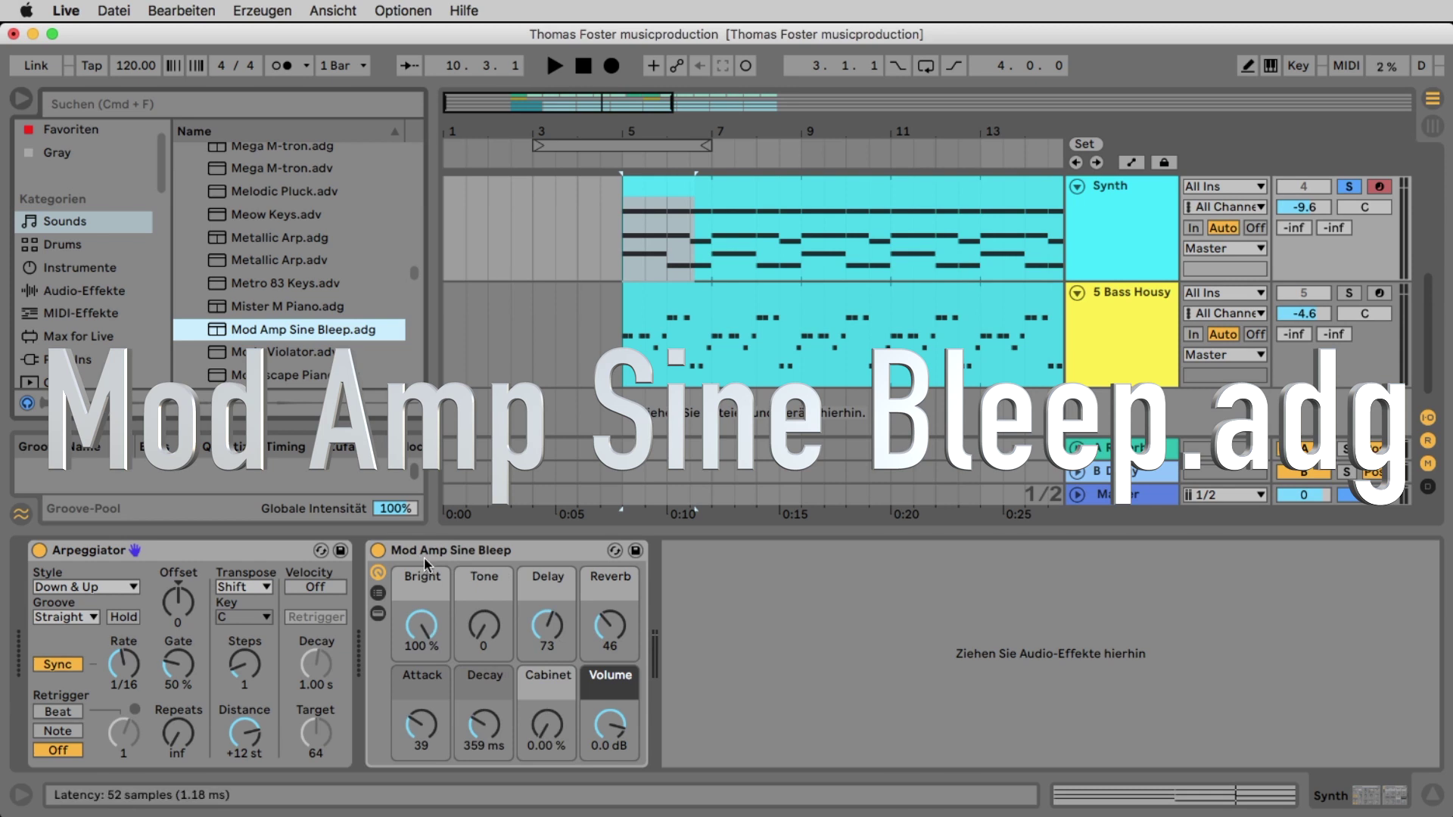
key(space)
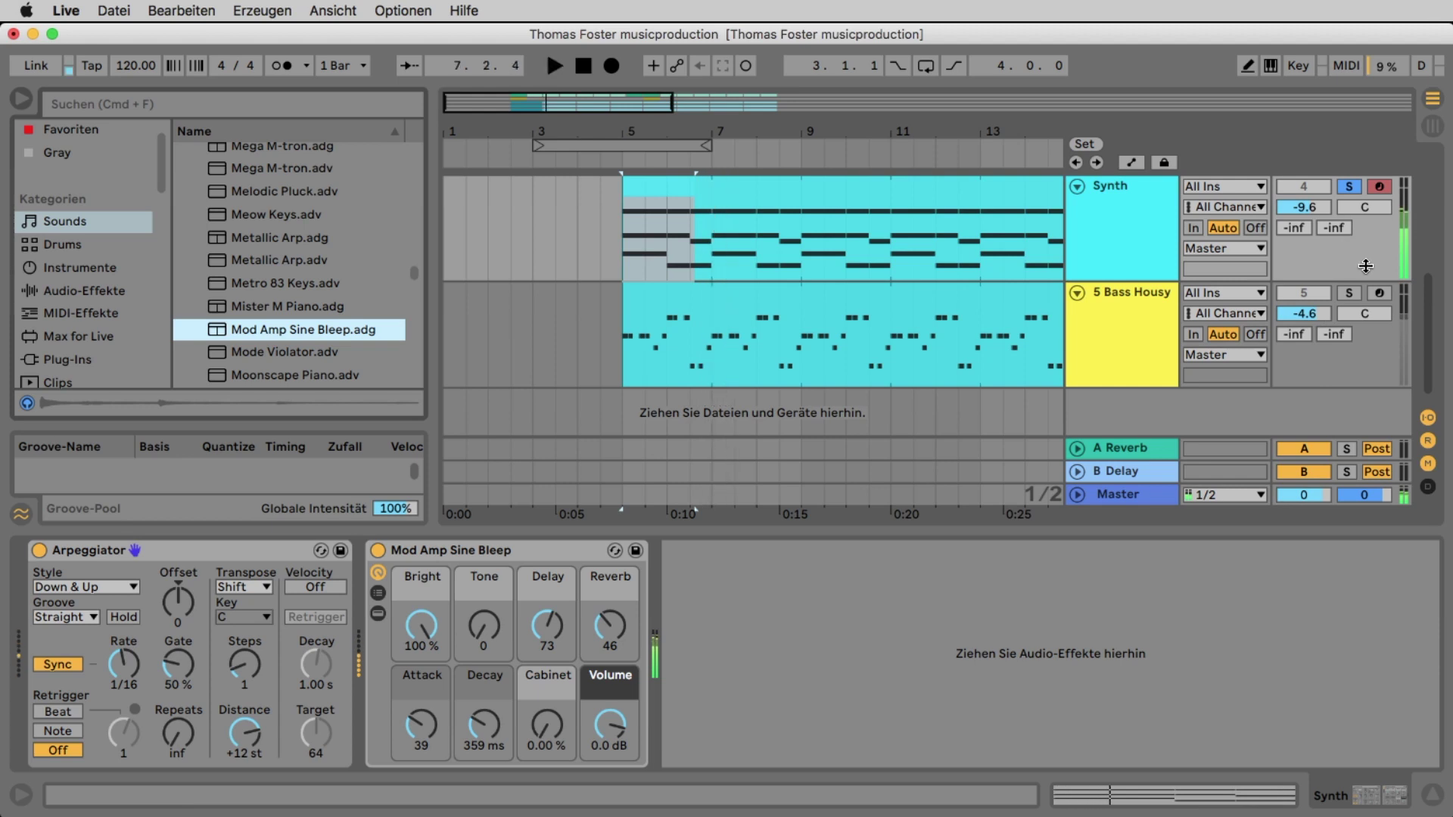
key(space)
Unsolo the Synth track and set its volume to -14.6 dB while the full arrangement plays.
scroll(1368, 268, up, 2)
click(1350, 236)
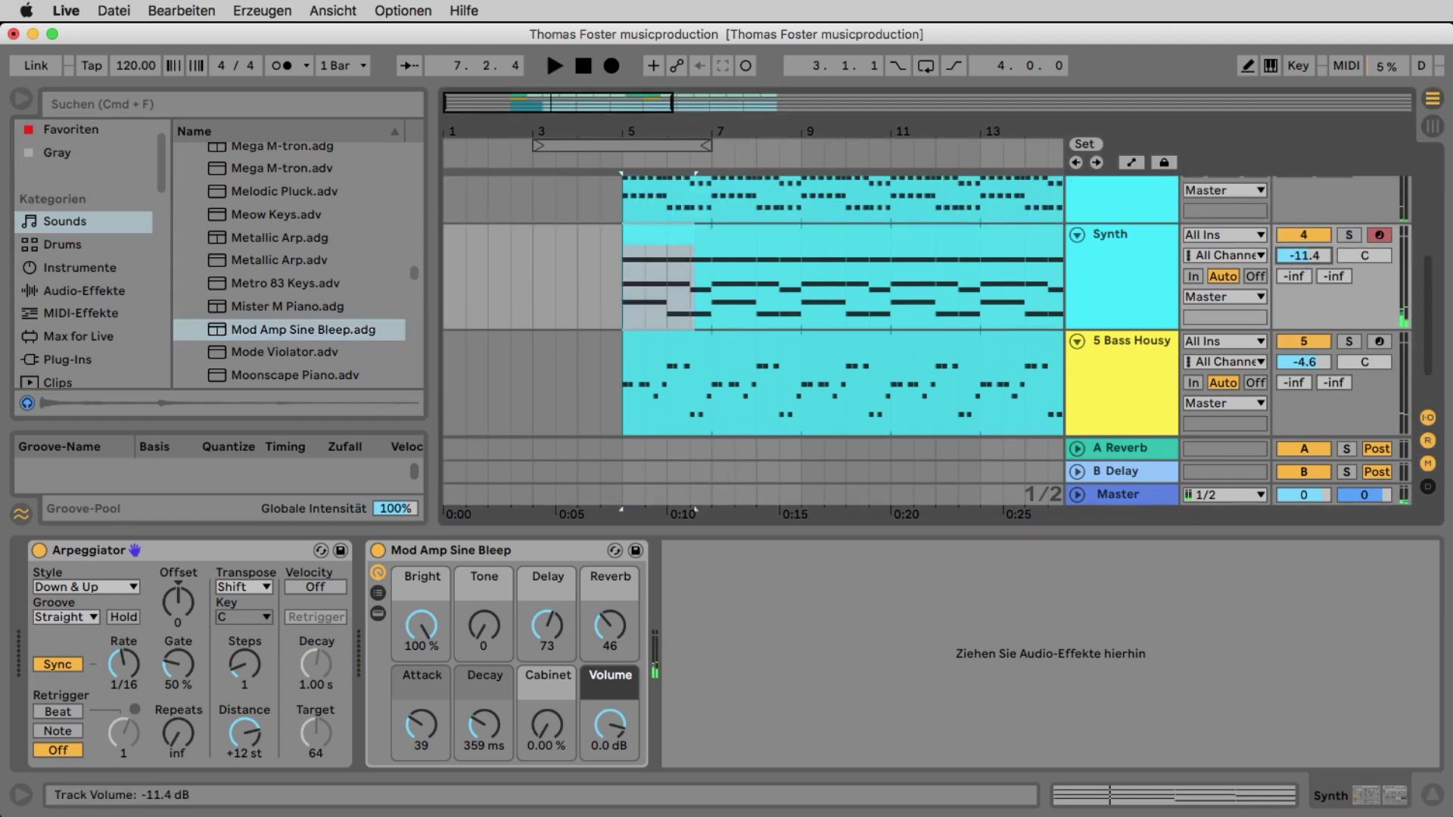
drag(1303, 255, 1304, 286)
key(space)
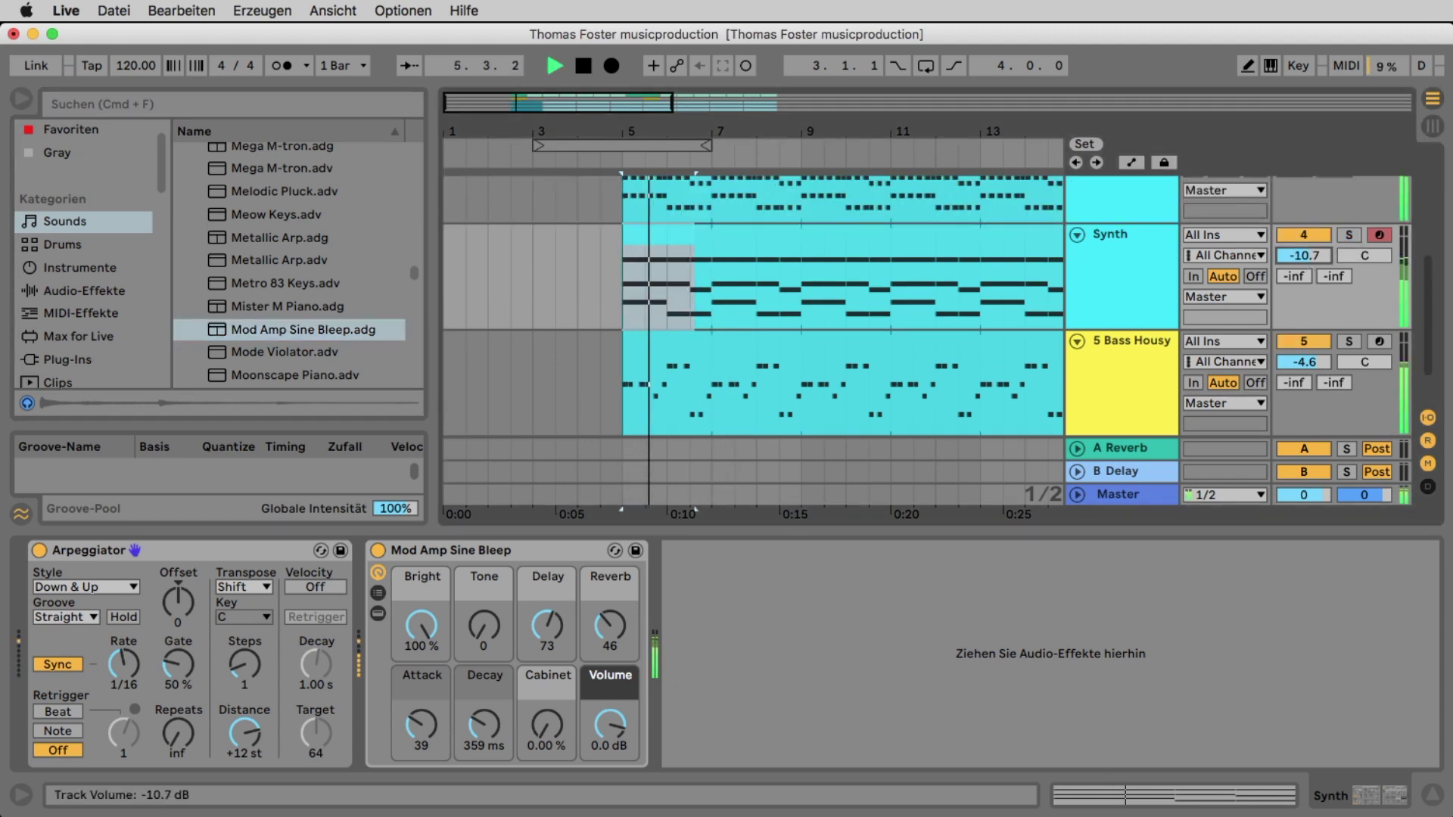
drag(1304, 256, 1303, 262)
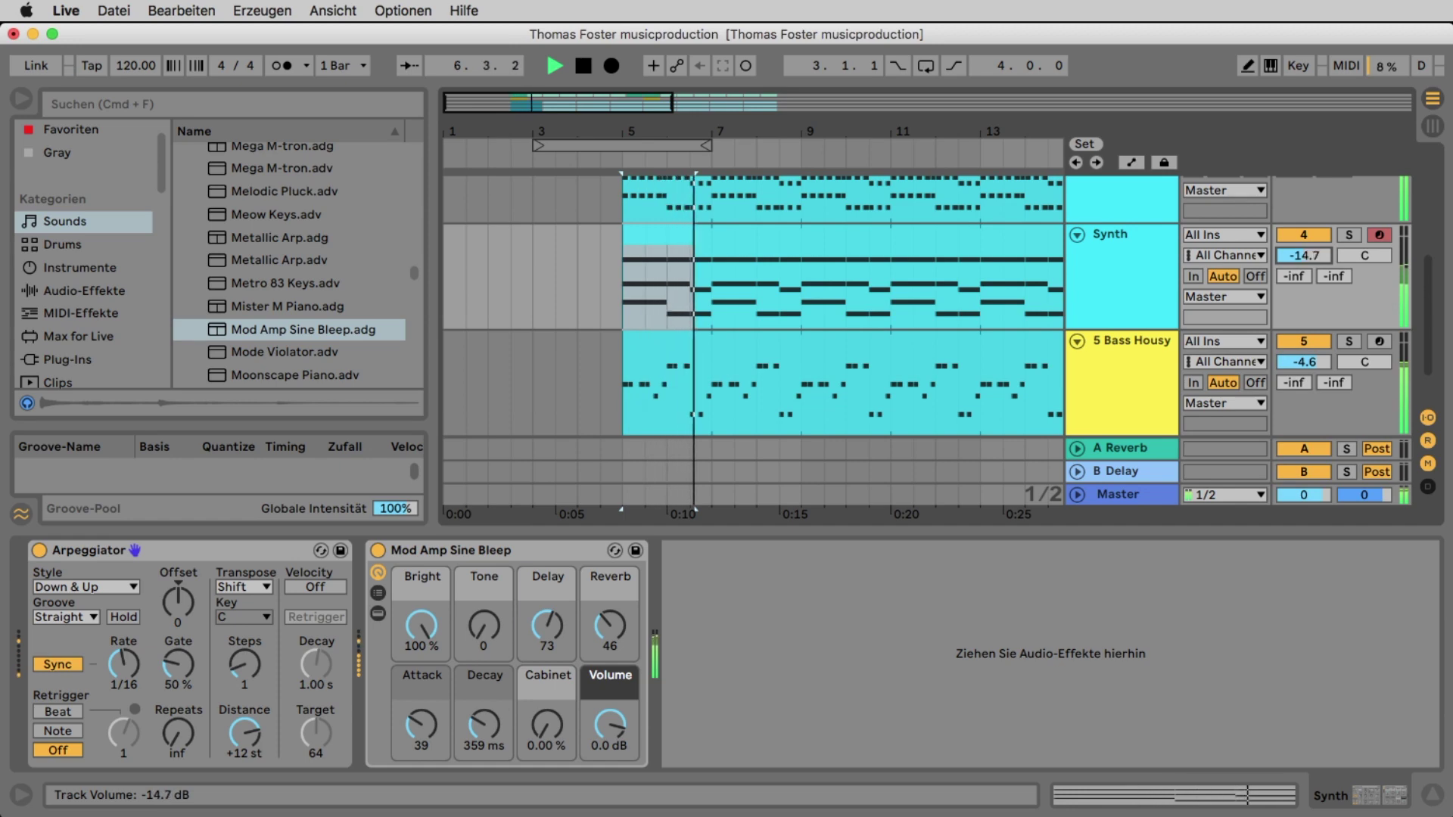
key(super+alt+l)
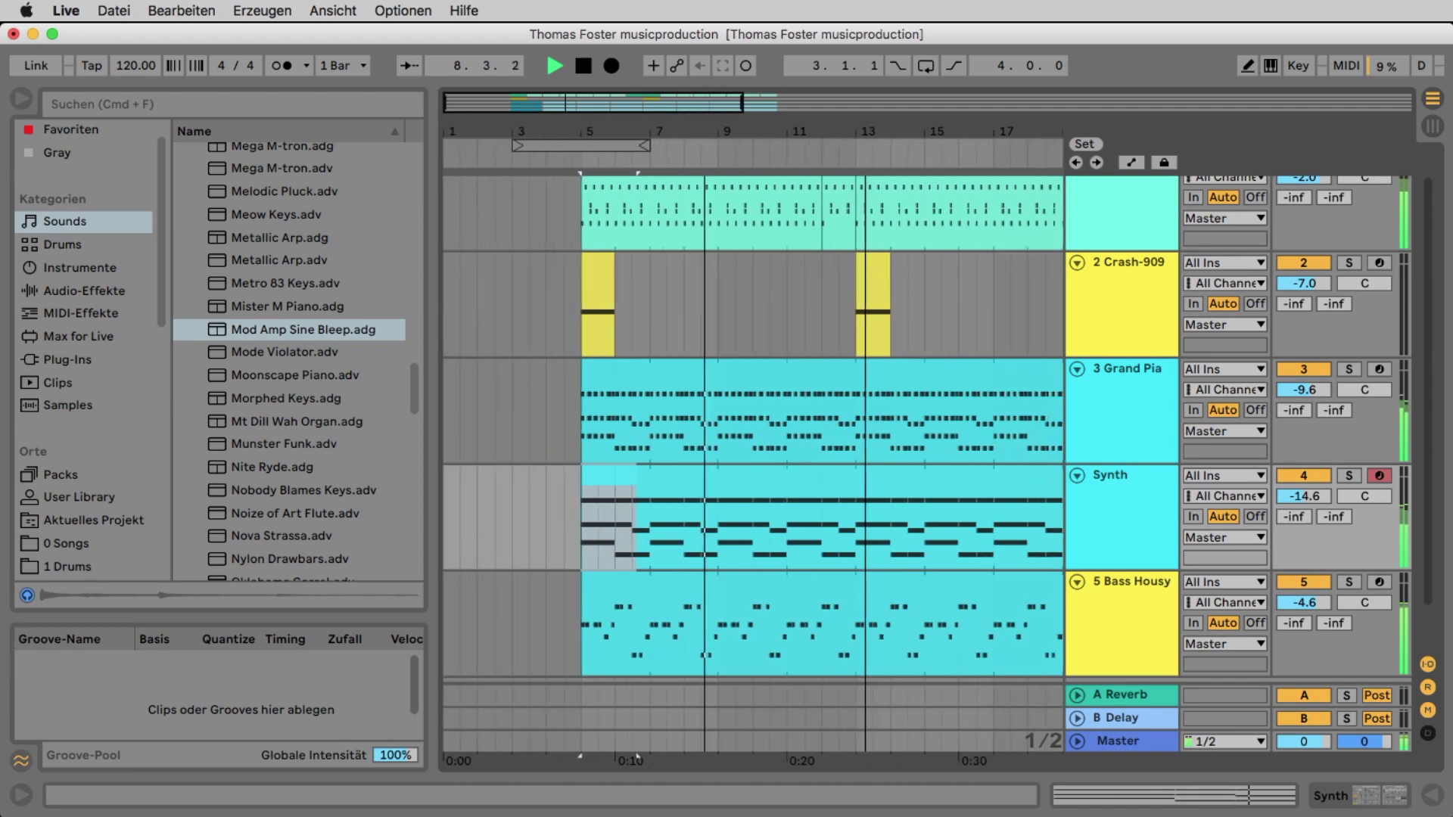
click(21, 98)
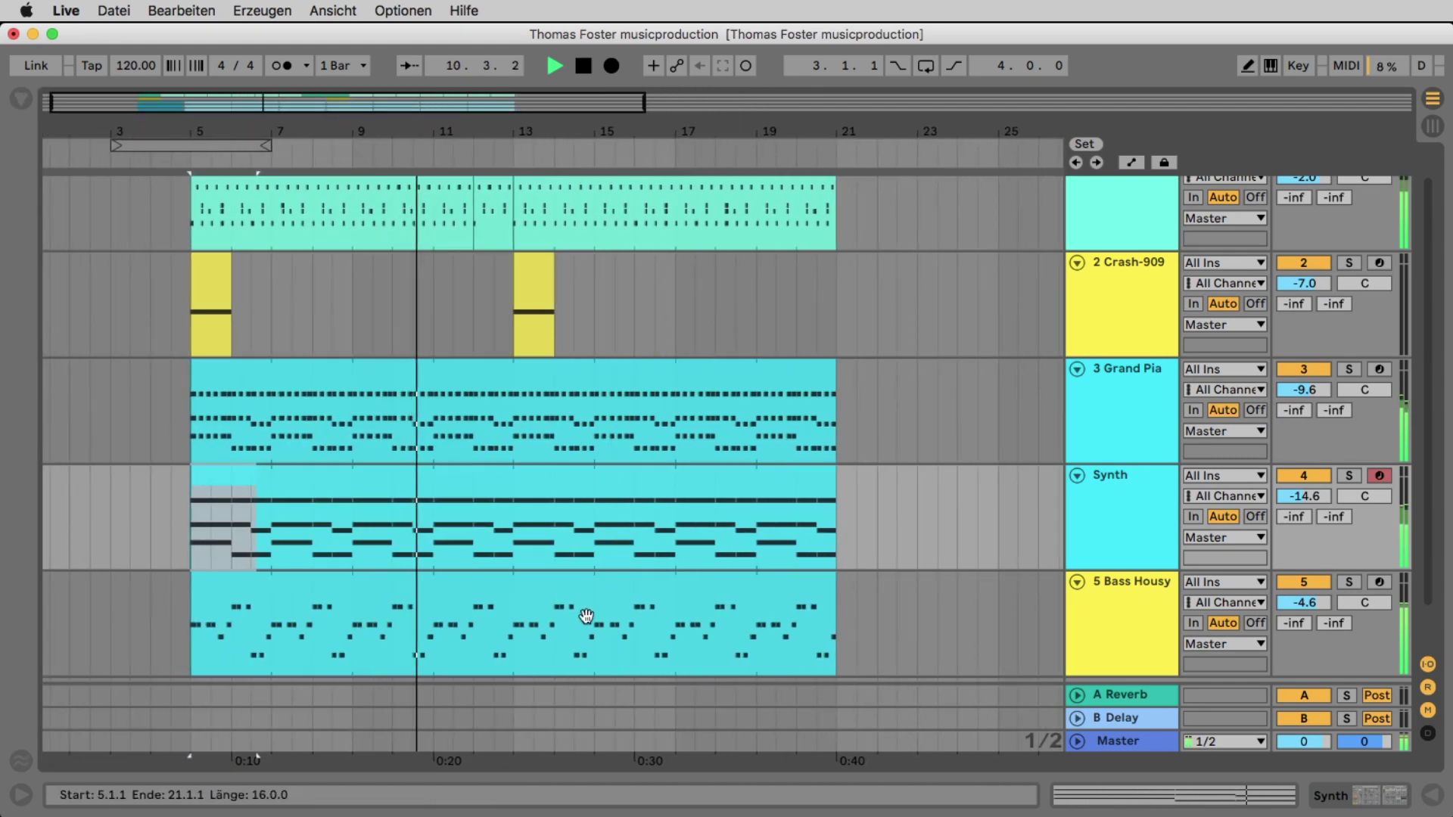
Try removing bar 12 of the Bass Housy clip during playback and undo the removal.
click(519, 649)
drag(515, 660, 470, 575)
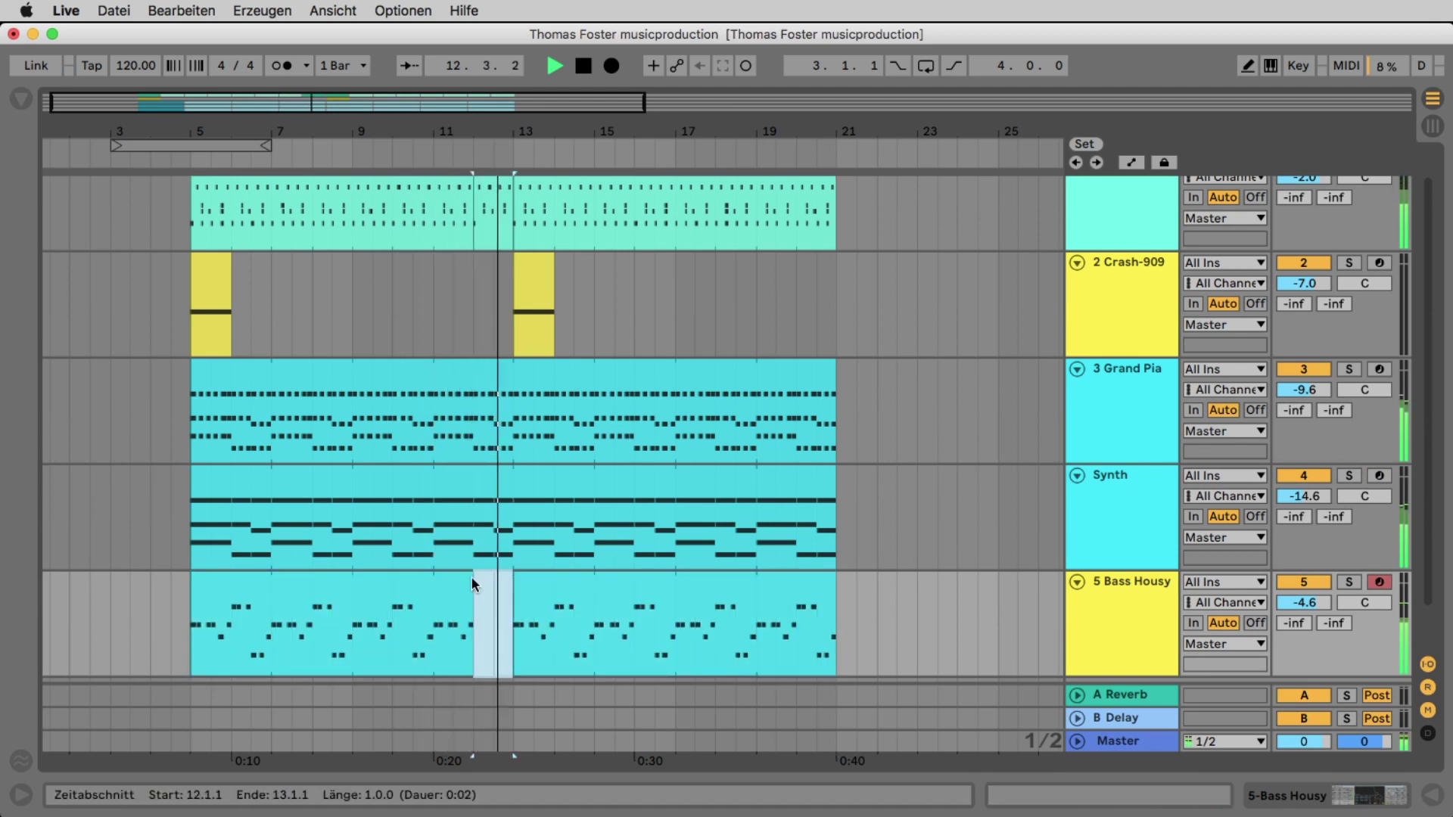
key(super+z)
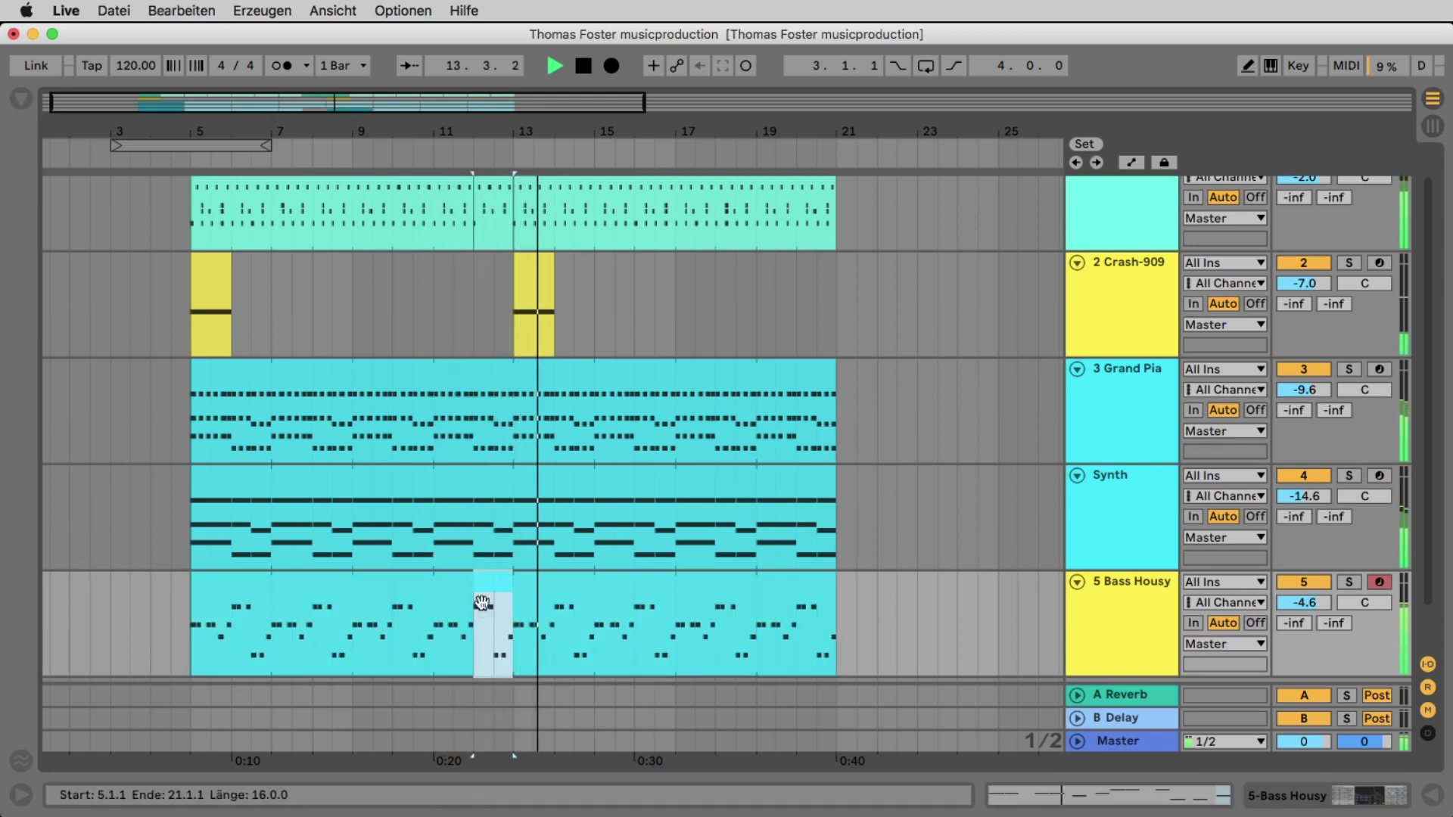